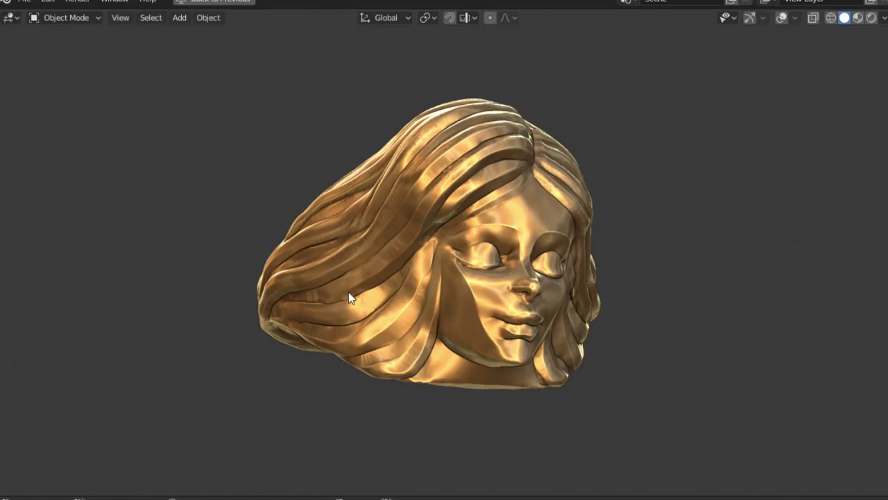
Turn the finished gold ring preview to show its inner band.
mouse_move(349, 297)
middle_mouse_down()
mouse_move(324, 337)
mouse_move(438, 338)
mouse_move(318, 332)
mouse_move(435, 300)
mouse_move(372, 295)
mouse_move(442, 277)
middle_mouse_up()
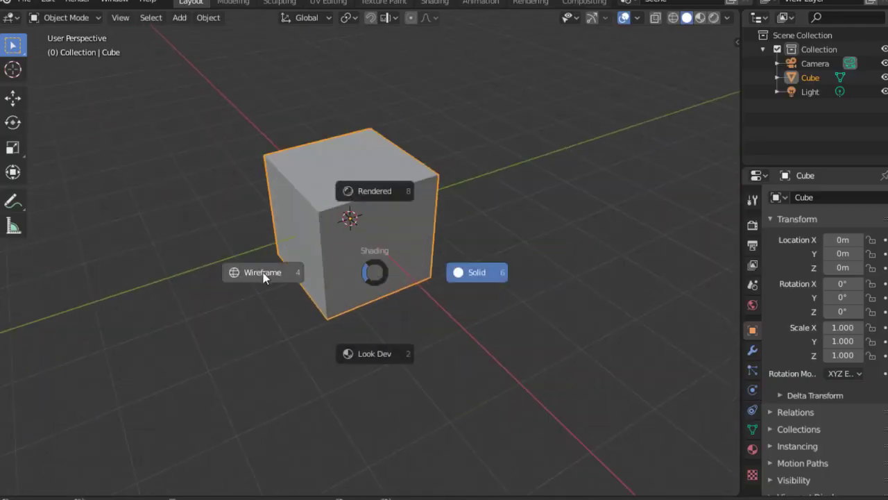
Delete the default cube and add a cylinder in its place.
key("Delete")
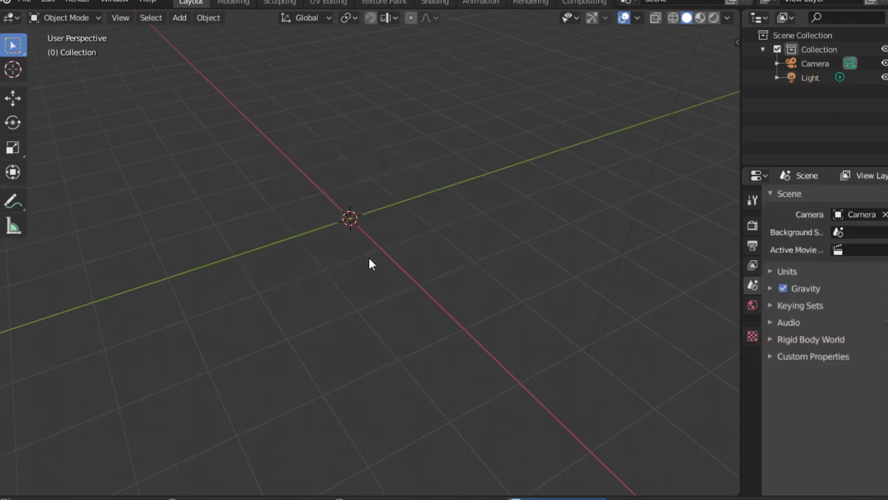
key("shift+a")
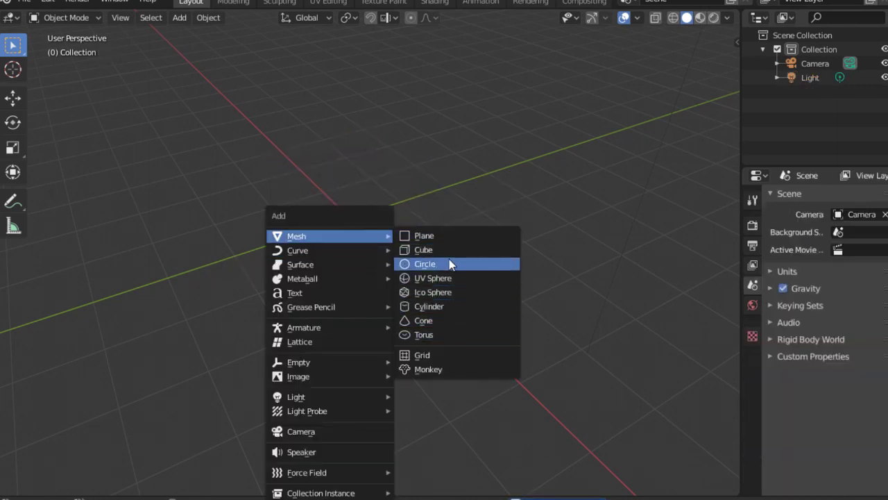
left_click(451, 312)
scroll(392, 203, "up", 3)
middle_click_drag(393, 203, 382, 262)
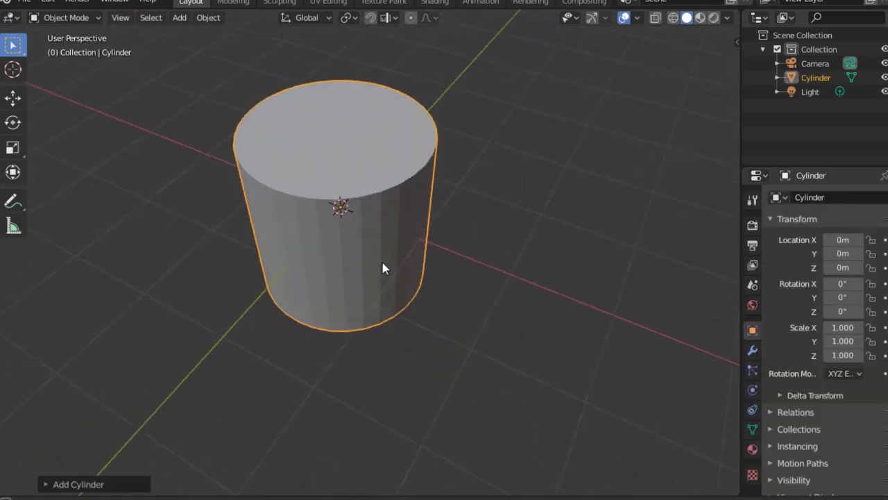
In Edit Mode with face select, delete the cylinder's bottom cap face.
key("Tab")
key("3")
key("alt+a")
middle_click_drag(357, 229, 347, 208)
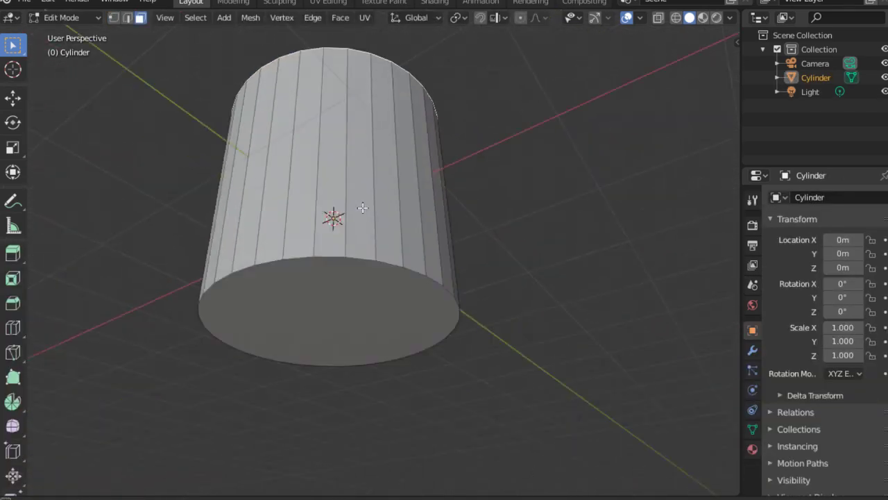
left_click(305, 304)
key("x")
left_click(305, 304)
scroll(418, 287, "down", 3)
middle_click_drag(418, 287, 517, 226)
Flatten the cylinder along Z, then shrink it uniformly into a shallow band.
key("a")
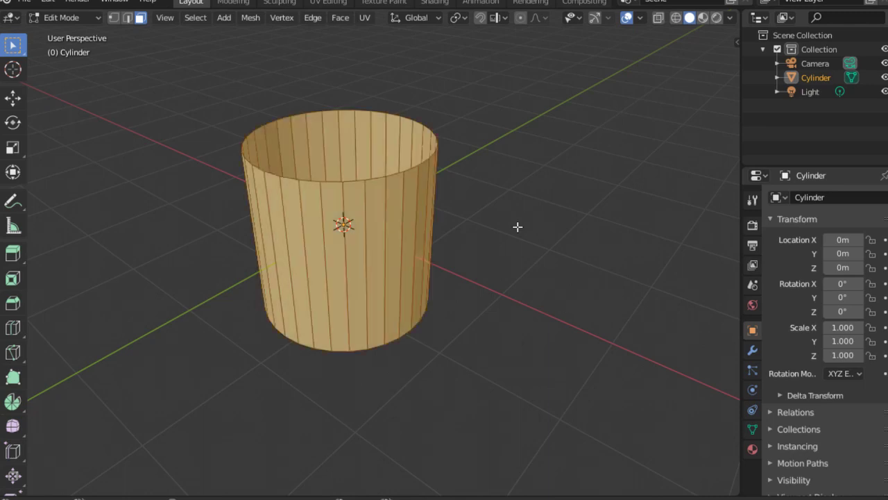
key("s")
key("z")
left_click(347, 221)
mouse_move(347, 221)
middle_mouse_down()
mouse_move(326, 231)
mouse_move(424, 212)
middle_mouse_up()
key("KP_1")
key("s")
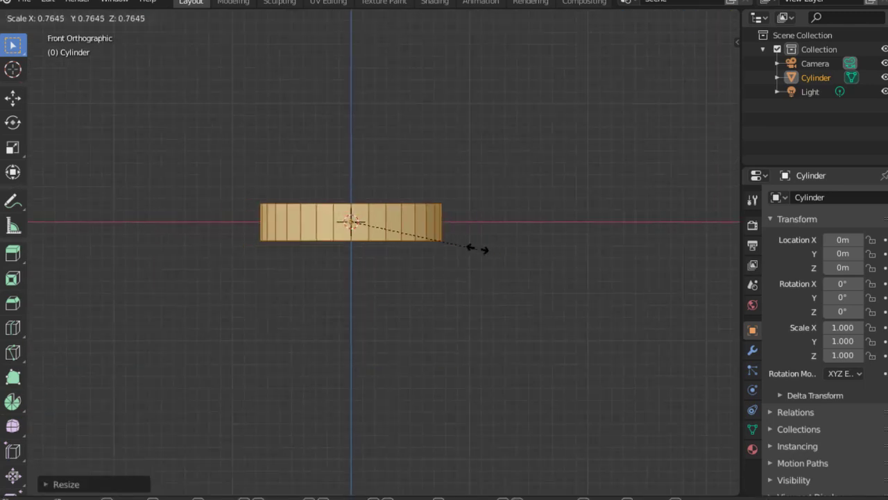
scroll(416, 231, "up", 3)
mouse_move(409, 234)
middle_mouse_down()
mouse_move(479, 292)
mouse_move(374, 223)
mouse_move(389, 263)
middle_mouse_up()
scroll(374, 223, "up", 2)
Add a Solidify modifier with negative thickness so the band thickens inward.
left_click(752, 350)
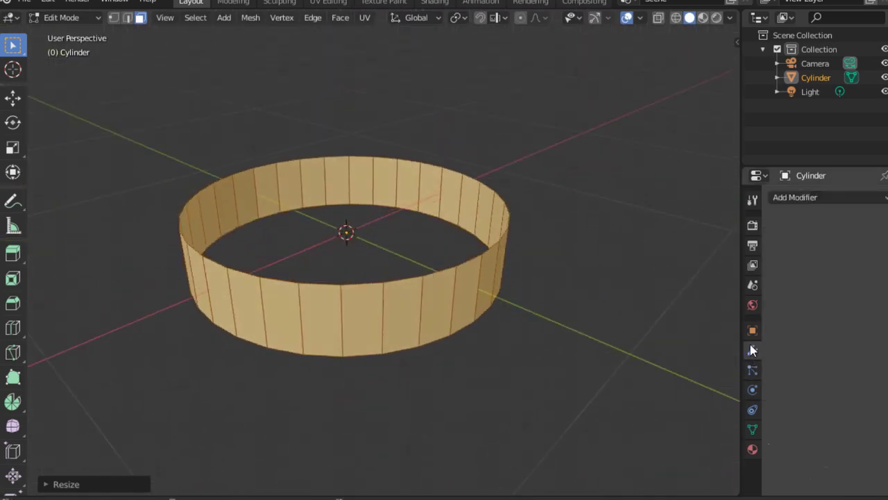
left_click_drag(741, 312, 651, 311)
left_click(698, 197)
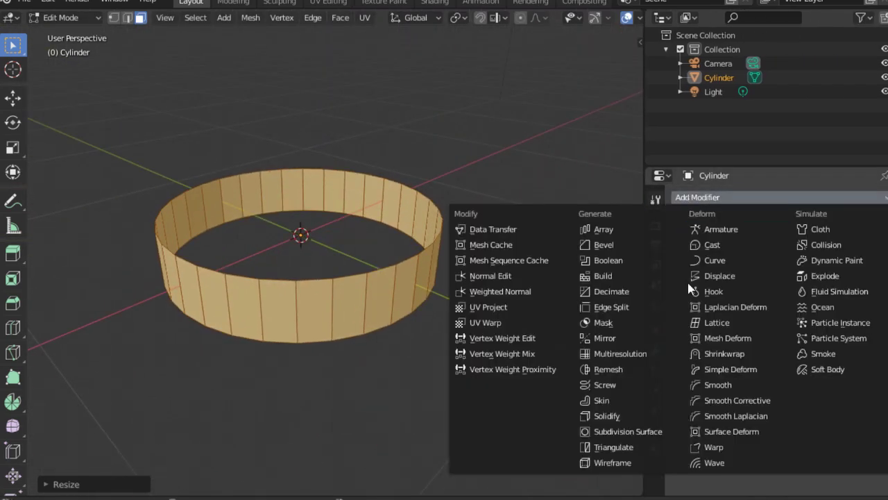
left_click(652, 419)
middle_click_drag(625, 403, 456, 294)
left_click_drag(727, 258, 694, 259)
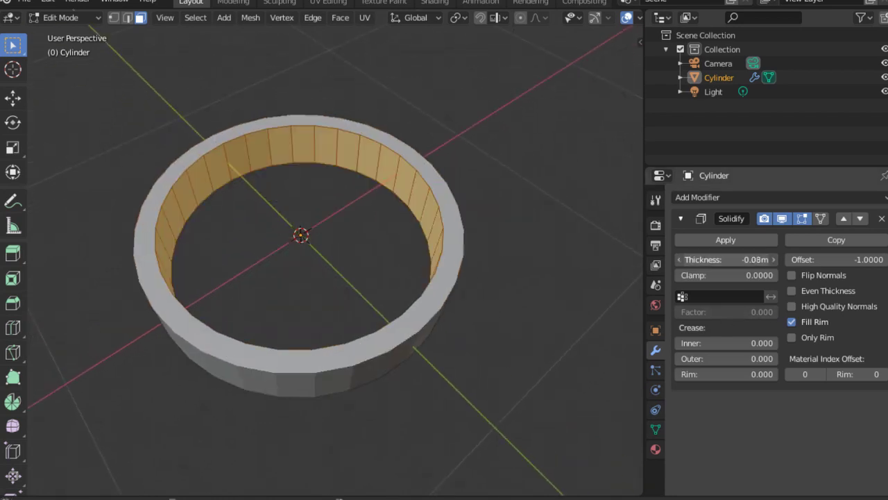
middle_click_drag(476, 229, 482, 230)
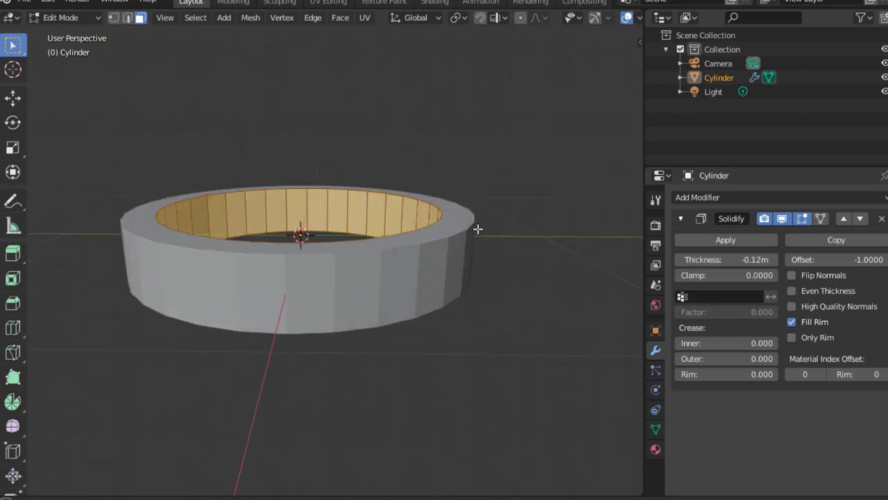
In front view, proportionally stretch the band's front upward into a tall plate and exit Edit Mode.
key("KP_1")
middle_click_drag(313, 241, 372, 268, "shift")
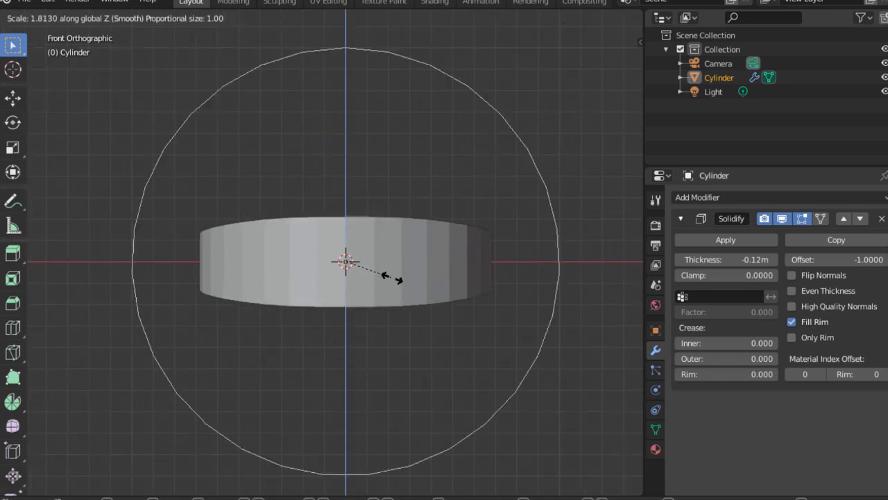
scroll(393, 277, "up", 2)
scroll(432, 280, "up", 1)
scroll(446, 280, "up", 1)
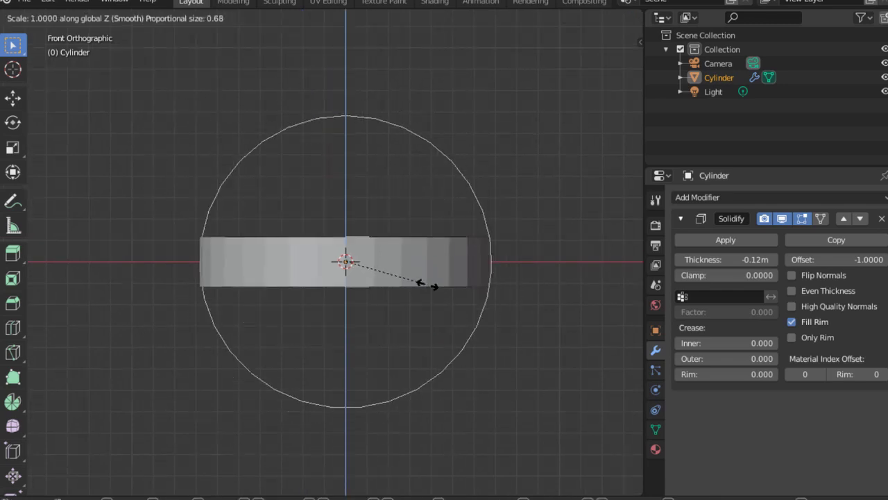
scroll(444, 293, "down", 1)
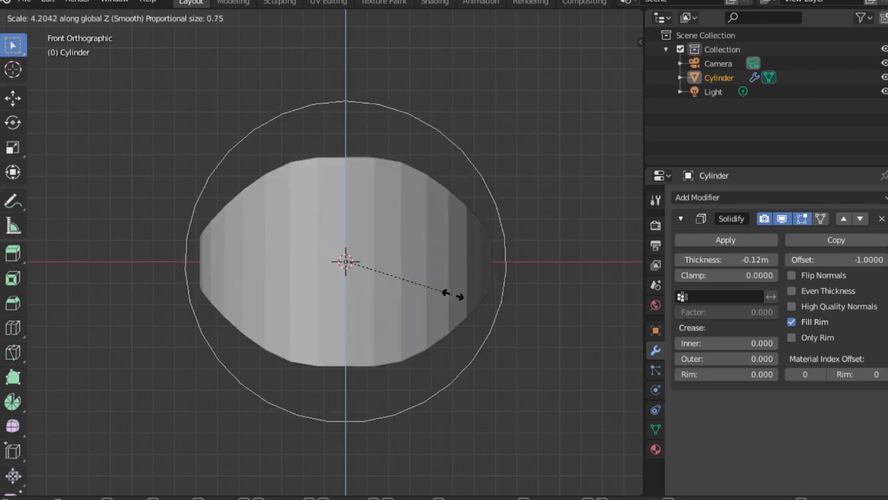
left_click(444, 293)
mouse_move(434, 293)
middle_mouse_down()
mouse_move(390, 269)
mouse_move(389, 278)
mouse_move(246, 309)
mouse_move(324, 246)
mouse_move(438, 193)
mouse_move(737, 275)
middle_mouse_up()
key("Tab")
mouse_move(444, 264)
middle_mouse_down()
mouse_move(361, 236)
mouse_move(322, 290)
mouse_move(349, 322)
mouse_move(372, 312)
mouse_move(462, 227)
middle_mouse_up()
Apply the Solidify modifier and add a Subdivision Surface modifier.
left_click(726, 240)
left_click(700, 197)
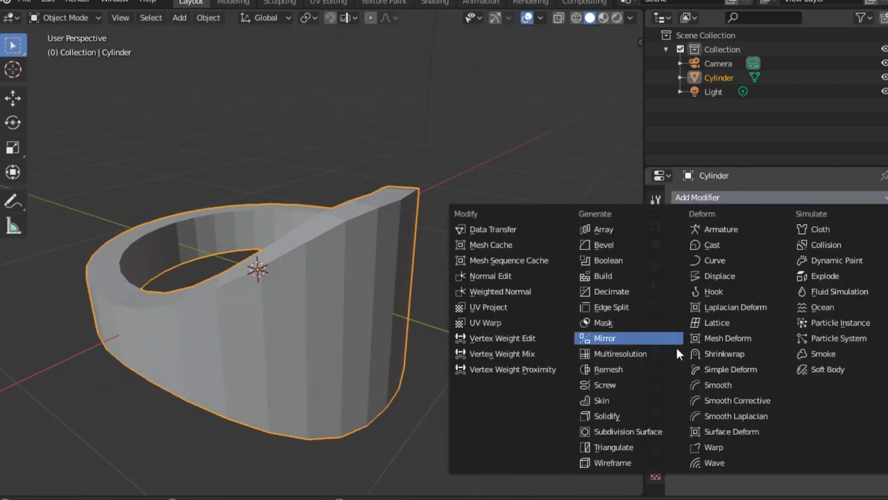
left_click(628, 430)
mouse_move(483, 357)
middle_mouse_down()
mouse_move(487, 345)
mouse_move(402, 314)
mouse_move(377, 254)
middle_mouse_up()
Add edge loops near the rims and slide them to keep the edges crisp.
key("Tab")
key("2")
left_click(377, 254)
left_click(379, 254)
key("g")
key("g")
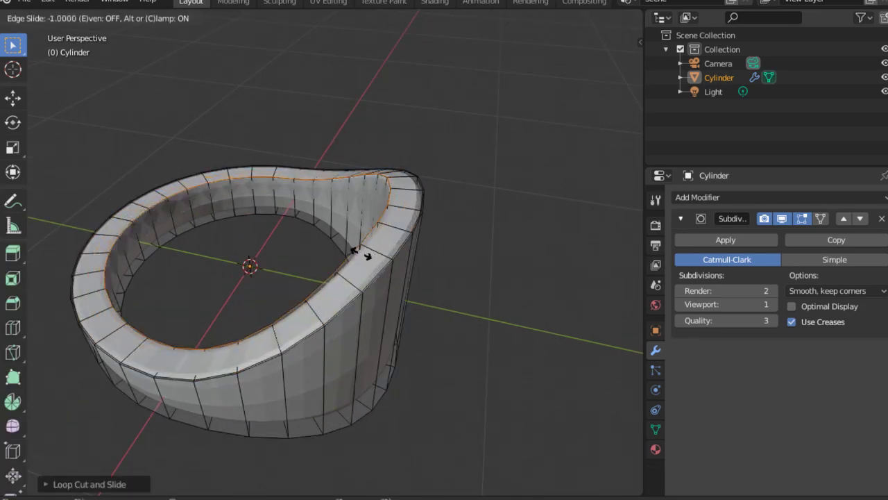
mouse_move(348, 358)
middle_mouse_down()
mouse_move(344, 298)
mouse_move(357, 291)
mouse_move(359, 367)
mouse_move(320, 331)
mouse_move(215, 279)
mouse_move(154, 351)
mouse_move(562, 317)
mouse_move(363, 246)
mouse_move(383, 358)
middle_mouse_up()
key("g")
key("g")
left_click(330, 283)
key("Tab")
Save the ring as plated.blend inside a newly created day 07 folder.
left_click(23, 2)
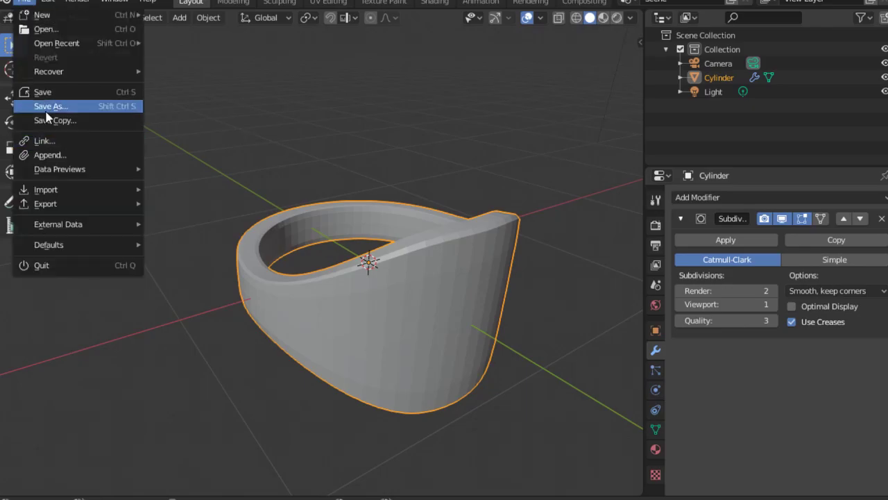
left_click(27, 105)
double_click(243, 72)
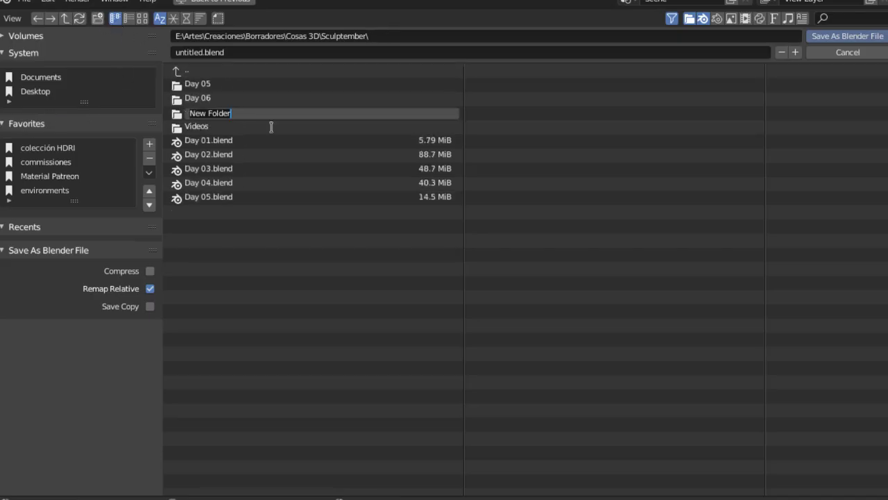
key("Return")
key("Return")
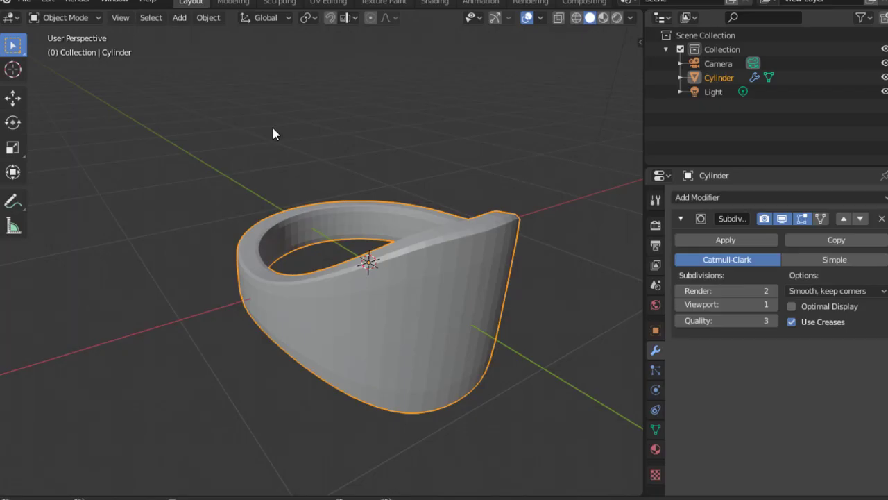
left_click(23, 2)
left_click(28, 106)
double_click(219, 112)
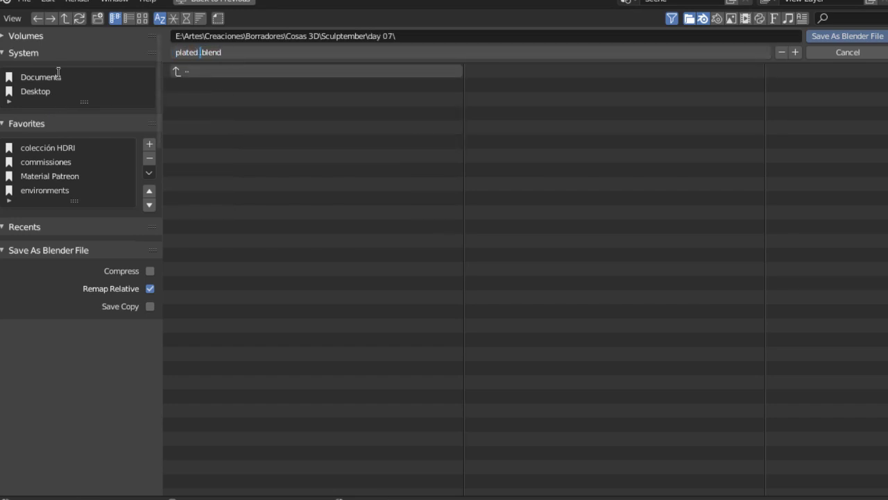
left_click(847, 36)
Apply the Subdivision Surface modifier permanently.
middle_click_drag(429, 85, 353, 103)
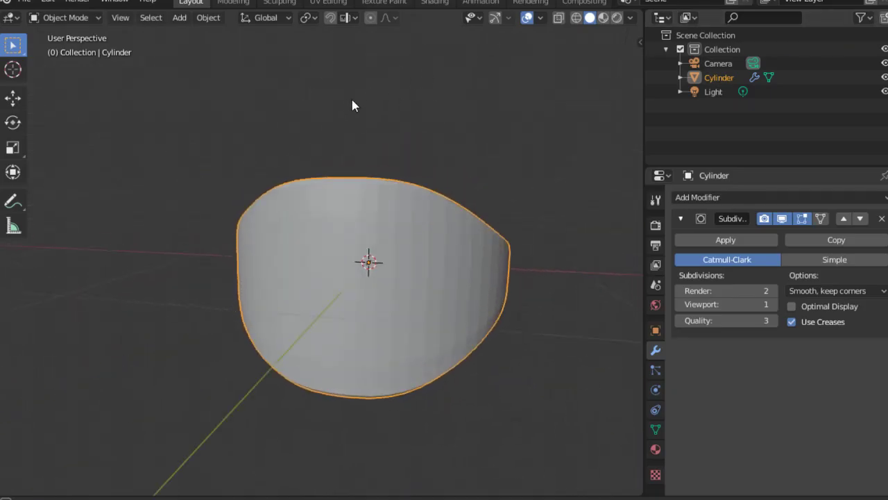
key("KP_1")
left_click(726, 240)
scroll(396, 116, "up", 5)
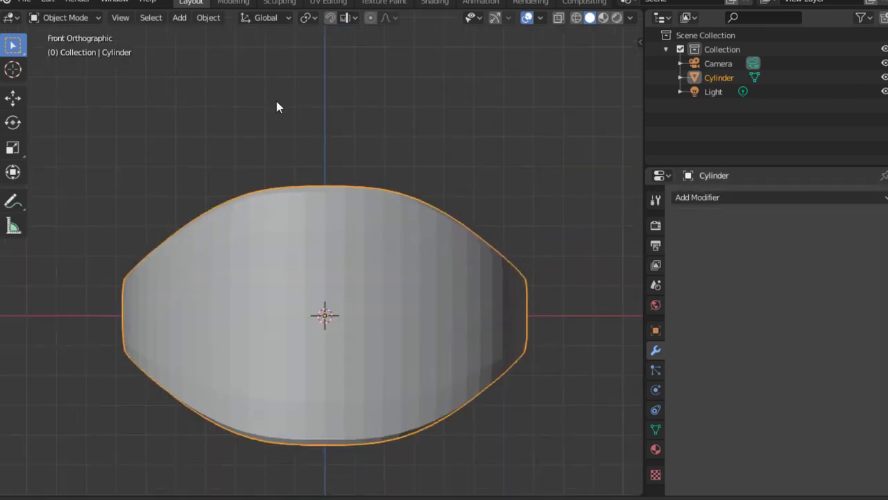
Switch to the Sculpting workspace with the ring in Sculpt Mode.
left_click(278, 7)
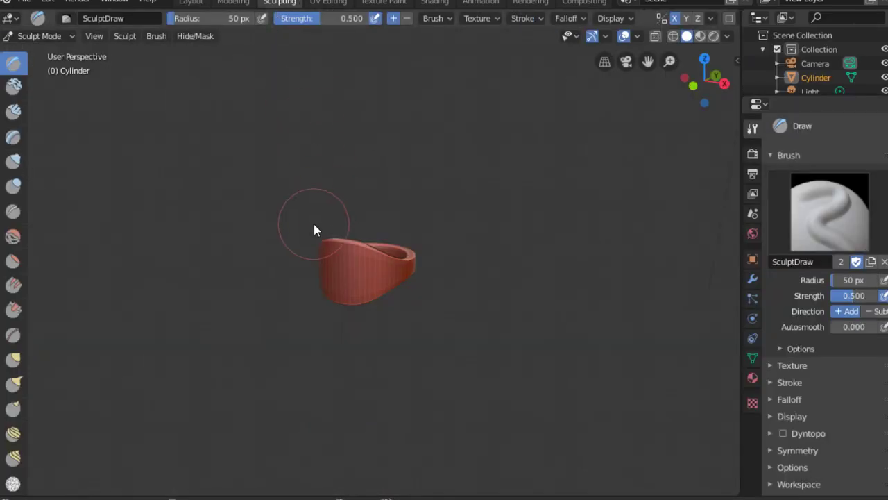
left_click(61, 53)
scroll(397, 252, "up", 4)
scroll(378, 138, "up", 3)
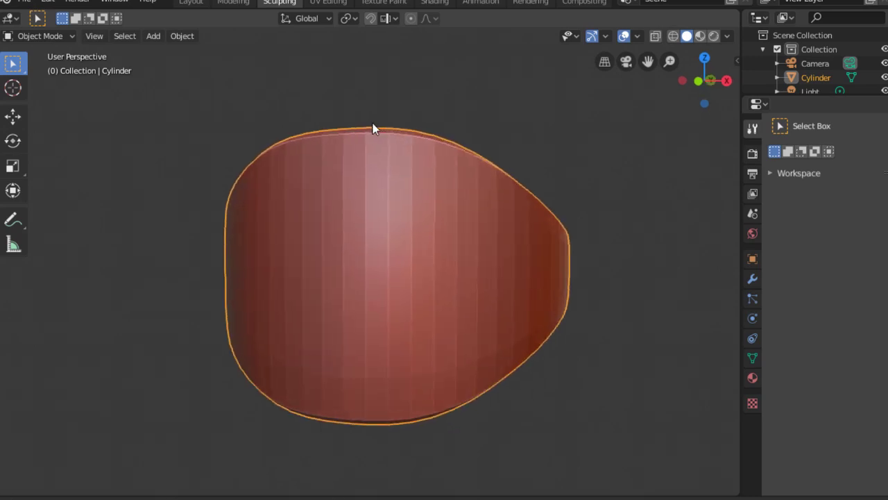
left_click(43, 83)
middle_click_drag(299, 174, 248, 171)
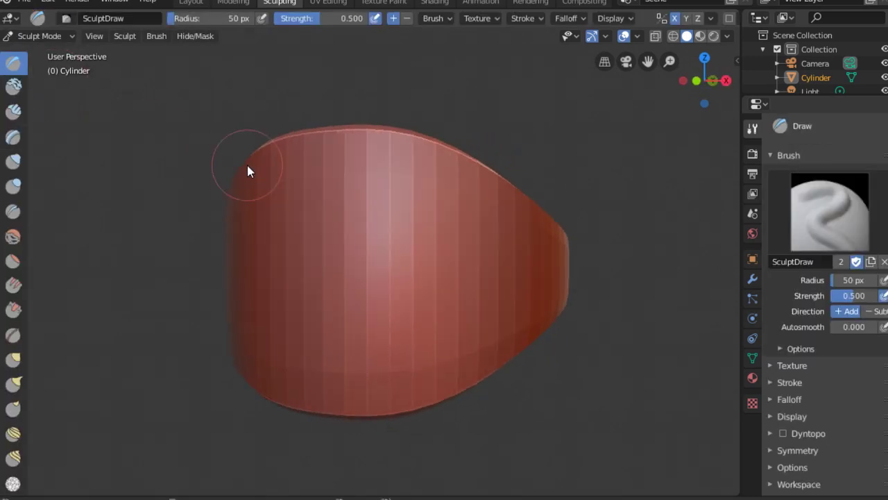
Turn on Dyntopo with Constant Detail at resolution 3.00 and set a 17 px brush radius.
left_click(796, 431)
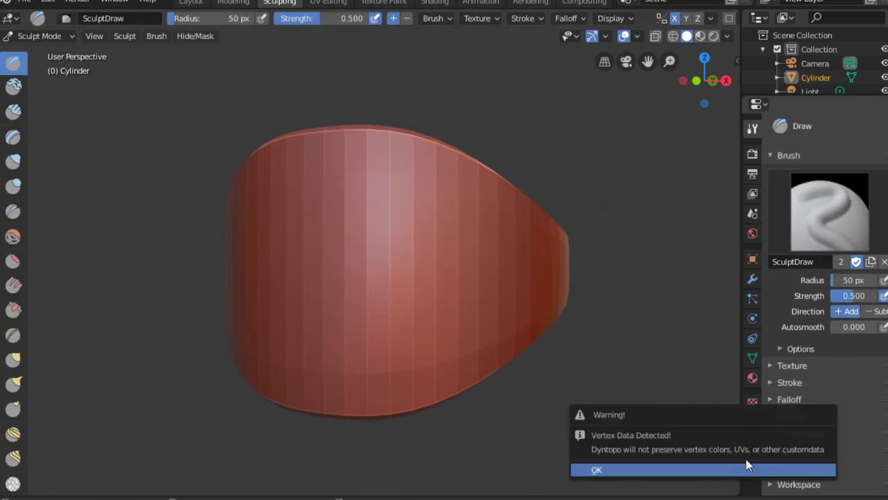
left_click(727, 470)
left_click(805, 435)
scroll(825, 335, "down", 3)
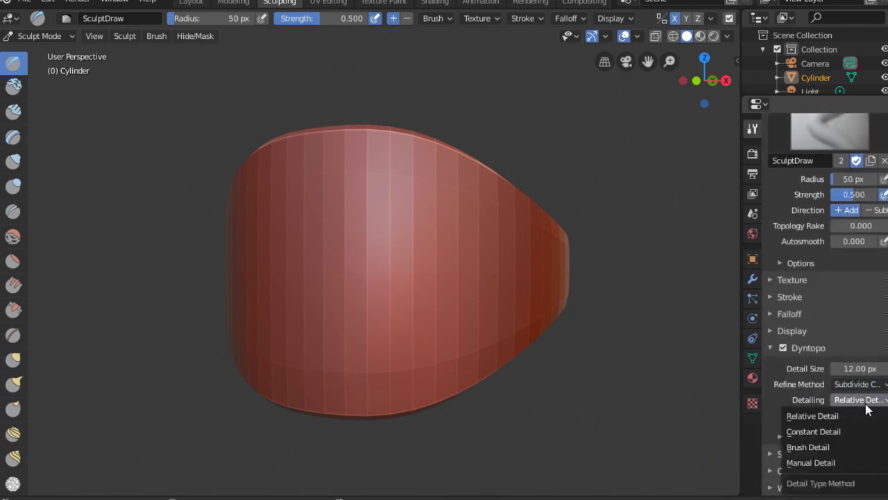
left_click(882, 415)
left_click(861, 400)
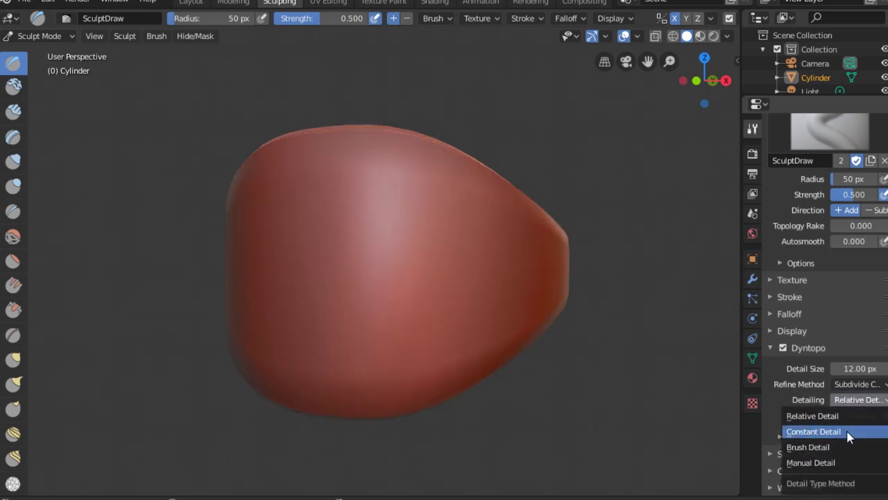
mouse_move(419, 249)
middle_mouse_down()
mouse_move(459, 260)
mouse_move(417, 239)
middle_mouse_up()
left_click(425, 242)
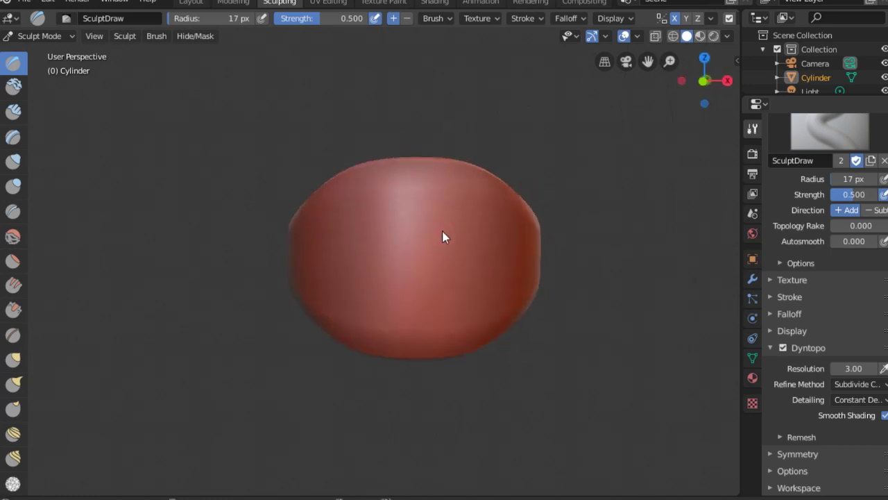
Switch to the Grab brush and set its radius to 95 px.
key("g")
key("f")
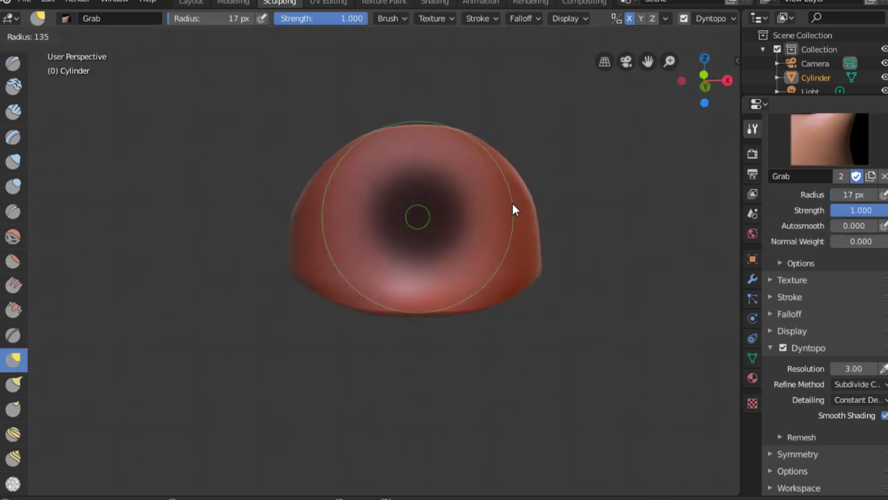
left_click(515, 201)
mouse_move(515, 201)
middle_mouse_down()
mouse_move(444, 142)
mouse_move(419, 139)
mouse_move(460, 109)
middle_mouse_up()
key("f")
left_click(448, 127)
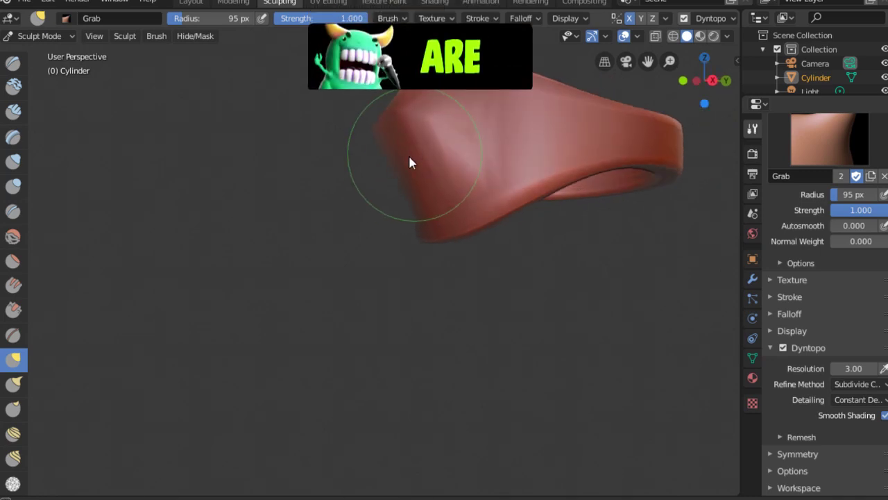
mouse_move(411, 163)
middle_mouse_down()
mouse_move(464, 138)
mouse_move(405, 252)
middle_mouse_up()
Build up the mound with Clay Strips strokes at a 90 px radius.
key("c")
key("f")
left_click(362, 161)
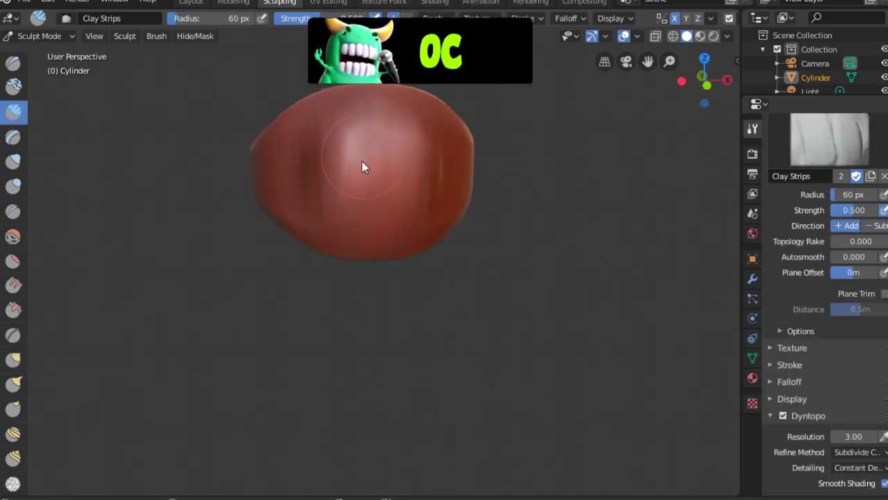
mouse_move(361, 161)
middle_mouse_down()
mouse_move(439, 120)
mouse_move(364, 209)
mouse_move(395, 178)
mouse_move(367, 214)
mouse_move(517, 255)
mouse_move(394, 206)
middle_mouse_up()
key("f")
left_click(412, 197)
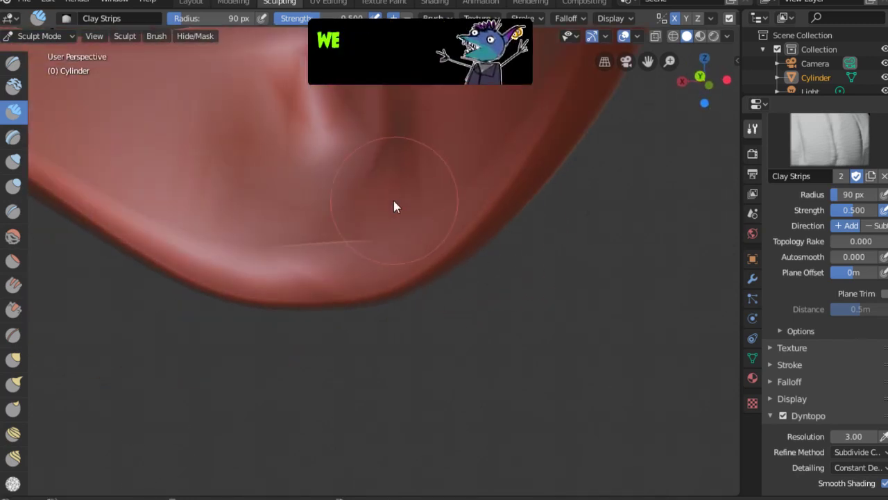
left_click_drag(407, 224, 409, 223)
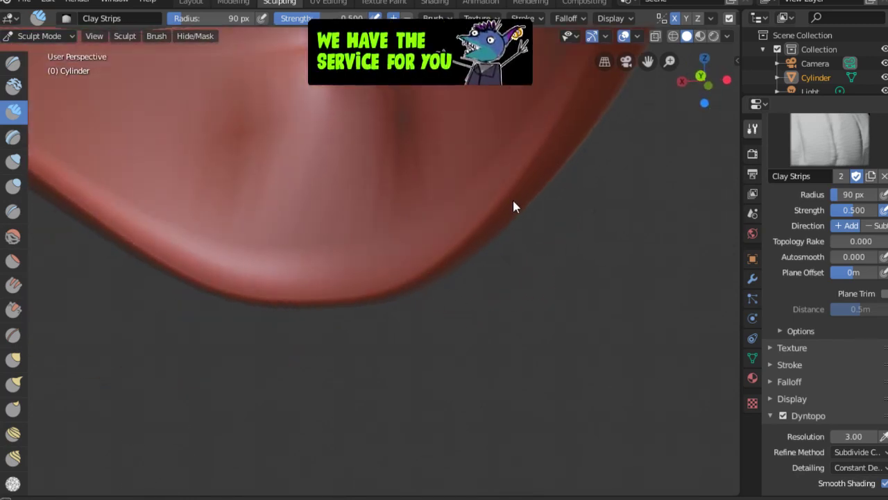
scroll(410, 217, "down", 3)
mouse_move(513, 206)
middle_mouse_down()
mouse_move(409, 217)
mouse_move(343, 161)
mouse_move(333, 216)
middle_mouse_up()
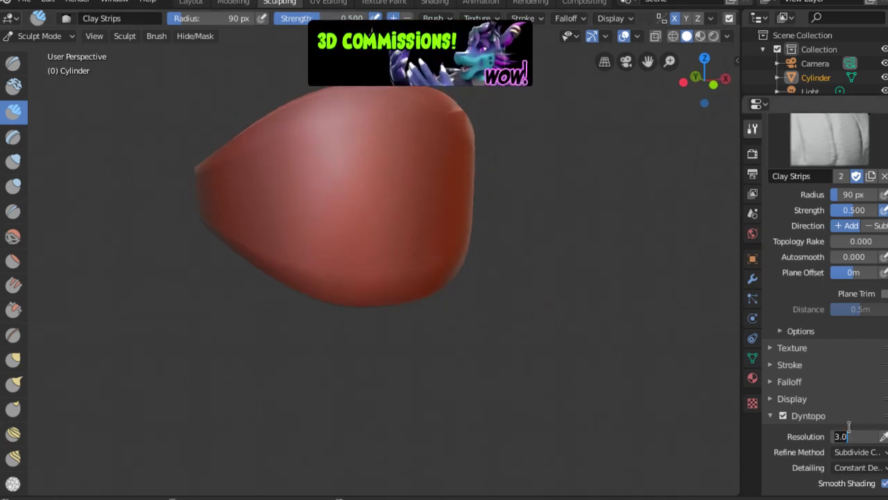
mouse_move(527, 250)
middle_mouse_down()
mouse_move(420, 174)
mouse_move(408, 180)
middle_mouse_up()
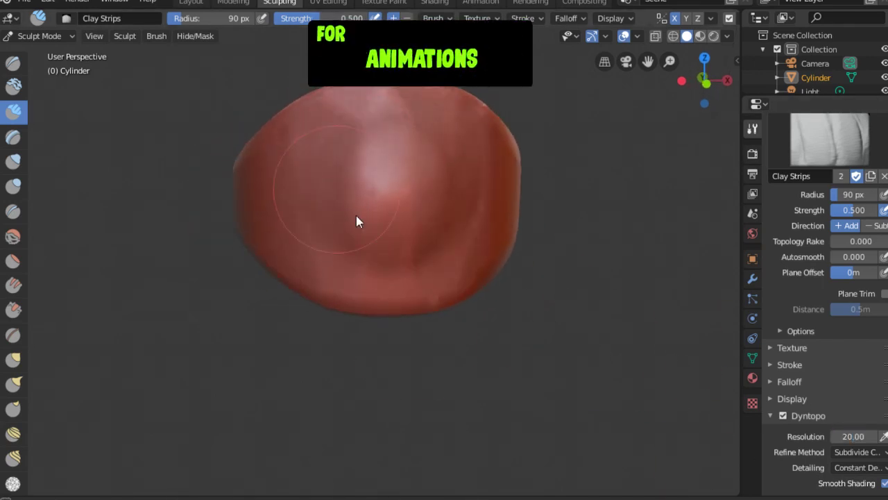
mouse_move(356, 221)
middle_mouse_down()
mouse_move(377, 182)
mouse_move(555, 194)
middle_mouse_up()
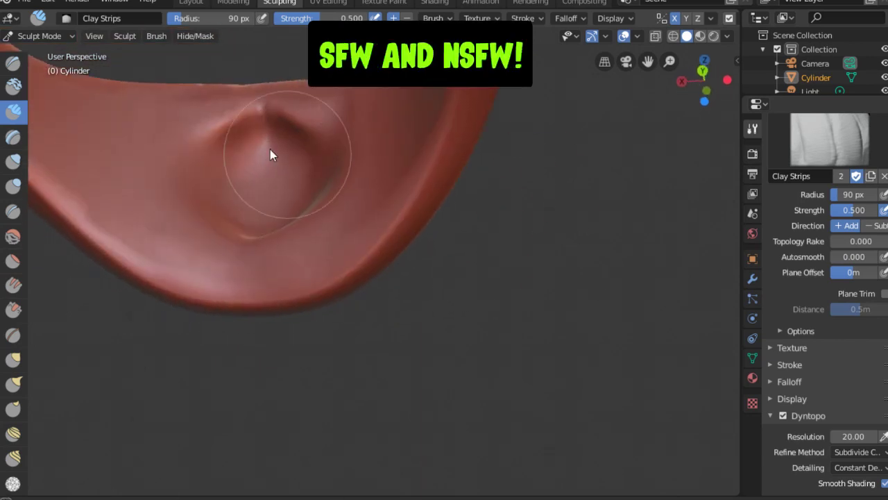
mouse_move(270, 149)
middle_mouse_down()
mouse_move(358, 159)
mouse_move(313, 191)
mouse_move(341, 229)
mouse_move(343, 149)
mouse_move(347, 217)
mouse_move(326, 239)
middle_mouse_up()
Switch to the Inflate brush and set its radius to 130 px.
key("i")
key("f")
left_click(365, 201)
key("f")
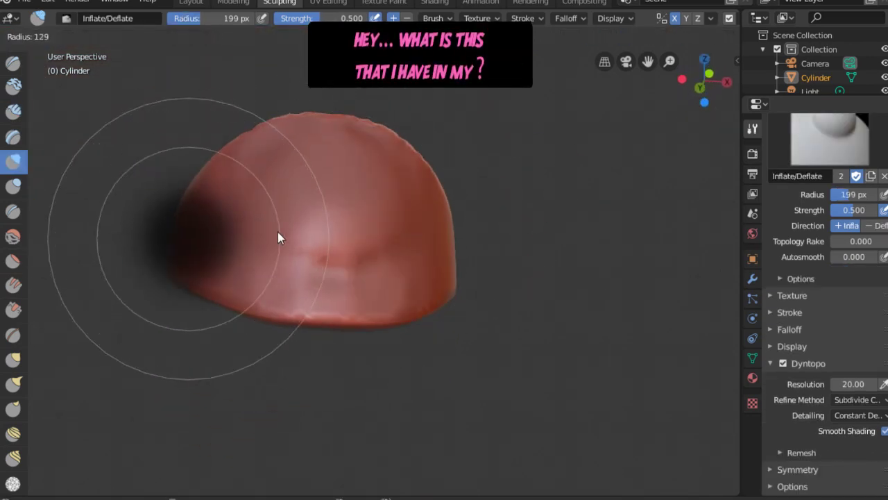
left_click(278, 237)
mouse_move(316, 186)
middle_mouse_down()
mouse_move(358, 182)
mouse_move(299, 190)
mouse_move(340, 149)
mouse_move(277, 230)
mouse_move(382, 167)
middle_mouse_up()
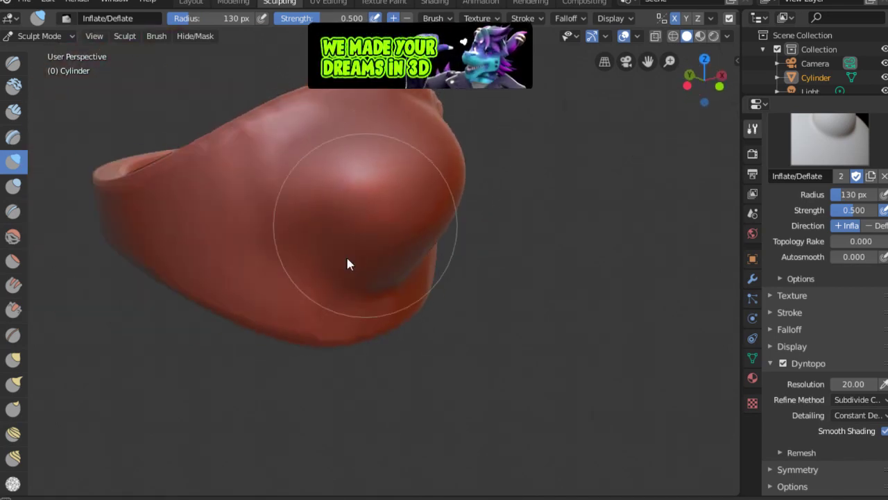
middle_click_drag(349, 261, 386, 317)
mouse_move(397, 279)
middle_mouse_down()
mouse_move(350, 324)
mouse_move(447, 234)
mouse_move(455, 196)
mouse_move(474, 230)
middle_mouse_up()
Inflate the mound into a bulbous rounded dome, shrinking the brush to 41 px.
mouse_move(475, 234)
left_mouse_down()
mouse_move(398, 176)
mouse_move(440, 202)
left_mouse_up()
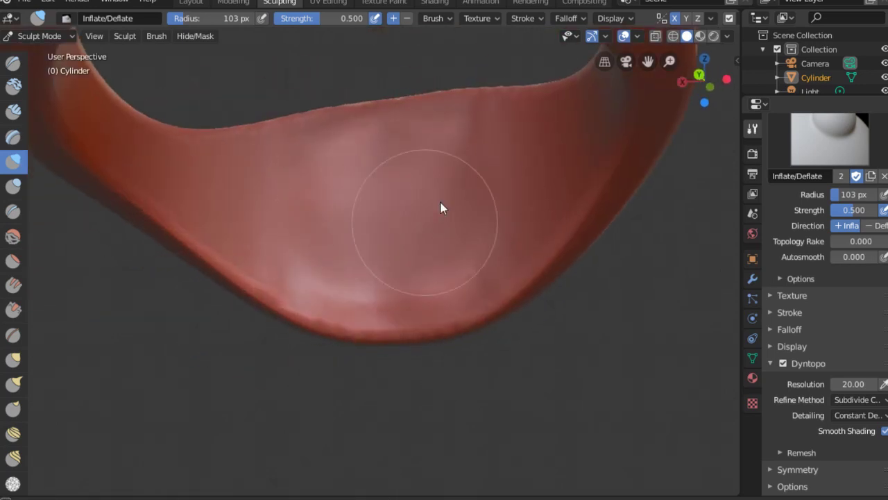
mouse_move(440, 202)
middle_mouse_down()
mouse_move(371, 201)
mouse_move(423, 183)
mouse_move(393, 190)
mouse_move(337, 254)
mouse_move(363, 293)
mouse_move(381, 254)
mouse_move(529, 230)
mouse_move(466, 224)
mouse_move(432, 277)
mouse_move(447, 271)
mouse_move(426, 212)
middle_mouse_up()
key("f")
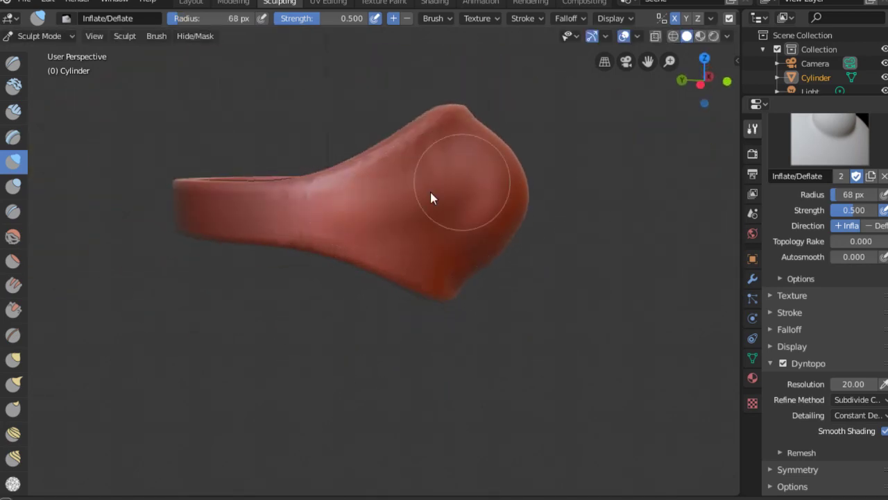
mouse_move(484, 139)
middle_mouse_down()
mouse_move(535, 108)
mouse_move(484, 148)
mouse_move(538, 94)
middle_mouse_up()
mouse_move(429, 191)
middle_mouse_down()
mouse_move(504, 147)
mouse_move(521, 185)
mouse_move(440, 214)
mouse_move(537, 198)
mouse_move(502, 158)
middle_mouse_up()
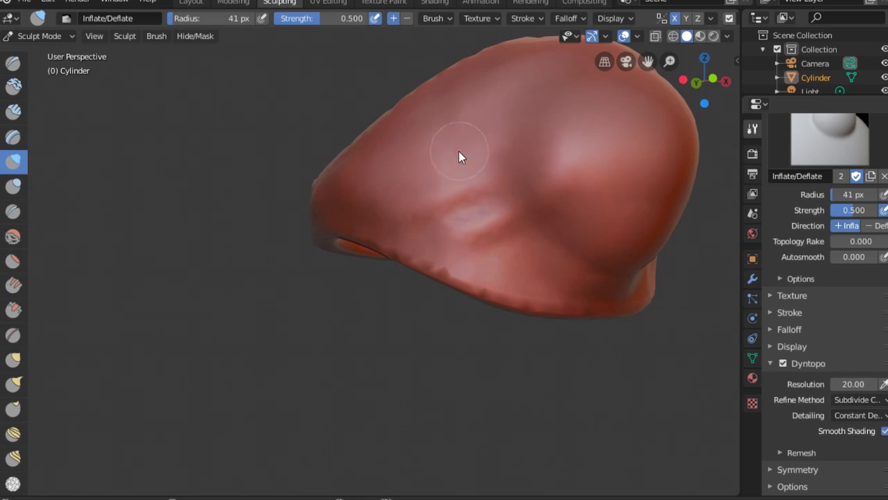
mouse_move(544, 184)
middle_mouse_down()
mouse_move(490, 269)
mouse_move(482, 254)
mouse_move(509, 238)
mouse_move(463, 196)
mouse_move(532, 131)
mouse_move(510, 168)
mouse_move(452, 202)
mouse_move(430, 196)
middle_mouse_up()
mouse_move(573, 151)
middle_mouse_down()
mouse_move(576, 139)
mouse_move(564, 170)
mouse_move(485, 168)
mouse_move(467, 148)
mouse_move(437, 177)
mouse_move(458, 163)
middle_mouse_up()
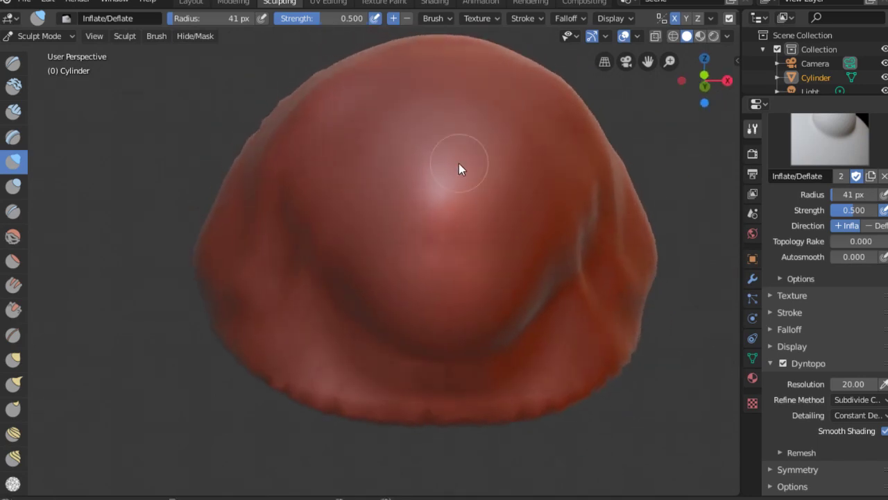
scroll(459, 163, "up", 2)
Switch to the Flatten brush with a larger radius and flatten the front of the head.
key("shift+space")
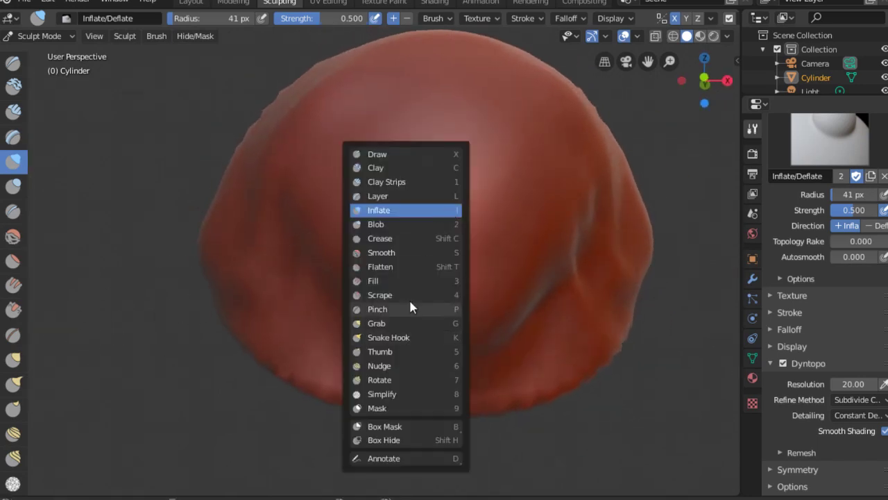
key("l")
key("shift+t")
scroll(421, 268, "up", 2)
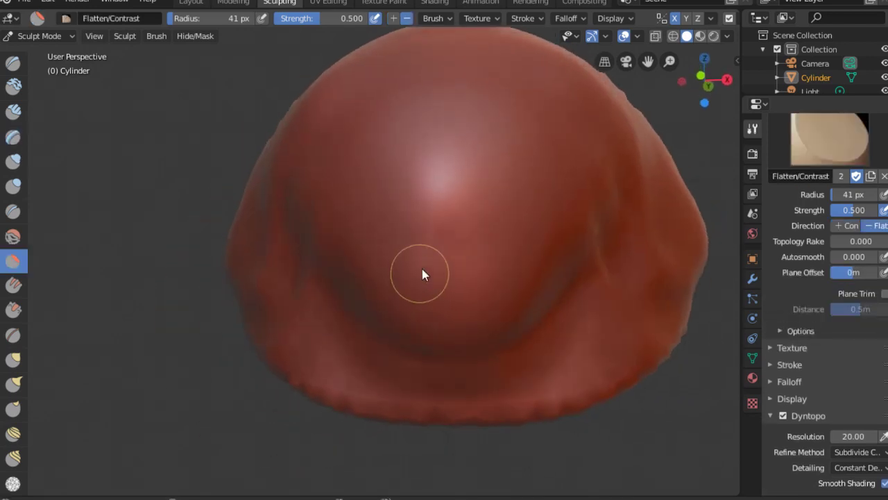
key("f")
left_click(503, 269)
scroll(476, 303, "down", 3)
mouse_move(476, 303)
middle_mouse_down()
mouse_move(548, 212)
mouse_move(528, 252)
mouse_move(551, 258)
mouse_move(532, 257)
mouse_move(481, 173)
mouse_move(448, 203)
mouse_move(468, 136)
middle_mouse_up()
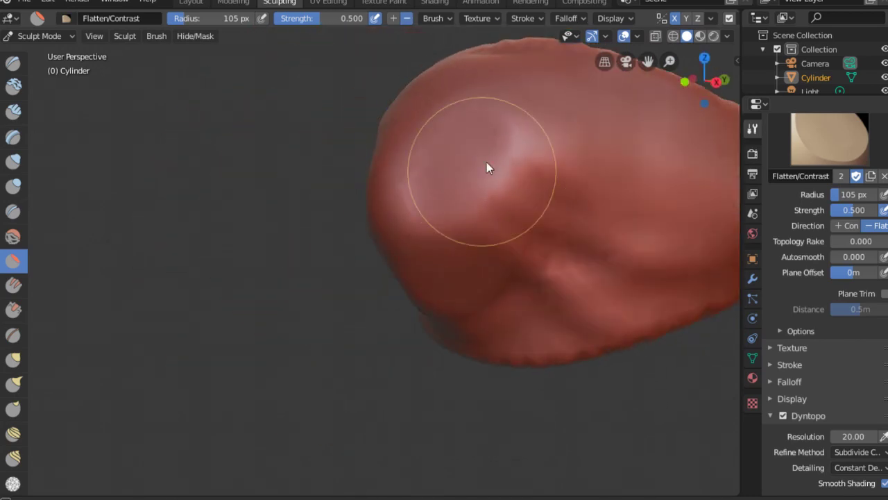
mouse_move(487, 167)
middle_mouse_down()
mouse_move(468, 173)
mouse_move(420, 229)
mouse_move(439, 157)
mouse_move(525, 188)
mouse_move(413, 216)
mouse_move(381, 192)
mouse_move(534, 173)
middle_mouse_up()
Switch to the Grab brush and size it between 175 and 114 px for the face profile.
key("g")
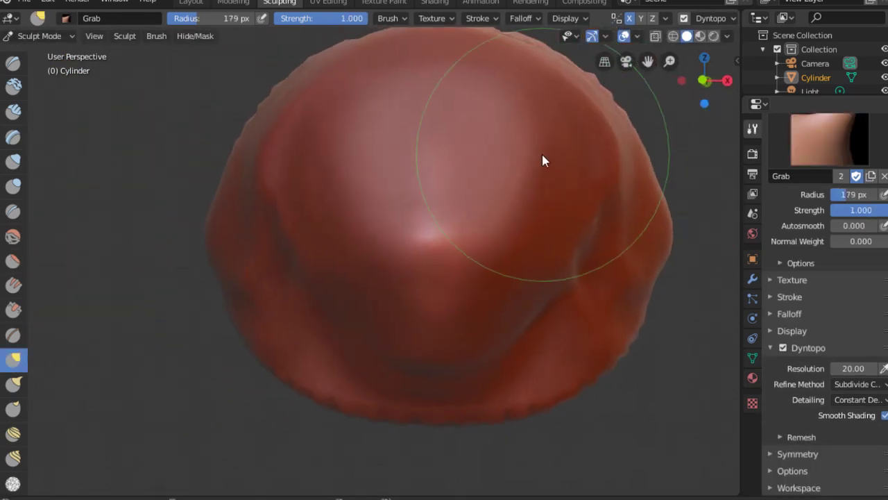
left_click_drag(574, 179, 556, 148)
key("ctrl+z")
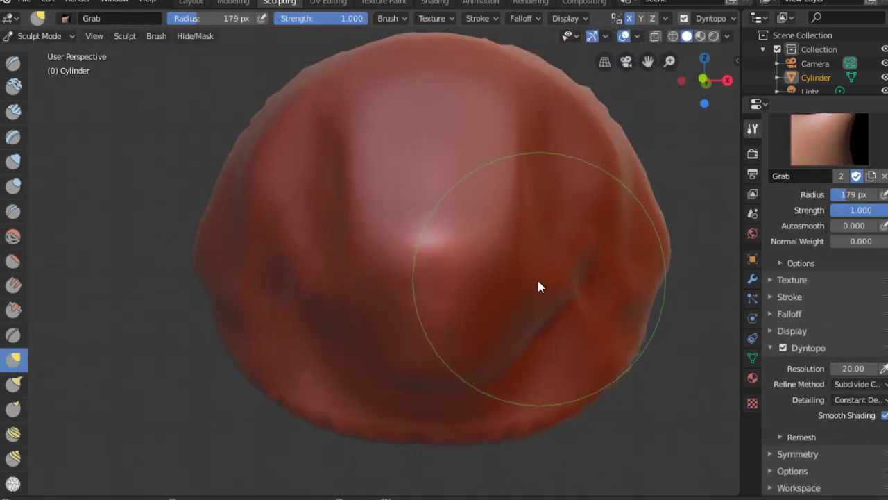
mouse_move(538, 286)
middle_mouse_down()
mouse_move(521, 271)
mouse_move(529, 292)
mouse_move(483, 308)
mouse_move(470, 281)
mouse_move(452, 307)
mouse_move(456, 233)
mouse_move(482, 212)
mouse_move(433, 212)
mouse_move(391, 146)
mouse_move(380, 145)
mouse_move(442, 201)
mouse_move(378, 223)
middle_mouse_up()
key("bracketleft")
key("bracketleft")
key("bracketright")
key("bracketleft")
key("bracketleft")
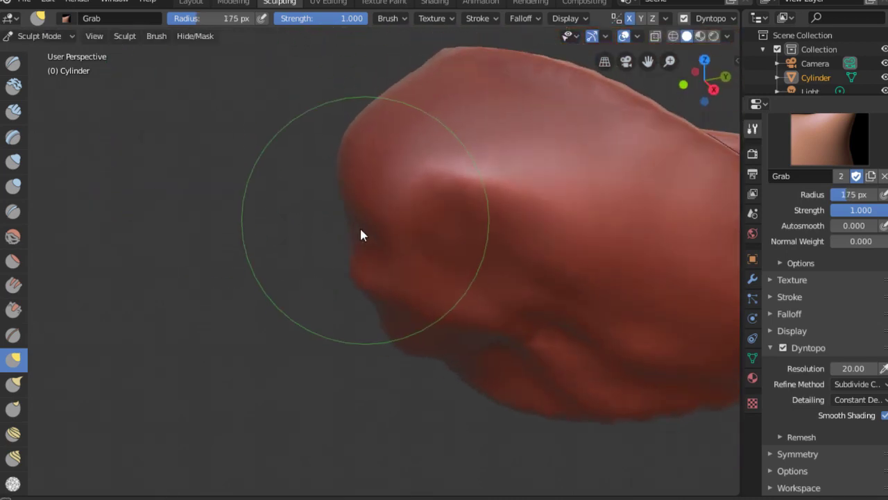
mouse_move(398, 120)
middle_mouse_down()
mouse_move(464, 151)
mouse_move(454, 125)
mouse_move(486, 143)
mouse_move(491, 169)
mouse_move(410, 210)
mouse_move(419, 206)
middle_mouse_up()
key("bracketleft")
key("bracketleft")
key("bracketleft")
key("bracketleft")
key("bracketleft")
key("f")
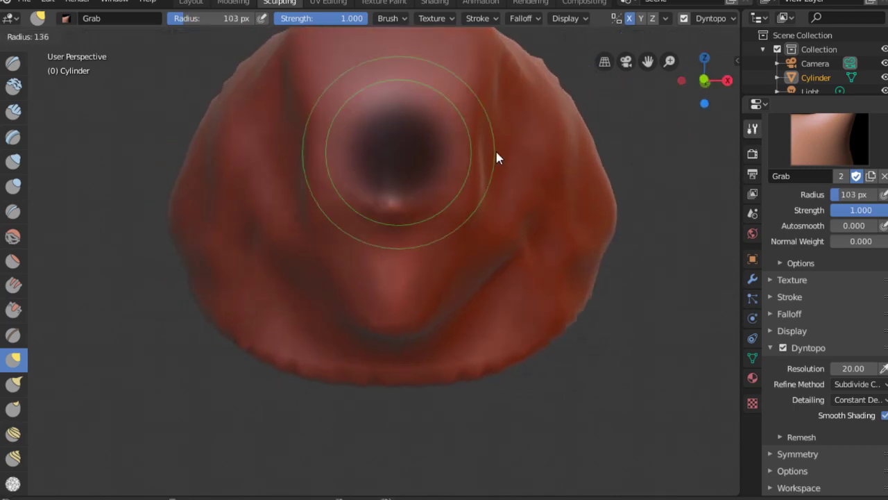
left_click(482, 122)
mouse_move(482, 122)
middle_mouse_down()
mouse_move(442, 224)
mouse_move(427, 229)
middle_mouse_up()
key("f")
left_click(408, 247)
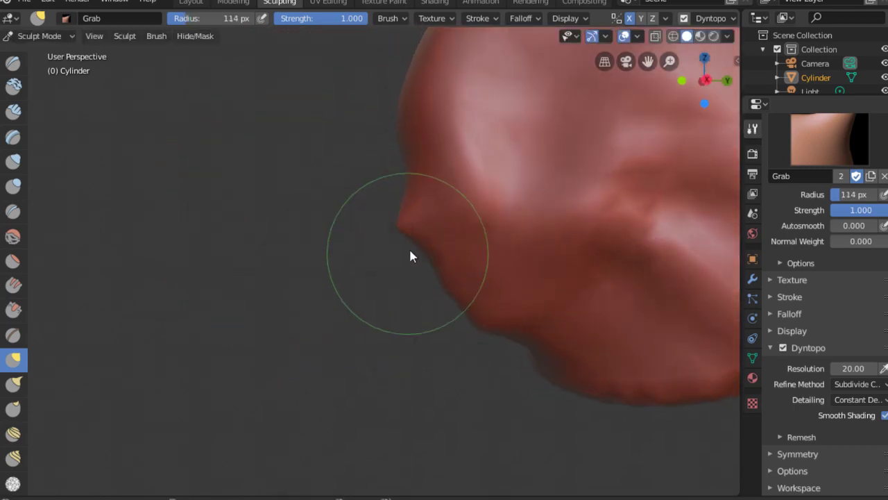
mouse_move(443, 286)
middle_mouse_down()
mouse_move(495, 236)
mouse_move(477, 338)
mouse_move(508, 299)
mouse_move(534, 328)
mouse_move(596, 325)
mouse_move(571, 284)
mouse_move(506, 277)
mouse_move(512, 214)
mouse_move(599, 247)
mouse_move(560, 295)
middle_mouse_up()
Pull out the nose, lips and chin with Grab, varying the radius from 48 to 105 px.
scroll(559, 295, "down", 3)
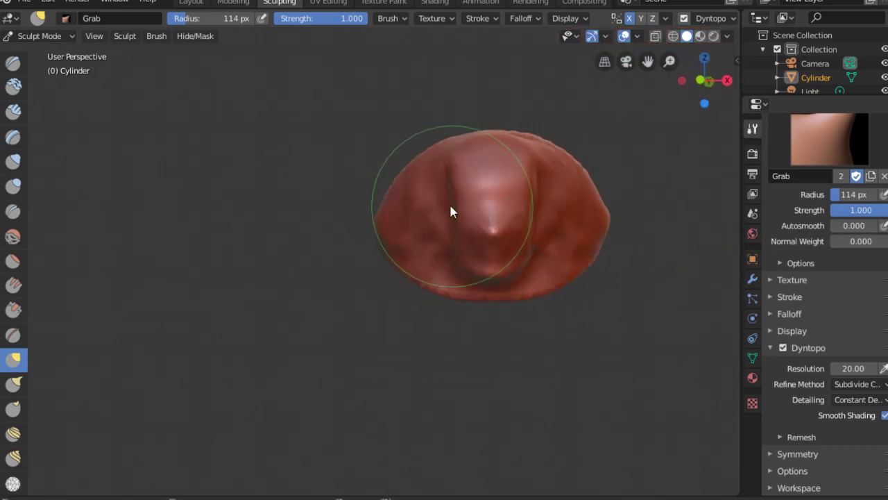
mouse_move(451, 213)
middle_mouse_down()
mouse_move(476, 173)
mouse_move(503, 232)
mouse_move(496, 255)
mouse_move(462, 276)
mouse_move(468, 333)
mouse_move(497, 303)
mouse_move(528, 301)
mouse_move(489, 283)
mouse_move(477, 205)
mouse_move(517, 252)
mouse_move(532, 302)
mouse_move(465, 343)
mouse_move(505, 257)
mouse_move(505, 317)
mouse_move(535, 283)
mouse_move(573, 294)
mouse_move(509, 248)
mouse_move(510, 210)
mouse_move(504, 245)
mouse_move(551, 229)
mouse_move(521, 244)
mouse_move(516, 182)
mouse_move(494, 198)
mouse_move(535, 254)
mouse_move(591, 254)
mouse_move(547, 247)
mouse_move(484, 215)
mouse_move(460, 234)
middle_mouse_up()
scroll(498, 236, "up", 3)
scroll(468, 332, "up", 3)
key("f")
left_click(416, 340)
key("f")
left_click(482, 289)
key("f")
left_click(518, 305)
key("f")
left_click(511, 266)
key("f")
left_click(527, 185)
Carve symmetrical eye sockets with a 114 px Clay Strips brush, then reduce it to 90 px.
key("c")
key("f")
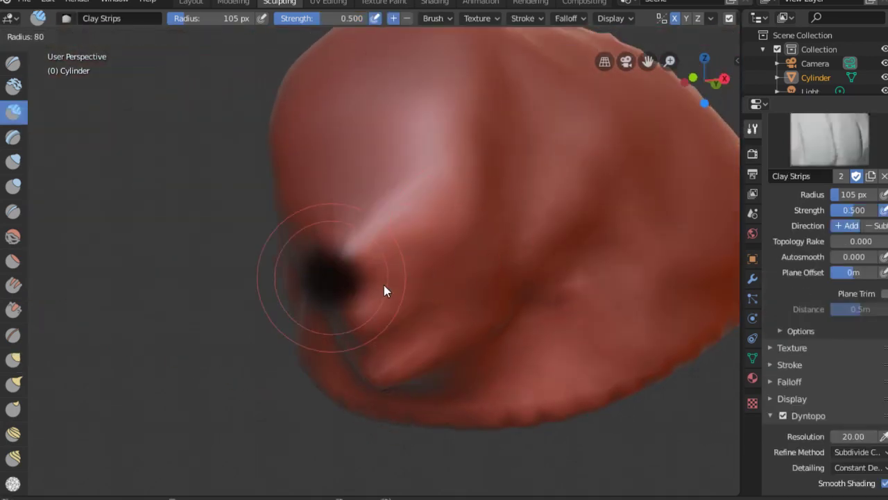
left_click(371, 288)
scroll(433, 233, "up", 3)
key("f")
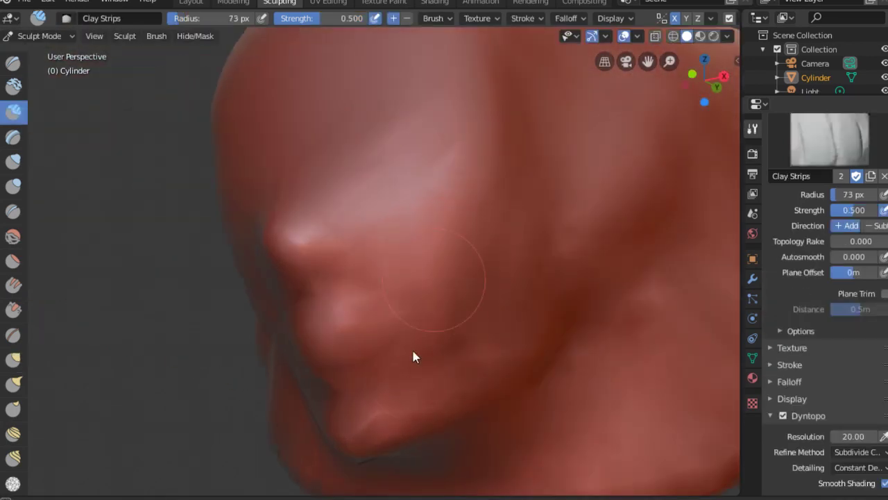
left_click(420, 357)
mouse_move(429, 359)
middle_mouse_down()
mouse_move(407, 359)
mouse_move(480, 258)
mouse_move(414, 290)
middle_mouse_up()
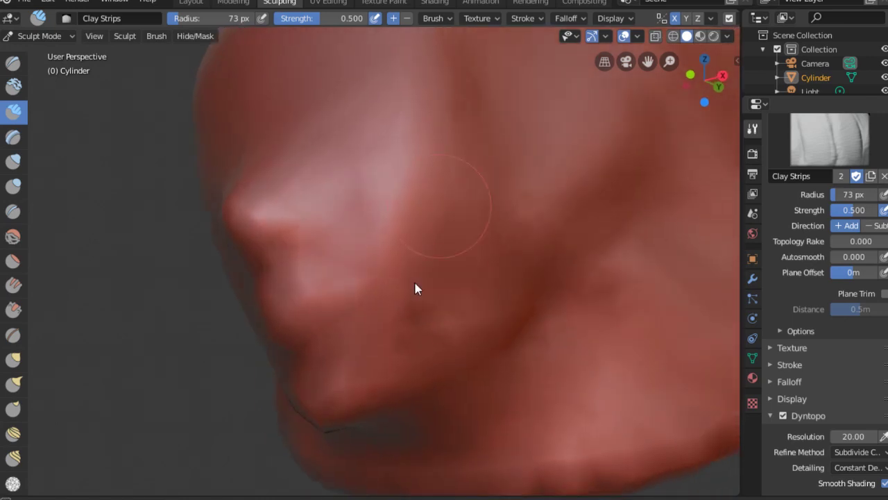
mouse_move(464, 242)
middle_mouse_down()
mouse_move(485, 220)
mouse_move(504, 242)
mouse_move(464, 224)
middle_mouse_up()
key("f")
left_click(506, 242)
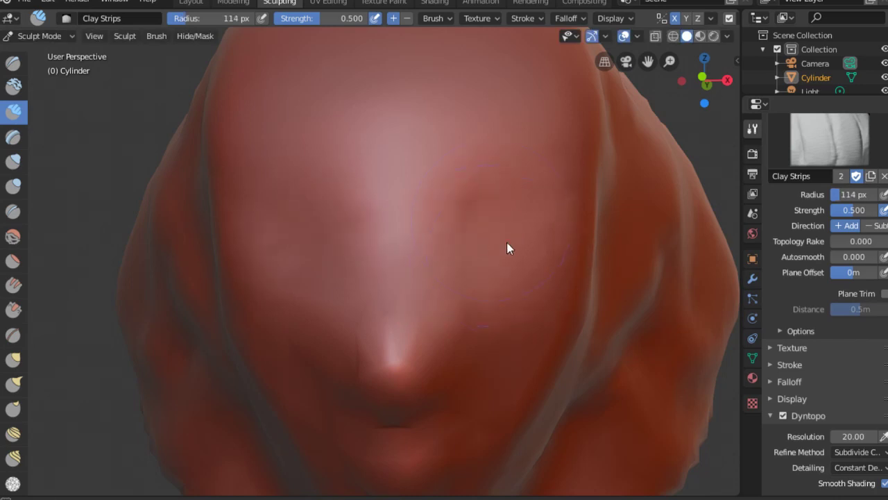
left_click_drag(486, 216, 494, 283, "ctrl")
mouse_move(487, 279)
middle_mouse_down()
mouse_move(502, 289)
mouse_move(464, 298)
mouse_move(539, 255)
mouse_move(503, 240)
mouse_move(492, 290)
mouse_move(485, 261)
mouse_move(501, 270)
mouse_move(506, 247)
mouse_move(495, 258)
middle_mouse_up()
key("f")
left_click(464, 298)
Reshape the area around the eye sockets with the Grab brush at 148 then 66 px.
key("g")
mouse_move(457, 271)
left_mouse_down()
mouse_move(476, 252)
mouse_move(513, 244)
left_mouse_up()
mouse_move(513, 244)
middle_mouse_down()
mouse_move(430, 257)
mouse_move(422, 274)
mouse_move(474, 271)
mouse_move(484, 259)
mouse_move(502, 293)
mouse_move(450, 219)
mouse_move(511, 218)
middle_mouse_up()
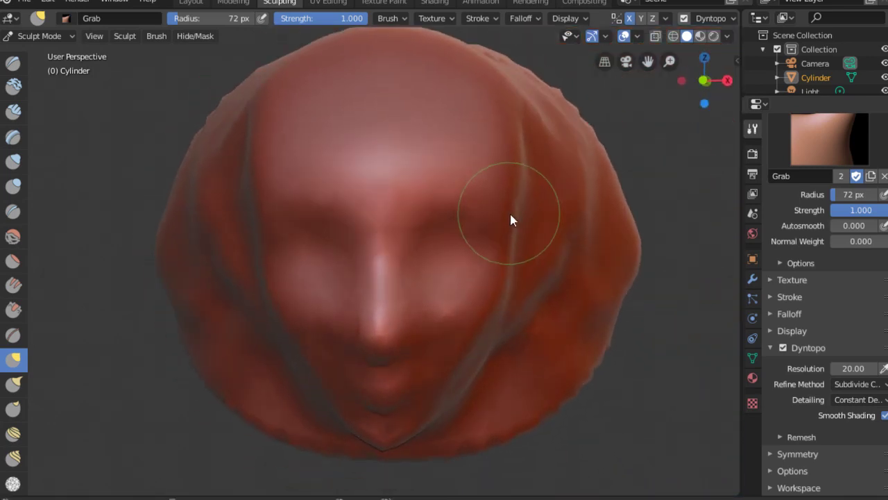
key("f")
left_click(490, 139)
mouse_move(490, 140)
middle_mouse_down()
mouse_move(490, 183)
mouse_move(468, 221)
mouse_move(481, 214)
mouse_move(480, 225)
mouse_move(404, 293)
mouse_move(444, 282)
mouse_move(451, 313)
mouse_move(513, 262)
mouse_move(520, 277)
mouse_move(485, 301)
middle_mouse_up()
scroll(493, 159, "up", 2)
key("f")
left_click(406, 264)
key("shift+c")
mouse_move(450, 331)
middle_mouse_down()
mouse_move(486, 302)
mouse_move(513, 301)
mouse_move(580, 246)
middle_mouse_up()
Crease a small groove into the face with a 94 px Crease brush.
mouse_move(552, 308)
middle_mouse_down()
mouse_move(574, 266)
mouse_move(543, 260)
middle_mouse_up()
key("f")
left_click(433, 289)
middle_click_drag(494, 218, 501, 250)
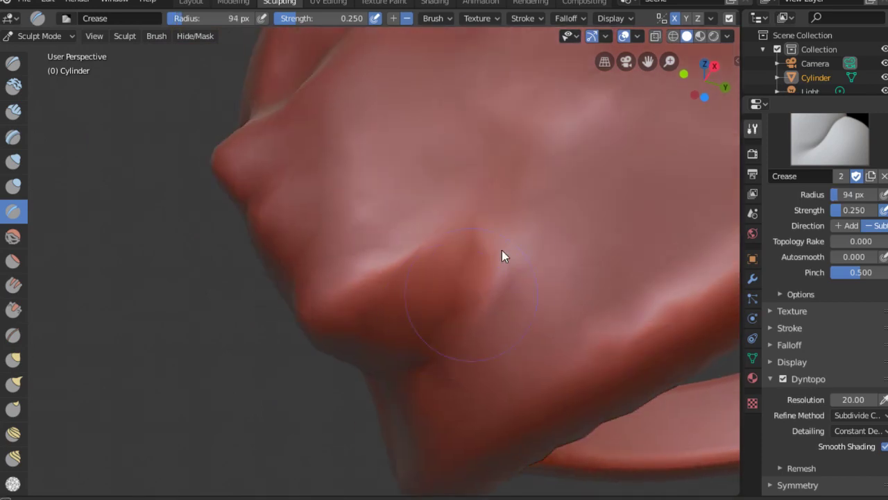
left_click_drag(502, 249, 538, 210)
middle_click_drag(538, 210, 502, 209)
middle_click_drag(448, 240, 511, 264)
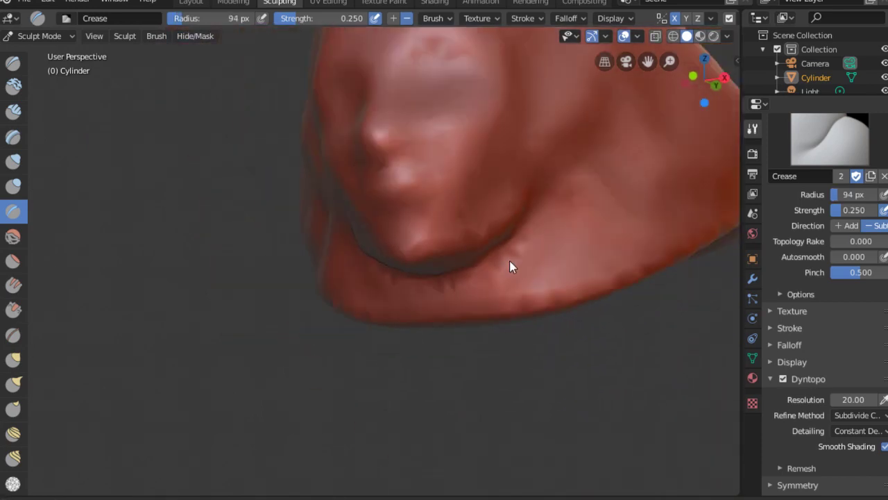
mouse_move(569, 199)
middle_mouse_down()
mouse_move(531, 293)
mouse_move(497, 264)
mouse_move(507, 264)
middle_mouse_up()
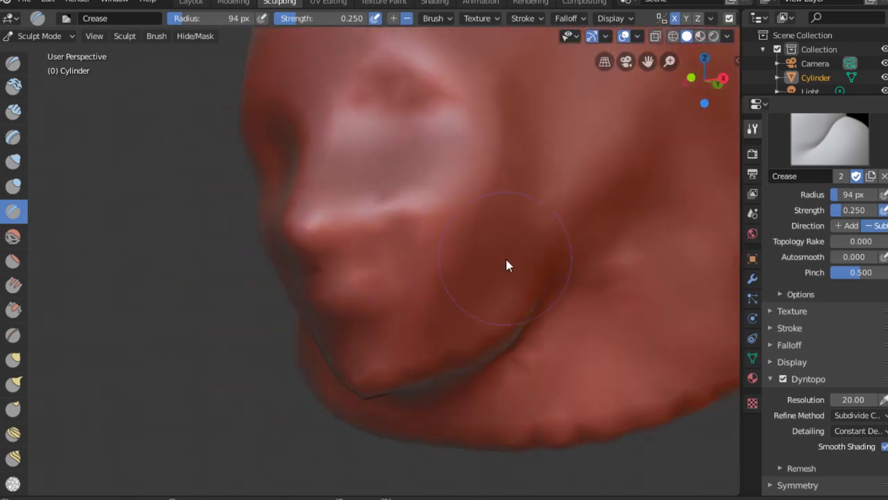
scroll(444, 295, "up", 2)
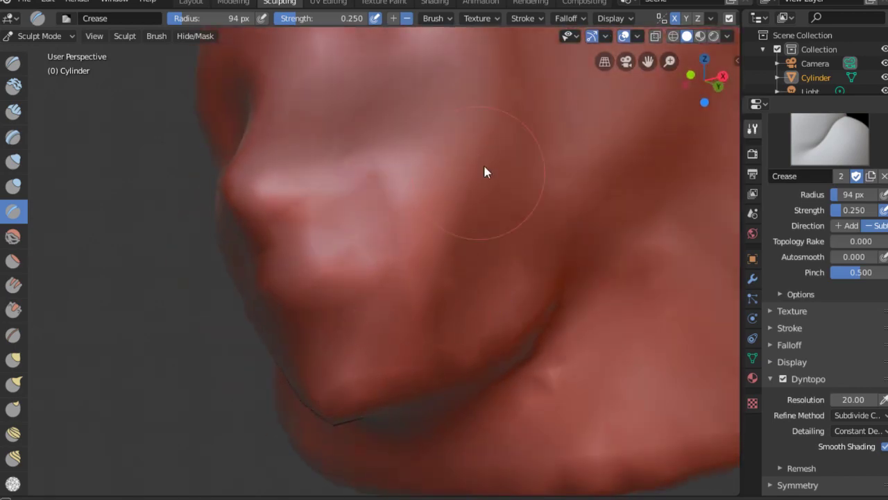
mouse_move(485, 172)
middle_mouse_down()
mouse_move(493, 208)
mouse_move(416, 313)
mouse_move(476, 278)
mouse_move(470, 288)
middle_mouse_up()
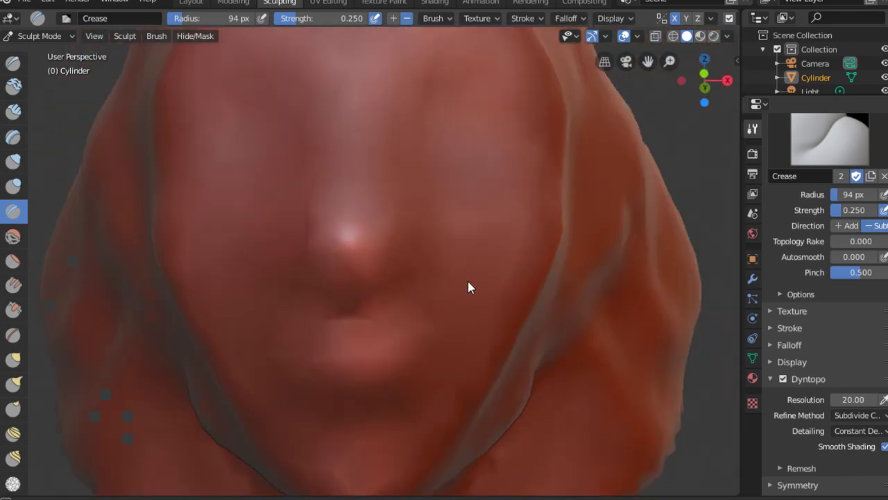
scroll(444, 306, "down", 3)
scroll(418, 327, "up", 4)
Set the Dyntopo detail resolution to 50 and shrink the brush to 45 px.
double_click(852, 399)
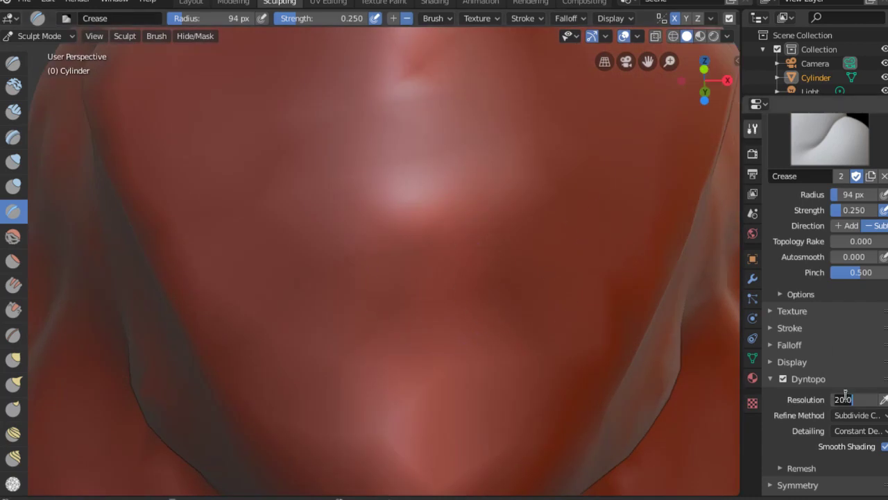
type("50")
key("Return")
scroll(454, 256, "down", 2)
middle_click_drag(454, 255, 379, 229)
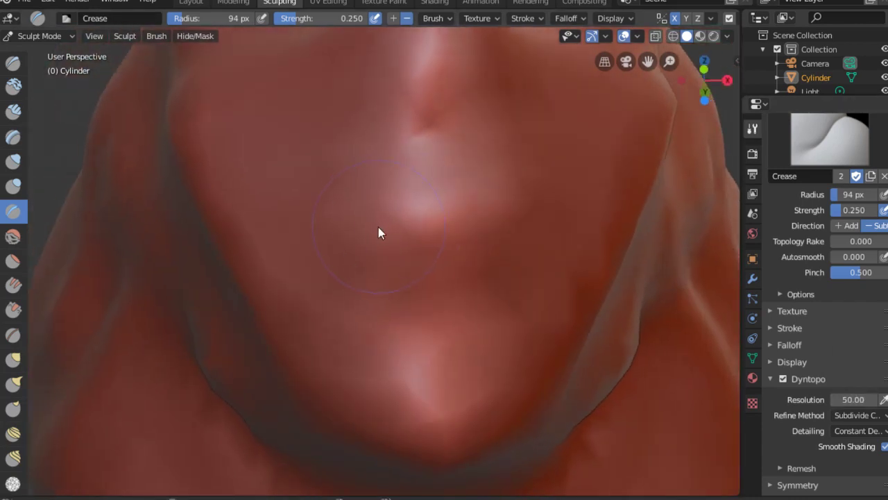
key("bracketleft")
key("bracketleft")
key("bracketleft")
scroll(386, 197, "up", 2)
middle_click_drag(387, 198, 455, 222)
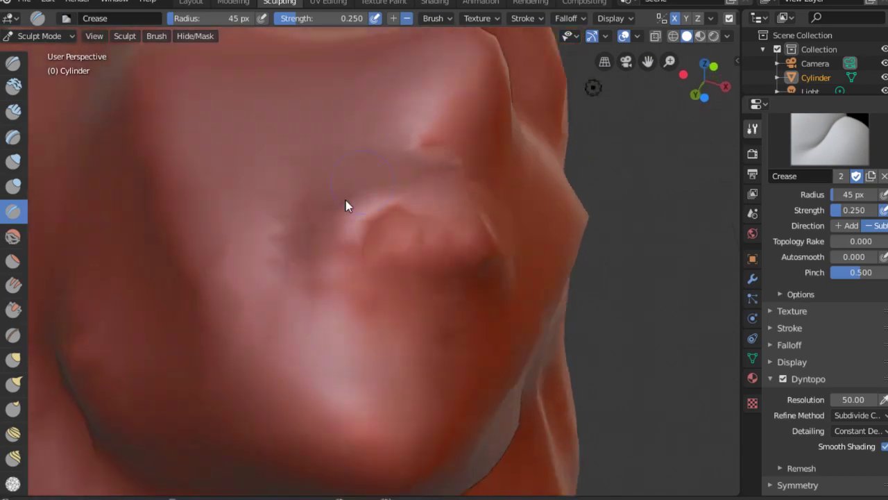
mouse_move(309, 234)
middle_mouse_down()
mouse_move(347, 204)
mouse_move(352, 266)
middle_mouse_up()
mouse_move(359, 230)
middle_mouse_down()
mouse_move(396, 200)
mouse_move(440, 193)
mouse_move(450, 166)
mouse_move(400, 201)
middle_mouse_up()
Build up the lips with the Clay Strips brush enlarged to 60 px.
key("shift+space")
key("1")
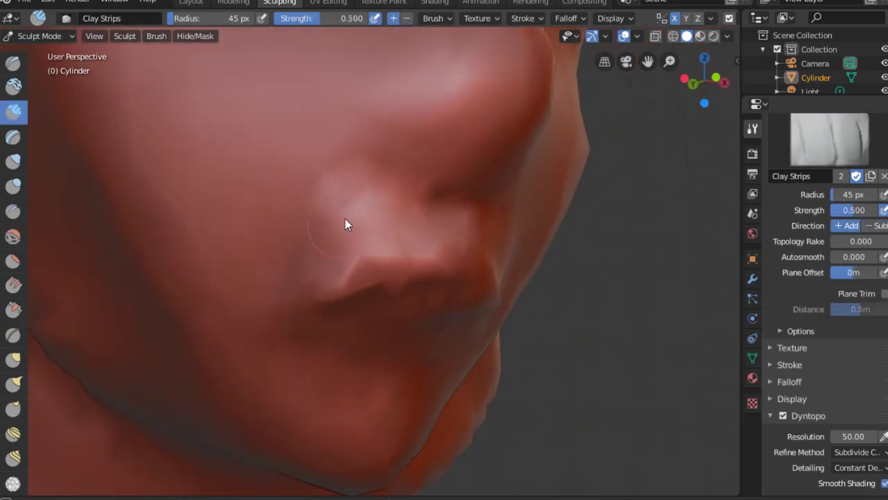
key("bracketright")
mouse_move(324, 234)
middle_mouse_down()
mouse_move(373, 185)
mouse_move(385, 208)
mouse_move(222, 298)
middle_mouse_up()
key("bracketright")
key("bracketright")
mouse_move(285, 254)
middle_mouse_down()
mouse_move(472, 272)
mouse_move(450, 321)
mouse_move(435, 310)
mouse_move(412, 324)
middle_mouse_up()
scroll(479, 275, "up", 3)
Crease a line along the lower lip with a 65 px Crease brush.
key("shift+c")
key("bracketleft")
key("bracketright")
key("bracketright")
key("bracketright")
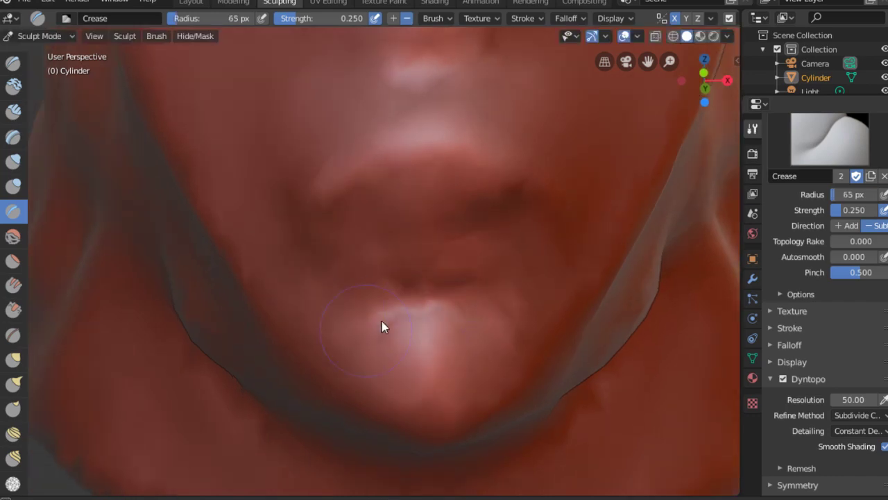
left_click_drag(382, 321, 389, 311)
mouse_move(390, 311)
middle_mouse_down()
mouse_move(479, 278)
mouse_move(433, 291)
mouse_move(387, 262)
mouse_move(426, 270)
mouse_move(390, 278)
middle_mouse_up()
mouse_move(514, 274)
middle_mouse_down()
mouse_move(507, 278)
mouse_move(486, 234)
middle_mouse_up()
middle_click_drag(496, 278, 483, 217)
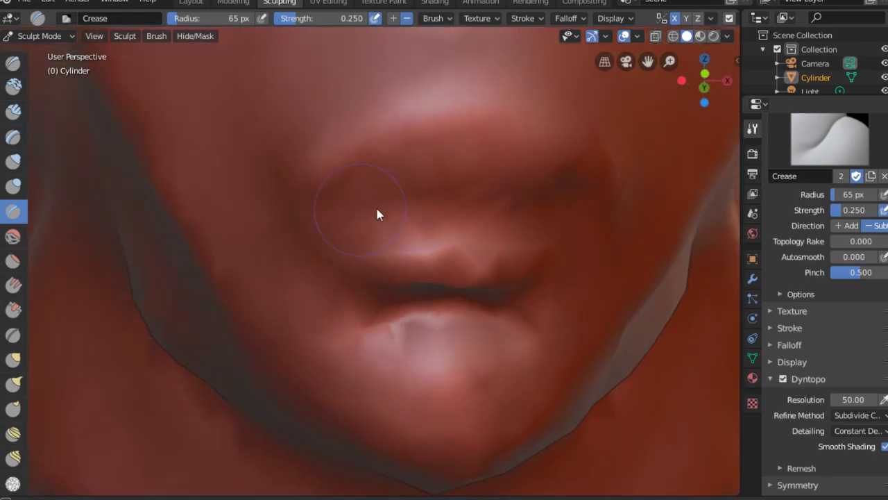
mouse_move(377, 199)
middle_mouse_down()
mouse_move(349, 204)
mouse_move(353, 217)
mouse_move(300, 179)
middle_mouse_up()
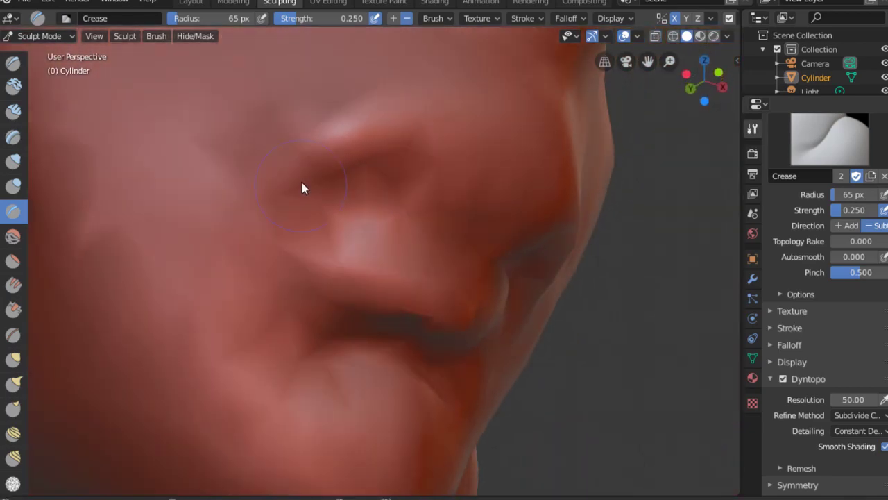
mouse_move(254, 216)
middle_mouse_down()
mouse_move(257, 234)
mouse_move(414, 231)
mouse_move(367, 213)
mouse_move(438, 215)
mouse_move(390, 215)
middle_mouse_up()
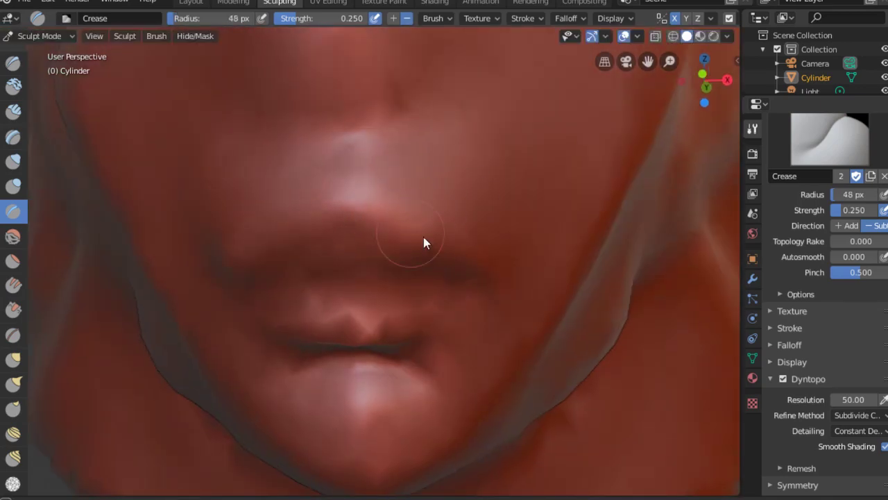
middle_click_drag(424, 240, 368, 220)
scroll(419, 206, "down", 4)
mouse_move(419, 206)
middle_mouse_down()
mouse_move(448, 218)
mouse_move(387, 227)
mouse_move(288, 287)
mouse_move(361, 249)
mouse_move(343, 260)
middle_mouse_up()
scroll(431, 212, "up", 4)
scroll(368, 231, "up", 3)
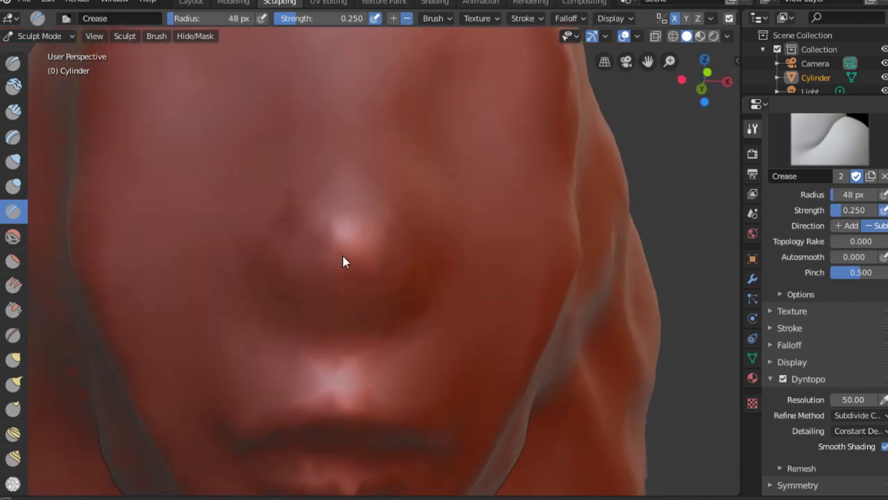
Pull the nose's profile with the Grab brush, growing its radius from 85 to 176 px.
mouse_move(307, 298)
middle_mouse_down()
mouse_move(402, 204)
mouse_move(368, 312)
mouse_move(378, 323)
mouse_move(390, 213)
mouse_move(416, 268)
middle_mouse_up()
key("g")
key("f")
left_click(377, 297)
key("f")
left_click(417, 269)
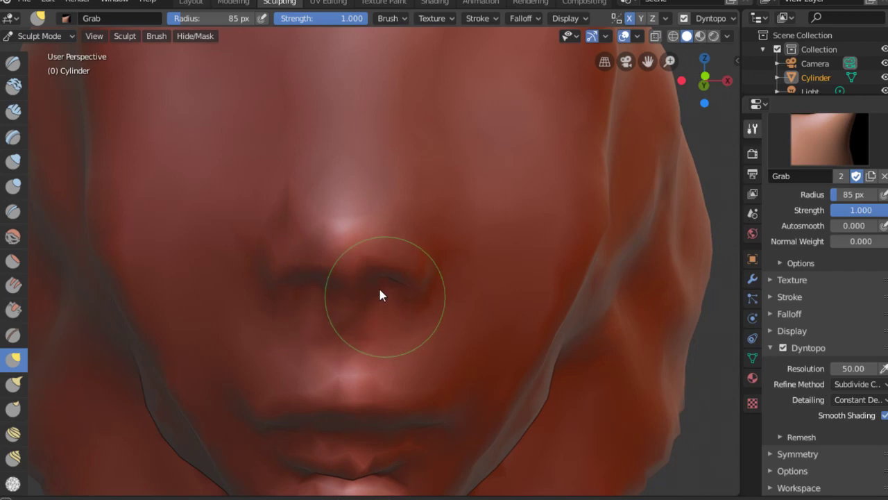
mouse_move(378, 291)
middle_mouse_down()
mouse_move(366, 326)
mouse_move(424, 227)
mouse_move(437, 174)
mouse_move(421, 213)
mouse_move(430, 234)
mouse_move(432, 199)
mouse_move(501, 253)
middle_mouse_up()
key("f")
left_click(457, 221)
scroll(501, 254, "up", 2)
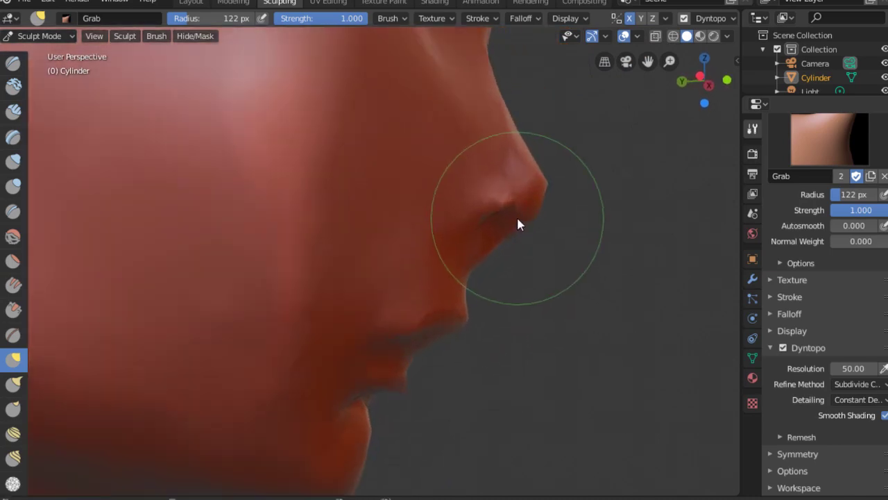
key("f")
left_click(539, 215)
mouse_move(554, 236)
middle_mouse_down()
mouse_move(313, 257)
mouse_move(509, 216)
mouse_move(484, 234)
mouse_move(381, 157)
mouse_move(472, 182)
mouse_move(381, 159)
mouse_move(419, 170)
middle_mouse_up()
scroll(313, 258, "up", 3)
Switch to a 73 px Clay Strips brush and set detail resolution to 100.
key("c")
key("f")
left_click(361, 254)
key("f")
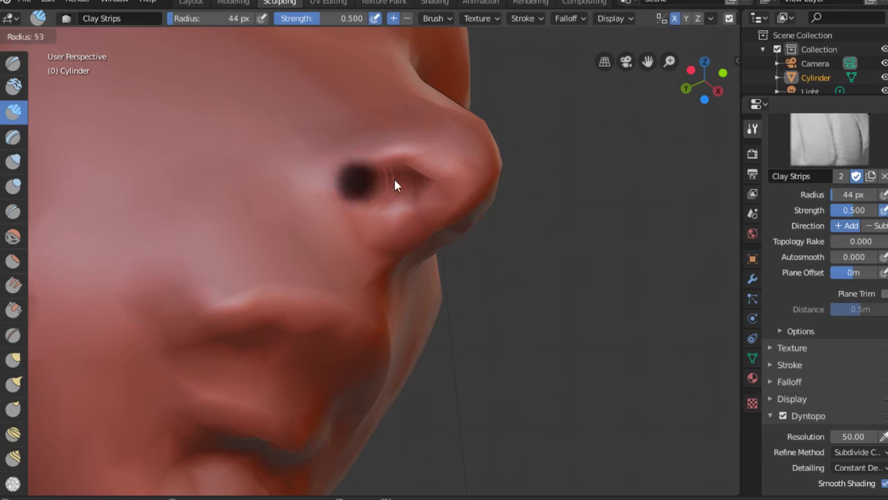
left_click(351, 163)
middle_click_drag(351, 162, 416, 202)
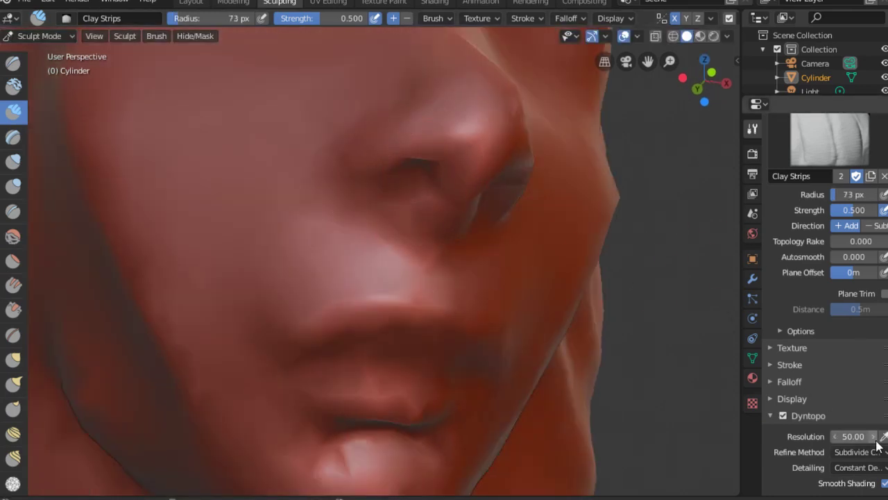
left_click(852, 436)
type("100")
key("Return")
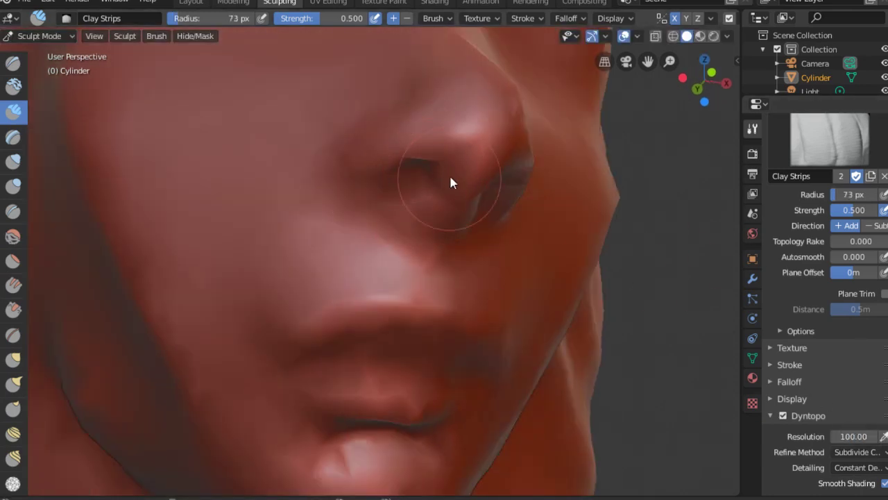
Carve the nostrils with a 35 px Clay Strips brush at 0.790 strength.
mouse_move(452, 183)
middle_mouse_down()
mouse_move(476, 183)
mouse_move(370, 148)
mouse_move(414, 165)
mouse_move(401, 181)
mouse_move(516, 174)
mouse_move(460, 188)
mouse_move(398, 184)
mouse_move(464, 182)
mouse_move(412, 178)
middle_mouse_up()
key("f")
left_click(399, 188)
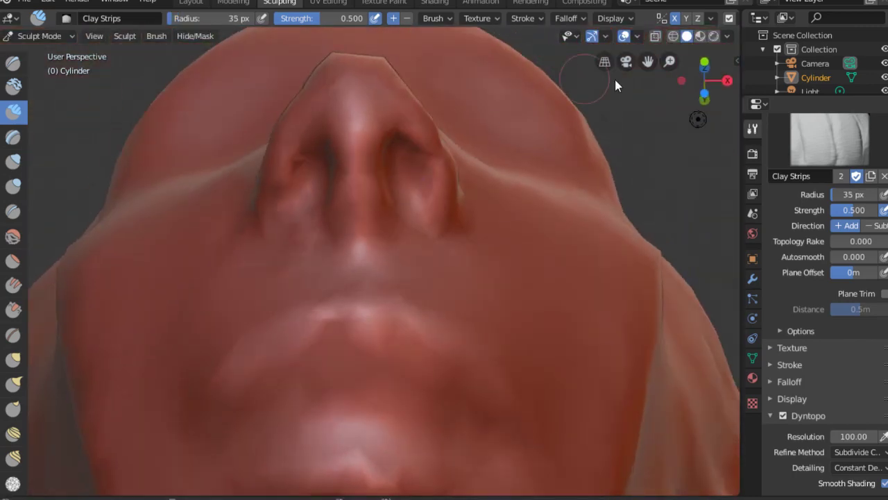
left_click_drag(854, 209, 876, 210)
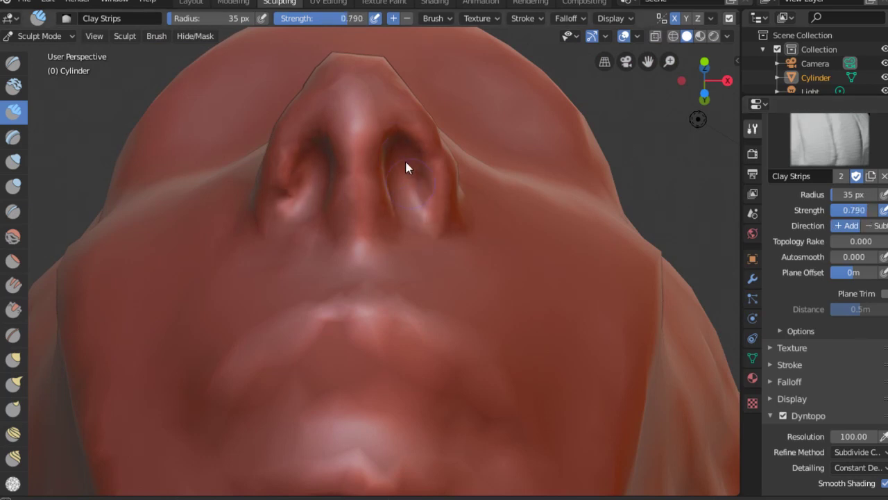
mouse_move(416, 166)
middle_mouse_down()
mouse_move(402, 159)
mouse_move(372, 210)
mouse_move(338, 197)
mouse_move(287, 154)
mouse_move(330, 136)
mouse_move(411, 185)
mouse_move(424, 167)
mouse_move(339, 204)
mouse_move(320, 257)
mouse_move(303, 264)
mouse_move(347, 248)
mouse_move(355, 313)
middle_mouse_up()
Resize the brush to 51 px, then 39 px, while orbiting to a frontal view of the lips.
scroll(347, 248, "up", 4)
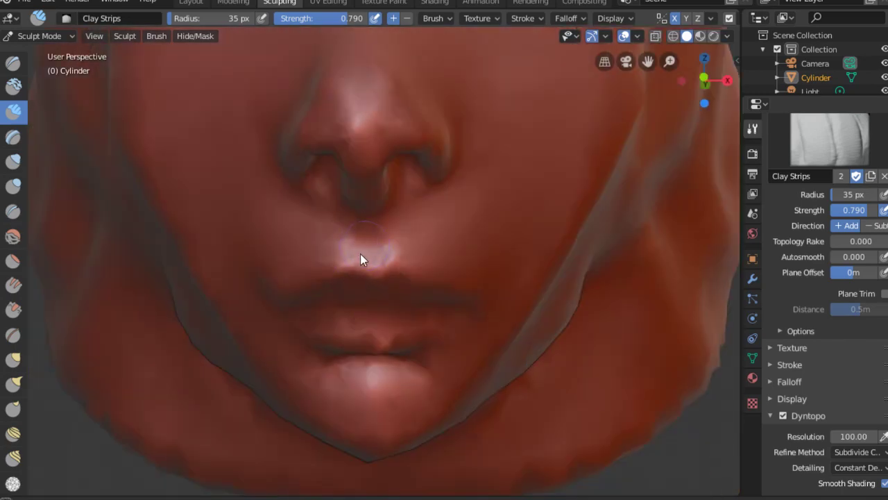
scroll(363, 254, "up", 2)
mouse_move(381, 243)
middle_mouse_down()
mouse_move(381, 209)
mouse_move(376, 219)
mouse_move(401, 241)
middle_mouse_up()
key("f")
left_click(364, 216)
mouse_move(363, 216)
middle_mouse_down()
mouse_move(383, 278)
mouse_move(341, 188)
mouse_move(384, 182)
mouse_move(271, 255)
middle_mouse_up()
key("f")
left_click(291, 258)
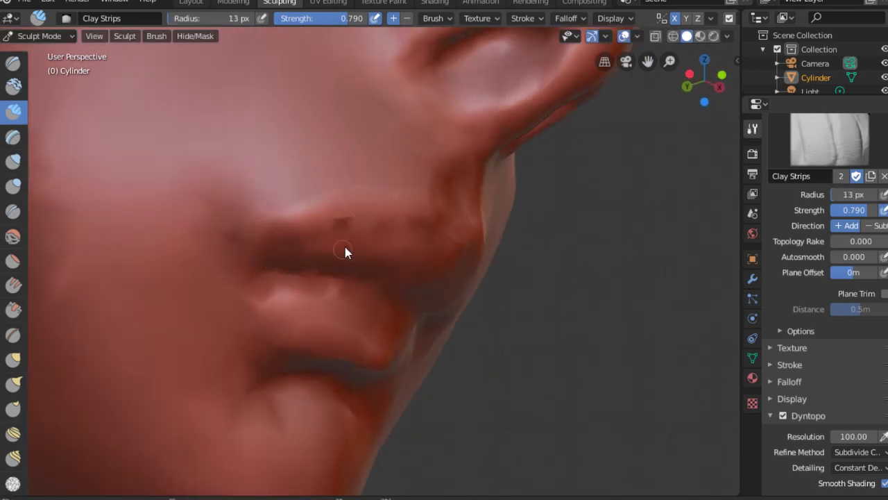
middle_click_drag(342, 251, 303, 264)
mouse_move(401, 216)
middle_mouse_down()
mouse_move(386, 270)
mouse_move(373, 225)
mouse_move(418, 243)
mouse_move(392, 224)
middle_mouse_up()
With the Crease brush at 41 px, deepen the crease between the lips.
key("shift+c")
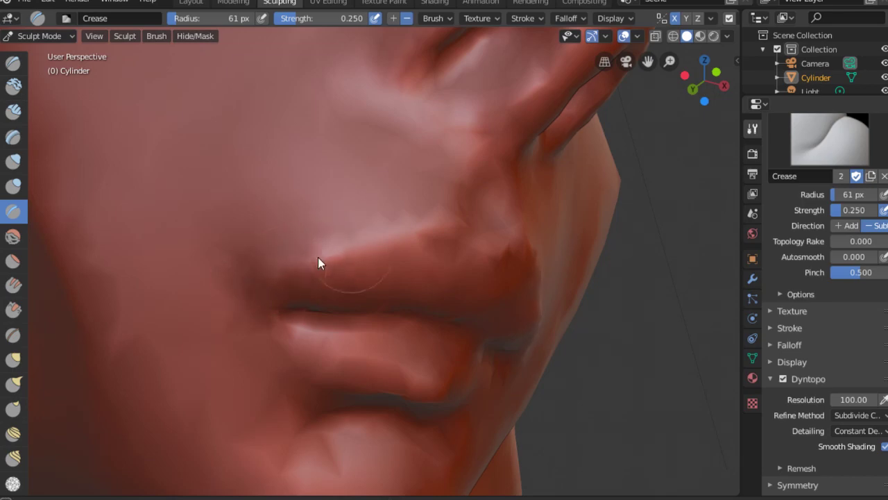
mouse_move(321, 262)
middle_mouse_down()
mouse_move(482, 234)
mouse_move(533, 212)
mouse_move(396, 254)
mouse_move(407, 240)
middle_mouse_up()
middle_click_drag(479, 240, 513, 215)
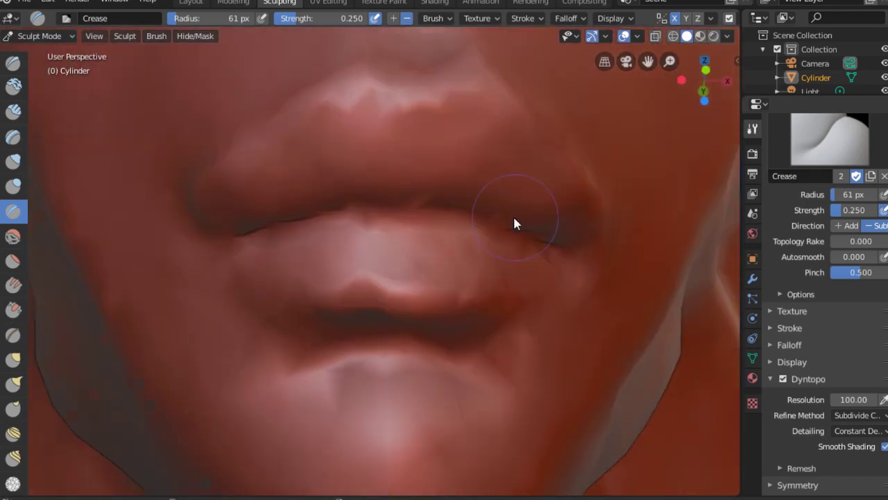
middle_click_drag(405, 226, 396, 220)
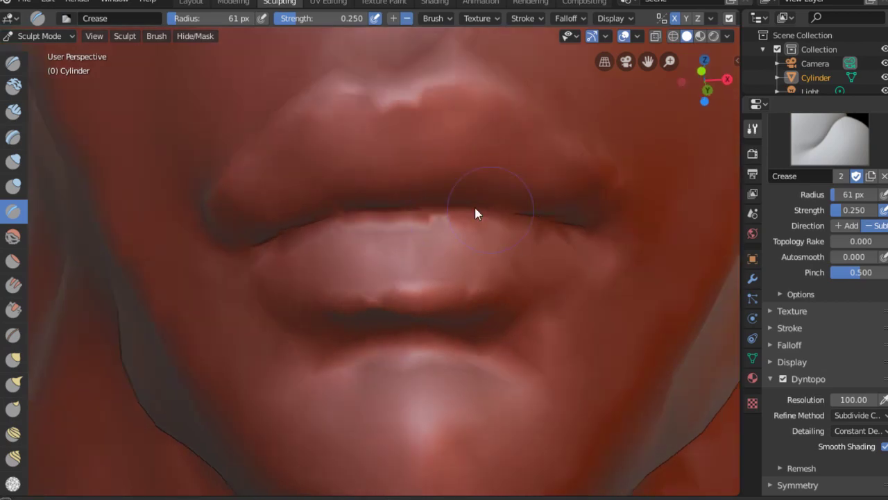
mouse_move(476, 212)
middle_mouse_down()
mouse_move(582, 202)
mouse_move(590, 218)
middle_mouse_up()
scroll(582, 198, "down", 3)
key("f")
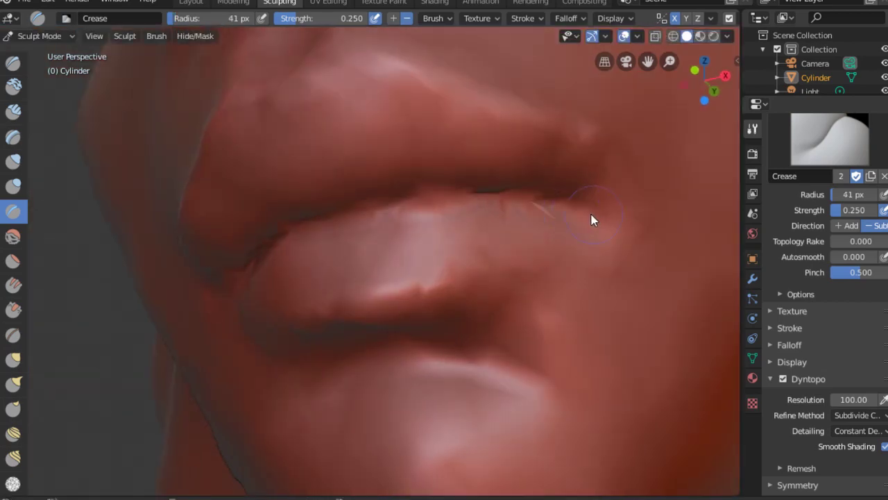
scroll(600, 223, "up", 2)
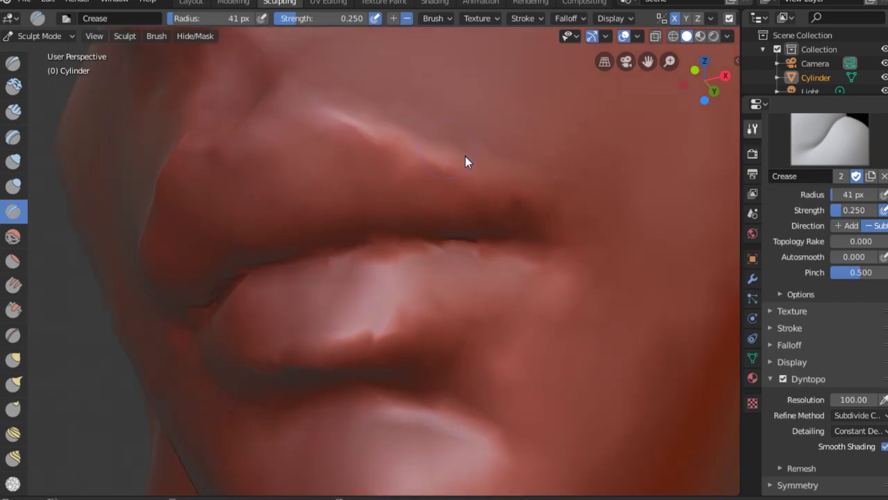
scroll(465, 156, "down", 3)
middle_click_drag(464, 152, 475, 214)
scroll(451, 257, "up", 3)
mouse_move(451, 261)
left_mouse_down()
mouse_move(327, 283)
mouse_move(472, 271)
left_mouse_up()
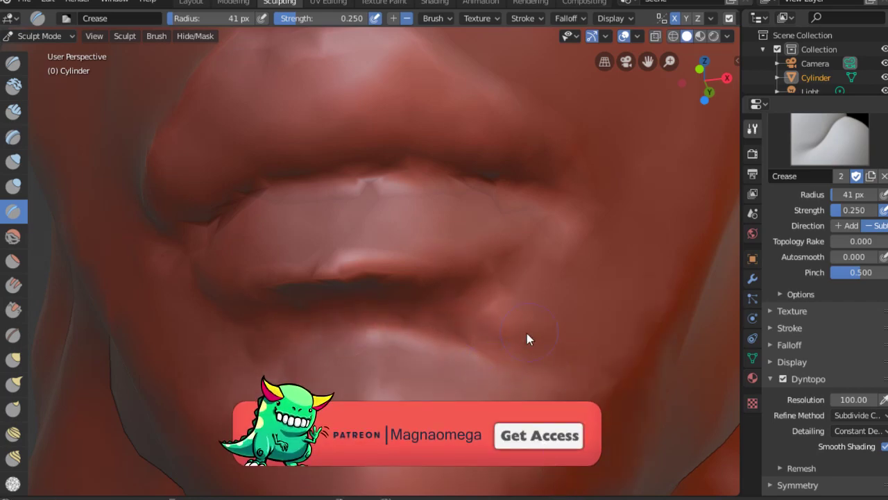
Orbit to side, three-quarter and frontal views to check the lip line.
mouse_move(527, 337)
middle_mouse_down()
mouse_move(472, 271)
mouse_move(553, 261)
middle_mouse_up()
scroll(480, 271, "down", 2)
scroll(527, 297, "down", 2)
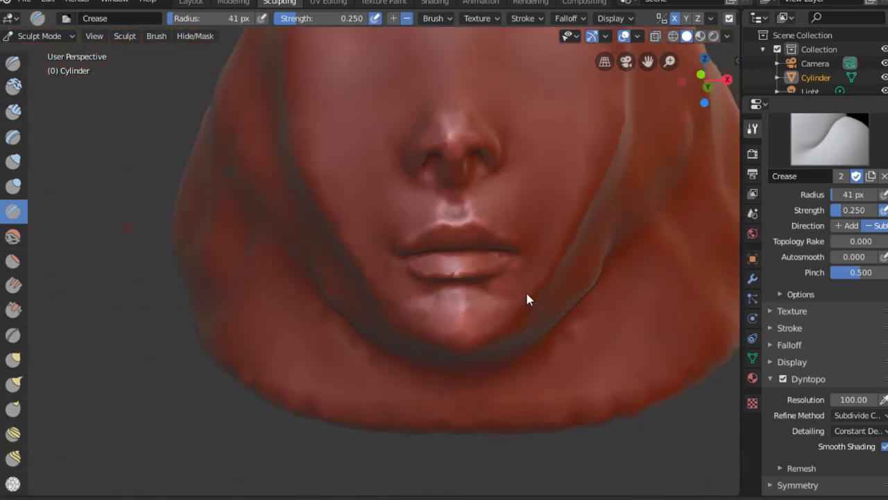
middle_click_drag(527, 298, 492, 276)
scroll(495, 245, "up", 1)
middle_click_drag(495, 244, 506, 268)
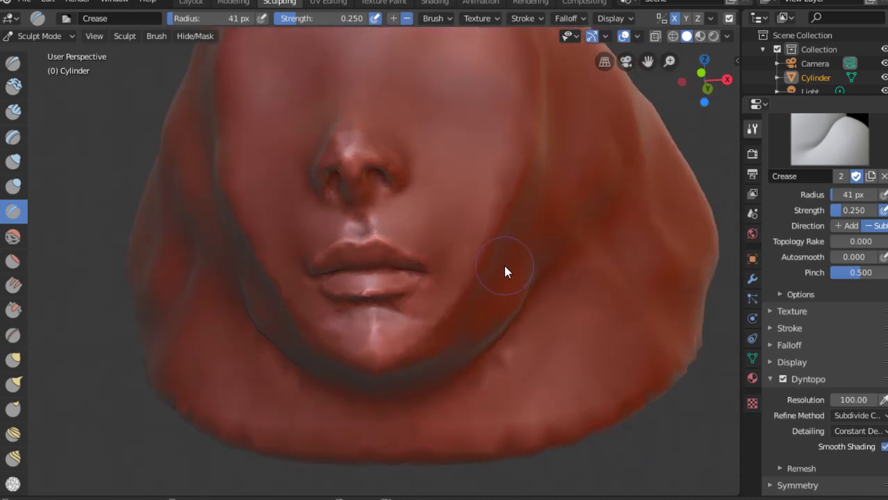
Switch to the Grab brush at 132 px and turn the head to a three-quarter view.
key("f")
left_click(522, 276)
key("g")
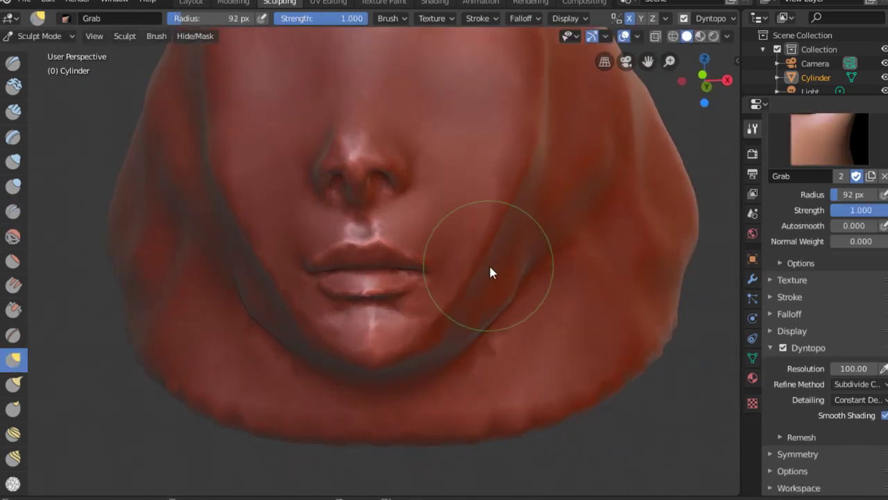
key("f")
left_click(468, 268)
middle_click_drag(469, 268, 514, 202)
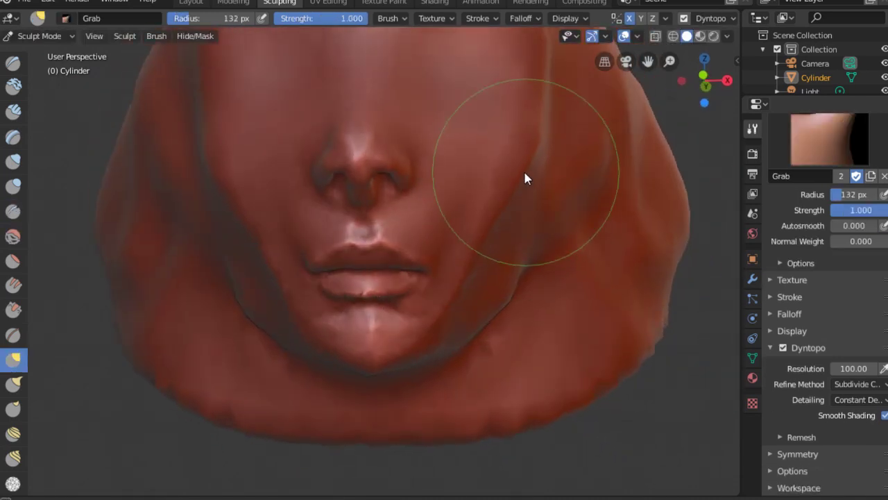
mouse_move(523, 169)
middle_mouse_down()
mouse_move(499, 230)
mouse_move(479, 225)
mouse_move(486, 238)
mouse_move(509, 192)
mouse_move(451, 174)
mouse_move(470, 218)
middle_mouse_up()
Reshape the cheeks and chin with Grab, resizing the brush to 83, 99, then 129 px.
key("f")
left_click(486, 243)
scroll(483, 254, "up", 3)
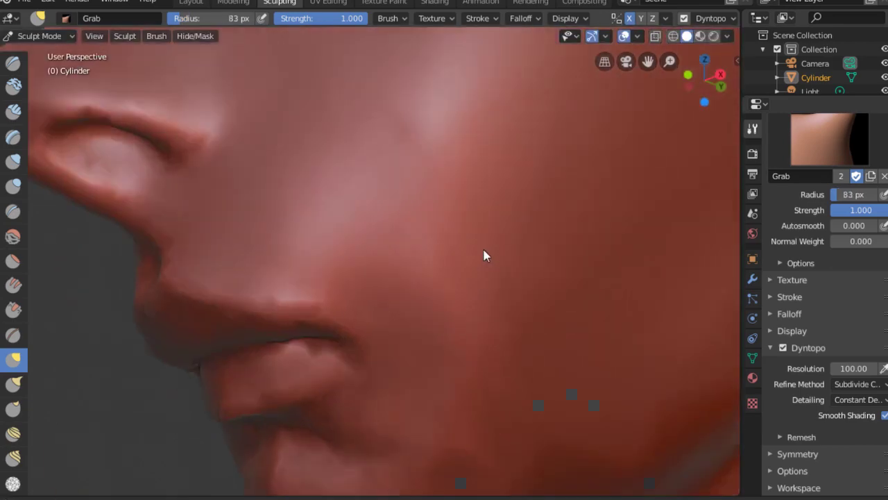
scroll(422, 260, "up", 1)
scroll(426, 292, "up", 2)
mouse_move(424, 302)
middle_mouse_down()
mouse_move(474, 234)
mouse_move(493, 219)
mouse_move(534, 210)
mouse_move(397, 206)
mouse_move(391, 169)
mouse_move(479, 255)
mouse_move(428, 322)
mouse_move(446, 266)
mouse_move(483, 282)
mouse_move(432, 222)
mouse_move(464, 230)
middle_mouse_up()
key("f")
left_click(486, 212)
key("f")
left_click(428, 322)
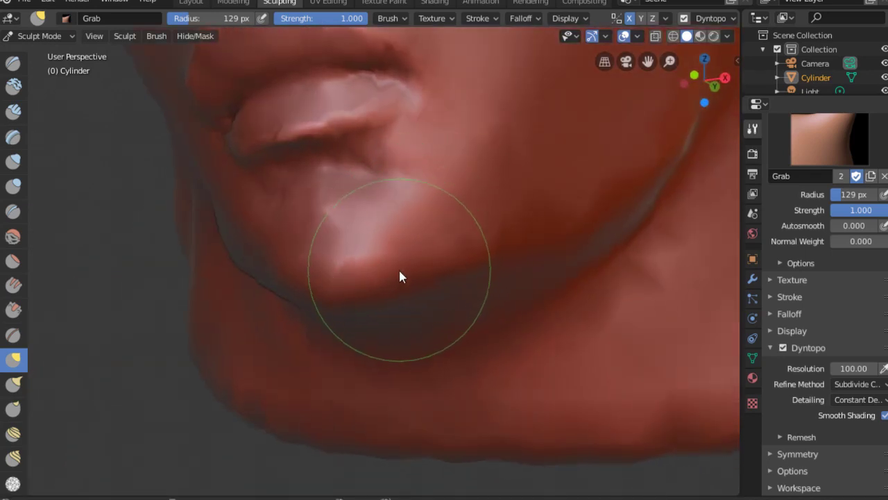
Switch to the Flatten/Contrast brush at 73 px, viewing the chin from the side.
key("shift+t")
key("f")
left_click(346, 232)
mouse_move(346, 232)
middle_mouse_down()
mouse_move(379, 269)
mouse_move(410, 243)
mouse_move(346, 251)
mouse_move(528, 97)
middle_mouse_up()
Flatten the areas around the nose and lips with the brush at 52, then 39 px.
scroll(436, 224, "up", 4)
scroll(435, 227, "down", 4)
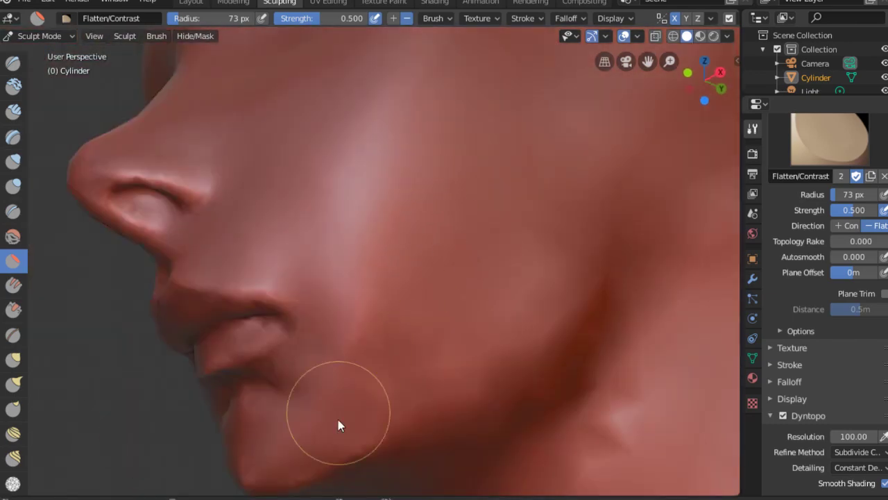
mouse_move(342, 403)
middle_mouse_down()
mouse_move(478, 198)
mouse_move(466, 264)
mouse_move(539, 297)
mouse_move(422, 362)
middle_mouse_up()
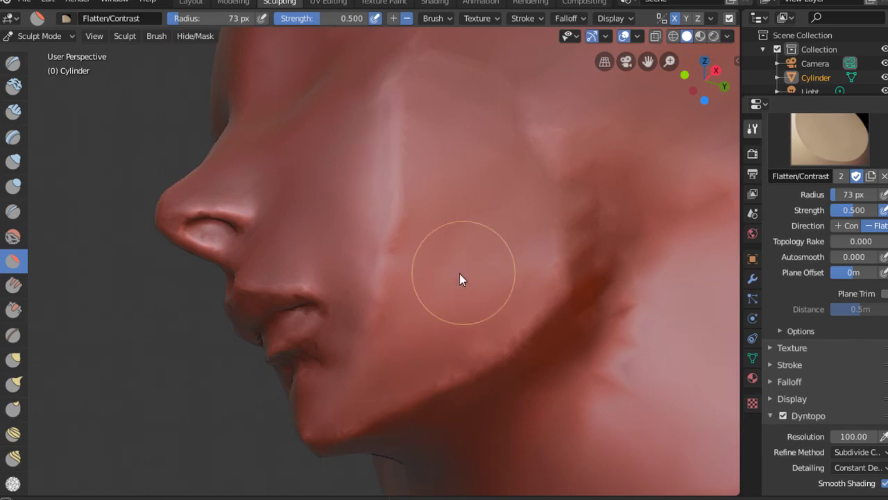
mouse_move(460, 277)
middle_mouse_down()
mouse_move(479, 233)
mouse_move(408, 330)
mouse_move(476, 343)
mouse_move(407, 215)
middle_mouse_up()
key("f")
left_click(394, 335)
mouse_move(445, 83)
middle_mouse_down()
mouse_move(426, 198)
mouse_move(317, 258)
mouse_move(272, 261)
mouse_move(291, 261)
middle_mouse_up()
key("f")
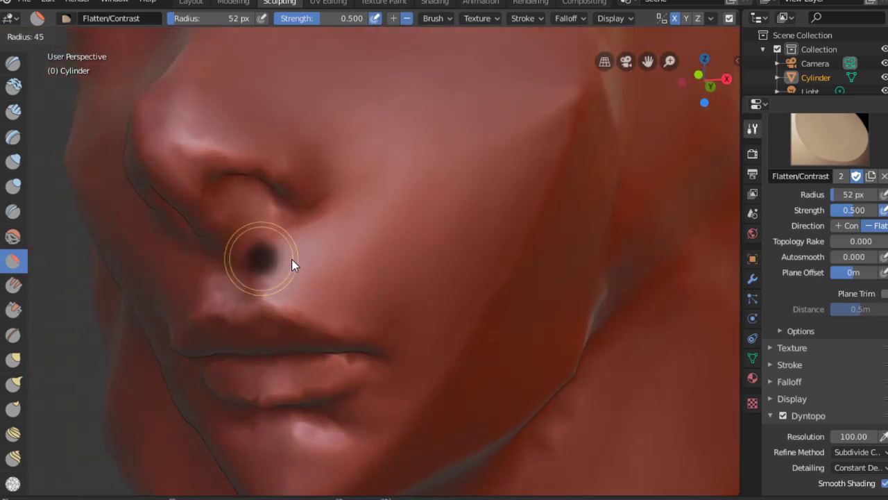
left_click(280, 283)
Flatten the side of the mouth and the chin, resizing the brush to 51, 97, then 78 px.
mouse_move(371, 313)
middle_mouse_down()
mouse_move(319, 256)
mouse_move(398, 280)
mouse_move(518, 232)
mouse_move(532, 257)
middle_mouse_up()
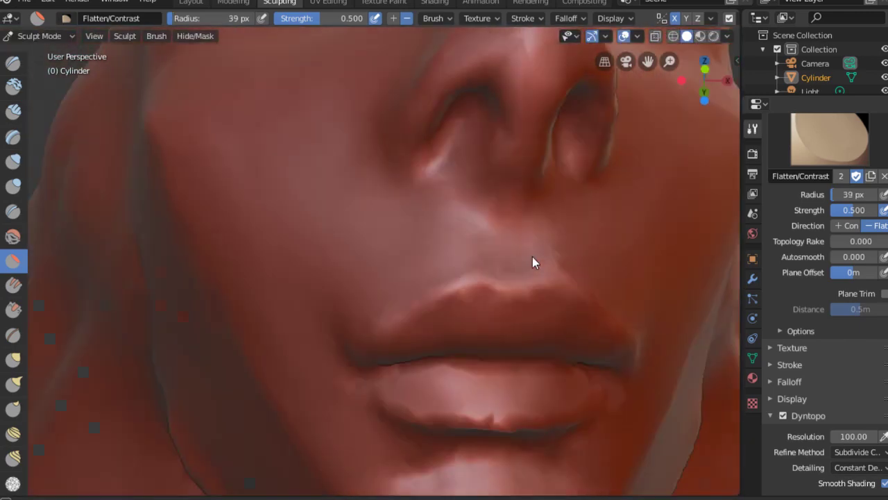
mouse_move(441, 317)
middle_mouse_down()
mouse_move(435, 370)
mouse_move(446, 314)
mouse_move(440, 288)
mouse_move(383, 301)
mouse_move(331, 266)
mouse_move(466, 329)
mouse_move(554, 261)
middle_mouse_up()
key("f")
left_click(338, 300)
key("f")
left_click(587, 271)
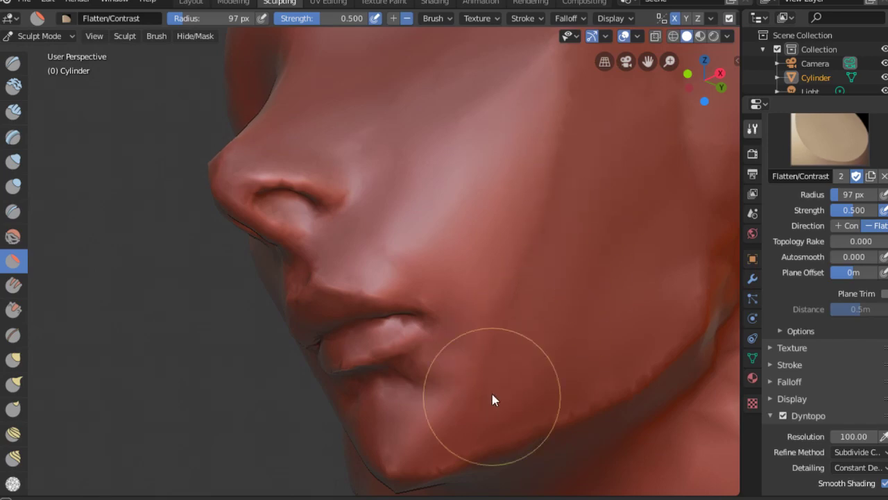
mouse_move(492, 401)
middle_mouse_down()
mouse_move(509, 324)
mouse_move(535, 293)
mouse_move(567, 282)
mouse_move(508, 257)
middle_mouse_up()
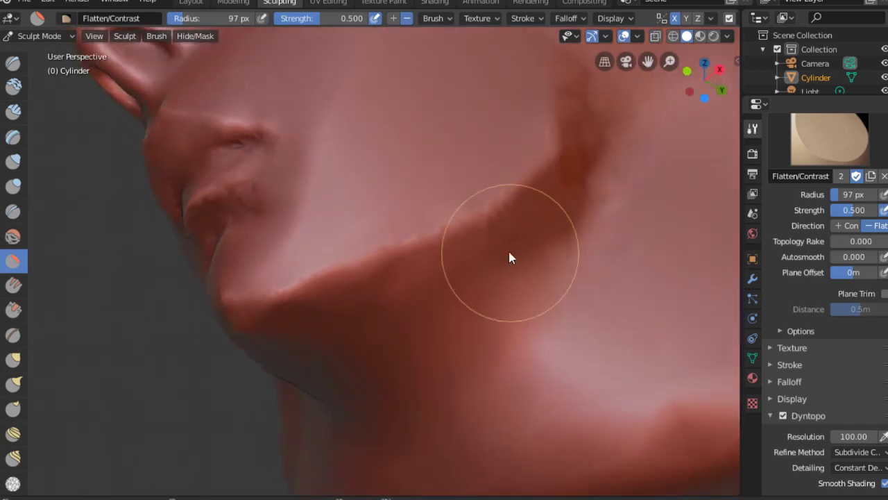
key("f")
left_click(470, 262)
Flatten the chin from the front and below with a 61 px brush.
middle_click_drag(309, 298, 261, 317)
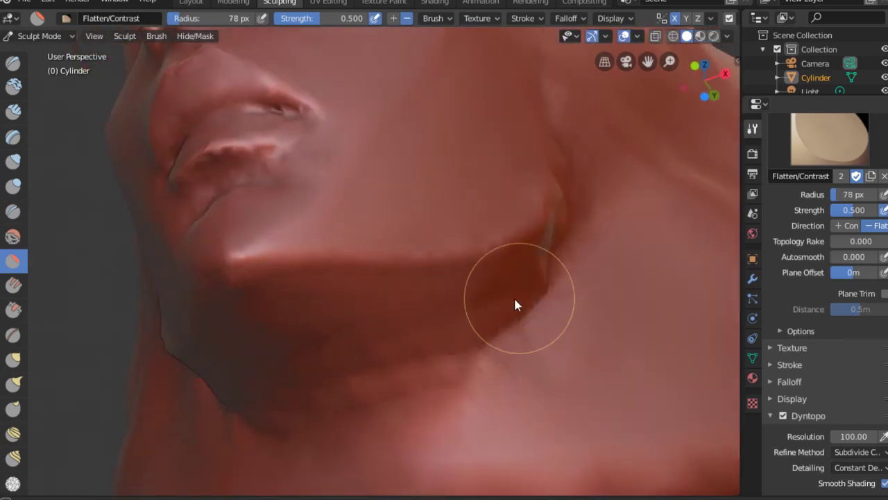
mouse_move(353, 357)
middle_mouse_down()
mouse_move(289, 258)
mouse_move(387, 347)
mouse_move(372, 188)
mouse_move(504, 182)
mouse_move(438, 179)
middle_mouse_up()
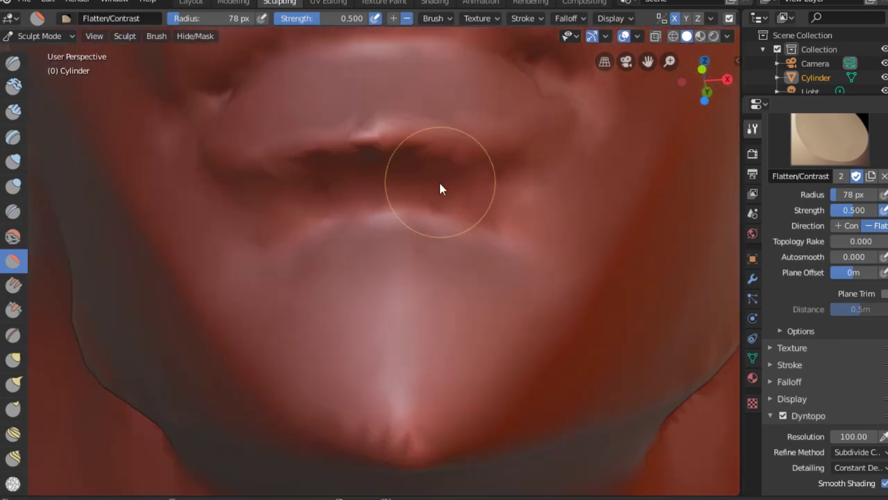
key("f")
left_click(361, 167)
mouse_move(361, 166)
middle_mouse_down()
mouse_move(466, 176)
mouse_move(522, 121)
middle_mouse_up()
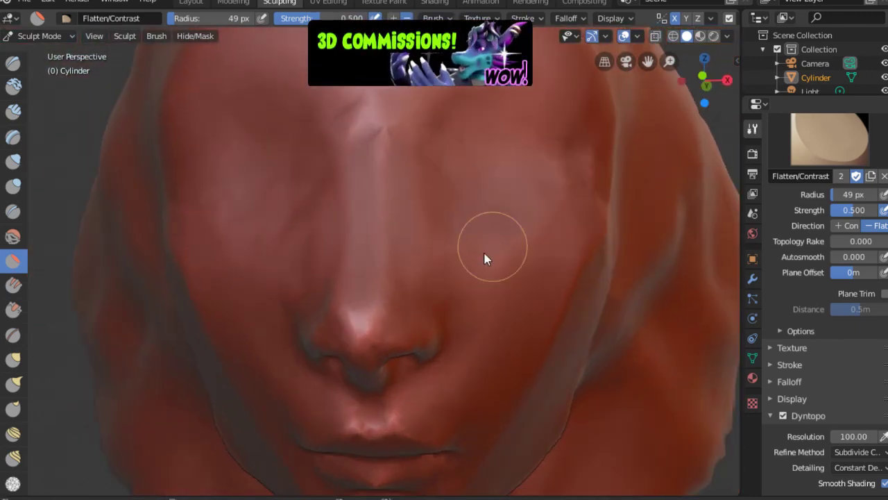
Resize the brush and switch to Crease to sculpt the brows and eye areas.
key("f")
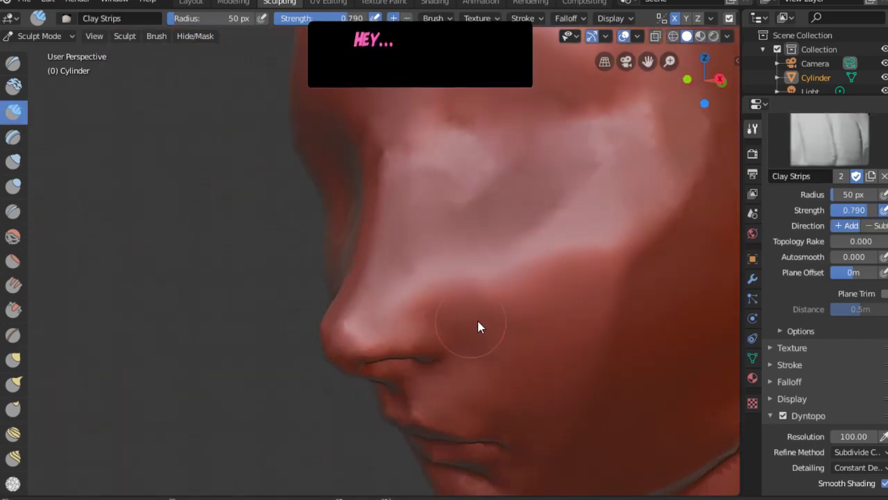
key("shift+c")
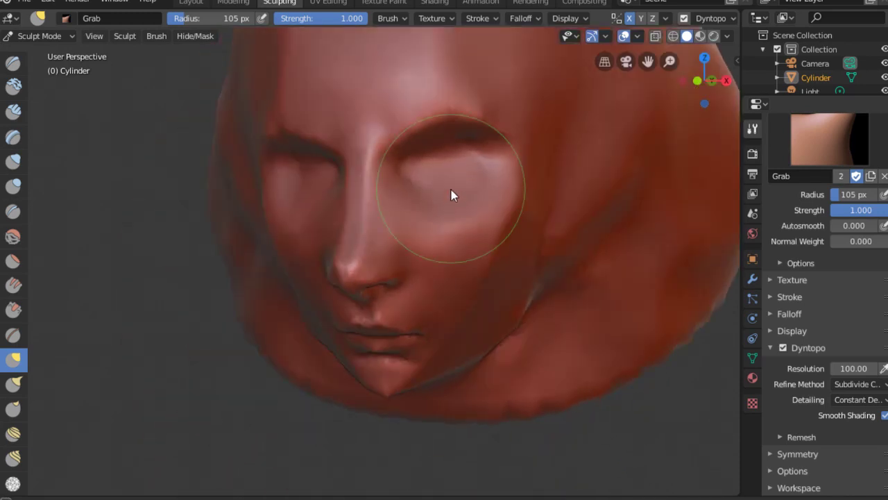
Grab-pull the nose bridge and outline with the brush at 73 px.
left_click_drag(376, 247, 390, 202)
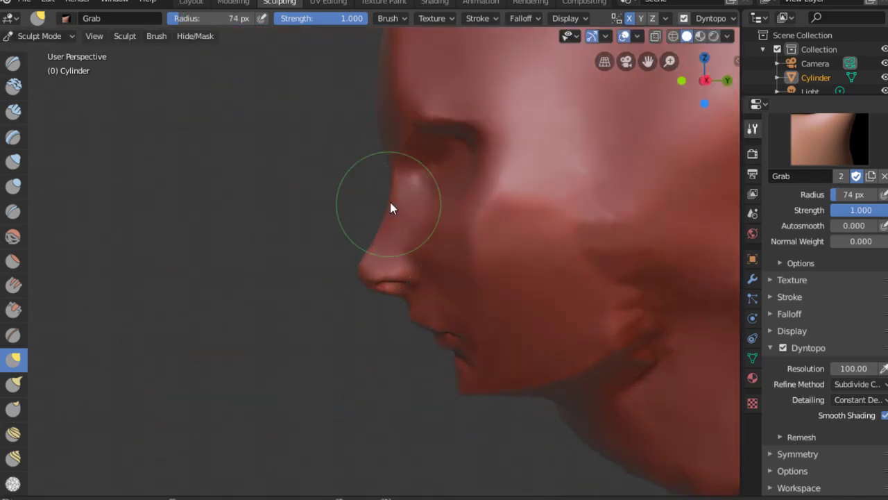
key("f")
left_click(409, 207)
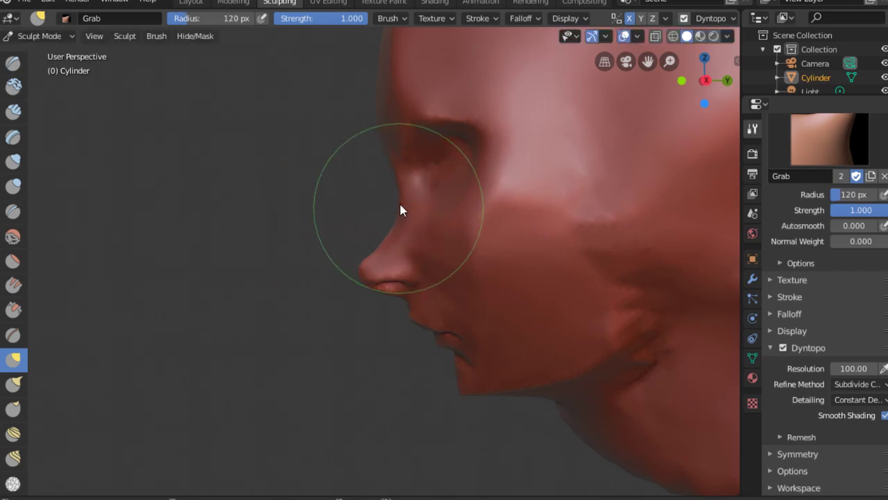
key("f")
left_click(413, 191)
mouse_move(390, 244)
left_mouse_down()
mouse_move(411, 206)
mouse_move(393, 227)
left_mouse_up()
mouse_move(394, 227)
middle_mouse_down()
mouse_move(468, 263)
mouse_move(455, 263)
middle_mouse_up()
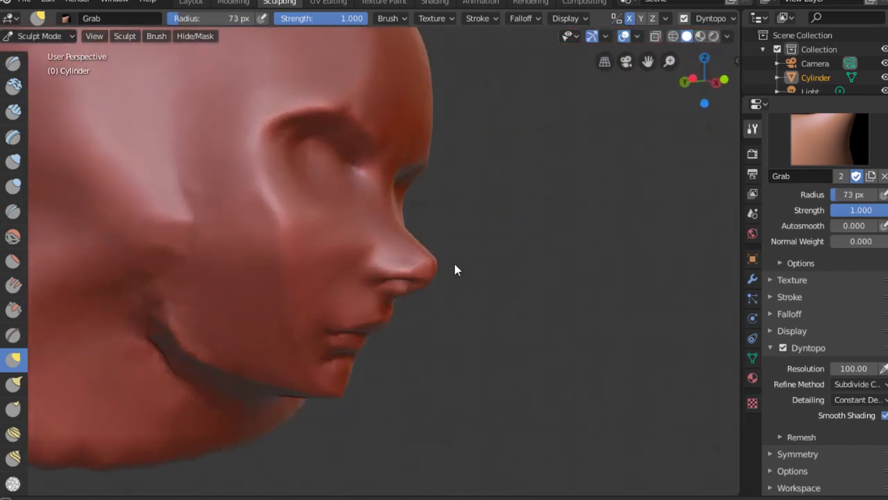
scroll(449, 256, "up", 2)
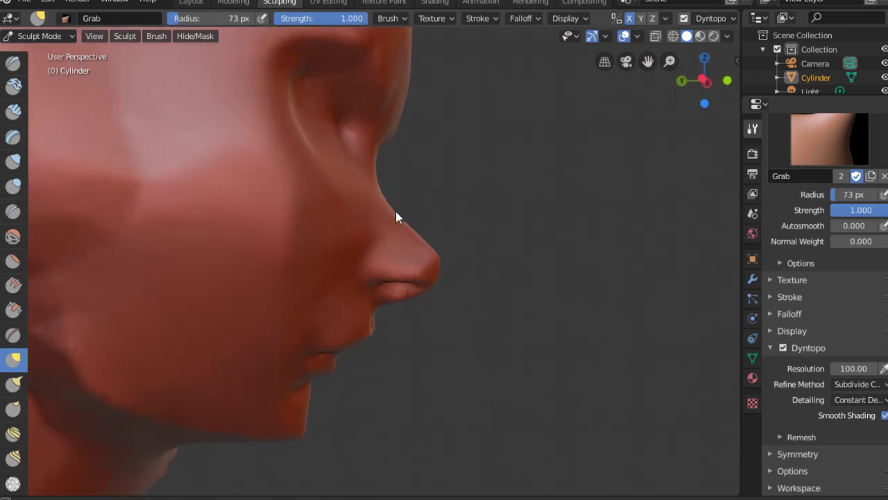
middle_click_drag(396, 215, 376, 192)
Pull the nostril into shape, resizing the brush to 102 then 78 px.
key("f")
middle_click_drag(451, 234, 416, 273)
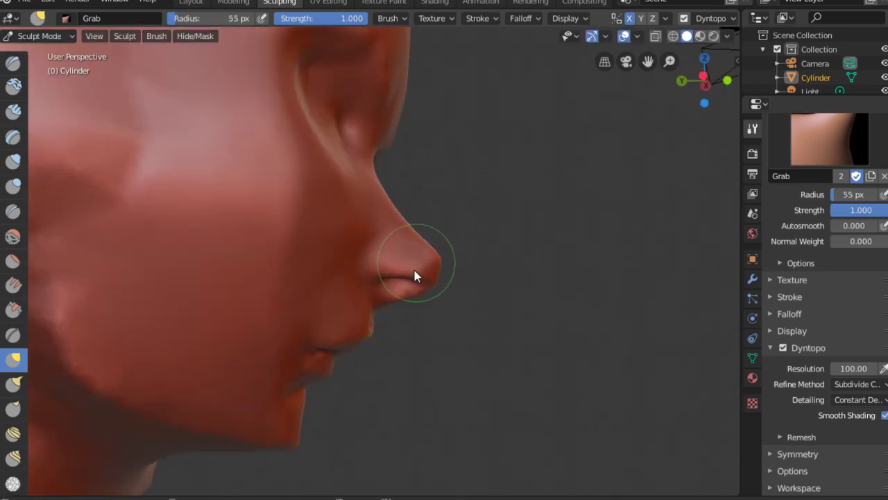
mouse_move(417, 274)
left_mouse_down()
mouse_move(390, 302)
mouse_move(400, 278)
mouse_move(386, 278)
left_mouse_up()
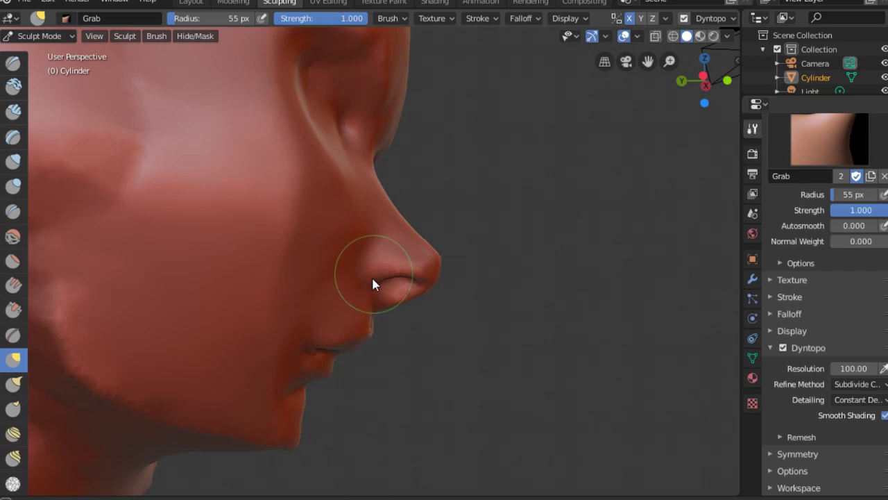
key("f")
key("f")
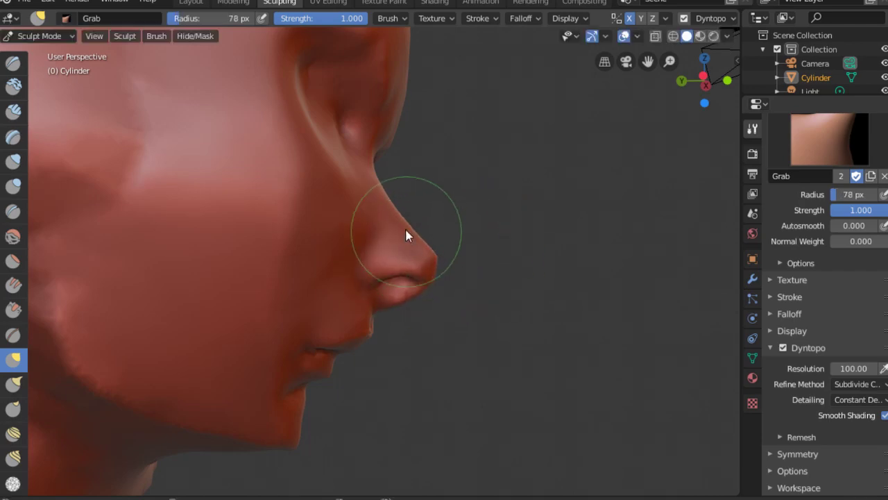
mouse_move(407, 234)
middle_mouse_down()
mouse_move(376, 208)
mouse_move(465, 198)
mouse_move(517, 176)
mouse_move(435, 286)
mouse_move(501, 261)
mouse_move(410, 306)
mouse_move(386, 271)
mouse_move(384, 293)
mouse_move(387, 246)
mouse_move(458, 215)
mouse_move(501, 262)
mouse_move(371, 202)
mouse_move(468, 227)
mouse_move(377, 232)
mouse_move(377, 218)
middle_mouse_up()
Switch to the Crease brush and set its radius to 58 px.
key("f")
scroll(456, 208, "down", 3)
scroll(452, 242, "up", 3)
key("shift+c")
key("f")
left_click(312, 220)
mouse_move(313, 221)
middle_mouse_down()
mouse_move(360, 162)
mouse_move(354, 136)
mouse_move(333, 204)
mouse_move(295, 204)
mouse_move(350, 233)
middle_mouse_up()
With the Grab brush at 107 px, pull the nose tip into a new shape.
key("f")
left_click(276, 225)
key("g")
key("f")
left_click(342, 227)
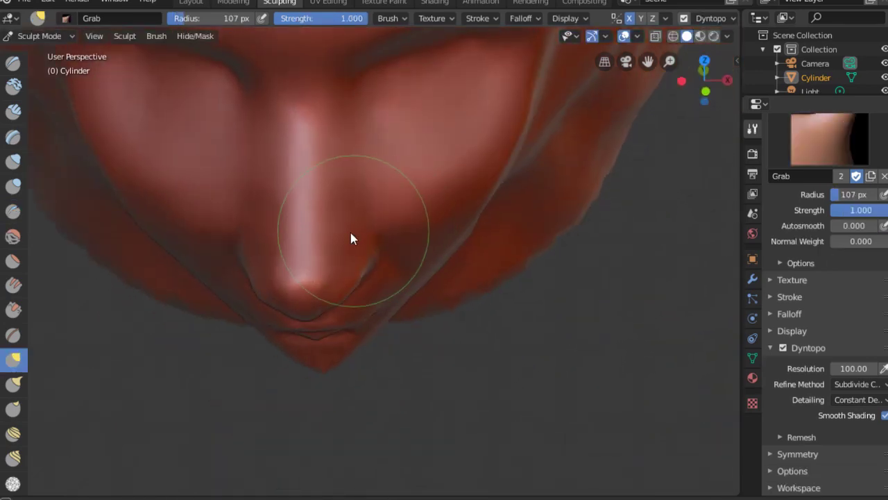
mouse_move(343, 190)
middle_mouse_down()
mouse_move(340, 154)
mouse_move(383, 234)
mouse_move(361, 264)
middle_mouse_up()
left_click_drag(246, 264, 242, 275)
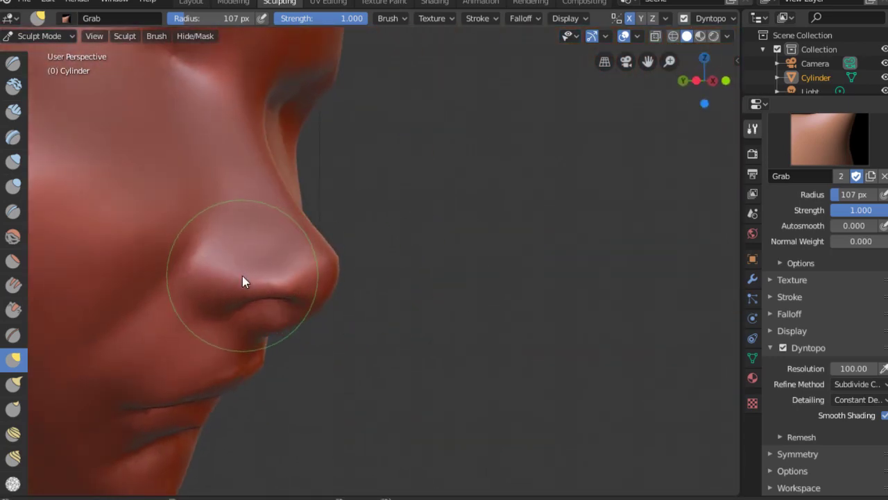
Switch to a 49 px Crease brush to outline the nostril wing.
key("shift+c")
key("f")
left_click(199, 272)
mouse_move(199, 272)
middle_mouse_down()
mouse_move(382, 210)
mouse_move(238, 231)
mouse_move(321, 178)
mouse_move(256, 271)
middle_mouse_up()
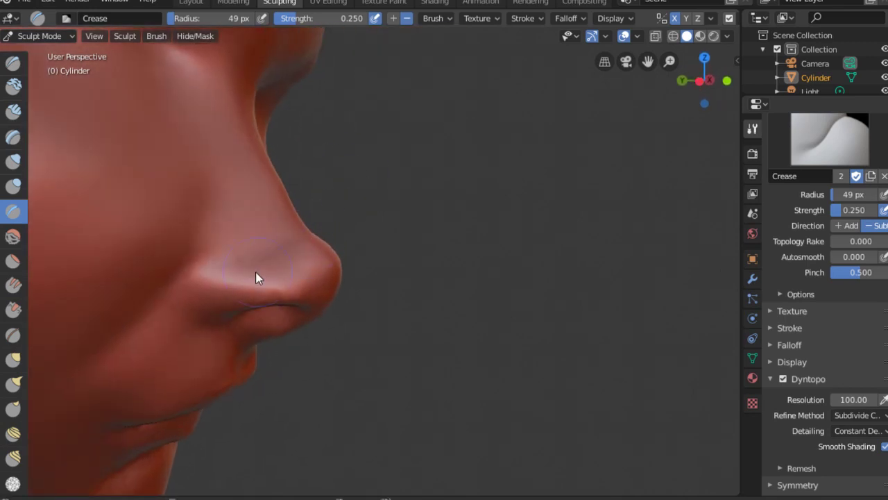
Inspect the nose from below and the front, switching between Clay Strips and Crease brushes.
middle_click_drag(309, 250, 294, 256)
key("c")
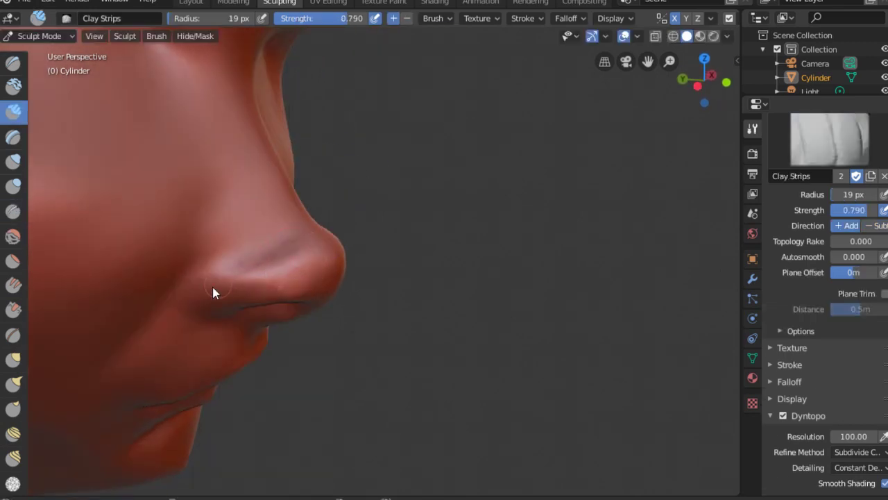
mouse_move(214, 294)
middle_mouse_down()
mouse_move(301, 278)
mouse_move(232, 274)
mouse_move(335, 263)
mouse_move(324, 282)
mouse_move(287, 254)
mouse_move(373, 257)
mouse_move(308, 217)
mouse_move(329, 204)
mouse_move(272, 143)
mouse_move(270, 276)
mouse_move(255, 265)
middle_mouse_up()
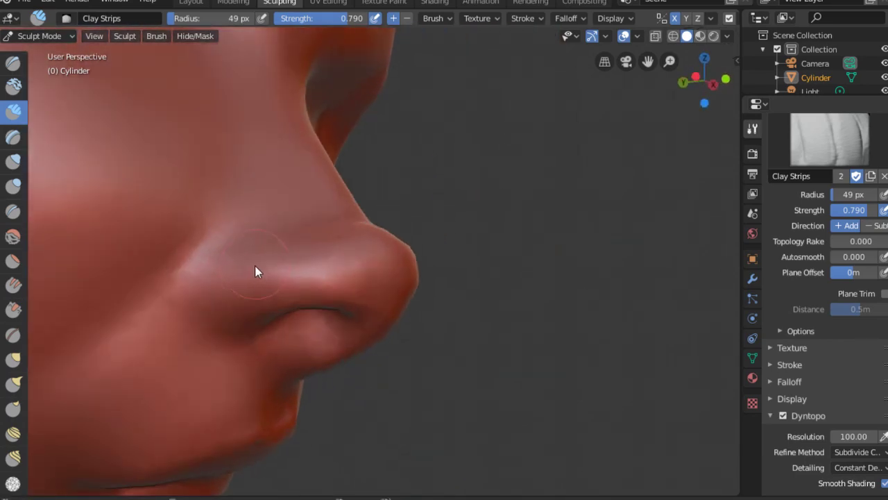
key("shift+c")
mouse_move(238, 339)
middle_mouse_down()
mouse_move(257, 337)
mouse_move(162, 307)
mouse_move(169, 318)
middle_mouse_up()
middle_click_drag(215, 235, 227, 212)
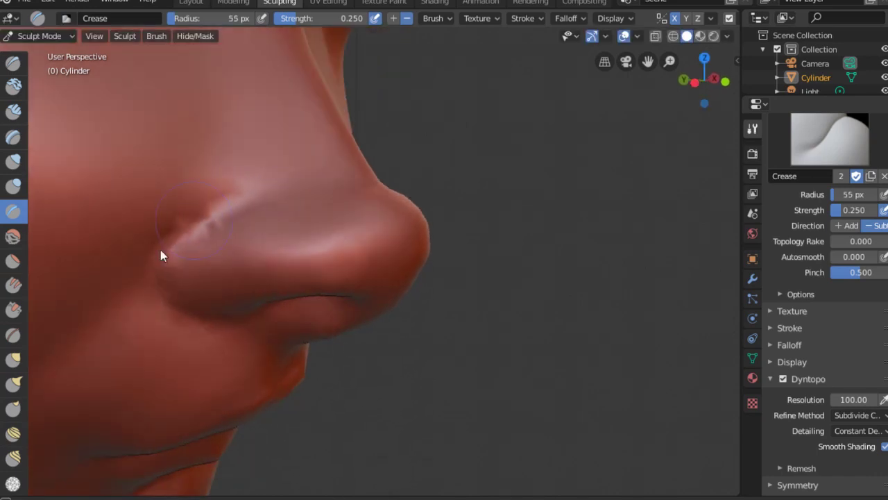
mouse_move(162, 251)
middle_mouse_down()
mouse_move(185, 322)
mouse_move(208, 338)
mouse_move(292, 264)
middle_mouse_up()
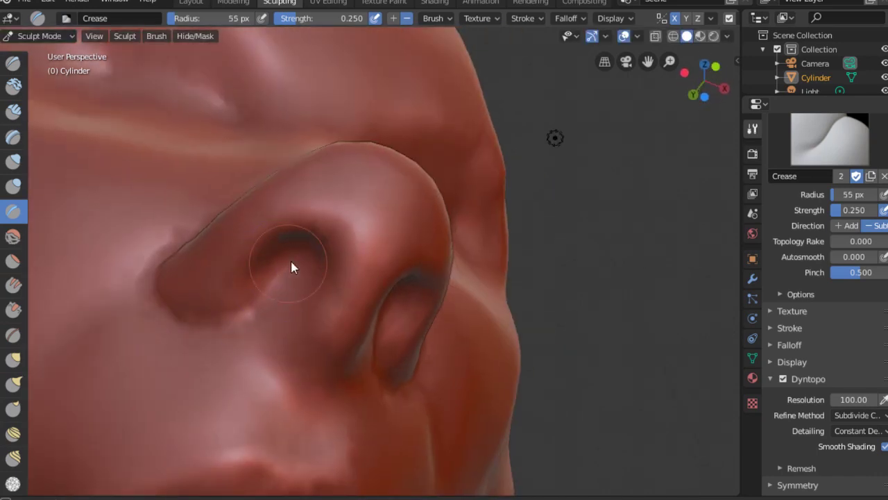
With Clay Strips at 41 px, build up and deepen the inside of the nostril.
key("shift+space")
key("1")
key("f")
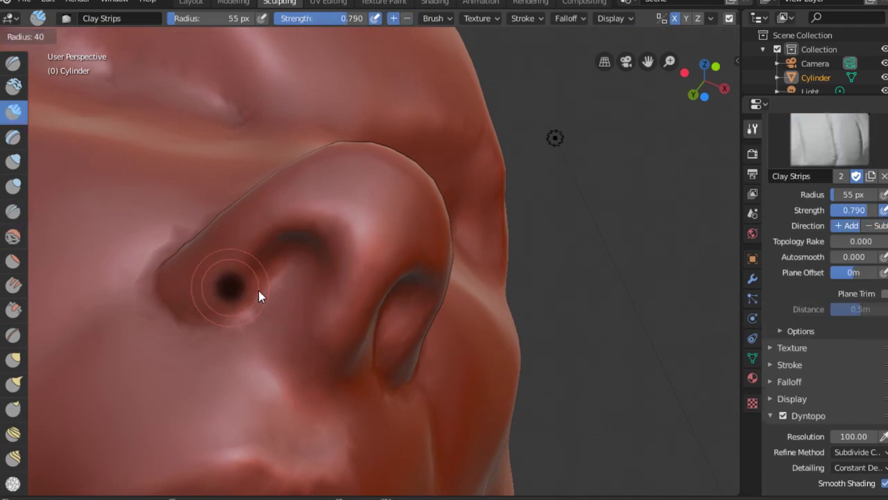
left_click(258, 298)
mouse_move(279, 277)
middle_mouse_down()
mouse_move(292, 283)
mouse_move(275, 272)
middle_mouse_up()
mouse_move(275, 272)
left_mouse_down()
mouse_move(271, 283)
mouse_move(312, 260)
left_mouse_up()
Check the nose shape from around it and switch to the Grab brush at 109 px.
mouse_move(311, 259)
middle_mouse_down()
mouse_move(301, 250)
mouse_move(330, 236)
mouse_move(387, 165)
mouse_move(354, 201)
middle_mouse_up()
scroll(329, 230, "down", 2)
scroll(316, 257, "down", 3)
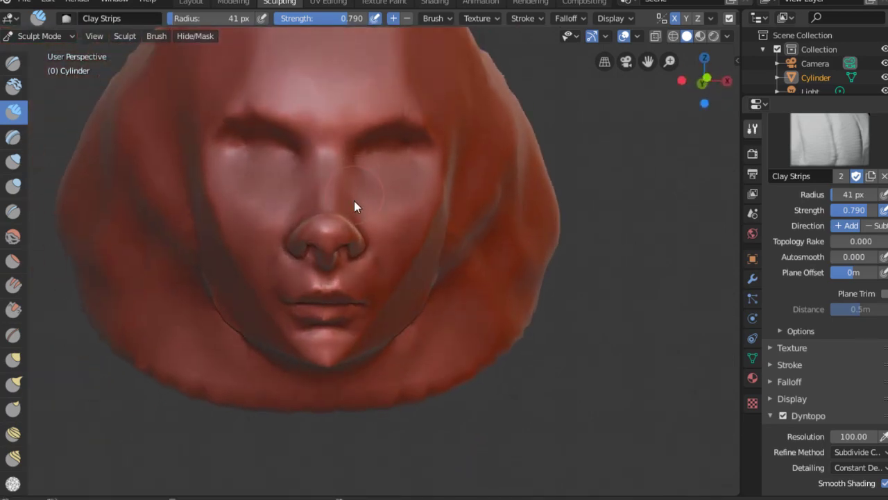
scroll(354, 200, "up", 1)
key("g")
scroll(354, 248, "up", 2)
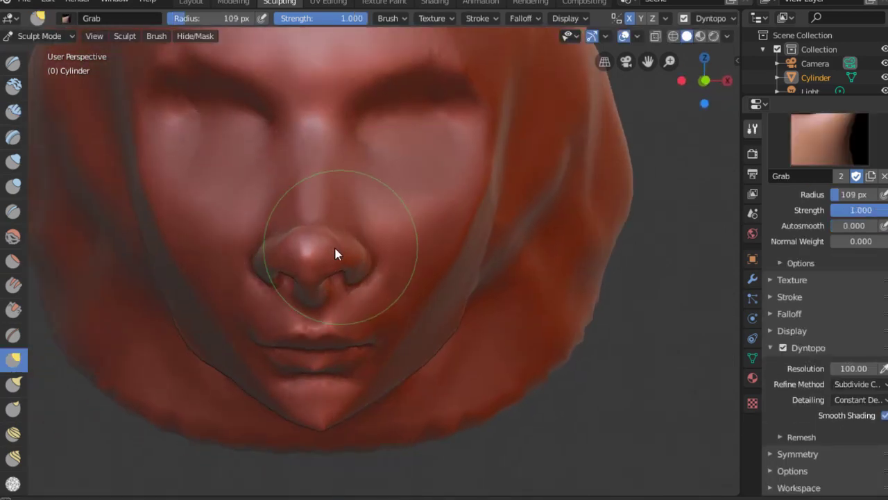
Shape the nose in profile with the Grab brush, sizing it between 54 and 87 px.
key("f")
left_click(326, 250)
mouse_move(333, 245)
middle_mouse_down()
mouse_move(322, 222)
mouse_move(347, 178)
mouse_move(326, 229)
middle_mouse_up()
key("f")
left_click(306, 265)
mouse_move(306, 265)
middle_mouse_down()
mouse_move(357, 309)
mouse_move(325, 241)
mouse_move(307, 270)
mouse_move(307, 236)
mouse_move(317, 258)
mouse_move(384, 261)
mouse_move(383, 301)
mouse_move(407, 351)
middle_mouse_up()
key("f")
left_click(294, 260)
key("f")
left_click(312, 269)
scroll(357, 257, "down", 3)
key("f")
left_click(382, 259)
From the front view, pull the right cheek and chin into shape with an 85 px Grab brush.
key("KP_1")
scroll(376, 257, "up", 6)
scroll(375, 257, "up", 4)
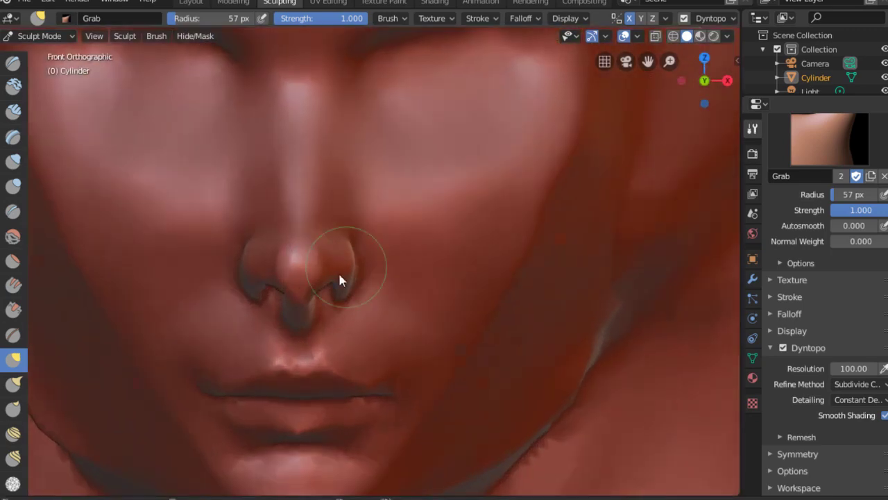
key("f")
left_click(333, 285)
scroll(360, 260, "down", 4)
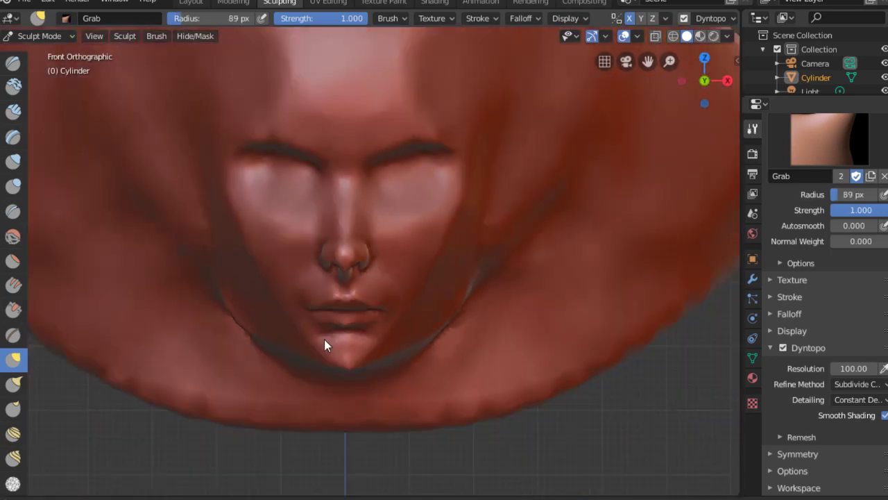
scroll(325, 340, "down", 2)
key("f")
left_click(358, 300)
scroll(407, 236, "down", 1)
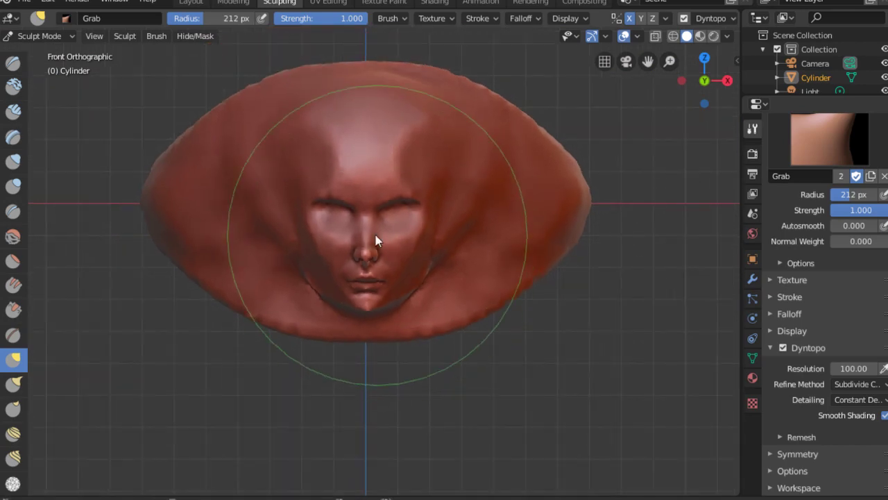
key("f")
left_click(335, 288)
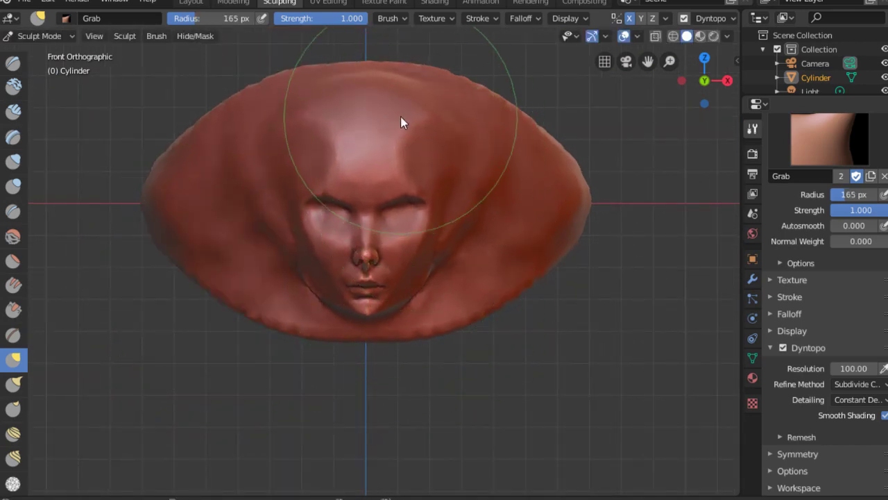
key("f")
left_click(378, 258)
left_click_drag(390, 283, 426, 276)
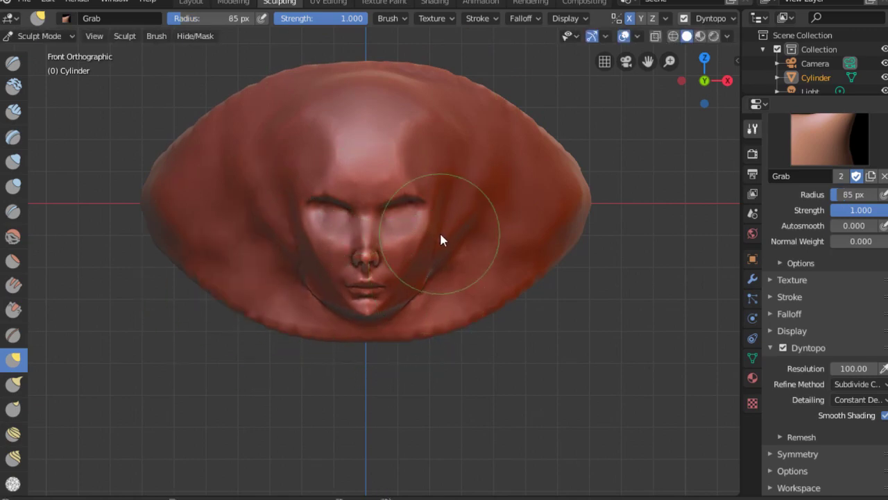
Pull the eyebrows and forehead upward with a 210 px Grab brush.
scroll(438, 197, "up", 3)
key("f")
left_click(415, 215)
left_click_drag(416, 210, 414, 195)
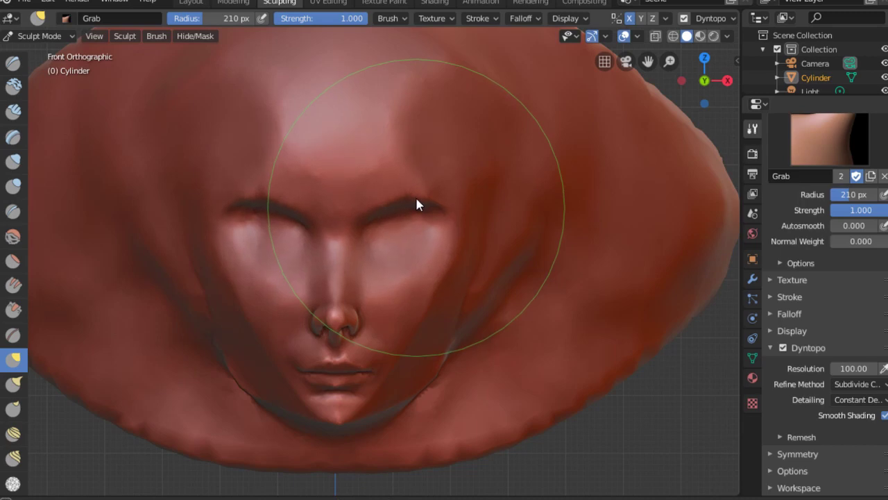
key("f")
left_click(226, 294)
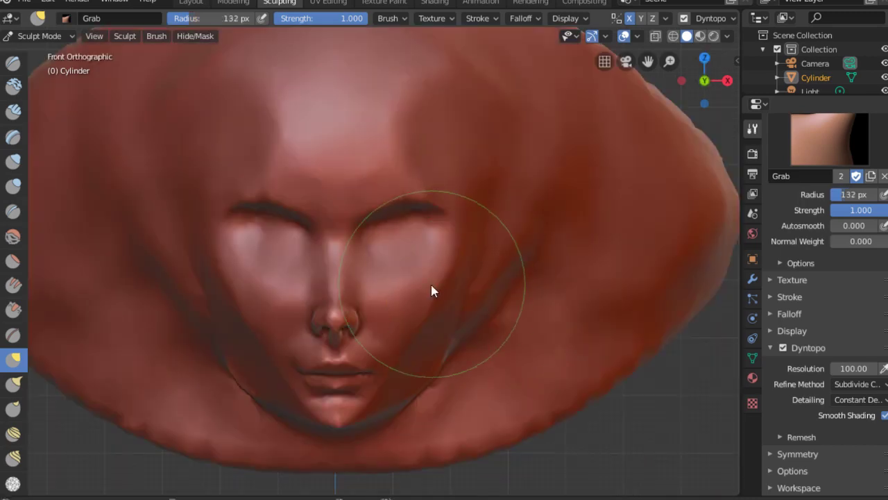
In right side view, frame the head profile and size the Grab brush between 102 and 265 px.
key("KP_3")
middle_click_drag(406, 301, 420, 263, "shift")
key("f")
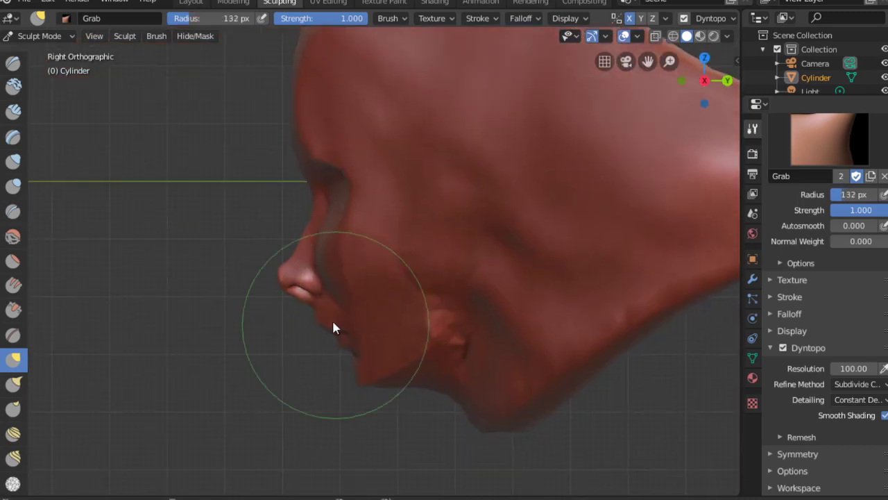
left_click(298, 292)
middle_click_drag(347, 366, 337, 357, "shift")
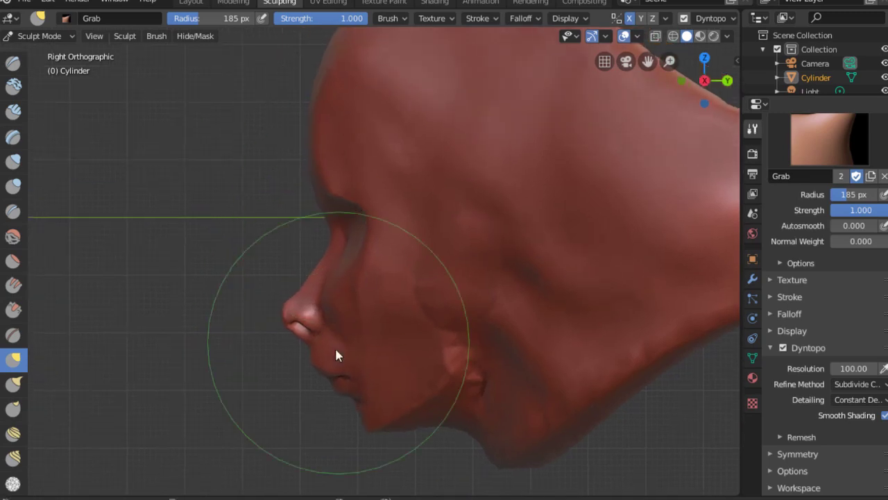
middle_click_drag(403, 333, 349, 248, "shift")
key("f")
left_click(333, 209)
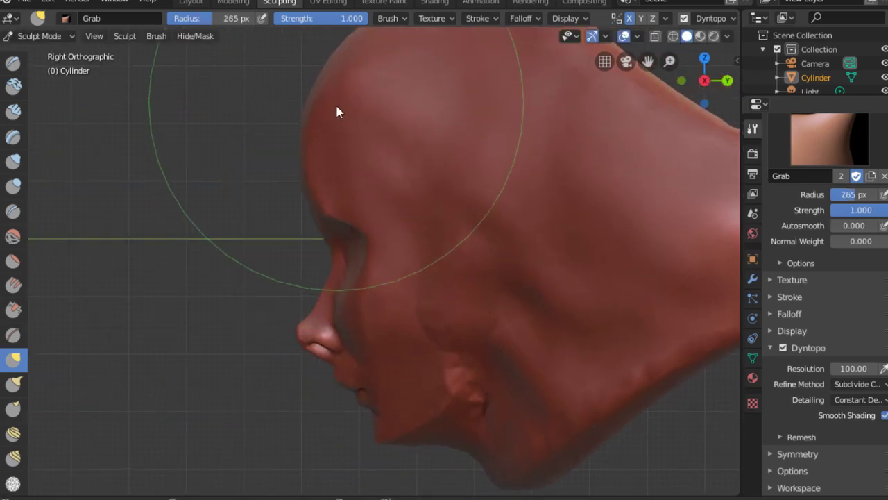
middle_click_drag(335, 111, 328, 52, "shift")
key("f")
left_click(229, 291)
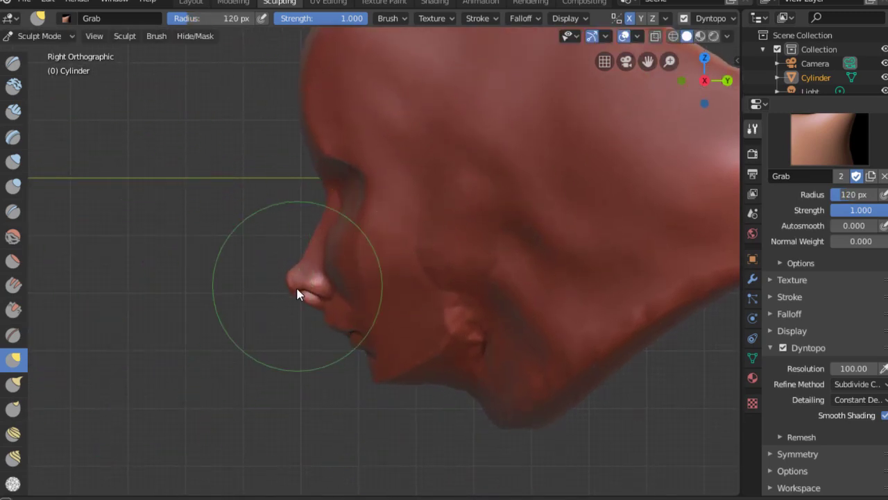
key("f")
left_click(318, 333)
Pull the chin and lower lip downward with a 177 px Grab brush.
scroll(414, 236, "up", 4)
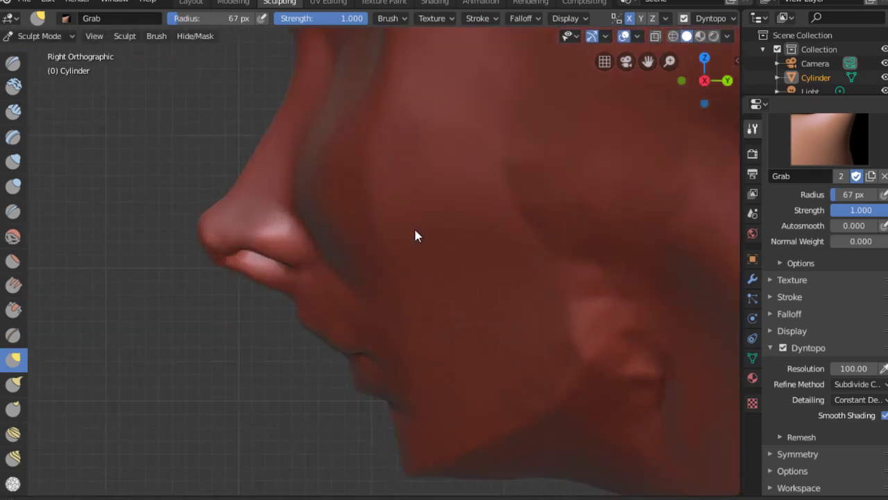
scroll(354, 374, "down", 1)
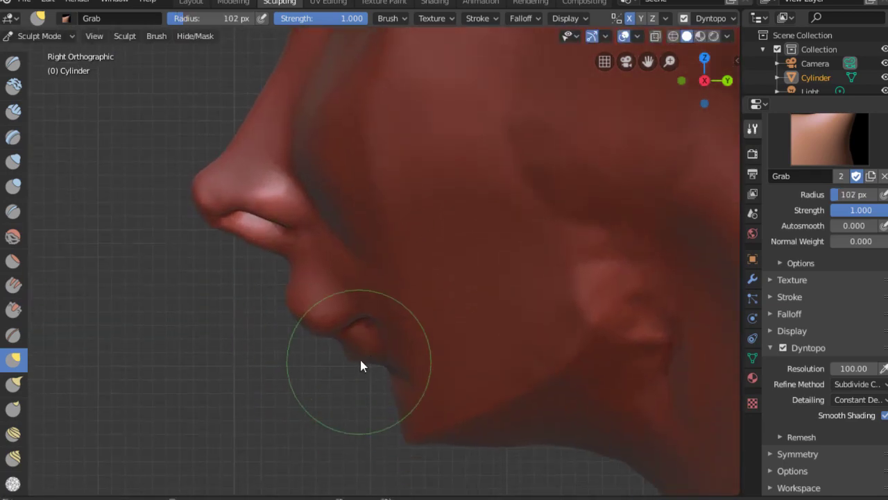
scroll(378, 368, "down", 2)
scroll(399, 375, "down", 1)
key("f")
left_click(445, 389)
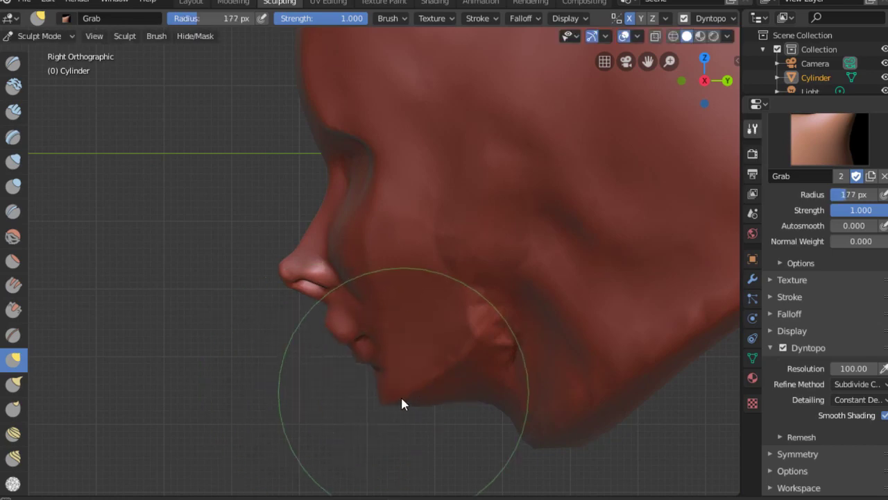
left_click_drag(397, 358, 429, 393)
key("f")
left_click(417, 424)
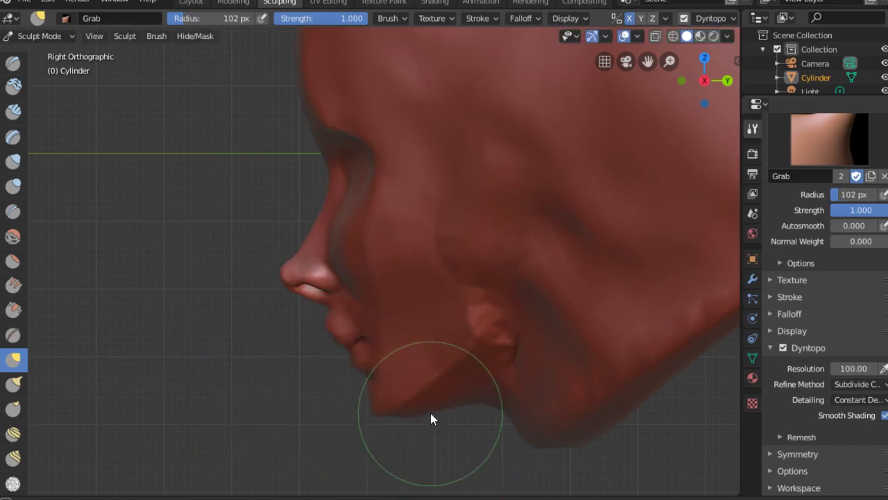
Pull the nose tip up and forward with a 79 px Grab brush.
scroll(427, 404, "up", 2, "shift")
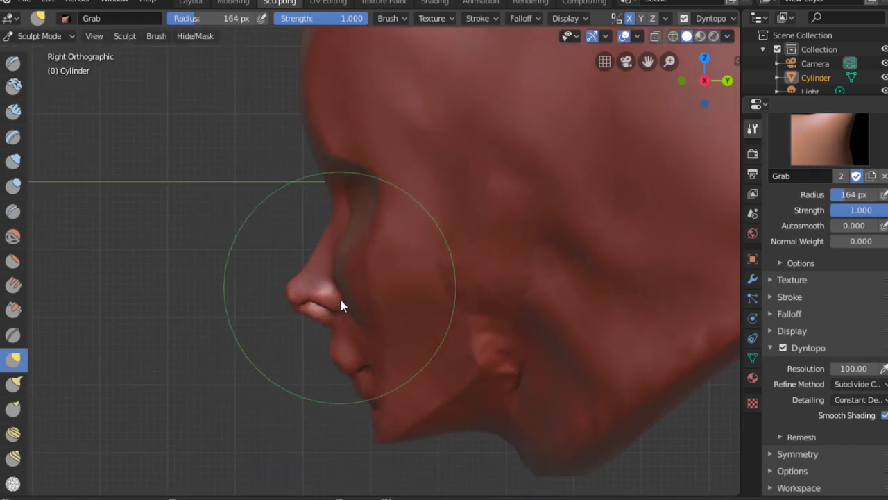
key("f")
left_click(310, 323)
left_click_drag(310, 325, 289, 296)
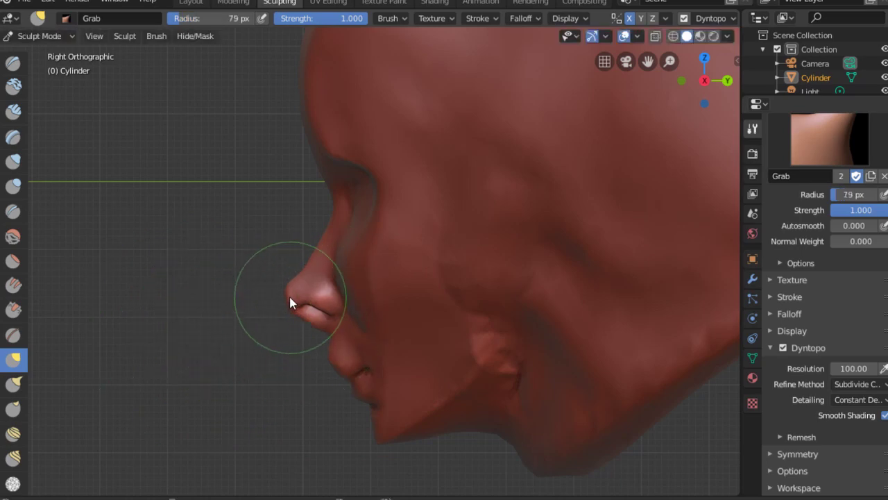
key("f")
left_click(337, 294)
key("f")
left_click(272, 334)
scroll(299, 323, "up", 2)
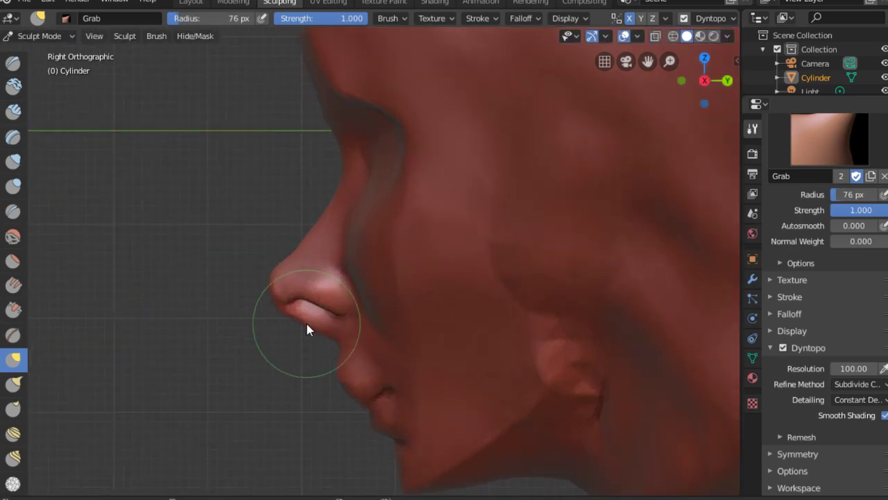
key("f")
left_click(314, 327)
From the front, refine the lips and mouth corners with Grab radii of 48–185 px.
key("KP_1")
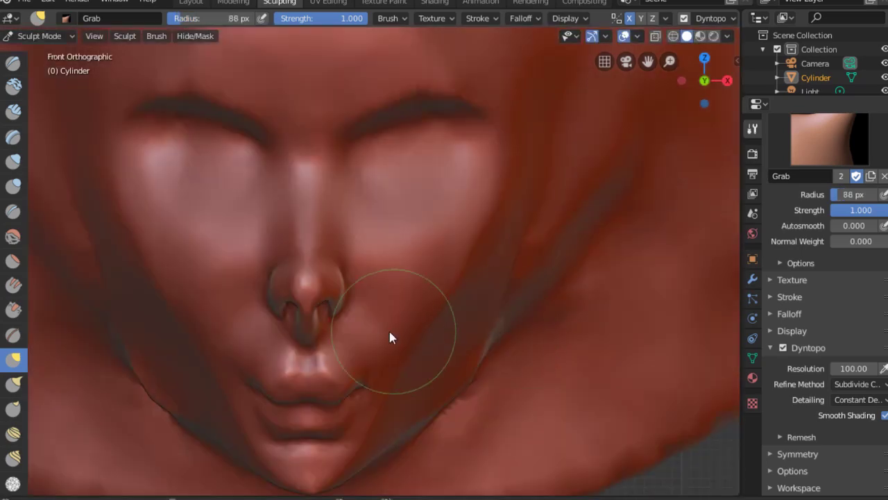
key("f")
left_click(444, 326)
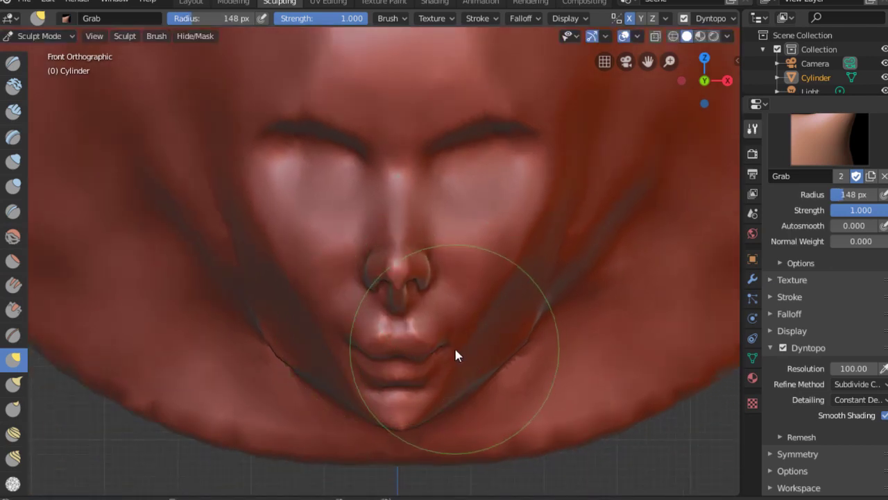
key("f")
left_click(420, 349)
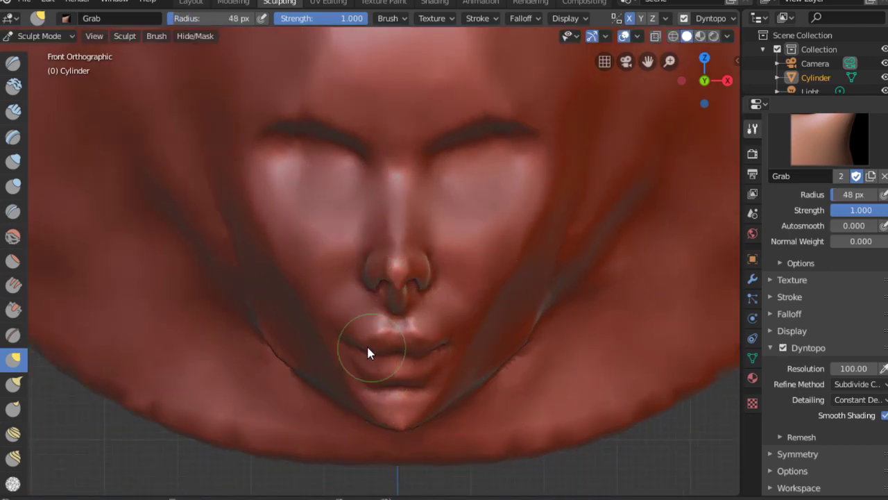
key("f")
left_click(464, 340)
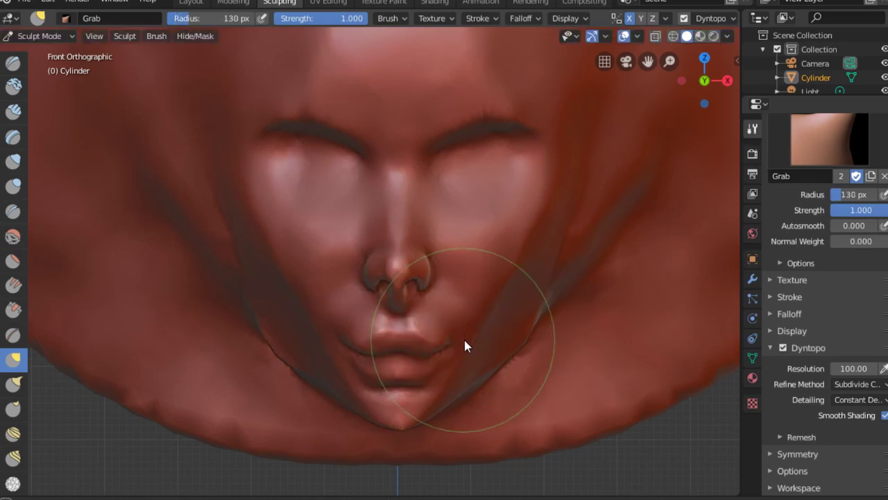
scroll(499, 273, "down", 1)
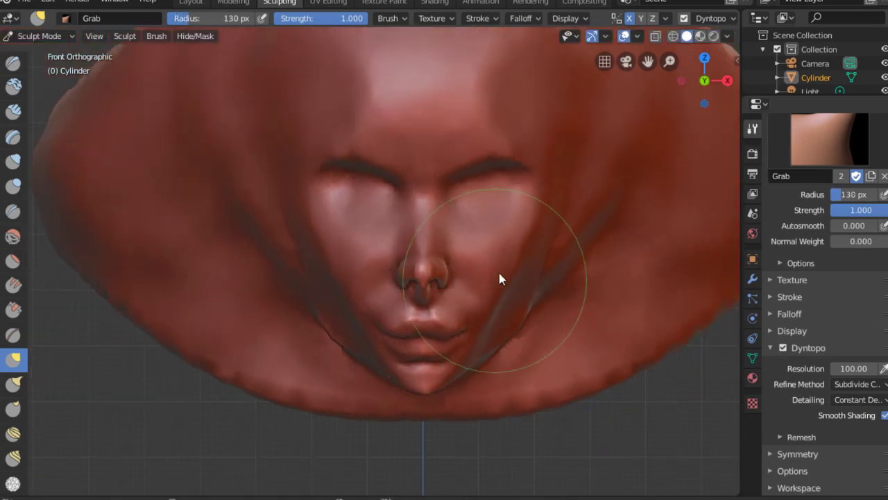
scroll(485, 319, "up", 1)
Shrink the Grab brush to 78 px and check the face from the right side.
key("f")
left_click(479, 323)
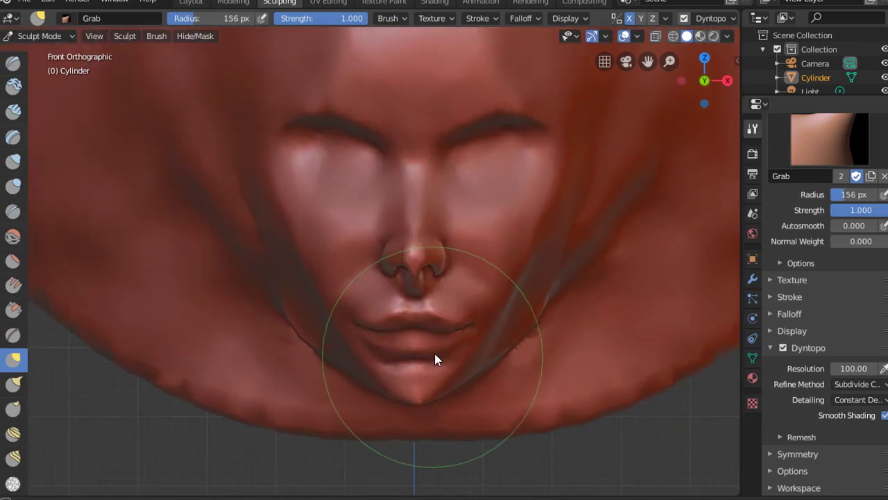
key("f")
left_click(345, 341)
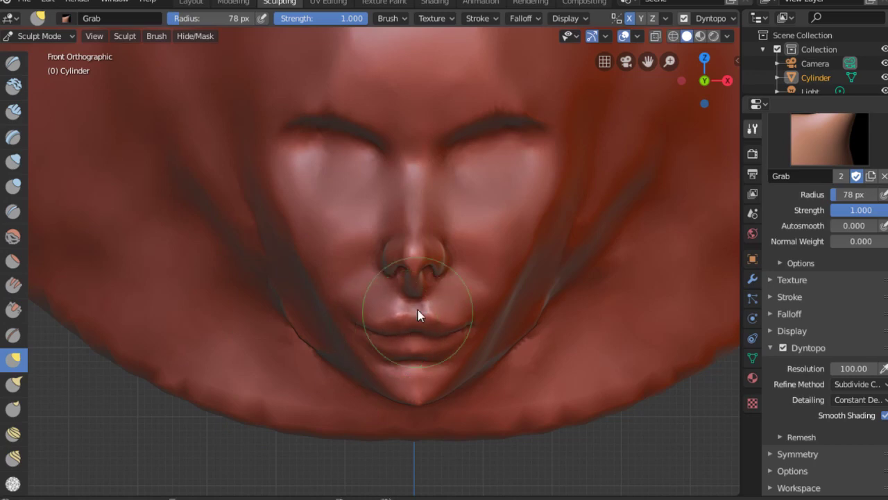
scroll(418, 309, "up", 3)
key("KP_3")
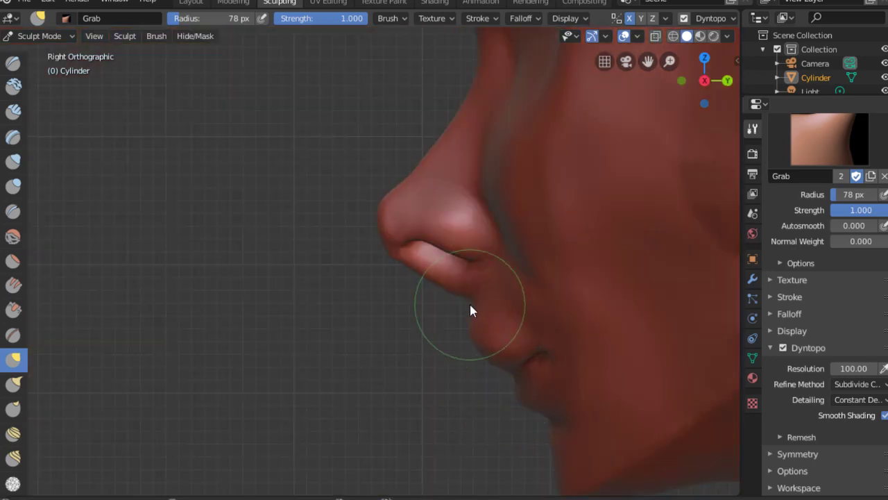
middle_click_drag(456, 298, 501, 313)
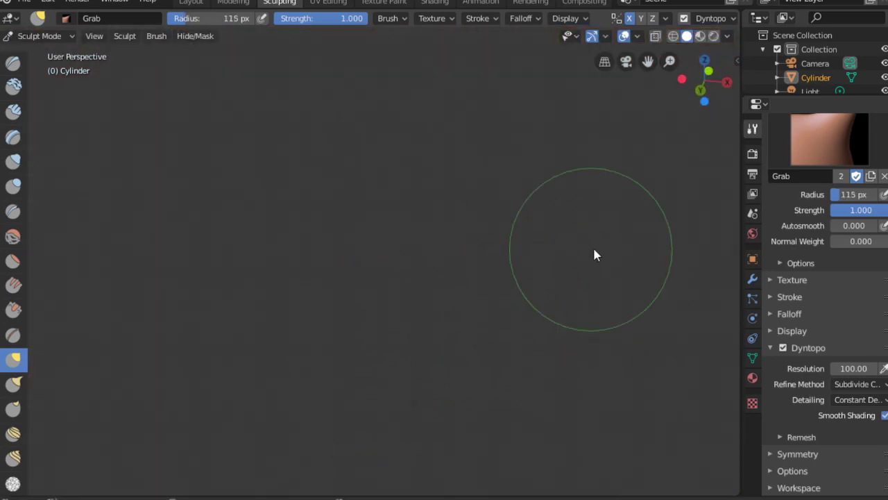
Switch to Object Mode, frame the ring, orbit to a front view of the face, and resume sculpting.
left_click(39, 36)
left_click(65, 52)
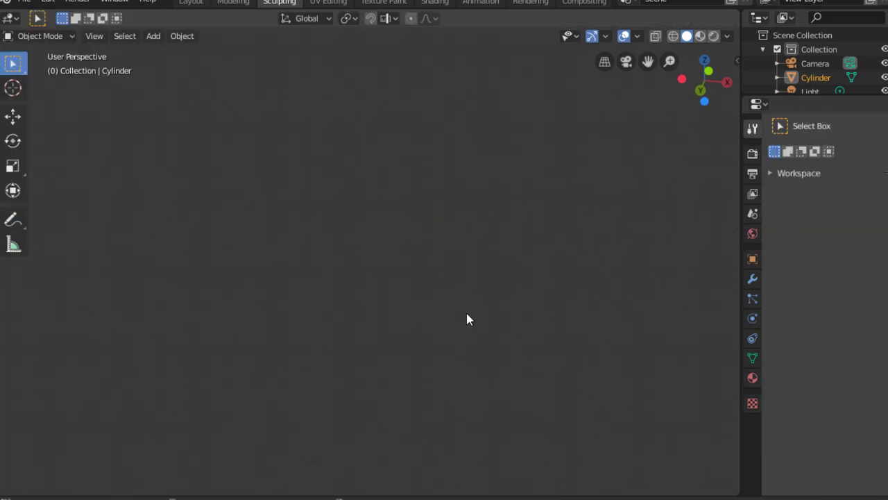
key("ctrl+KP_1")
middle_click_drag(534, 352, 581, 331)
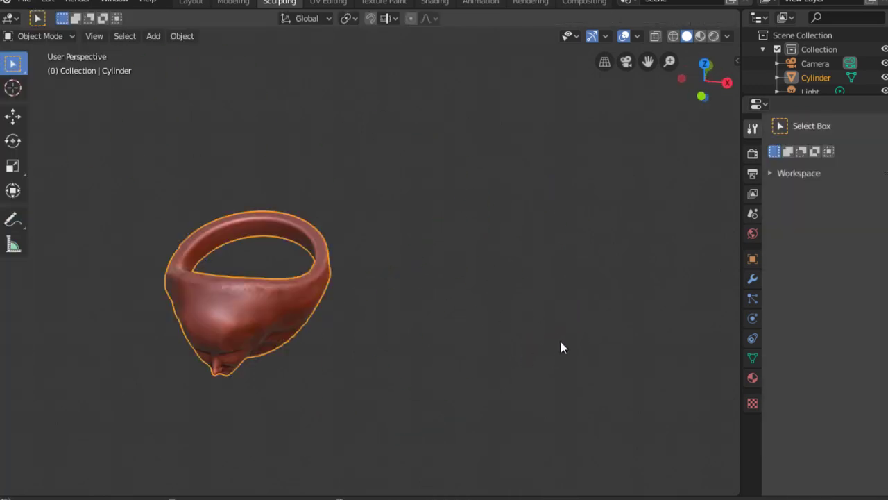
scroll(268, 308, "down", 5)
scroll(343, 224, "up", 5)
mouse_move(342, 224)
middle_mouse_down()
mouse_move(307, 293)
mouse_move(335, 283)
middle_mouse_up()
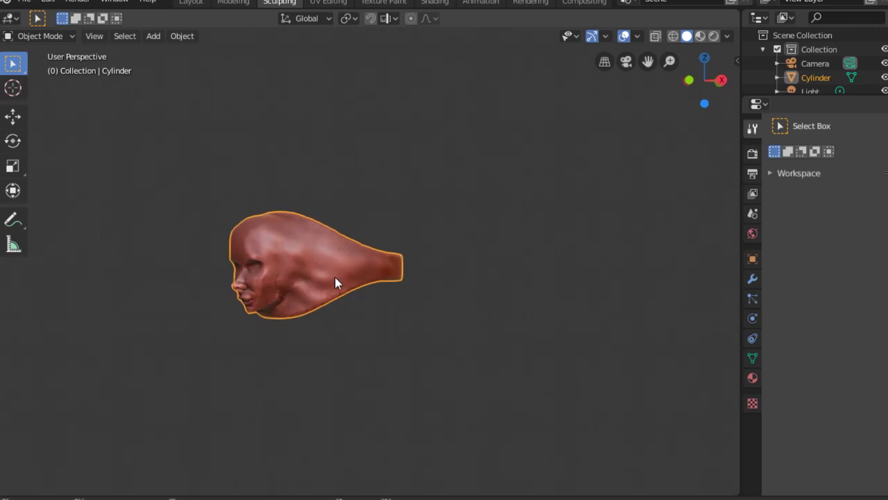
key("KP_3")
key("KP_1")
mouse_move(447, 281)
middle_mouse_down()
mouse_move(344, 243)
mouse_move(349, 234)
mouse_move(459, 270)
middle_mouse_up()
key("ctrl+Tab")
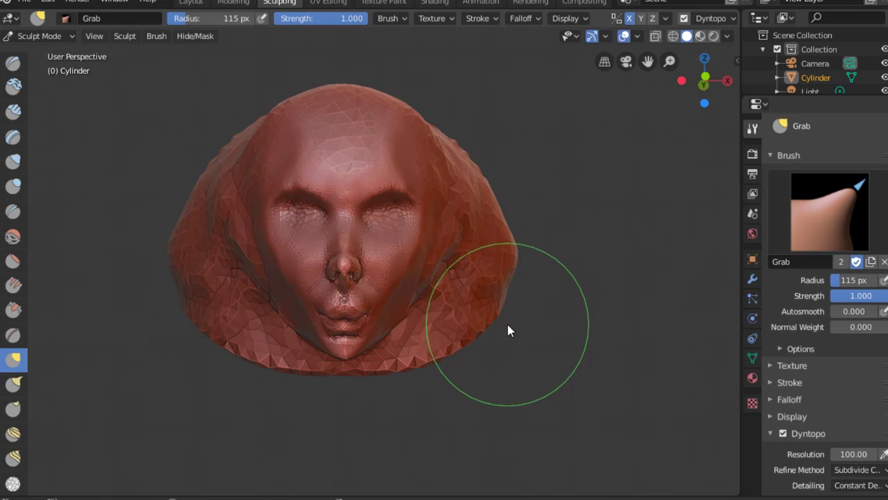
Turn on Smooth Shading for the sculpted mesh.
mouse_move(507, 331)
middle_mouse_down()
mouse_move(321, 263)
mouse_move(184, 113)
mouse_move(388, 229)
middle_mouse_up()
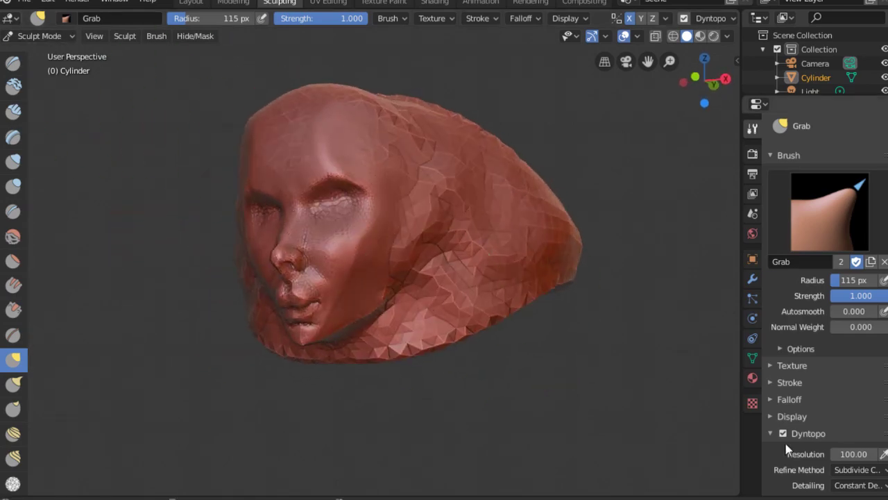
scroll(788, 450, "down", 3)
left_click(885, 415)
middle_click_drag(347, 284, 482, 281)
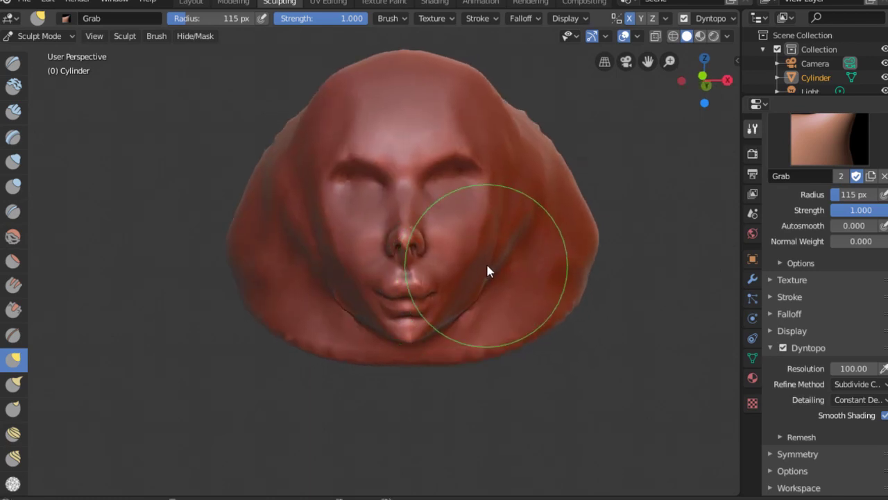
scroll(444, 290, "up", 2)
Reshape the nose with the Grab brush at 67–165 px, checking it from side and front.
key("f")
left_click(386, 304)
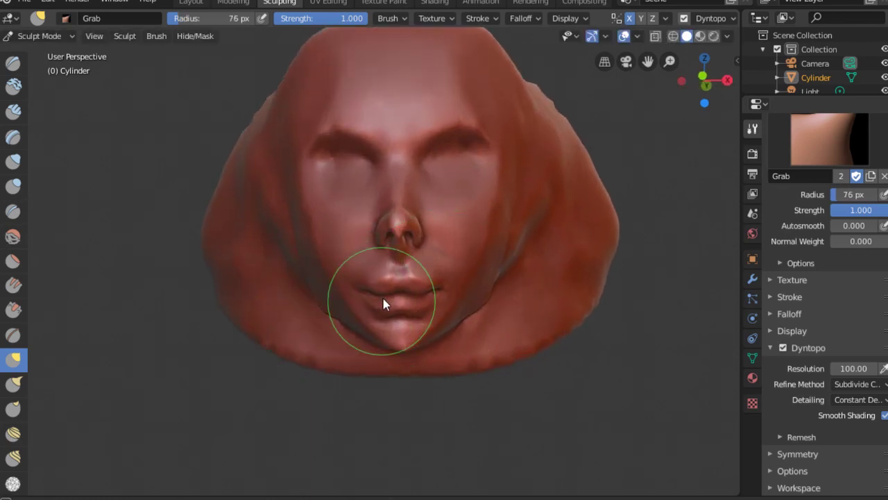
mouse_move(392, 306)
middle_mouse_down()
mouse_move(379, 293)
mouse_move(391, 284)
mouse_move(371, 200)
mouse_move(392, 188)
mouse_move(376, 188)
middle_mouse_up()
key("f")
left_click(398, 203)
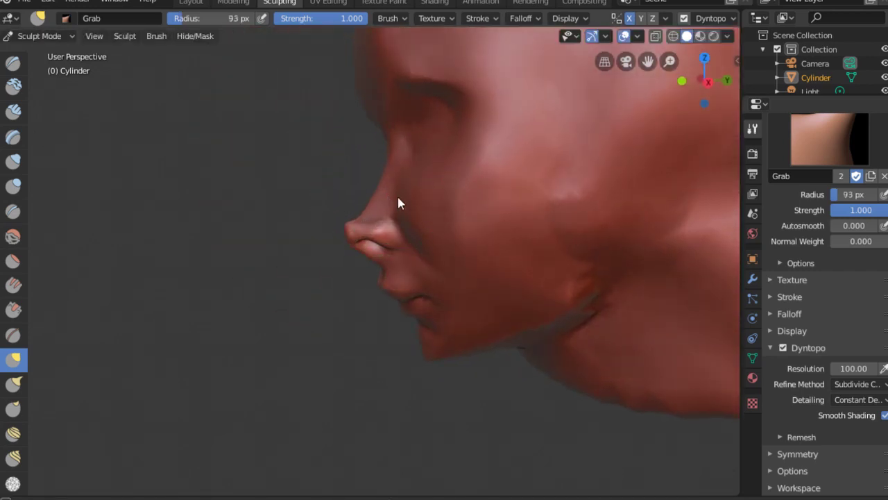
key("f")
left_click(379, 235)
middle_click_drag(418, 261, 370, 192)
key("f")
left_click(387, 214)
scroll(388, 211, "up", 4)
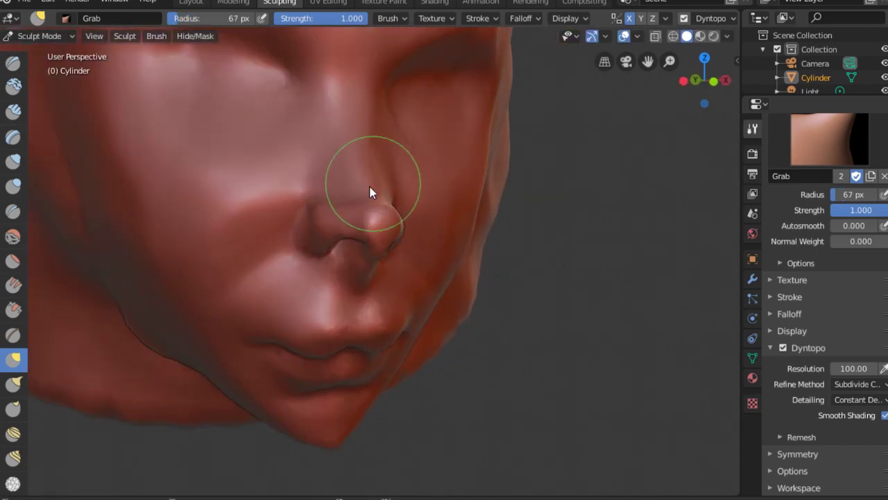
Build up the nose with a 40 px Clay Strips brush from a three-quarter view.
mouse_move(342, 221)
middle_mouse_down()
mouse_move(383, 163)
mouse_move(323, 239)
mouse_move(372, 199)
mouse_move(369, 225)
mouse_move(386, 222)
mouse_move(346, 194)
mouse_move(383, 227)
mouse_move(390, 263)
mouse_move(419, 235)
mouse_move(391, 291)
mouse_move(367, 262)
middle_mouse_up()
key("c")
key("f")
left_click(285, 236)
Refine the nose with the Grab brush at 79–121 px from several angles.
key("g")
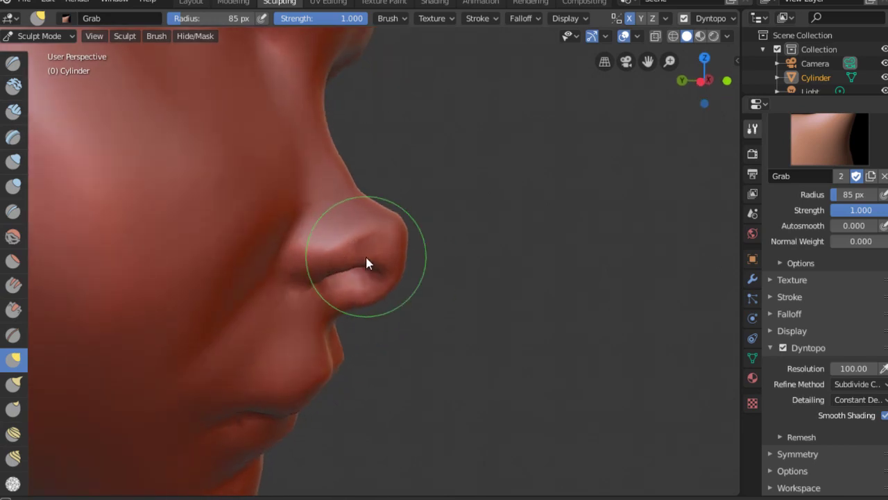
key("f")
left_click(444, 204)
mouse_move(363, 202)
middle_mouse_down()
mouse_move(373, 198)
mouse_move(351, 237)
mouse_move(254, 277)
middle_mouse_up()
key("f")
left_click(308, 277)
mouse_move(309, 277)
middle_mouse_down()
mouse_move(313, 249)
mouse_move(218, 232)
mouse_move(242, 271)
middle_mouse_up()
key("f")
left_click(262, 310)
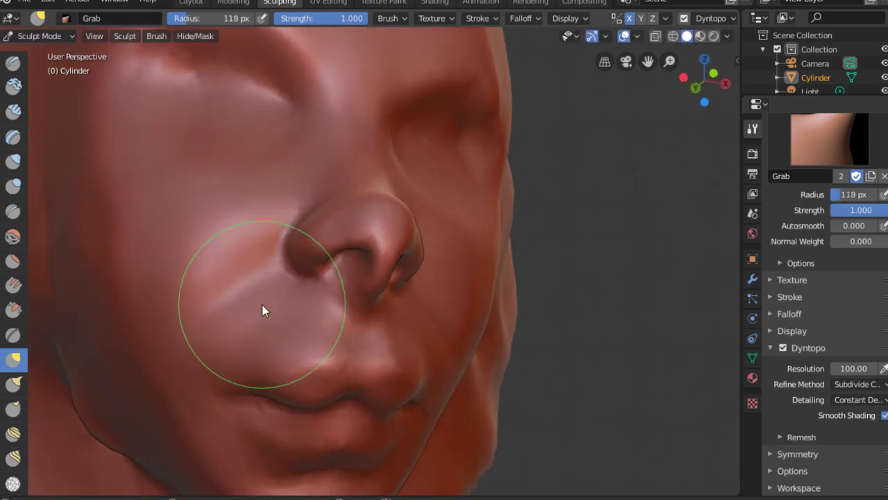
mouse_move(263, 310)
middle_mouse_down()
mouse_move(217, 326)
mouse_move(365, 331)
mouse_move(326, 347)
middle_mouse_up()
Reshape the lips and pull the upper lip outward with a 103 px Grab brush.
key("f")
left_click(310, 370)
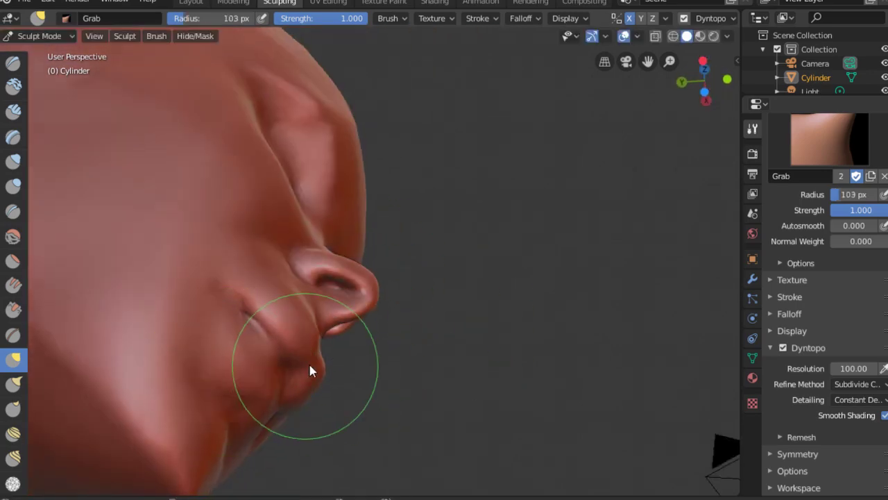
left_click_drag(310, 370, 319, 365)
mouse_move(318, 364)
middle_mouse_down()
mouse_move(324, 298)
mouse_move(270, 305)
mouse_move(383, 294)
mouse_move(342, 296)
middle_mouse_up()
mouse_move(341, 295)
left_mouse_down()
mouse_move(316, 294)
mouse_move(347, 347)
left_mouse_up()
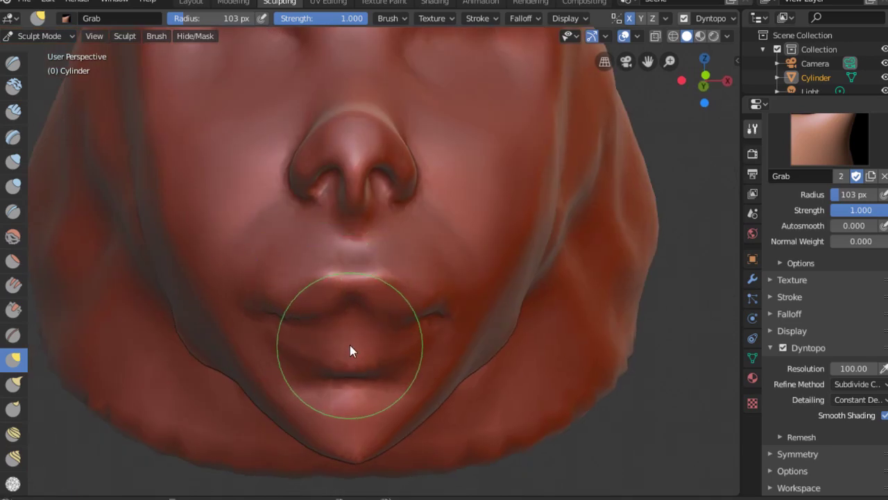
mouse_move(350, 345)
middle_mouse_down()
mouse_move(299, 298)
mouse_move(319, 356)
mouse_move(310, 361)
mouse_move(359, 278)
mouse_move(293, 250)
middle_mouse_up()
left_click_drag(294, 250, 278, 265)
mouse_move(278, 265)
middle_mouse_down()
mouse_move(322, 240)
mouse_move(320, 297)
mouse_move(331, 238)
mouse_move(307, 303)
mouse_move(320, 293)
middle_mouse_up()
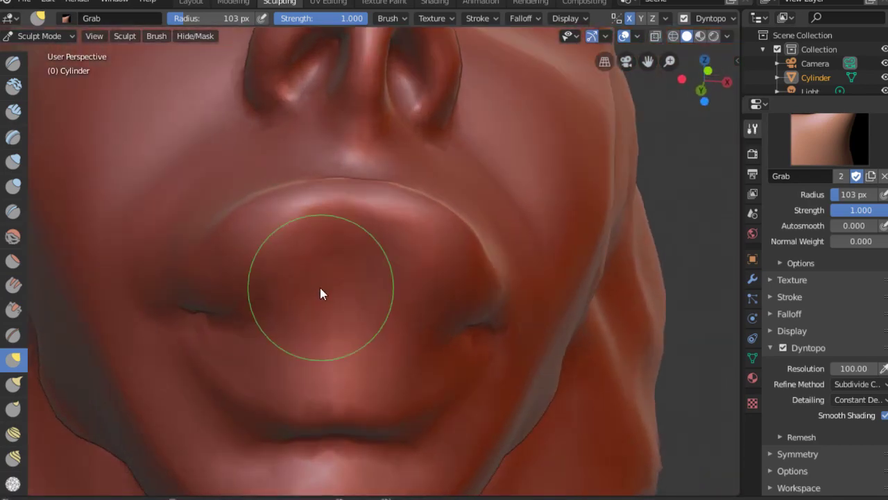
Carve a crease along the lip parting line with the Crease brush at 42 px.
key("shift+c")
key("f")
left_click(261, 321)
left_click_drag(256, 320, 375, 342)
middle_click_drag(374, 341, 257, 322)
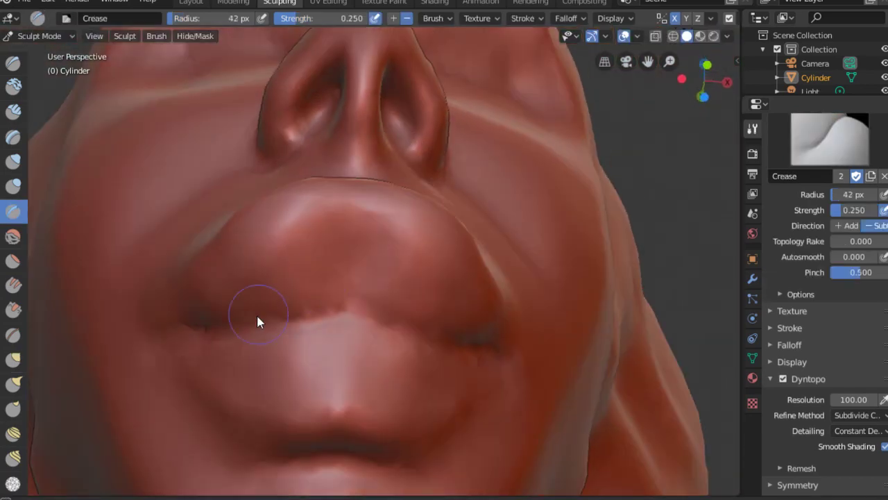
left_click_drag(257, 321, 340, 224)
mouse_move(341, 225)
middle_mouse_down()
mouse_move(213, 279)
mouse_move(301, 294)
middle_mouse_up()
mouse_move(361, 206)
middle_mouse_down()
mouse_move(192, 264)
mouse_move(283, 258)
middle_mouse_up()
middle_click_drag(327, 323, 321, 275)
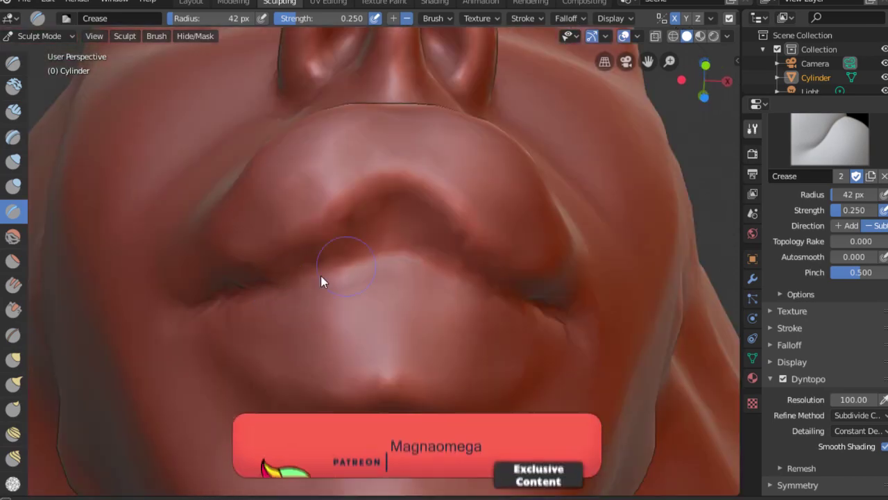
Add a faint crease to the lower lip, then soften its crease marks.
middle_click_drag(398, 276, 335, 292)
left_click_drag(323, 313, 461, 305)
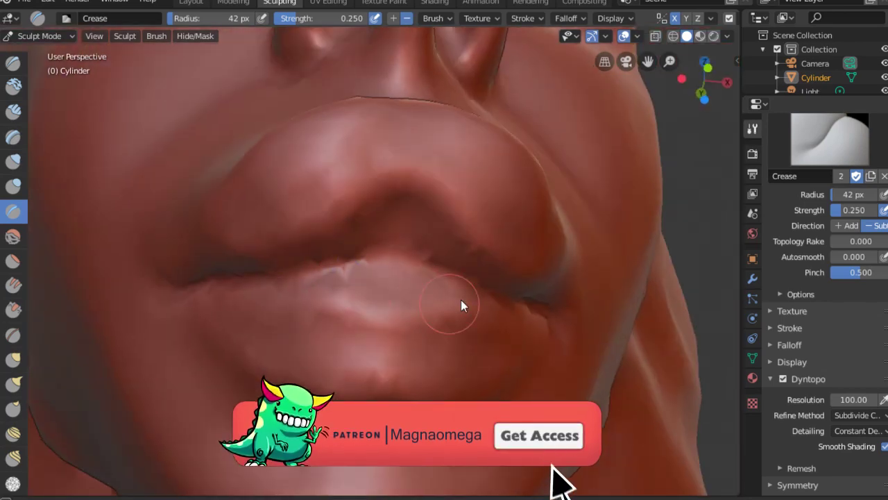
mouse_move(345, 299)
left_mouse_down()
mouse_move(427, 345)
mouse_move(264, 328)
left_mouse_up()
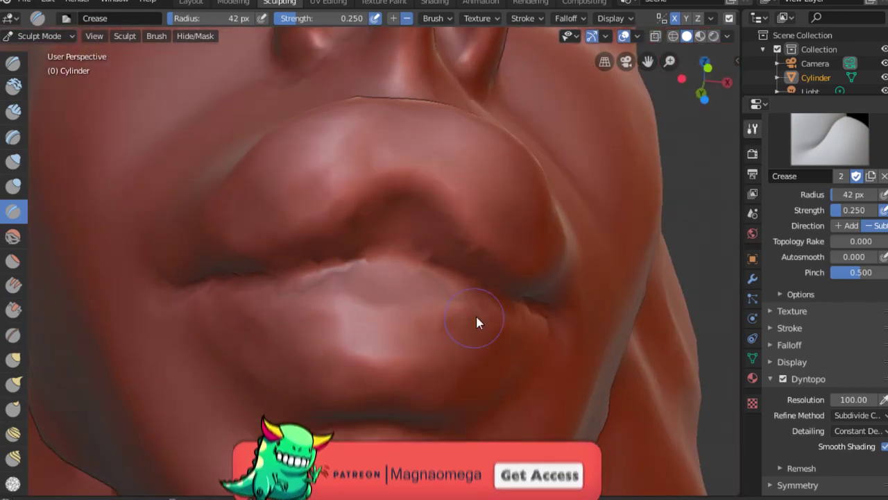
middle_click_drag(475, 321, 474, 347)
Resize the Crease brush to 86 px, then 63 px, and zoom out to the whole lower face.
key("f")
left_click(455, 360)
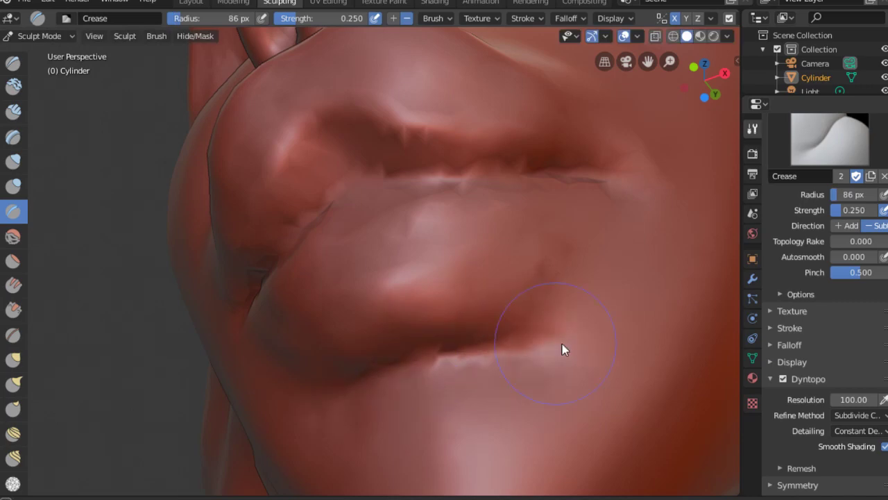
key("f")
left_click(481, 359)
middle_click_drag(481, 359, 486, 370)
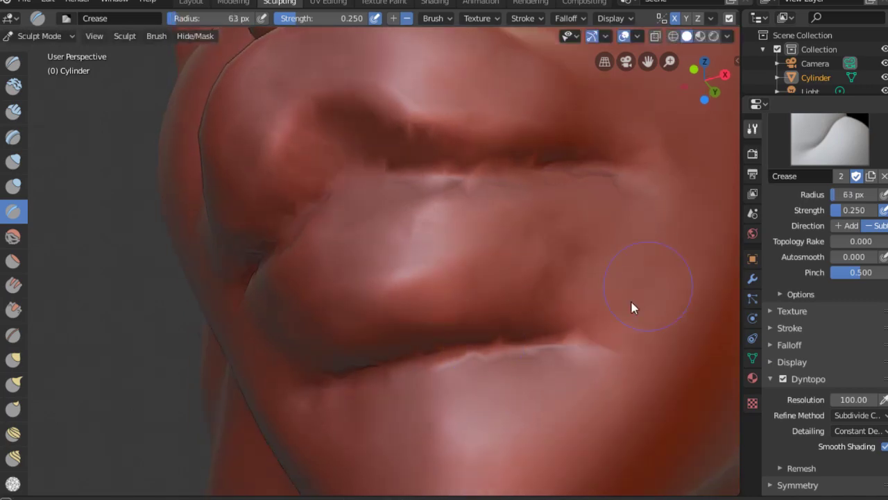
scroll(590, 260, "down", 3)
scroll(537, 254, "down", 2)
mouse_move(535, 249)
middle_mouse_down()
mouse_move(459, 213)
mouse_move(469, 301)
middle_mouse_up()
scroll(470, 301, "down", 2)
Pull the lower lip to the left with the Grab brush at 103 px.
key("g")
key("f")
left_click(441, 298)
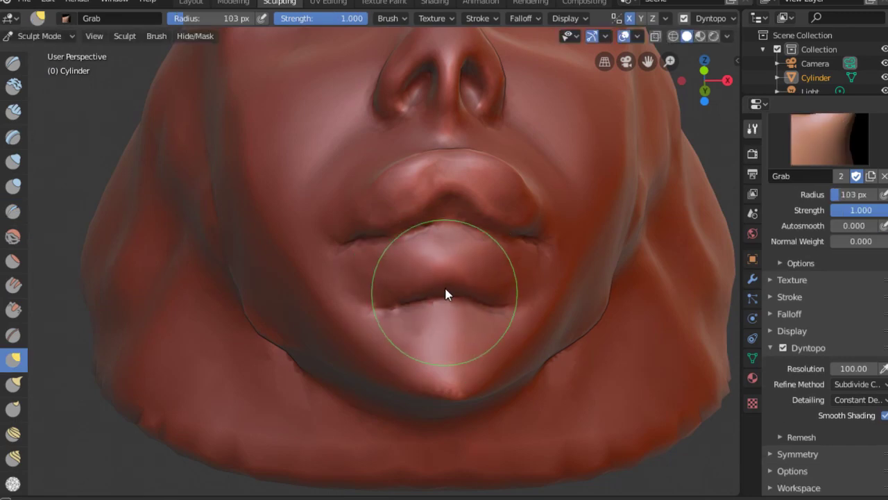
left_click_drag(445, 294, 386, 297)
mouse_move(386, 298)
middle_mouse_down()
mouse_move(377, 294)
mouse_move(400, 236)
mouse_move(347, 242)
middle_mouse_up()
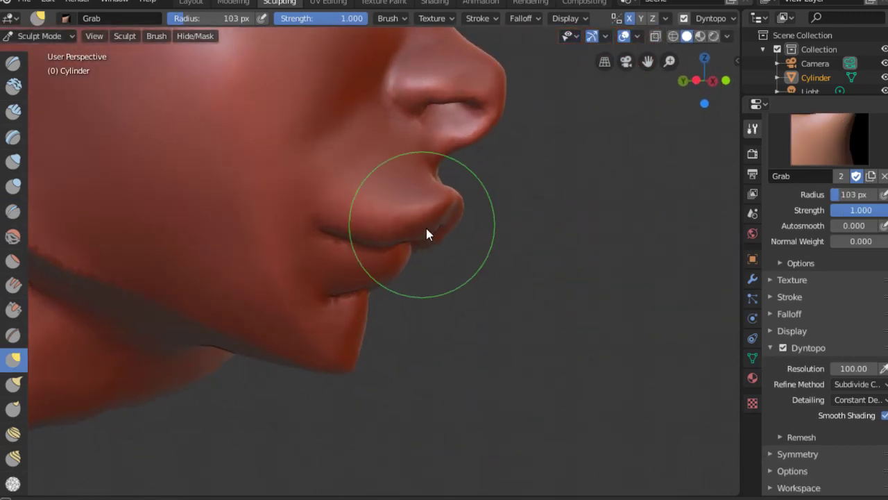
mouse_move(426, 234)
middle_mouse_down()
mouse_move(412, 236)
mouse_move(466, 250)
middle_mouse_up()
Resize the Grab brush to 162 px, then settle it at 92 px.
key("f")
left_click(381, 241)
mouse_move(381, 240)
middle_mouse_down()
mouse_move(438, 228)
mouse_move(465, 239)
mouse_move(524, 191)
mouse_move(454, 265)
mouse_move(464, 272)
mouse_move(503, 260)
mouse_move(442, 250)
mouse_move(468, 233)
mouse_move(492, 264)
mouse_move(283, 288)
mouse_move(291, 257)
middle_mouse_up()
key("f")
left_click(488, 236)
key("f")
left_click(490, 237)
Flatten the mouth corners with the Flatten/Contrast brush at 41–72 px.
key("shift+t")
key("f")
left_click(290, 257)
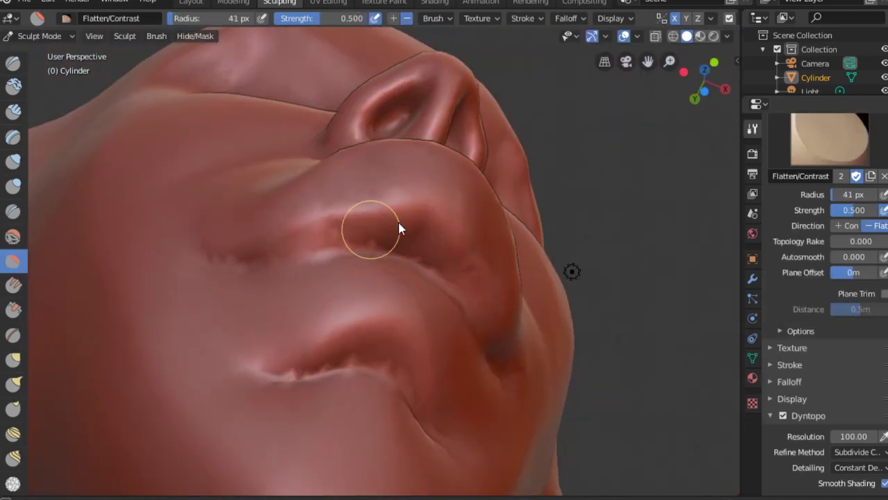
left_click(399, 228)
mouse_move(470, 242)
middle_mouse_down()
mouse_move(367, 242)
mouse_move(363, 178)
mouse_move(419, 182)
mouse_move(398, 155)
mouse_move(242, 168)
mouse_move(421, 240)
mouse_move(391, 188)
mouse_move(396, 177)
mouse_move(478, 228)
mouse_move(398, 291)
middle_mouse_up()
key("f")
Reshape the upper lip with the Grab brush at 159 px, then 104 px.
key("f")
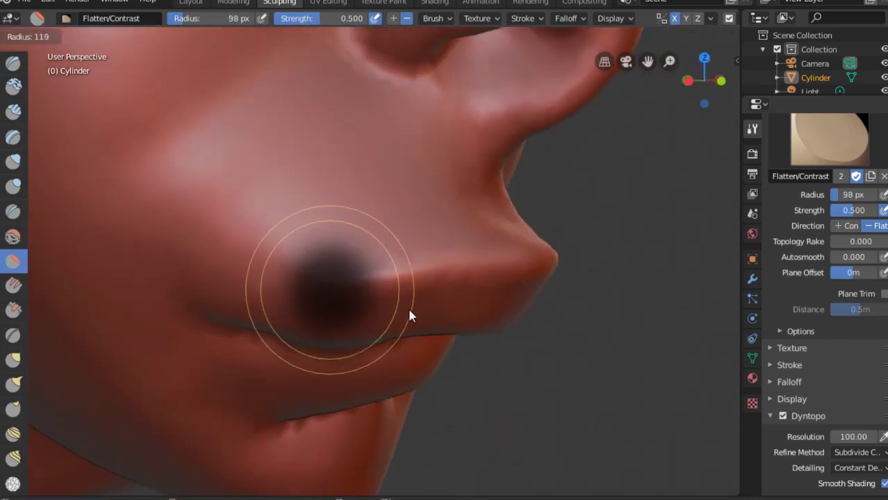
left_click(406, 308)
mouse_move(342, 310)
middle_mouse_down()
mouse_move(404, 332)
mouse_move(431, 353)
mouse_move(509, 320)
mouse_move(382, 312)
mouse_move(430, 264)
mouse_move(472, 257)
middle_mouse_up()
key("g")
key("f")
left_click(486, 359)
key("f")
left_click(378, 312)
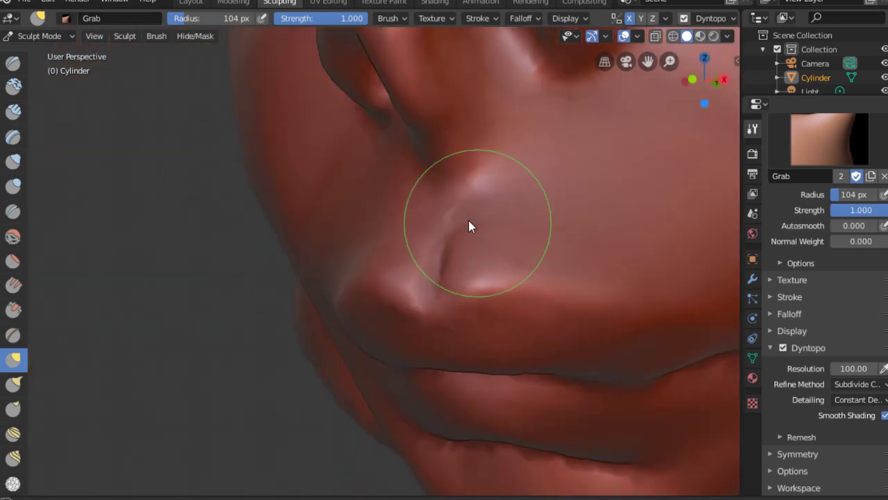
mouse_move(468, 221)
middle_mouse_down()
mouse_move(472, 257)
mouse_move(435, 265)
mouse_move(407, 248)
mouse_move(468, 224)
mouse_move(419, 209)
mouse_move(401, 219)
mouse_move(450, 201)
mouse_move(432, 300)
mouse_move(461, 284)
mouse_move(351, 340)
mouse_move(307, 309)
mouse_move(600, 239)
mouse_move(485, 308)
middle_mouse_up()
Sharpen the lower-lip edge and mouth corners with the Crease brush at 61, 86 and 75 px.
key("shift+c")
key("f")
left_click(395, 277)
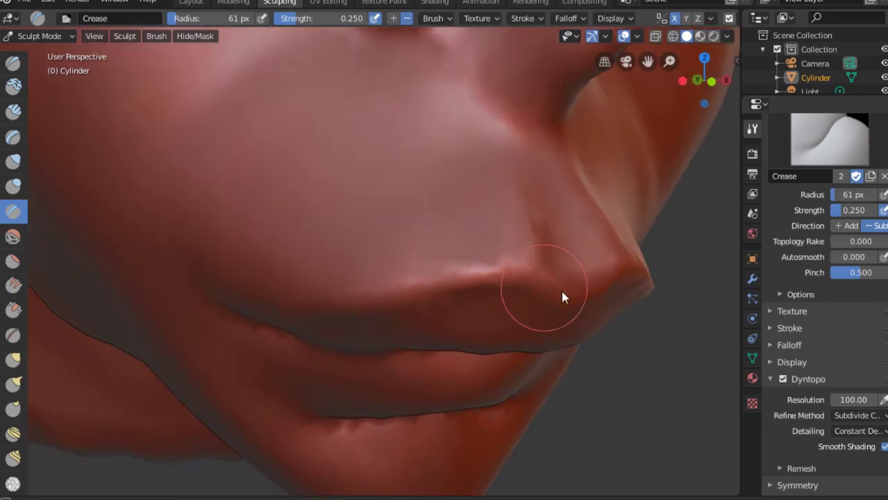
mouse_move(404, 261)
middle_mouse_down()
mouse_move(430, 240)
mouse_move(379, 310)
mouse_move(268, 362)
middle_mouse_up()
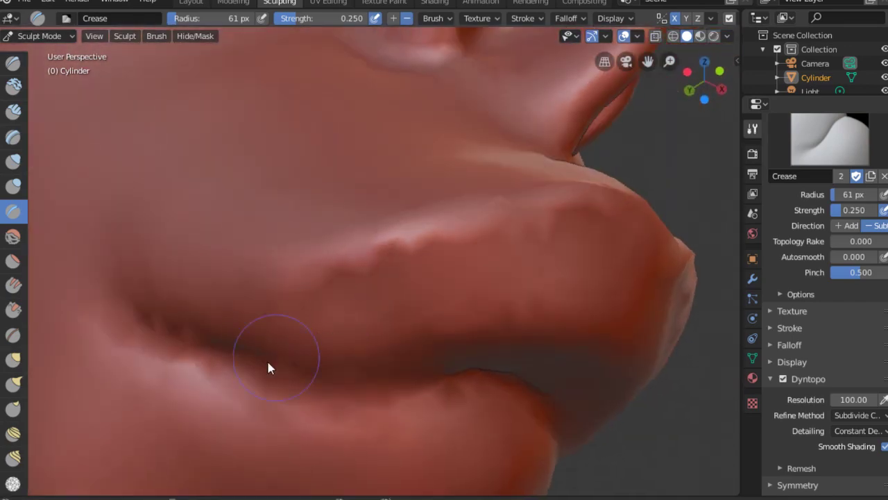
key("f")
left_click(365, 386)
middle_click_drag(356, 377, 431, 333)
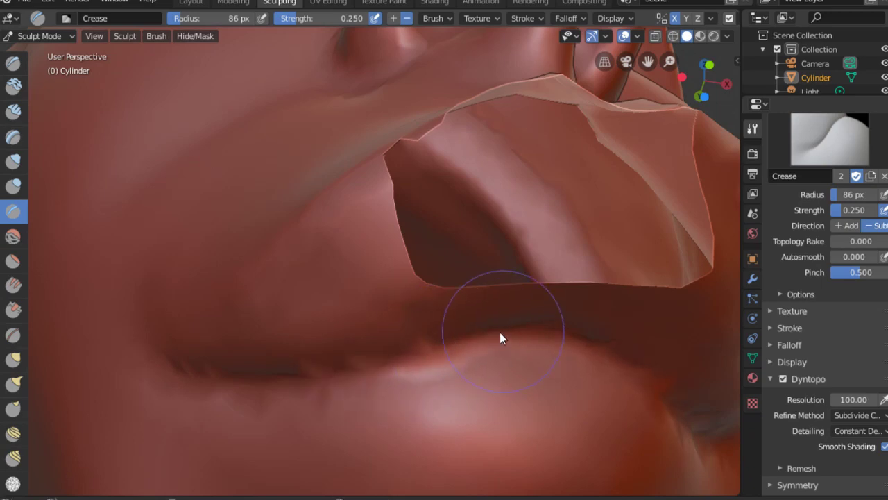
mouse_move(499, 331)
middle_mouse_down()
mouse_move(400, 347)
mouse_move(426, 342)
middle_mouse_up()
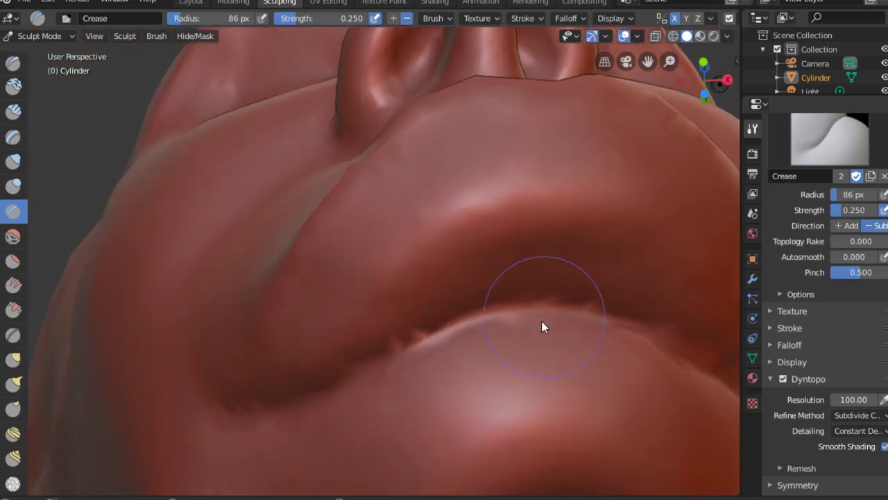
mouse_move(541, 320)
middle_mouse_down()
mouse_move(509, 324)
mouse_move(337, 287)
mouse_move(525, 254)
middle_mouse_up()
key("f")
left_click(340, 278)
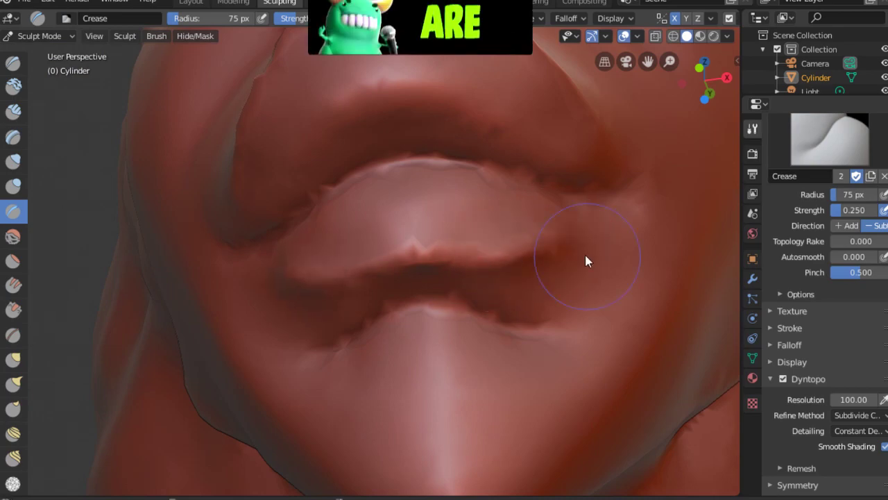
mouse_move(585, 255)
middle_mouse_down()
mouse_move(499, 298)
mouse_move(487, 267)
mouse_move(510, 279)
mouse_move(502, 272)
middle_mouse_up()
Tug the nose and lips with the Grab brush at 130 px, then 88 px, between profile and front views.
key("g")
key("f")
left_click(550, 308)
key("f")
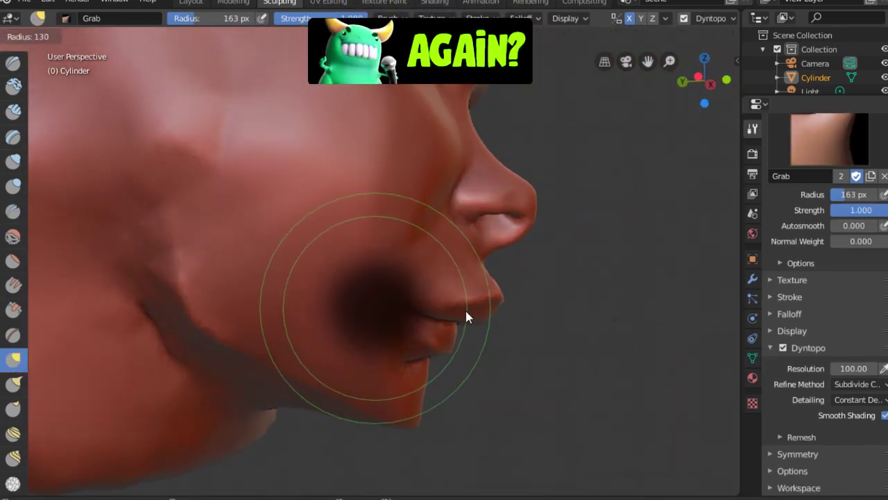
left_click(465, 316)
key("f")
left_click(486, 253)
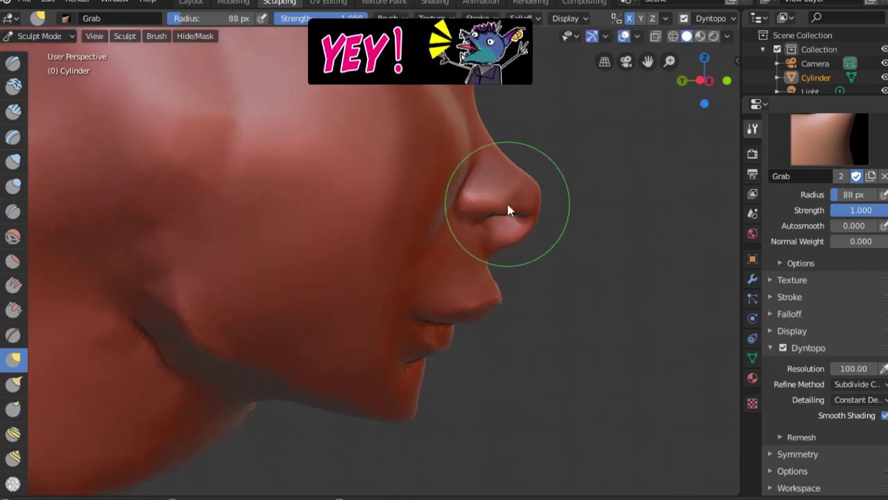
mouse_move(507, 204)
middle_mouse_down()
mouse_move(397, 224)
mouse_move(440, 232)
middle_mouse_up()
mouse_move(419, 266)
middle_mouse_down()
mouse_move(445, 318)
mouse_move(483, 274)
mouse_move(450, 244)
mouse_move(390, 264)
mouse_move(436, 222)
mouse_move(362, 296)
mouse_move(440, 214)
mouse_move(436, 107)
mouse_move(468, 104)
mouse_move(495, 202)
middle_mouse_up()
Reshape the nose bridge, brow and cheek with the Grab brush at 60, 95 and 162 px.
key("f")
left_click(441, 317)
key("f")
left_click(458, 244)
key("f")
left_click(441, 222)
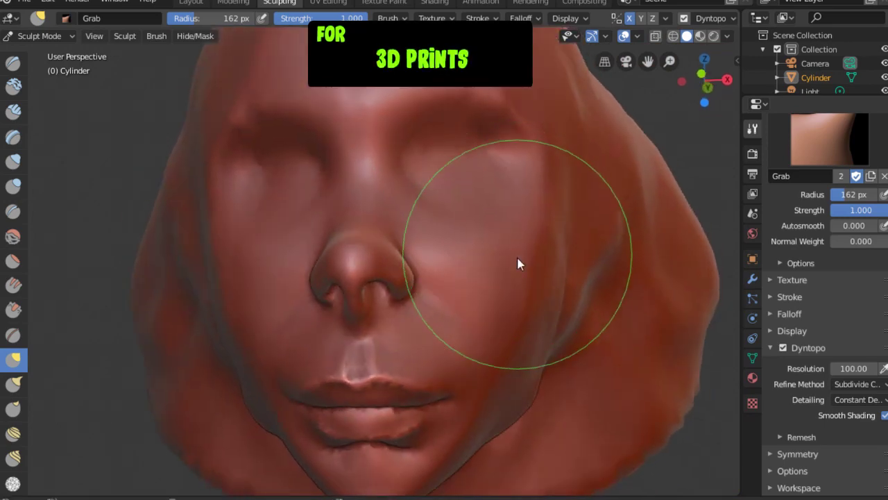
middle_click_drag(517, 258, 460, 281)
key("shift+t")
Carve the nostrils with the Clay Strips brush at 34 px, viewing the nose from below.
key("f")
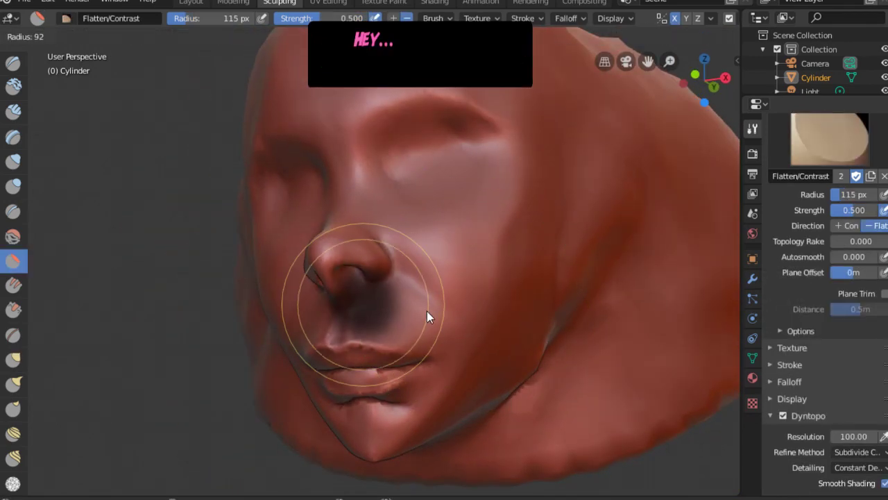
left_click(426, 311)
mouse_move(427, 311)
middle_mouse_down()
mouse_move(441, 293)
mouse_move(415, 343)
middle_mouse_up()
key("c")
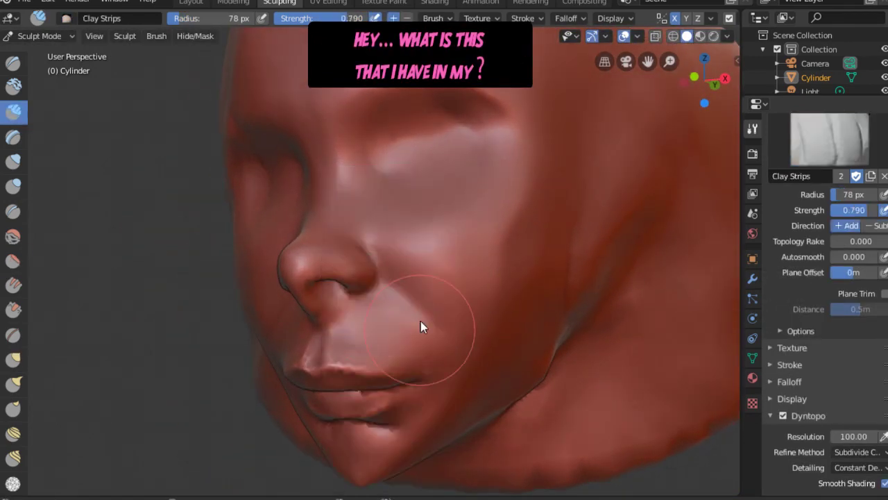
key("f")
left_click(411, 308)
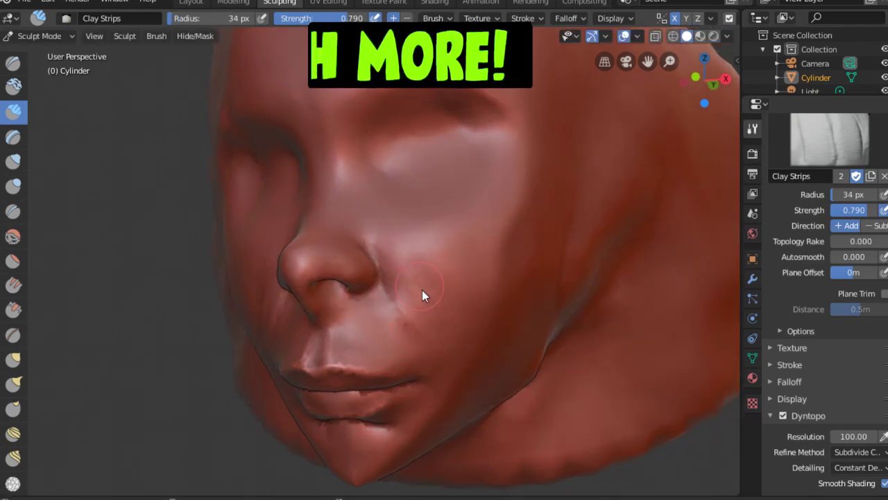
middle_click_drag(402, 294, 351, 360)
mouse_move(364, 304)
middle_mouse_down()
mouse_move(333, 267)
mouse_move(271, 259)
mouse_move(333, 254)
mouse_move(340, 225)
middle_mouse_up()
Flatten around the nostrils with the Flatten/Contrast brush at 43 px.
key("shift+t")
key("f")
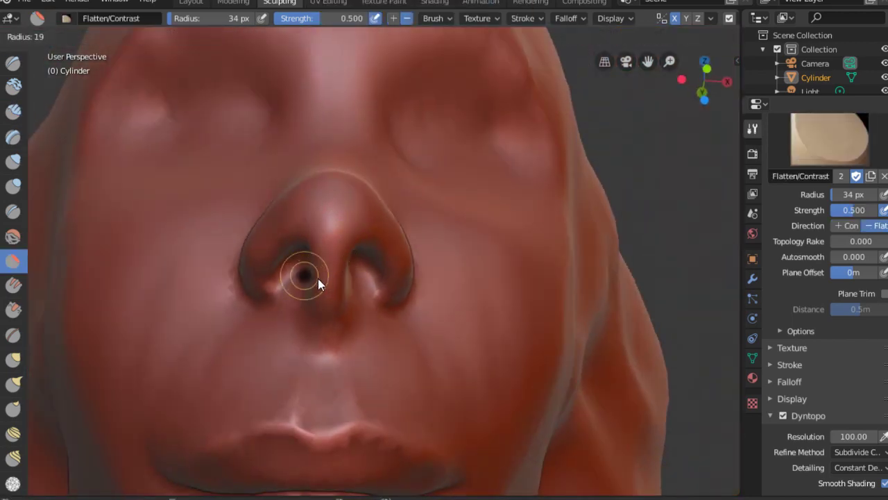
left_click(327, 290)
mouse_move(324, 270)
middle_mouse_down()
mouse_move(319, 344)
mouse_move(333, 244)
mouse_move(206, 286)
mouse_move(340, 271)
middle_mouse_up()
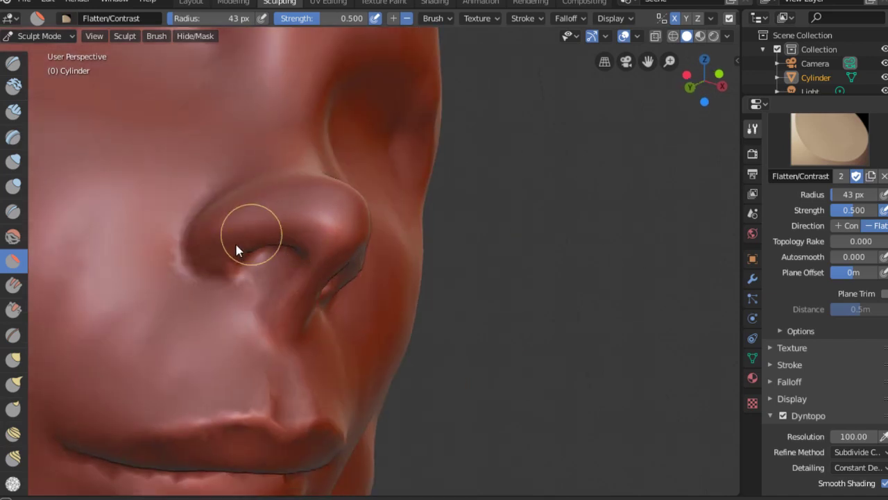
mouse_move(234, 242)
middle_mouse_down()
mouse_move(310, 252)
mouse_move(241, 295)
mouse_move(306, 205)
mouse_move(257, 218)
mouse_move(381, 214)
mouse_move(347, 290)
mouse_move(343, 254)
mouse_move(384, 282)
mouse_move(379, 264)
mouse_move(246, 307)
mouse_move(297, 322)
mouse_move(469, 321)
mouse_move(404, 313)
mouse_move(359, 254)
mouse_move(347, 264)
mouse_move(415, 279)
mouse_move(555, 232)
mouse_move(484, 231)
mouse_move(417, 248)
mouse_move(426, 326)
middle_mouse_up()
Flatten the cheek and jaw surface with the Flatten/Contrast brush at 56, then 83 px.
key("f")
left_click(353, 259)
key("f")
left_click(466, 248)
mouse_move(426, 327)
left_mouse_down()
mouse_move(420, 215)
mouse_move(464, 241)
mouse_move(448, 337)
mouse_move(504, 190)
mouse_move(416, 190)
mouse_move(424, 317)
mouse_move(458, 257)
left_mouse_up()
mouse_move(458, 257)
middle_mouse_down()
mouse_move(527, 265)
mouse_move(429, 204)
mouse_move(398, 174)
mouse_move(386, 193)
middle_mouse_up()
Plane the cheeks beside the mouth at 64 px, then check the face in front view.
key("f")
left_click(375, 181)
mouse_move(397, 133)
middle_mouse_down()
mouse_move(381, 245)
mouse_move(451, 231)
mouse_move(467, 168)
middle_mouse_up()
mouse_move(465, 246)
middle_mouse_down()
mouse_move(435, 280)
mouse_move(442, 207)
mouse_move(408, 194)
mouse_move(382, 281)
mouse_move(419, 228)
middle_mouse_up()
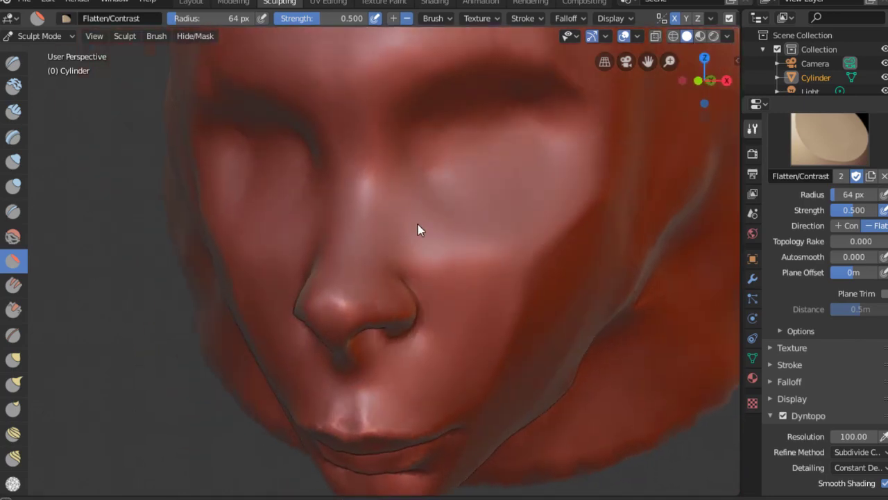
mouse_move(462, 271)
middle_mouse_down()
mouse_move(371, 232)
mouse_move(452, 238)
mouse_move(408, 188)
mouse_move(444, 224)
mouse_move(434, 314)
middle_mouse_up()
scroll(456, 323, "down", 2)
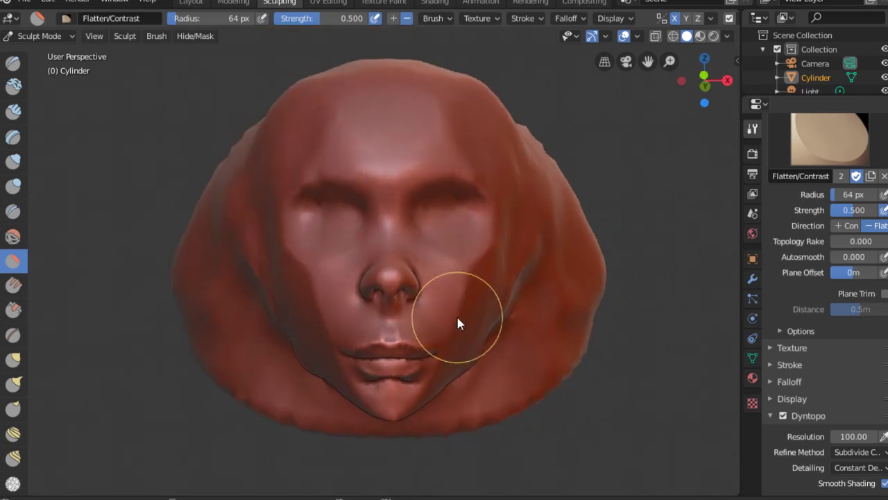
key("KP_1")
scroll(396, 222, "up", 5)
Switch to the Grab brush at 77 px and pull the corner of the lips into shape.
key("g")
key("f")
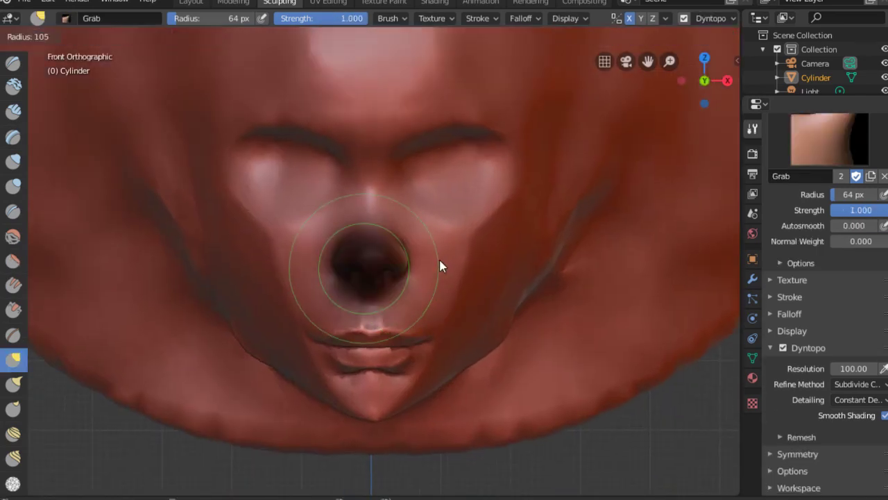
left_click(448, 259)
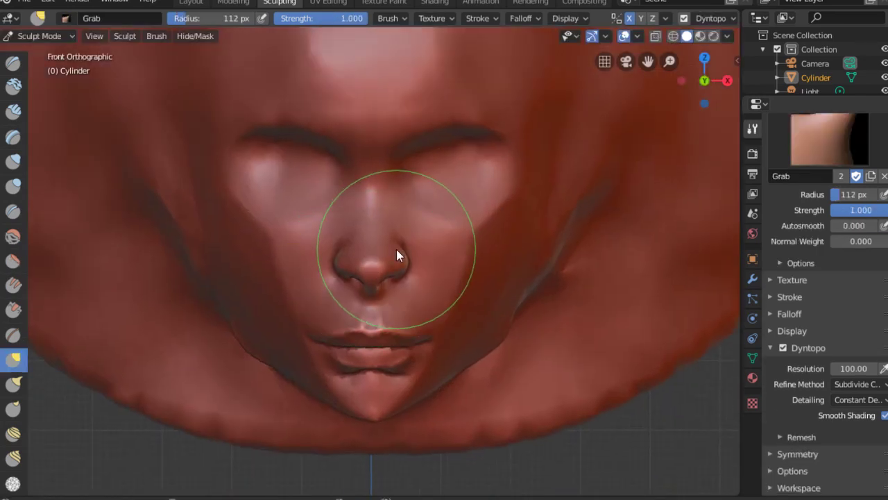
scroll(407, 242, "up", 1)
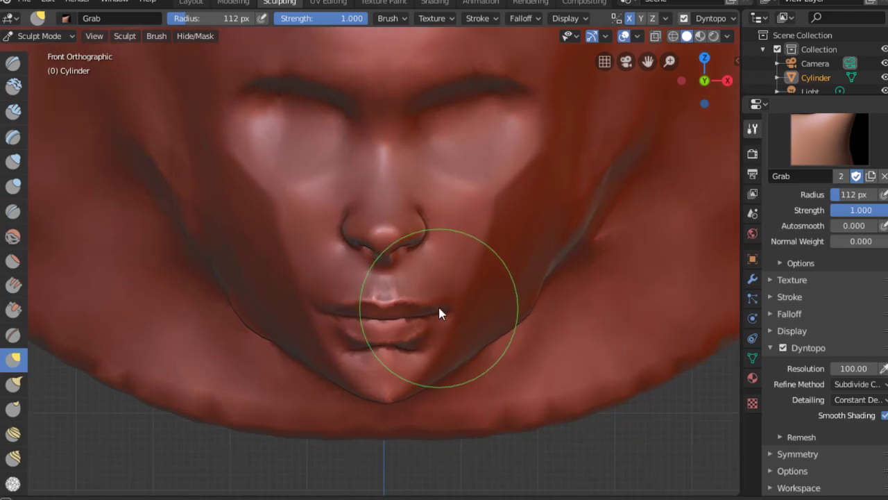
key("f")
left_click(430, 309)
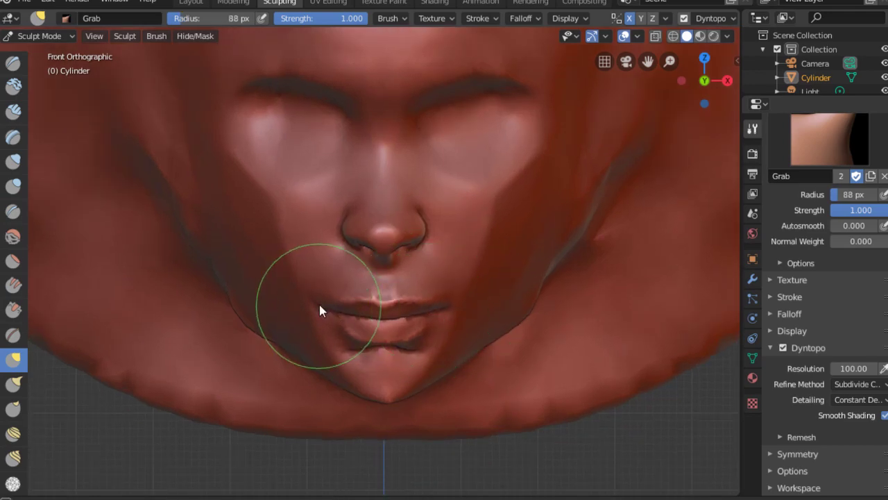
scroll(410, 276, "up", 5)
scroll(359, 288, "down", 2)
key("f")
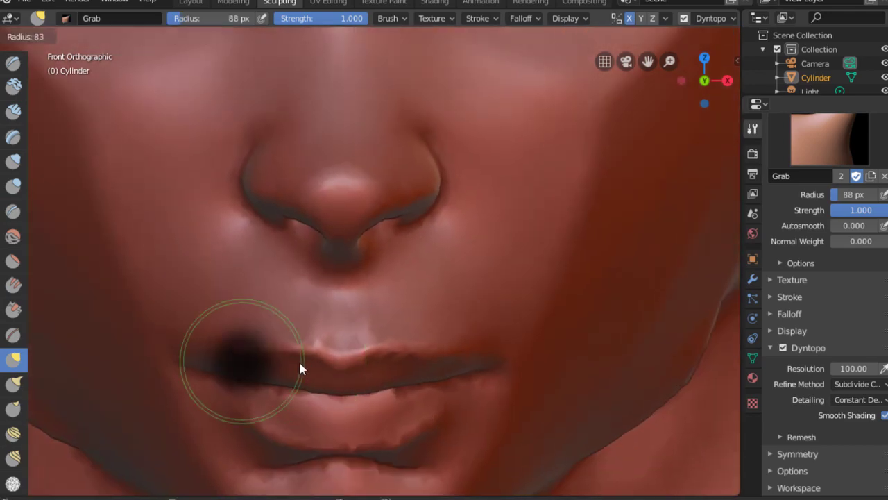
left_click(305, 357)
left_click_drag(313, 348, 262, 354)
Enlarge Grab to 110 px and move the jaw crease up and to the right.
middle_click_drag(320, 358, 381, 261, "shift")
scroll(423, 236, "down", 6)
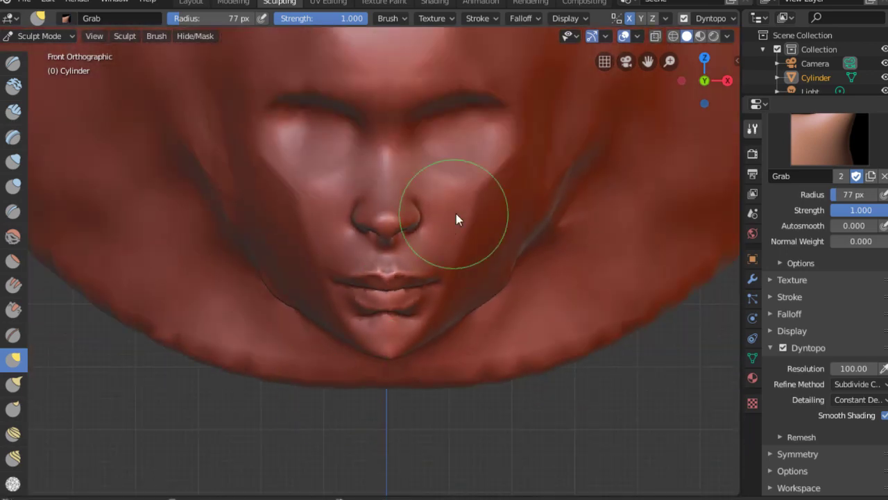
scroll(458, 247, "down", 1)
scroll(486, 338, "up", 1)
scroll(485, 329, "up", 1)
key("f")
left_click(530, 285)
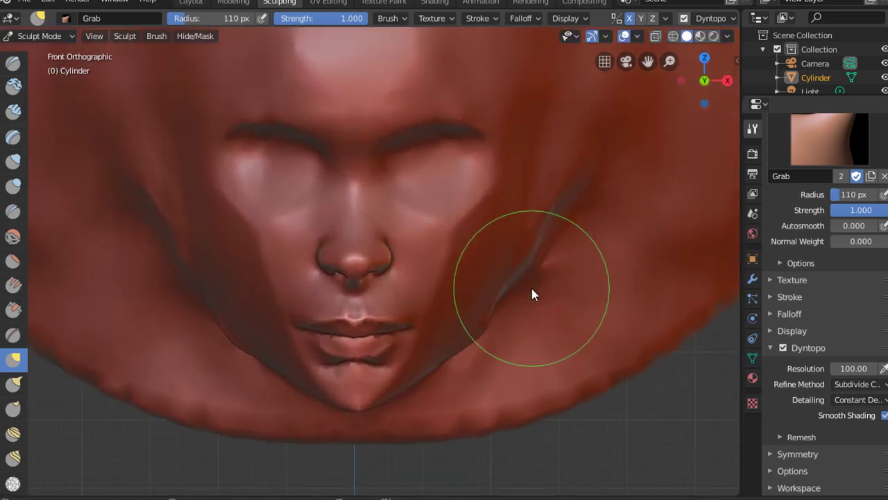
left_click_drag(484, 321, 523, 277)
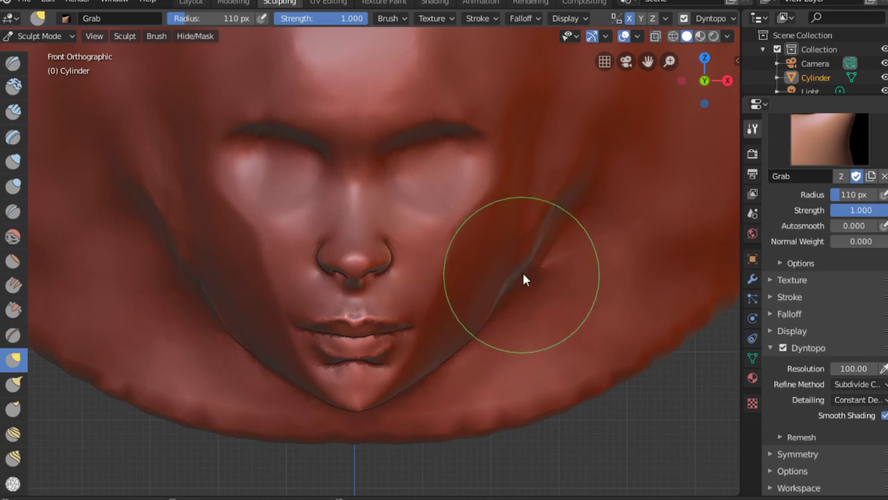
Reshape both eyebrows symmetrically with the Grab brush.
scroll(541, 267, "up", 2)
middle_click_drag(540, 266, 557, 285, "shift")
scroll(460, 228, "up", 2)
scroll(462, 233, "up", 1)
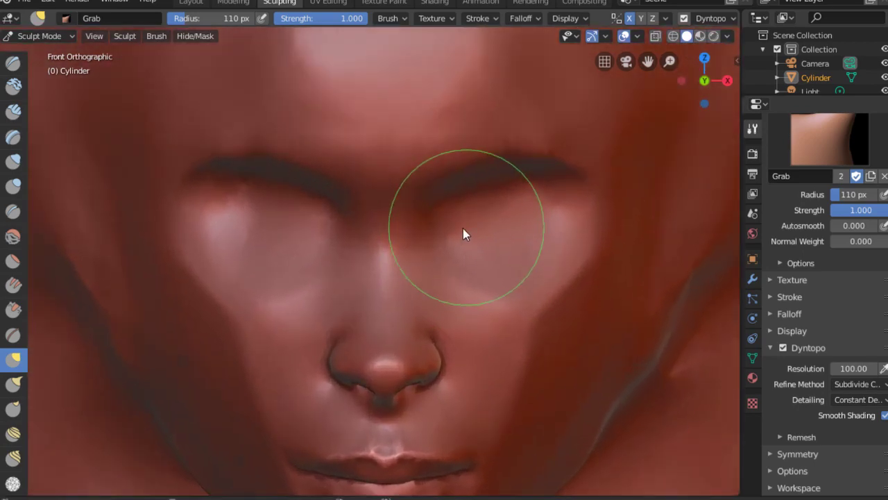
mouse_move(545, 182)
left_mouse_down()
mouse_move(581, 185)
mouse_move(605, 206)
mouse_move(575, 175)
mouse_move(585, 204)
mouse_move(552, 194)
left_mouse_up()
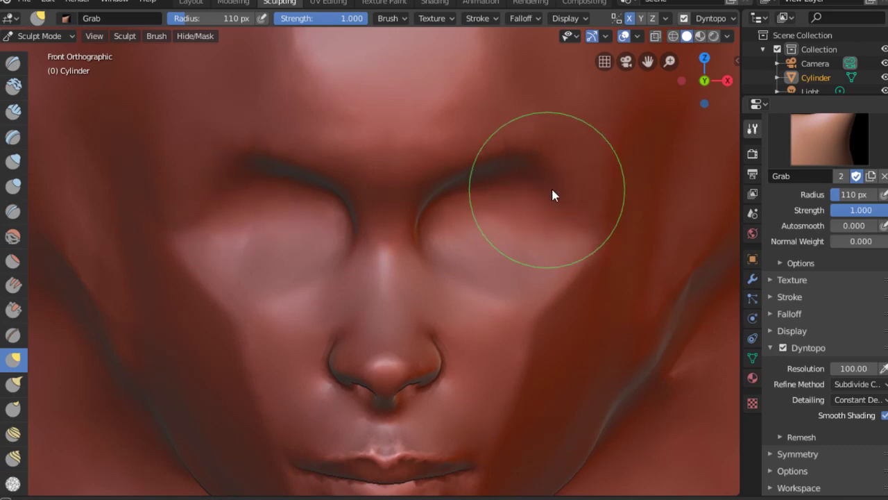
Work the eye and nose area from a three-quarter view, resizing Grab to 148, then 116 px.
scroll(532, 247, "down", 2)
scroll(560, 191, "down", 2)
scroll(460, 318, "up", 5)
scroll(460, 317, "down", 4)
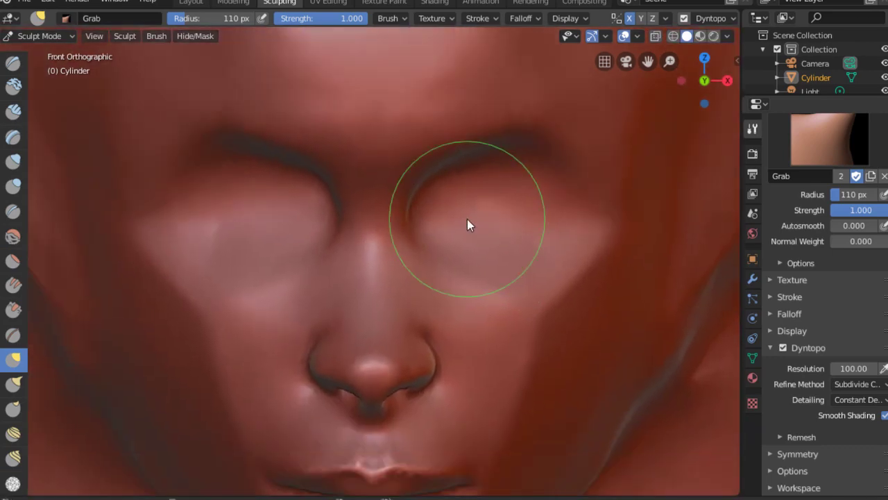
mouse_move(510, 214)
middle_mouse_down()
mouse_move(379, 315)
mouse_move(620, 143)
middle_mouse_up()
scroll(571, 182, "up", 3)
scroll(548, 243, "up", 2)
middle_click_drag(546, 242, 463, 259)
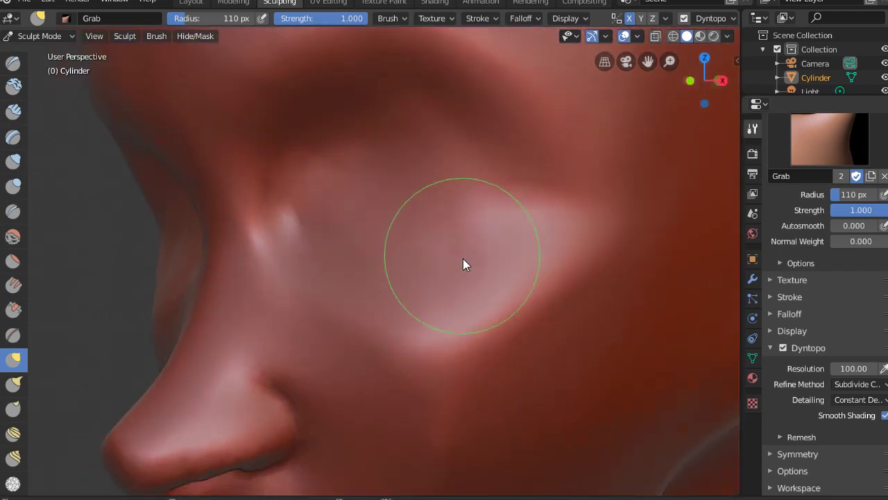
key("f")
left_click(455, 225)
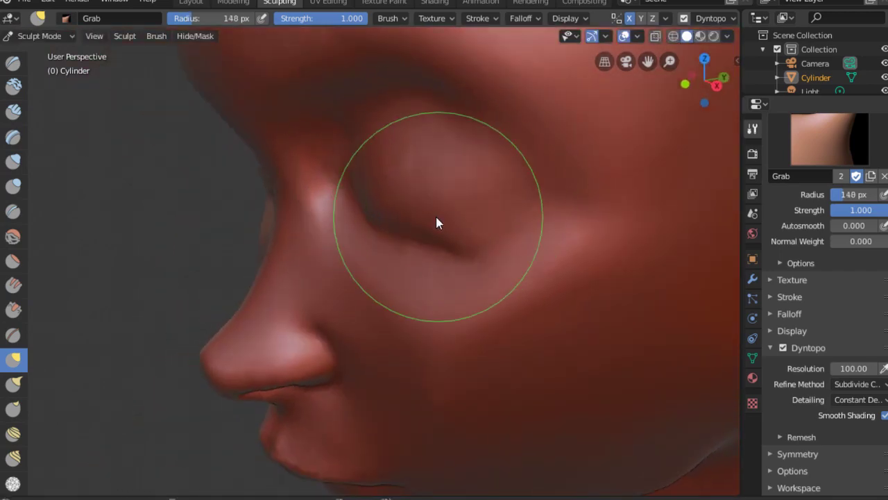
mouse_move(435, 220)
middle_mouse_down()
mouse_move(472, 234)
mouse_move(446, 218)
mouse_move(443, 188)
mouse_move(384, 242)
mouse_move(379, 229)
mouse_move(469, 210)
mouse_move(389, 182)
mouse_move(483, 212)
middle_mouse_up()
key("f")
left_click(378, 229)
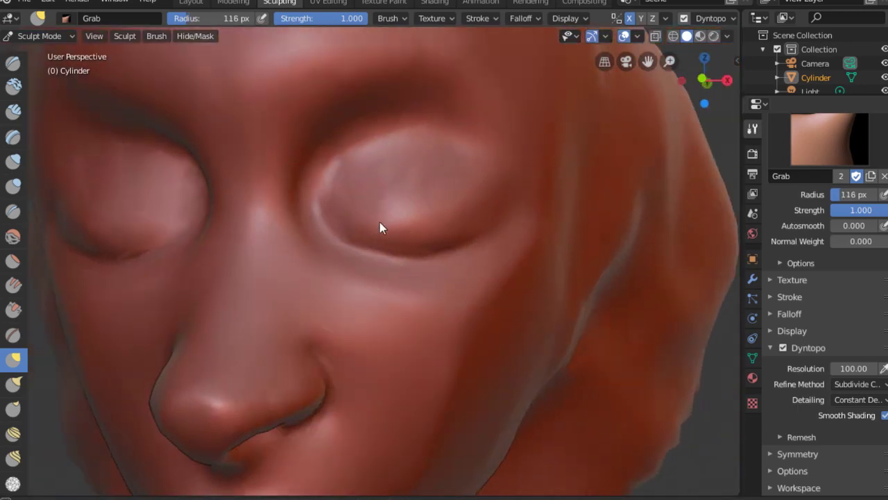
Carve a crease with the Crease brush along the upper eyelid from its outer corner.
mouse_move(380, 226)
middle_mouse_down()
mouse_move(420, 214)
mouse_move(367, 211)
mouse_move(372, 244)
middle_mouse_up()
key("shift+c")
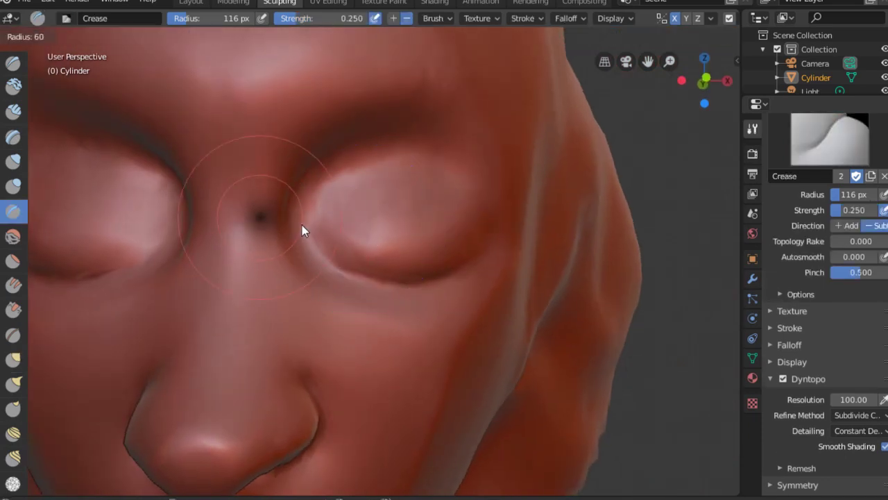
middle_click_drag(302, 225, 318, 217)
scroll(317, 216, "up", 3)
mouse_move(339, 186)
middle_mouse_down()
mouse_move(370, 167)
mouse_move(511, 143)
mouse_move(468, 125)
mouse_move(503, 200)
middle_mouse_up()
left_click_drag(503, 200, 412, 192)
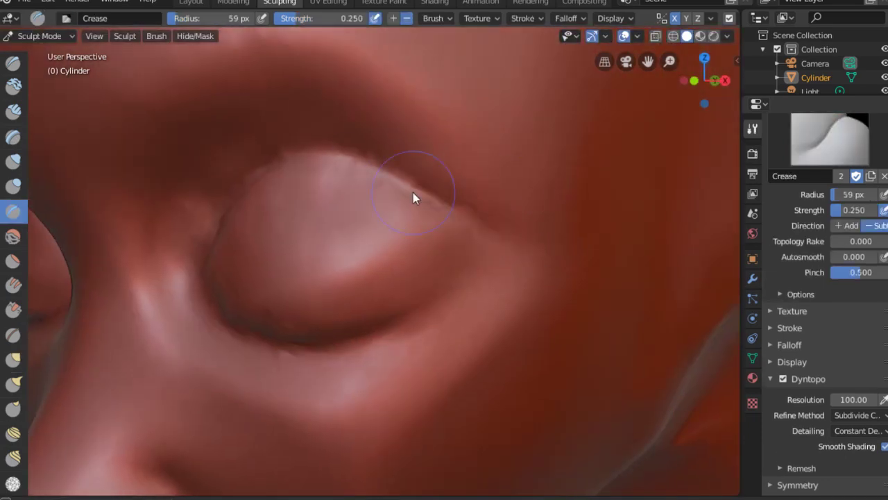
mouse_move(412, 193)
middle_mouse_down()
mouse_move(491, 257)
mouse_move(380, 182)
mouse_move(343, 250)
mouse_move(346, 216)
mouse_move(357, 258)
mouse_move(317, 265)
mouse_move(235, 234)
middle_mouse_up()
left_click_drag(234, 235, 372, 236)
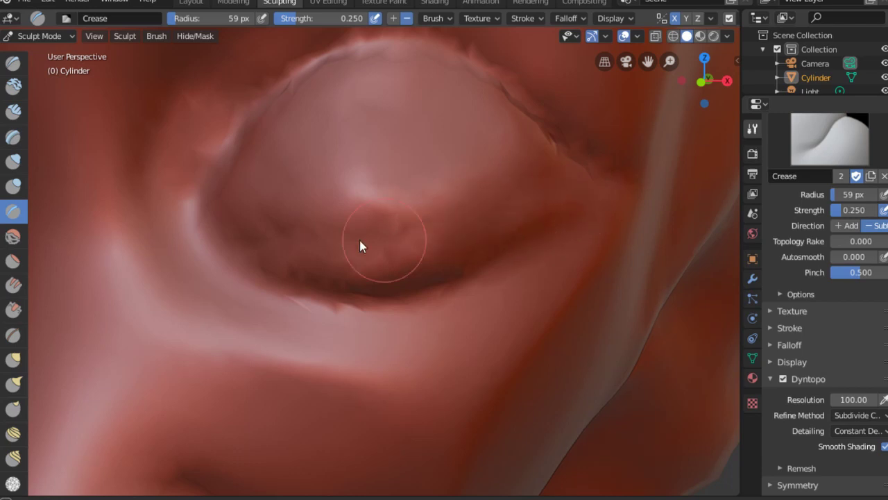
Switch to Flatten/Contrast and size it 89, then 45, then 72 px to even the lid.
middle_click_drag(198, 248, 307, 175)
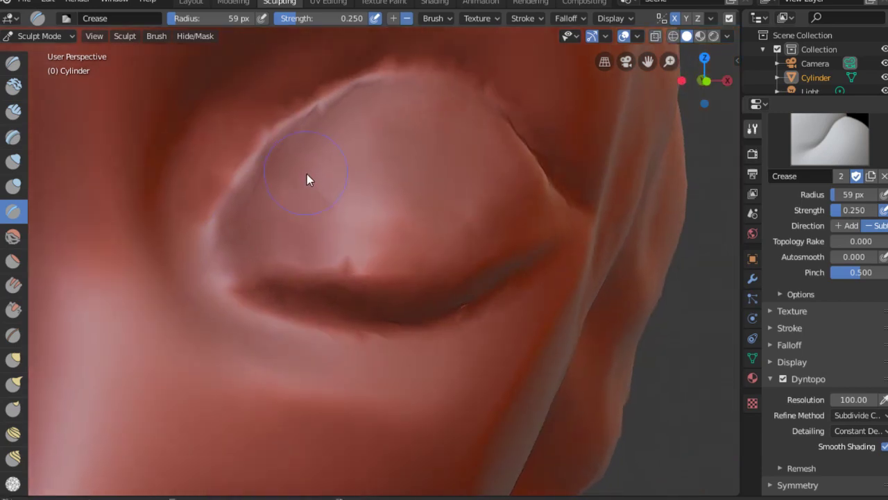
middle_click_drag(285, 230, 323, 248)
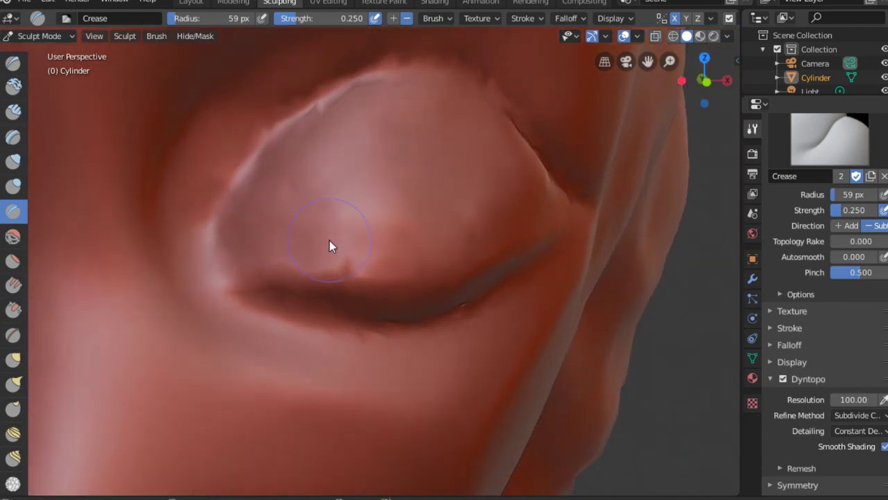
key("shift+t")
key("f")
left_click(323, 201)
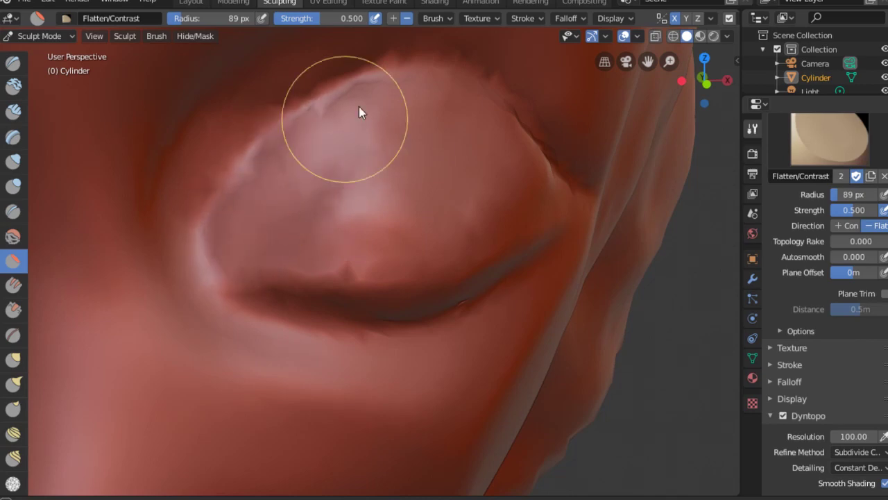
middle_click_drag(361, 109, 224, 174)
middle_click_drag(421, 243, 267, 238)
key("f")
left_click(244, 183)
key("f")
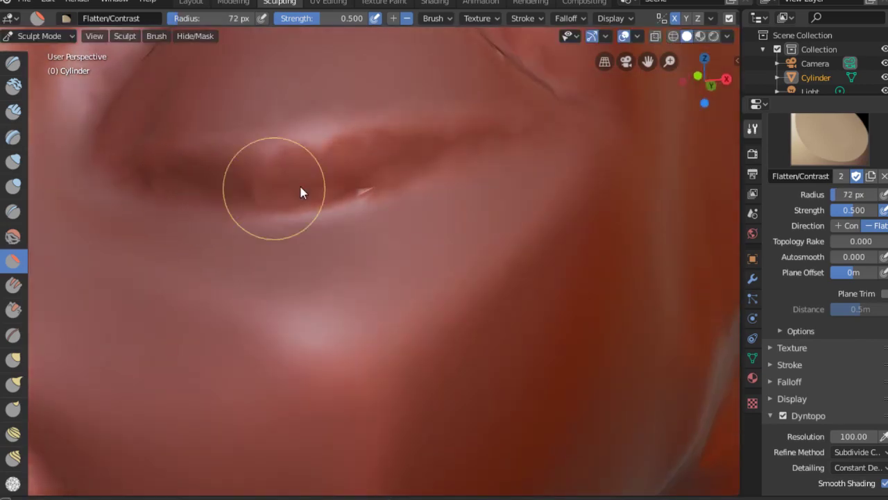
left_click(287, 185)
Switch to Grab at 81 px on a three-quarter view of eye and nose.
mouse_move(287, 185)
middle_mouse_down()
mouse_move(546, 114)
mouse_move(361, 229)
middle_mouse_up()
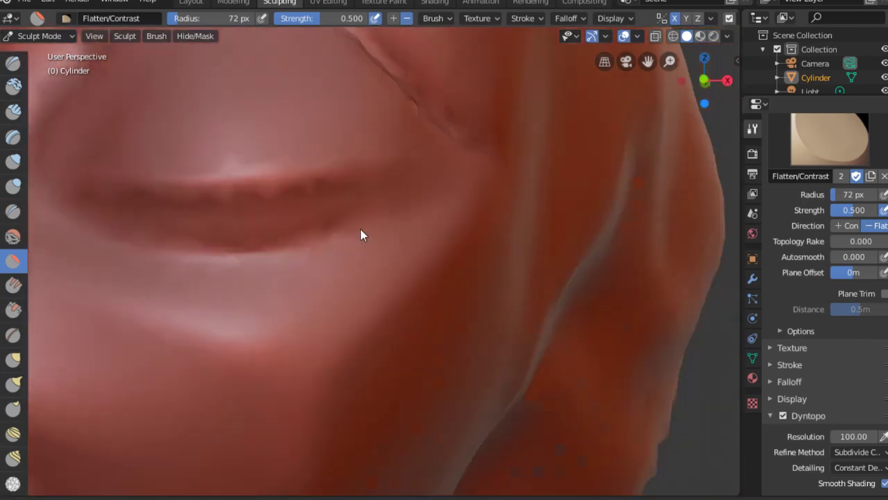
scroll(312, 251, "down", 3)
mouse_move(312, 250)
middle_mouse_down()
mouse_move(303, 300)
mouse_move(367, 276)
mouse_move(350, 237)
mouse_move(372, 218)
mouse_move(385, 280)
mouse_move(354, 195)
mouse_move(323, 232)
mouse_move(410, 153)
mouse_move(363, 208)
middle_mouse_up()
key("g")
key("f")
left_click(364, 283)
key("f")
left_click(385, 280)
scroll(345, 261, "up", 3)
Use the Crease brush to sharpen the upper eyelid edge and deepen the lower lid crease.
key("shift+c")
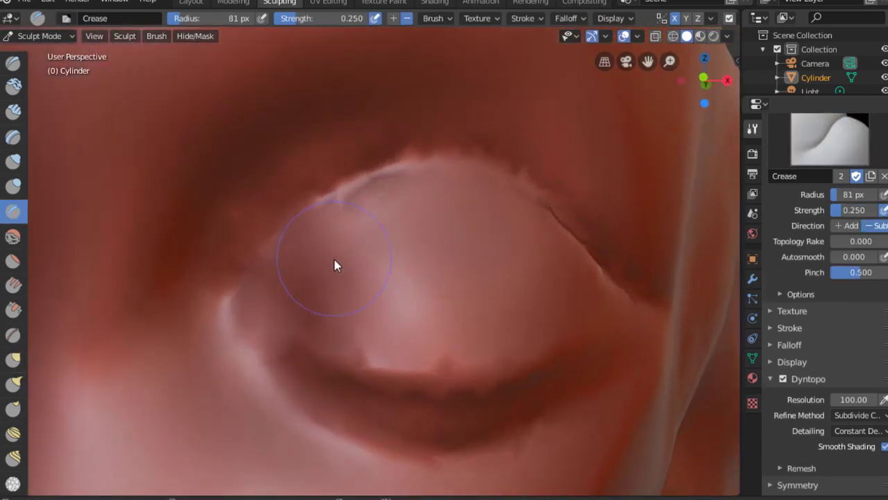
middle_click_drag(273, 299, 253, 281)
mouse_move(327, 207)
left_mouse_down()
mouse_move(274, 247)
mouse_move(341, 182)
left_mouse_up()
mouse_move(341, 182)
middle_mouse_down()
mouse_move(477, 211)
mouse_move(551, 215)
middle_mouse_up()
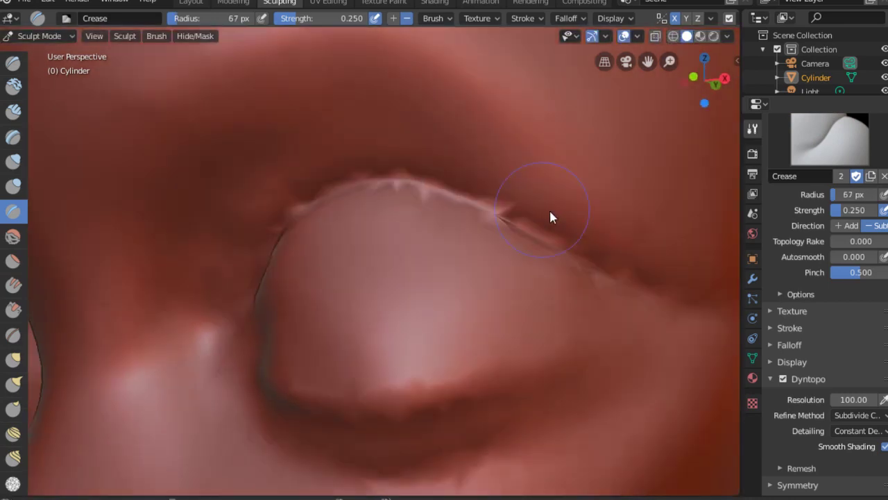
middle_click_drag(660, 309, 541, 339)
middle_click_drag(383, 303, 446, 342)
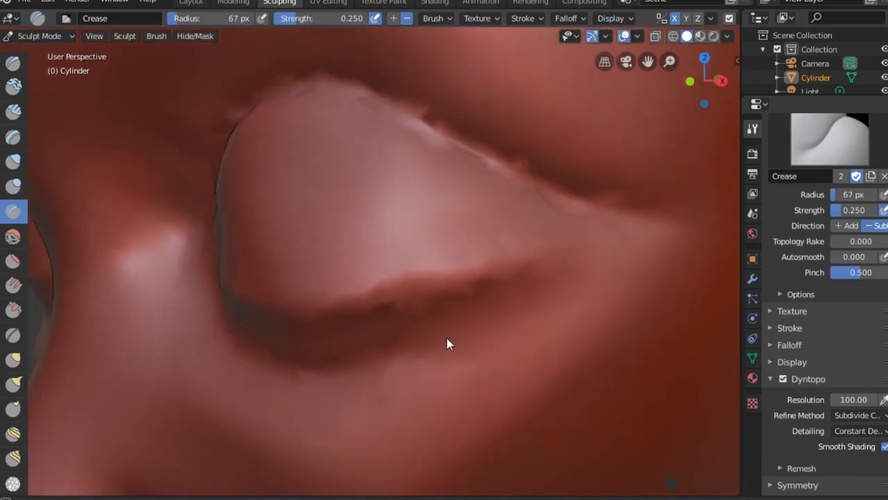
left_click_drag(446, 343, 511, 317)
middle_click_drag(511, 317, 460, 363)
On the other eye, carve a deeper eyelid fold with Crease at 55 px.
scroll(241, 321, "up", 2)
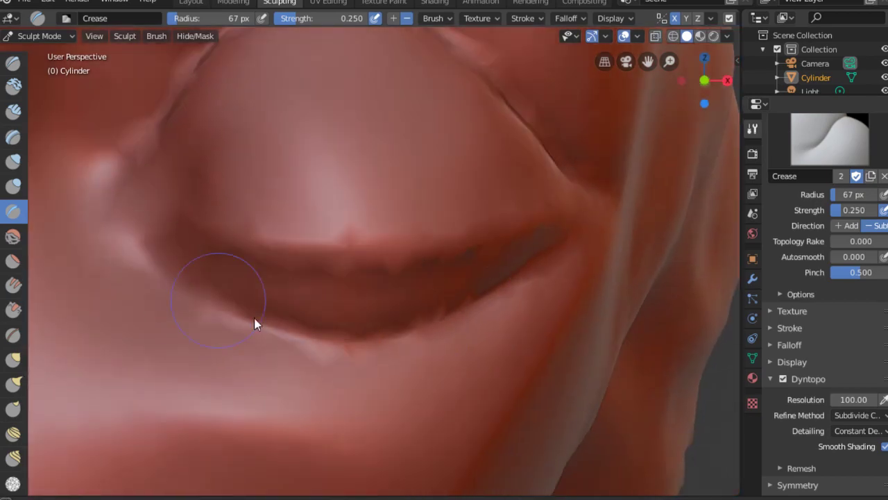
scroll(254, 318, "down", 4)
mouse_move(351, 360)
middle_mouse_down()
mouse_move(386, 312)
mouse_move(405, 346)
mouse_move(431, 295)
mouse_move(303, 316)
middle_mouse_up()
scroll(385, 312, "up", 4)
scroll(403, 340, "up", 3)
middle_click_drag(378, 313, 377, 291)
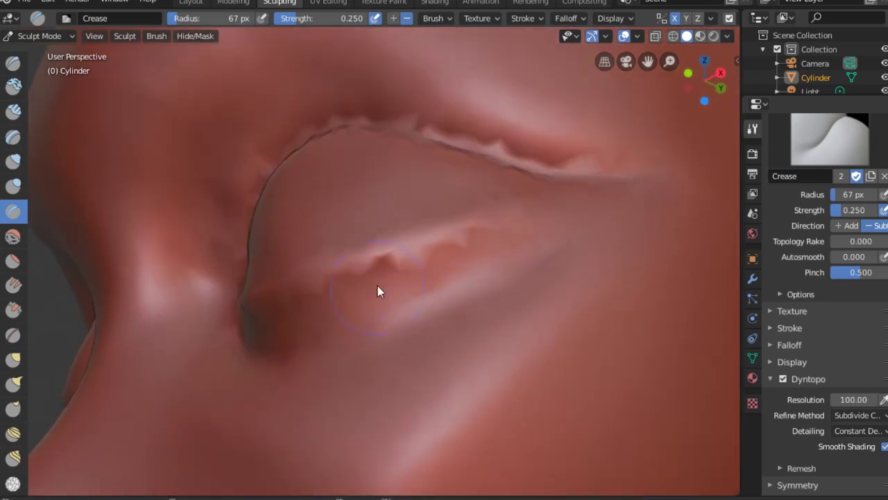
key("g")
key("f")
left_click(313, 317)
key("shift+c")
left_click_drag(313, 311, 508, 224)
Deepen and refine the right eye's lower lid crease line.
middle_click_drag(508, 224, 356, 290)
mouse_move(251, 307)
middle_mouse_down()
mouse_move(429, 312)
mouse_move(432, 273)
middle_mouse_up()
left_click_drag(432, 273, 619, 312)
mouse_move(620, 312)
middle_mouse_down()
mouse_move(548, 338)
mouse_move(446, 312)
mouse_move(463, 331)
middle_mouse_up()
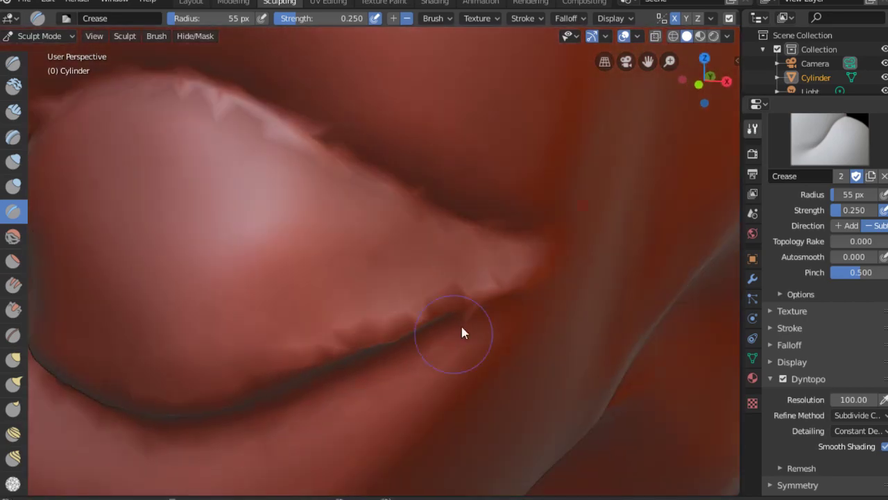
left_click_drag(375, 326, 185, 335)
middle_click_drag(185, 335, 417, 294)
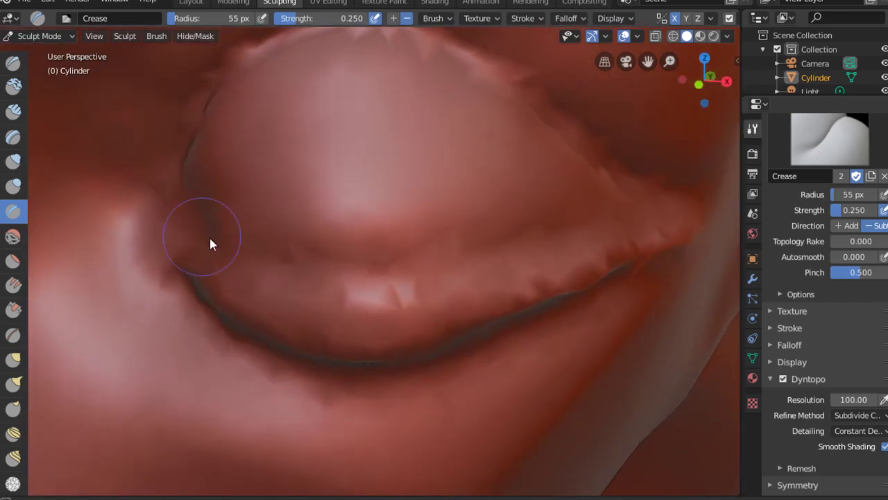
mouse_move(209, 242)
middle_mouse_down()
mouse_move(159, 243)
mouse_move(368, 244)
mouse_move(501, 214)
mouse_move(408, 304)
mouse_move(313, 320)
middle_mouse_up()
scroll(578, 276, "up", 2)
scroll(578, 277, "down", 3)
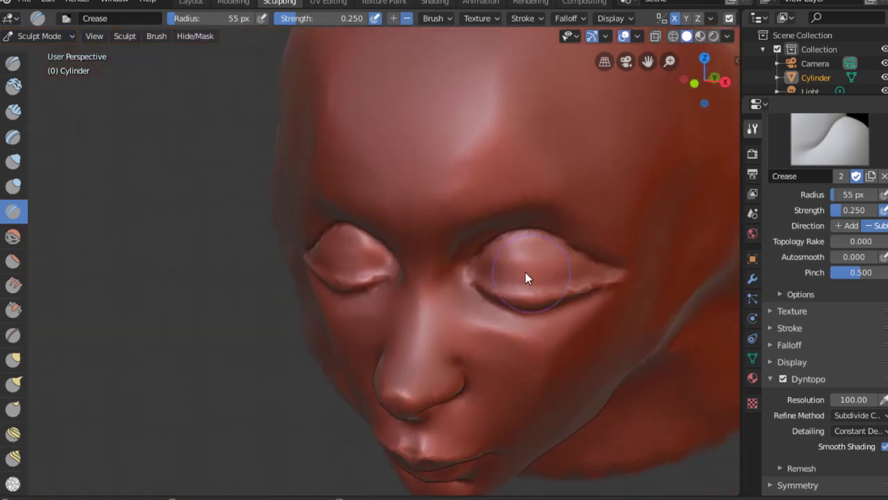
From a frontal view of both eyes, enlarge the brush to 99, then 154 px.
mouse_move(526, 272)
middle_mouse_down()
mouse_move(617, 245)
mouse_move(544, 275)
mouse_move(596, 262)
mouse_move(492, 262)
middle_mouse_up()
scroll(596, 262, "up", 2)
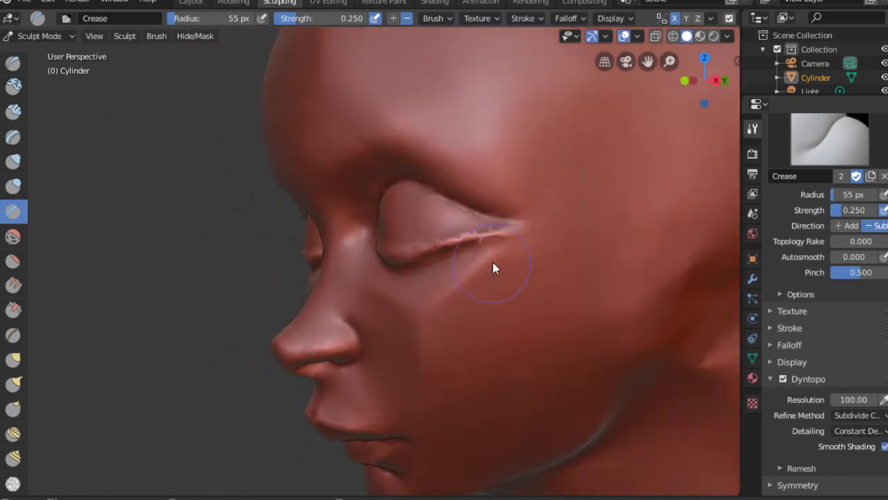
scroll(492, 263, "up", 2)
key("f")
left_click(494, 260)
key("f")
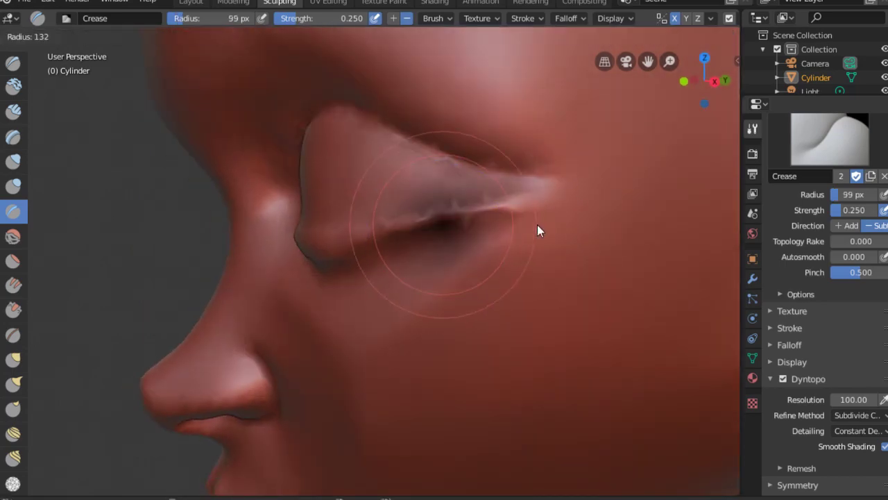
left_click(533, 198)
Pull the eye region with Grab, then at 129 px nudge the eyelid into place.
key("g")
left_click_drag(536, 198, 401, 227)
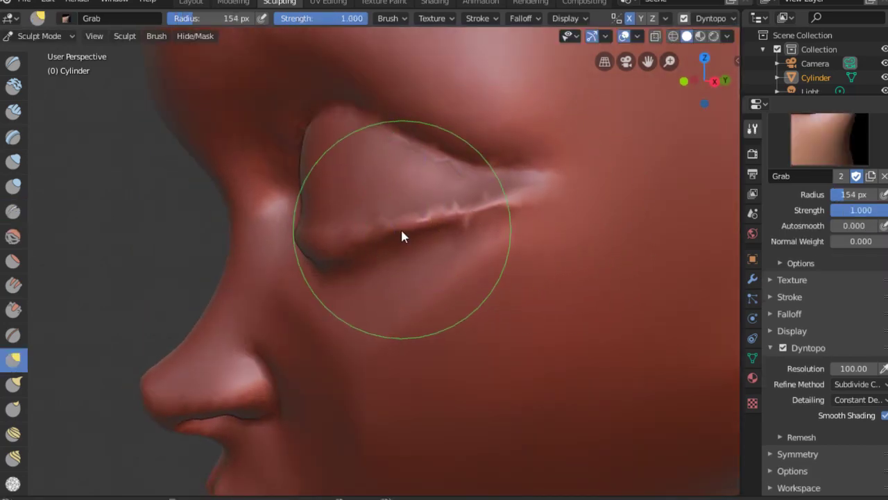
mouse_move(400, 226)
middle_mouse_down()
mouse_move(400, 247)
mouse_move(344, 224)
mouse_move(355, 249)
mouse_move(226, 238)
middle_mouse_up()
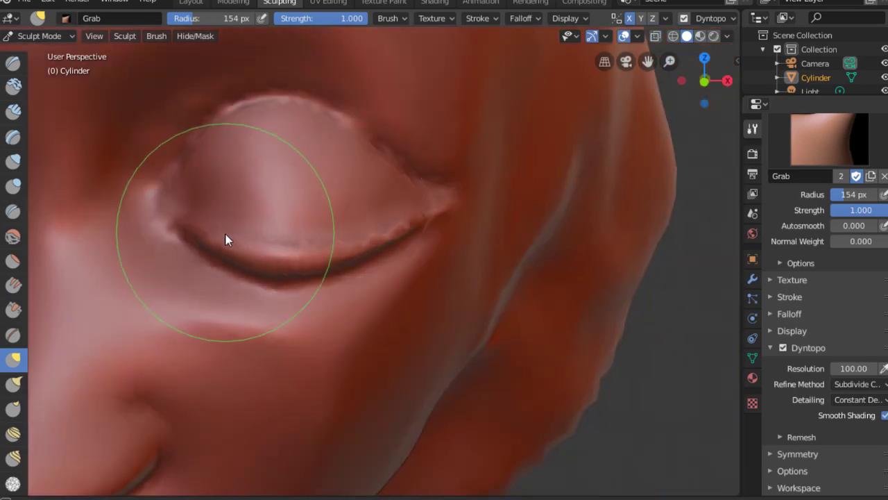
key("f")
left_click(284, 227)
mouse_move(284, 227)
middle_mouse_down()
mouse_move(321, 257)
mouse_move(449, 189)
mouse_move(411, 212)
middle_mouse_up()
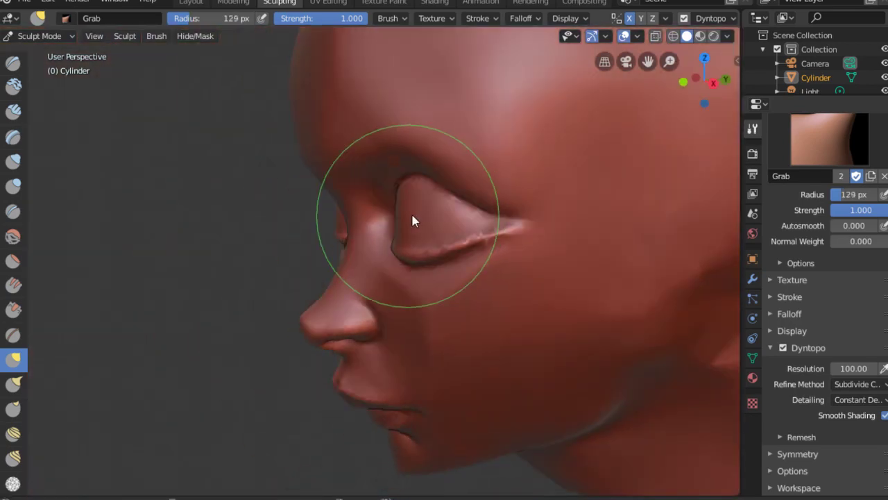
left_click_drag(411, 212, 403, 224)
mouse_move(402, 225)
middle_mouse_down()
mouse_move(388, 243)
mouse_move(365, 241)
mouse_move(481, 220)
mouse_move(450, 283)
mouse_move(319, 313)
mouse_move(273, 239)
mouse_move(292, 232)
mouse_move(246, 228)
middle_mouse_up()
Resize Grab to 97, then 153 px, and pull the eye socket into a new position.
key("f")
left_click(250, 239)
scroll(244, 227, "up", 1)
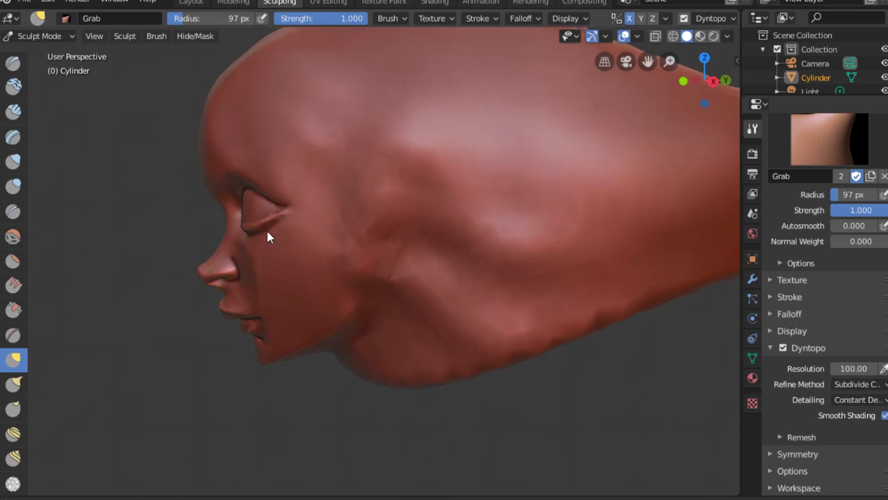
scroll(267, 231, "up", 2)
key("f")
left_click(246, 239)
mouse_move(275, 231)
left_mouse_down()
mouse_move(249, 223)
mouse_move(311, 220)
left_mouse_up()
mouse_move(310, 220)
middle_mouse_down()
mouse_move(319, 264)
mouse_move(347, 236)
mouse_move(311, 300)
mouse_move(323, 273)
middle_mouse_up()
Nudge the eyelid slightly with Grab at 127 px, seen in side profile.
key("f")
left_click(251, 292)
mouse_move(270, 275)
middle_mouse_down()
mouse_move(277, 232)
mouse_move(399, 205)
mouse_move(361, 215)
mouse_move(368, 159)
mouse_move(328, 205)
middle_mouse_up()
key("f")
left_click(320, 225)
key("f")
left_click(329, 224)
left_click_drag(328, 205, 316, 195)
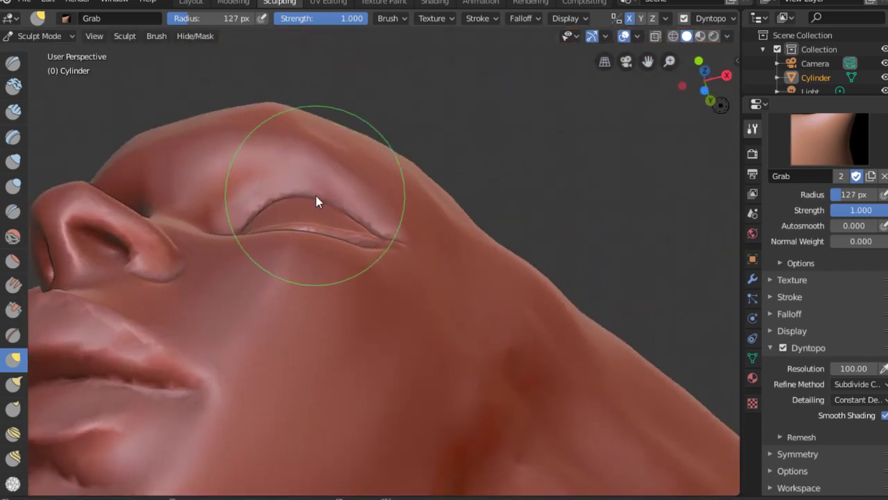
Set Grab to 132 px and reshape the eyelid from a low front view.
mouse_move(315, 195)
middle_mouse_down()
mouse_move(257, 297)
mouse_move(266, 296)
mouse_move(223, 304)
middle_mouse_up()
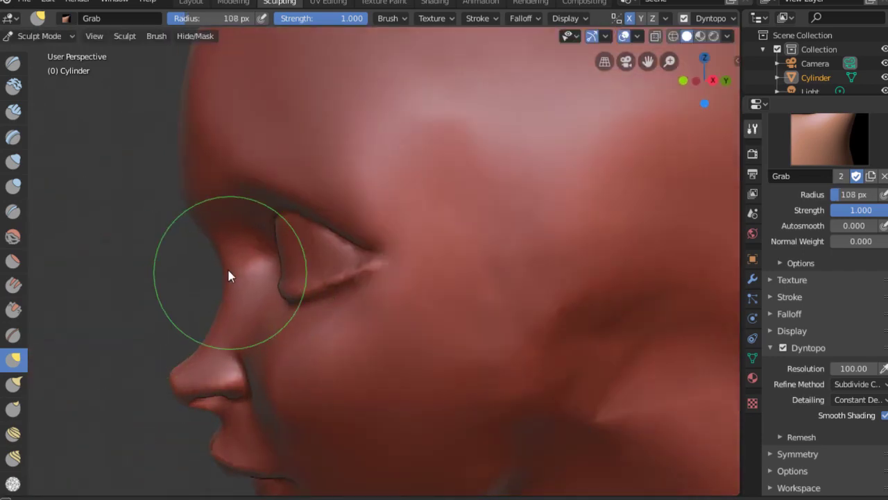
mouse_move(227, 266)
middle_mouse_down()
mouse_move(250, 310)
mouse_move(279, 292)
mouse_move(274, 279)
mouse_move(284, 278)
mouse_move(289, 250)
mouse_move(307, 275)
mouse_move(333, 254)
middle_mouse_up()
key("f")
left_click(285, 281)
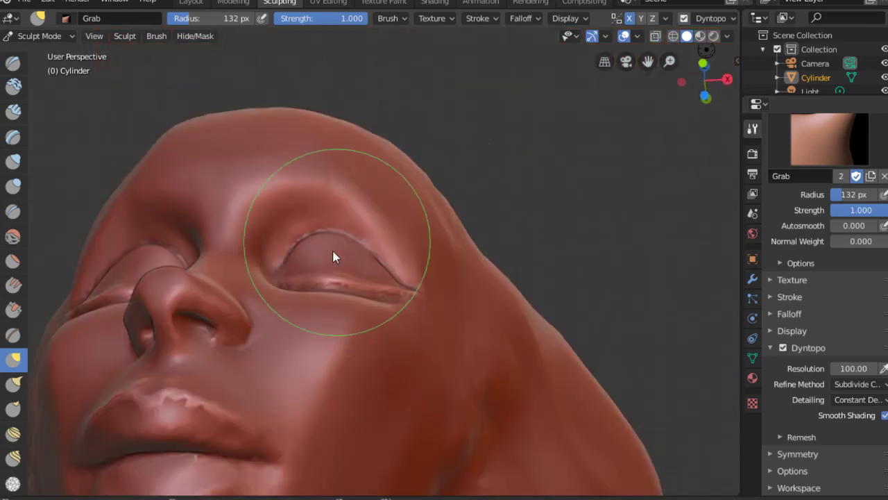
left_click_drag(334, 254, 301, 277)
mouse_move(351, 259)
middle_mouse_down()
mouse_move(357, 243)
mouse_move(347, 353)
mouse_move(357, 270)
mouse_move(383, 276)
mouse_move(359, 310)
mouse_move(389, 271)
mouse_move(362, 370)
mouse_move(392, 259)
mouse_move(346, 363)
middle_mouse_up()
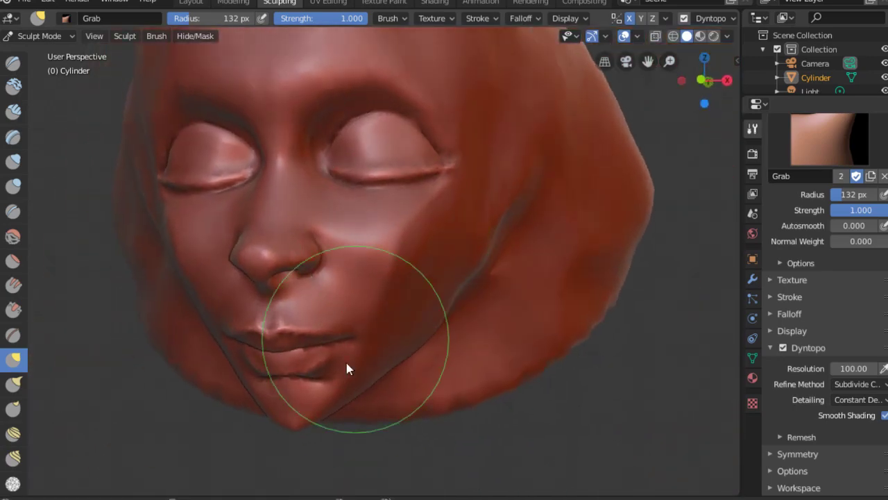
Pull the chin and lower lip up and sideways with an 81 px Grab brush.
key("f")
left_click(305, 419)
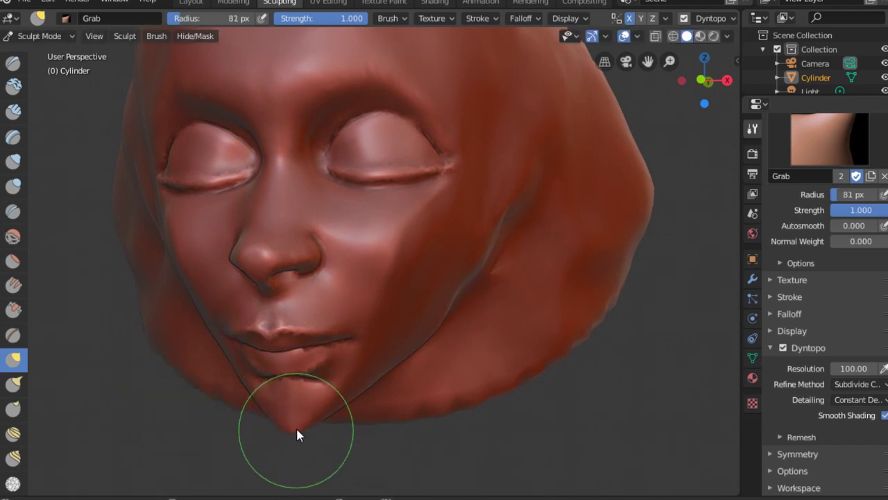
mouse_move(296, 426)
left_mouse_down()
mouse_move(332, 392)
mouse_move(386, 278)
left_mouse_up()
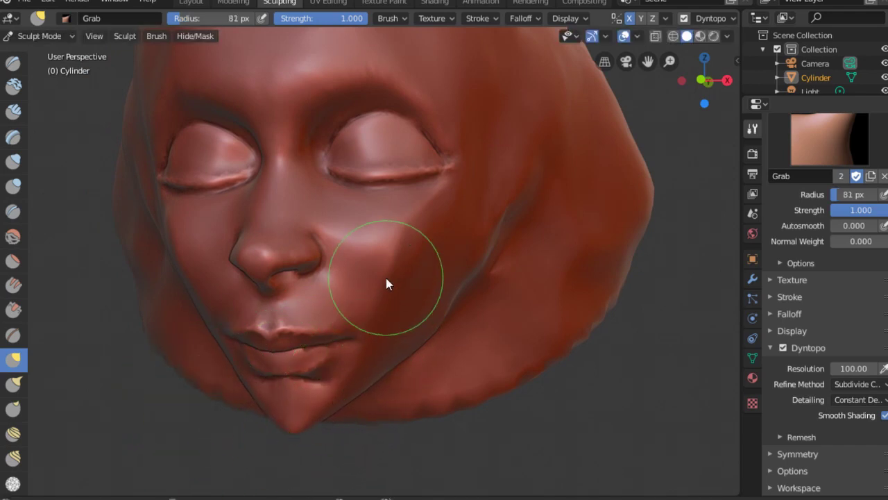
middle_click_drag(386, 278, 279, 400)
Orbit to a three-quarter view of the face, stepping the Grab brush from 177 down to 49 px.
key("f")
left_click(460, 393)
middle_click_drag(460, 393, 385, 409)
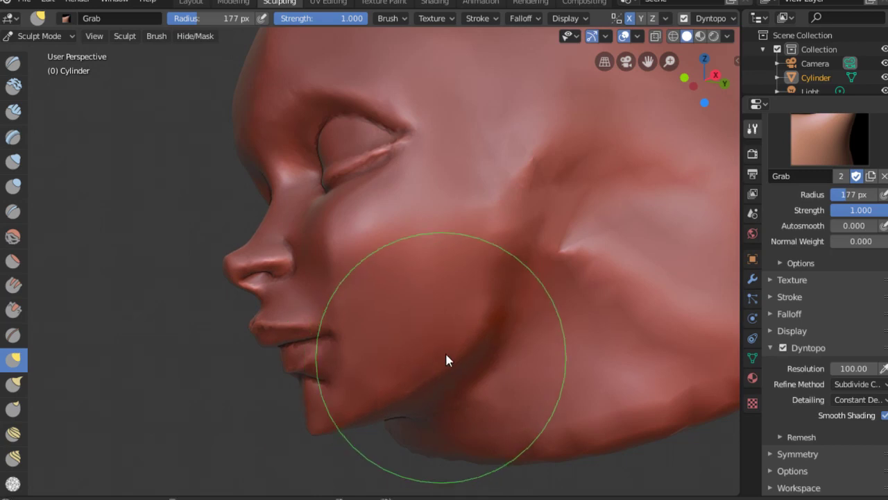
middle_click_drag(449, 356, 292, 301)
key("f")
left_click(273, 339)
key("f")
left_click(256, 360)
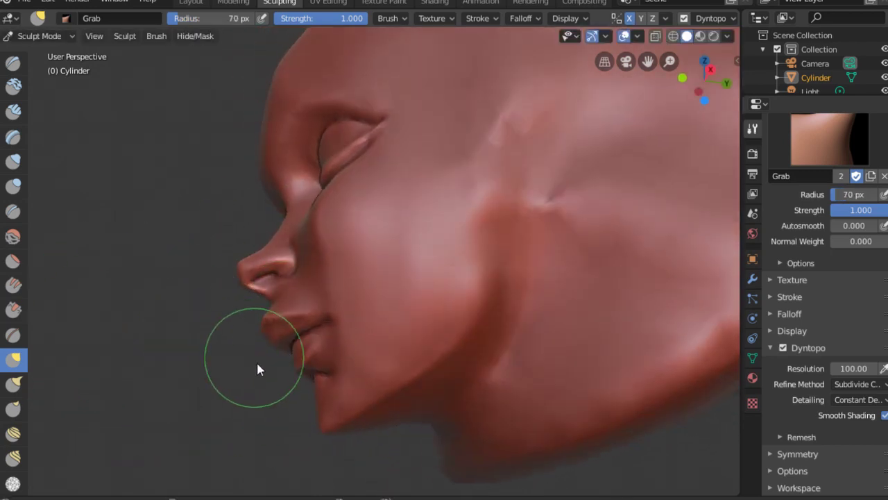
key("f")
left_click(267, 333)
mouse_move(267, 357)
middle_mouse_down()
mouse_move(274, 347)
mouse_move(254, 358)
mouse_move(347, 326)
mouse_move(368, 339)
mouse_move(474, 312)
mouse_move(402, 302)
mouse_move(476, 231)
mouse_move(460, 236)
middle_mouse_up()
Turn to a front view and reshape the face with a 69 px Grab brush, then shrink to 56 px.
key("f")
left_click(583, 232)
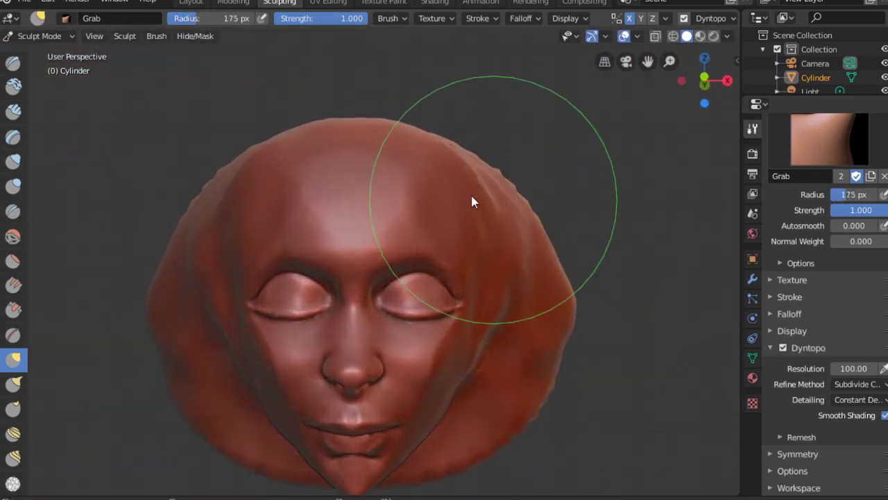
mouse_move(472, 199)
middle_mouse_down()
mouse_move(426, 224)
mouse_move(507, 248)
mouse_move(525, 284)
mouse_move(498, 330)
mouse_move(409, 298)
middle_mouse_up()
key("f")
left_click(485, 333)
key("f")
left_click(398, 298)
left_click_drag(398, 298, 415, 283)
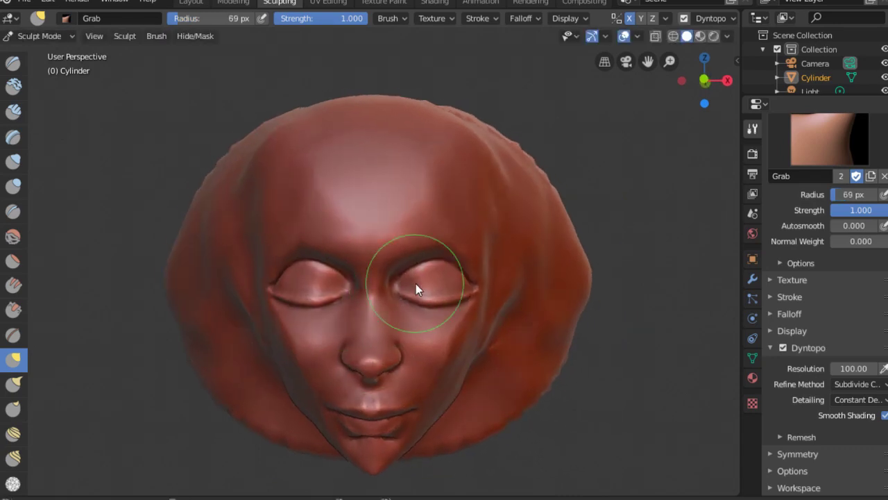
middle_click_drag(417, 284, 397, 301)
key("f")
left_click(397, 301)
scroll(16, 327, "down", 5)
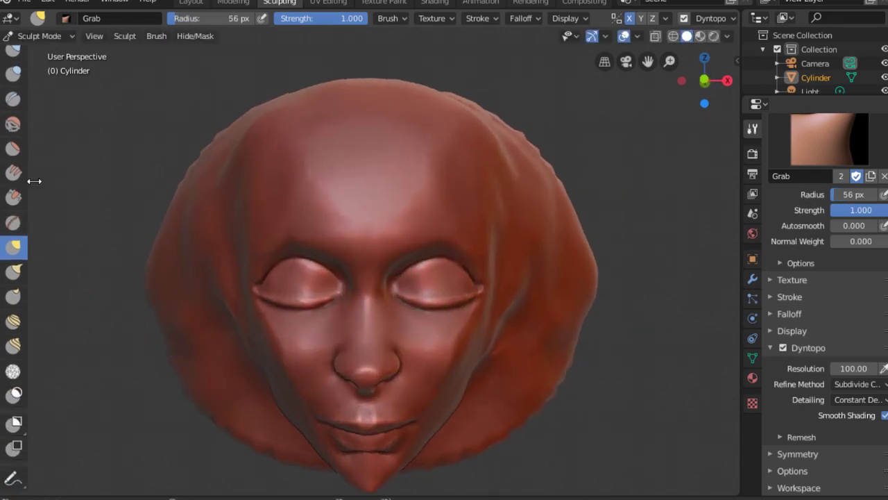
scroll(465, 295, "up", 2)
Swell both closed eyelids with mirrored strokes of a 117 px Blob brush.
scroll(486, 288, "up", 2)
key("f")
left_click(494, 283)
left_click(14, 72)
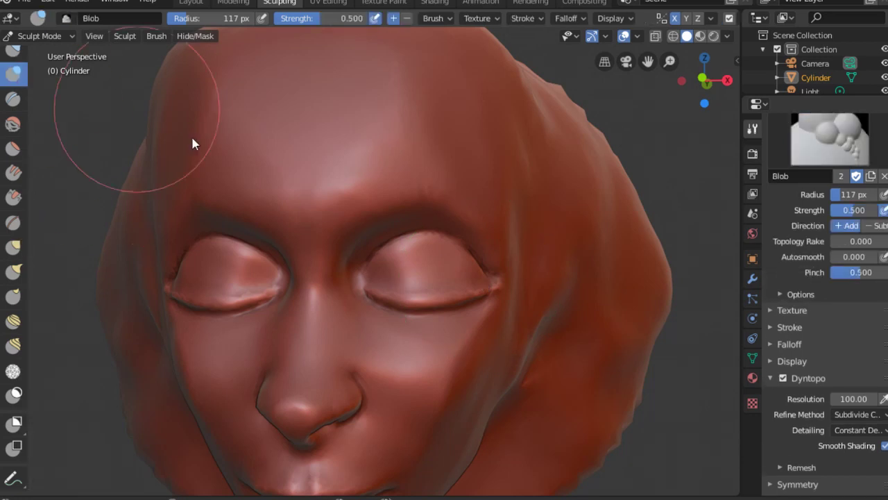
scroll(437, 277, "down", 3)
left_click_drag(483, 264, 397, 292)
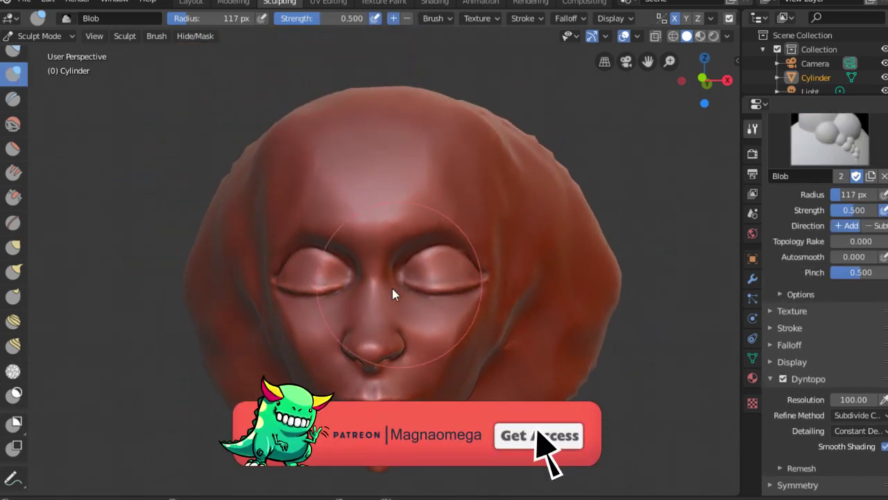
mouse_move(476, 284)
left_mouse_down()
mouse_move(463, 272)
mouse_move(429, 271)
mouse_move(447, 274)
mouse_move(434, 277)
mouse_move(452, 301)
mouse_move(439, 286)
left_mouse_up()
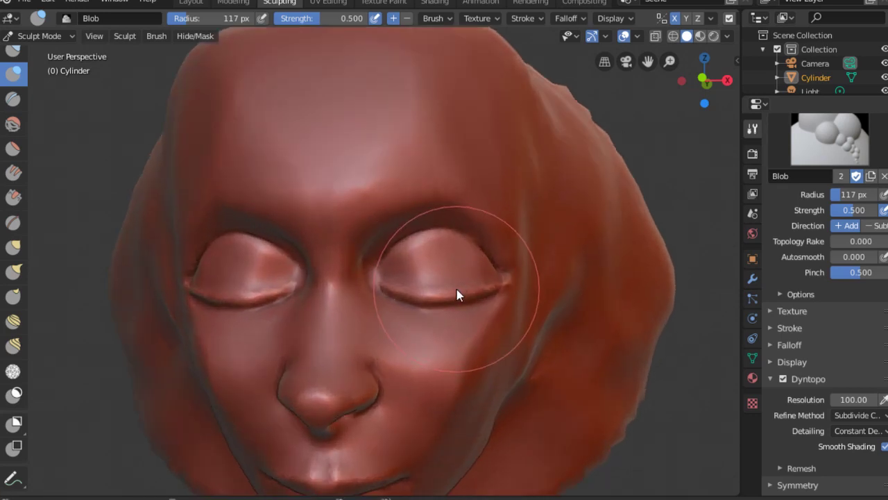
Pull the upper lids into shape with the Grab brush at 77 and 62 px, ending at 42 px.
key("g")
key("f")
left_click(444, 284)
mouse_move(467, 254)
left_mouse_down()
mouse_move(426, 243)
mouse_move(486, 260)
left_mouse_up()
mouse_move(486, 260)
middle_mouse_down()
mouse_move(510, 285)
mouse_move(475, 286)
mouse_move(468, 262)
mouse_move(391, 268)
middle_mouse_up()
key("f")
left_click(383, 270)
left_click_drag(410, 256, 441, 252)
mouse_move(441, 251)
middle_mouse_down()
mouse_move(494, 277)
mouse_move(452, 245)
mouse_move(486, 272)
mouse_move(458, 259)
mouse_move(456, 270)
mouse_move(380, 284)
mouse_move(429, 251)
middle_mouse_up()
key("f")
left_click(378, 286)
Build up the brow ridge above the eyelid with a 79 px Clay Strips brush.
scroll(426, 271, "up", 3)
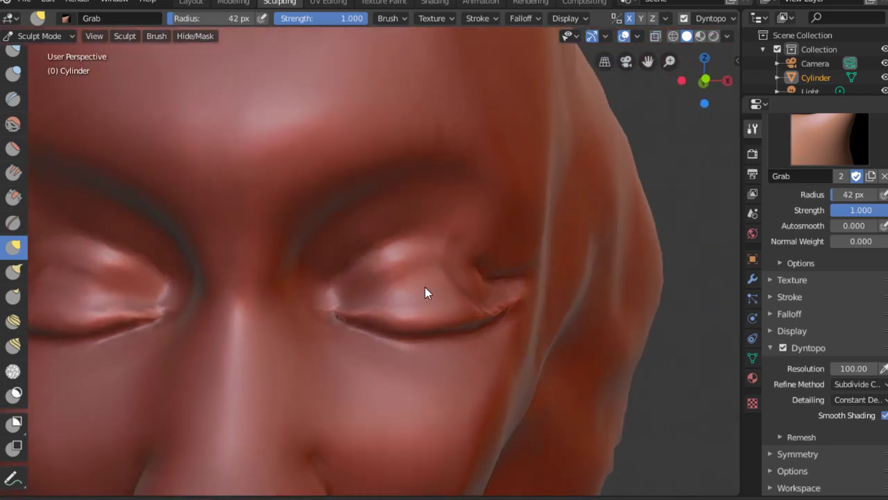
key("c")
mouse_move(372, 281)
middle_mouse_down()
mouse_move(349, 303)
mouse_move(416, 275)
mouse_move(489, 297)
mouse_move(554, 264)
mouse_move(428, 323)
middle_mouse_up()
scroll(427, 324, "down", 2)
scroll(427, 292, "up", 3)
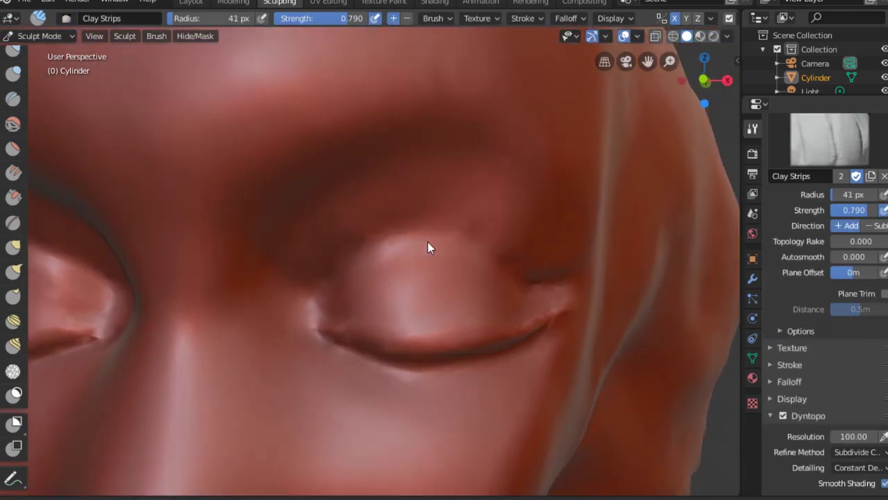
scroll(428, 246, "up", 2)
key("f")
left_click(353, 229)
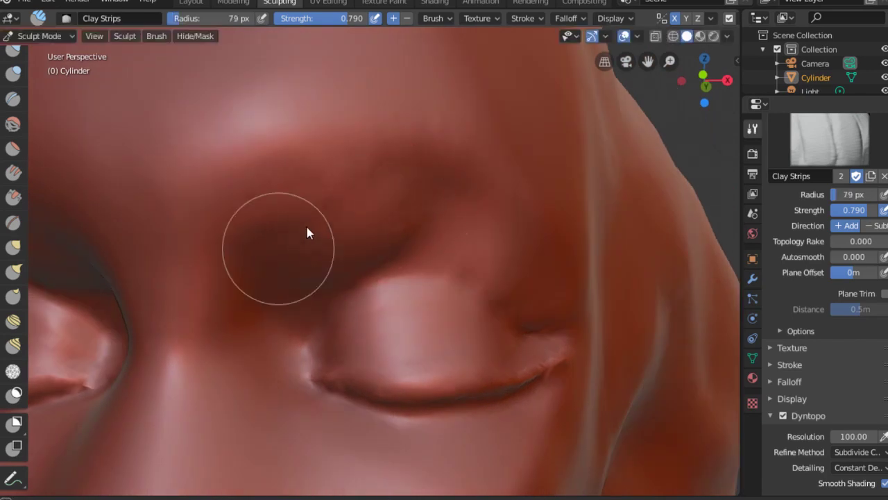
middle_click_drag(307, 232, 460, 208)
middle_click_drag(428, 180, 443, 181)
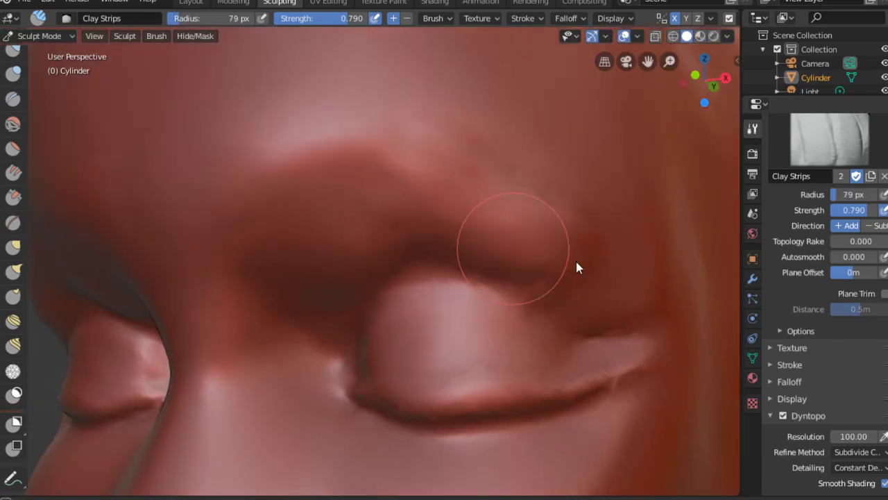
Orbit around the eye to review the brow ridge, switching back to the Grab brush.
middle_click_drag(525, 240, 466, 229)
scroll(464, 229, "down", 3)
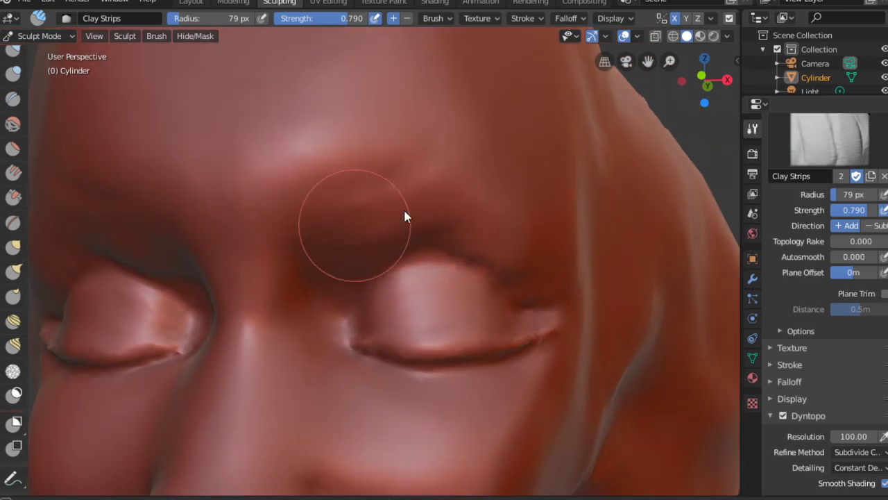
scroll(506, 258, "down", 2)
scroll(506, 271, "up", 2)
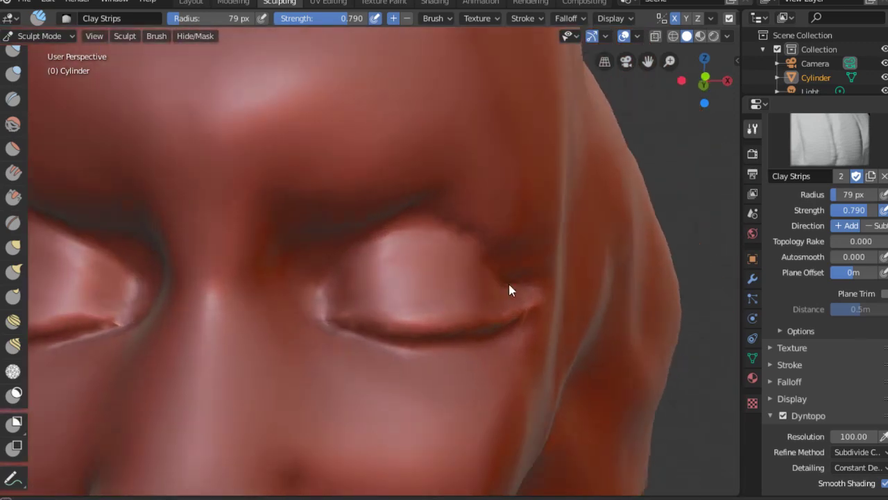
key("g")
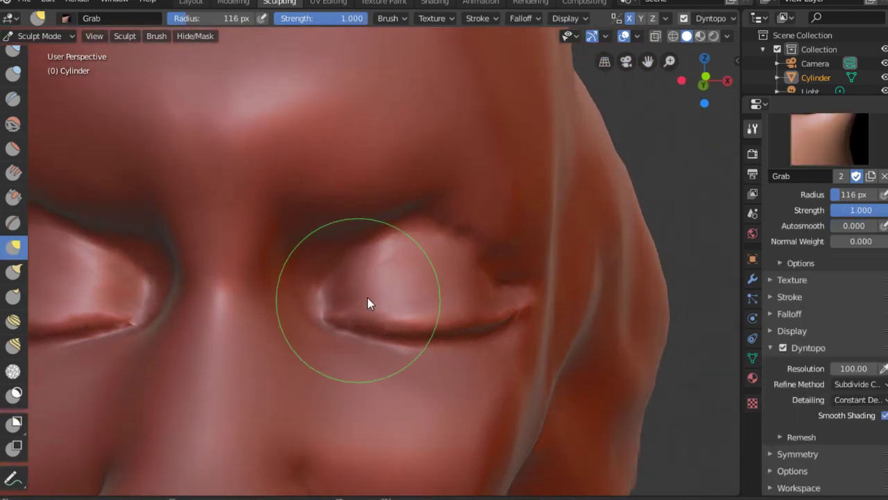
mouse_move(426, 239)
middle_mouse_down()
mouse_move(496, 227)
mouse_move(498, 275)
mouse_move(515, 252)
mouse_move(460, 262)
mouse_move(447, 288)
middle_mouse_up()
scroll(430, 278, "up", 3)
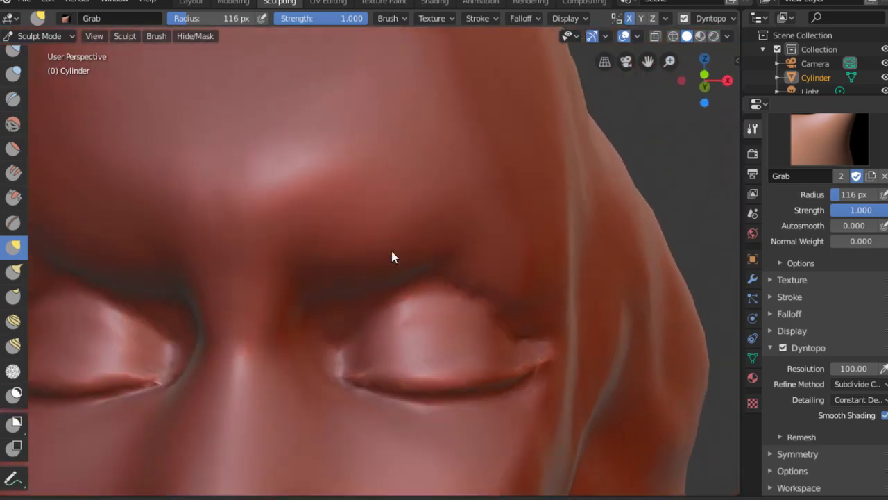
key("shift+c")
Carve and deepen a crease along the brow with a 60 px Crease brush.
key("f")
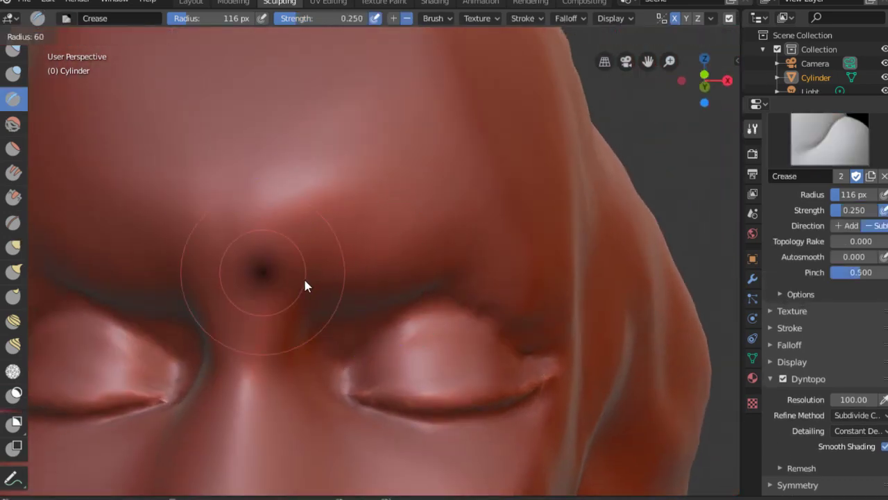
left_click(297, 278)
left_click_drag(419, 253, 511, 252)
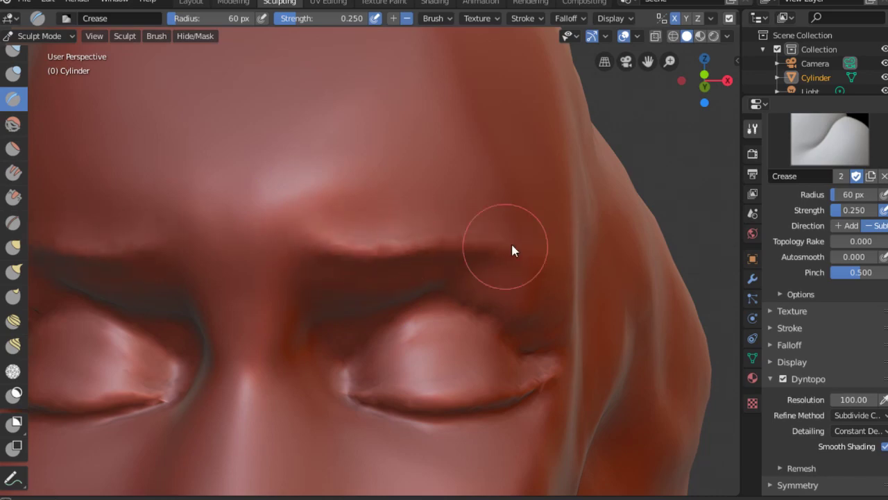
middle_click_drag(512, 252, 462, 240)
middle_click_drag(634, 265, 528, 236)
scroll(361, 228, "down", 4)
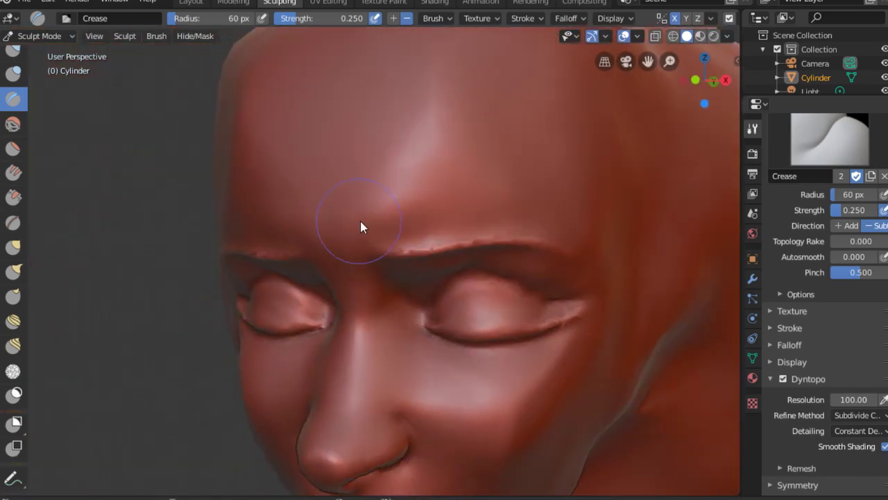
Cut a shallow groove into the forehead and review the brow and eyes from several angles.
left_click_drag(431, 151, 377, 206)
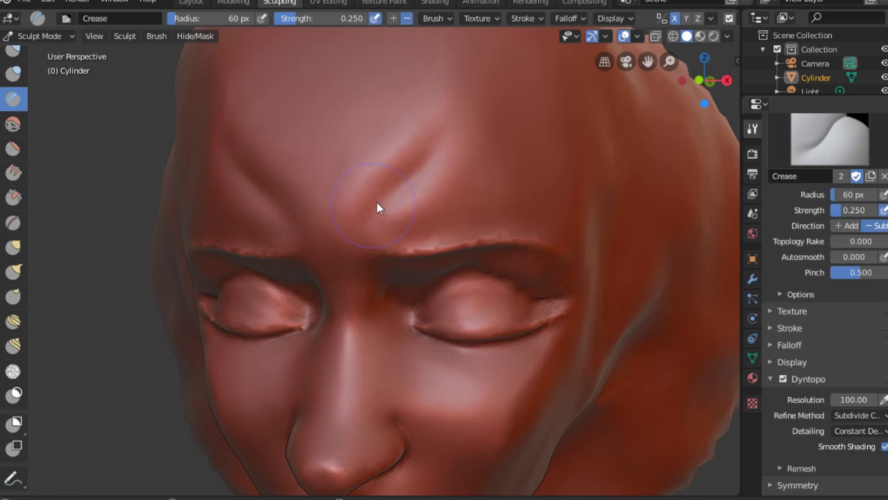
middle_click_drag(453, 157, 456, 173)
scroll(463, 188, "up", 2)
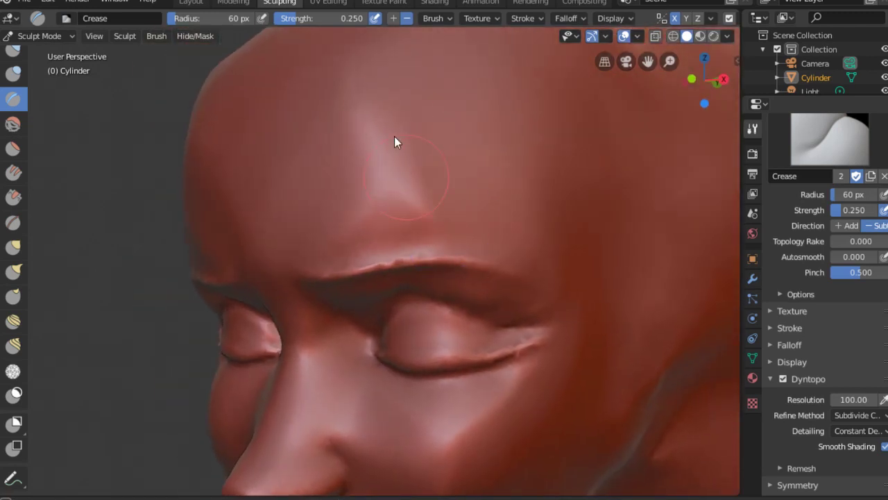
middle_click_drag(394, 136, 383, 197, "shift")
middle_click_drag(328, 238, 367, 188, "shift")
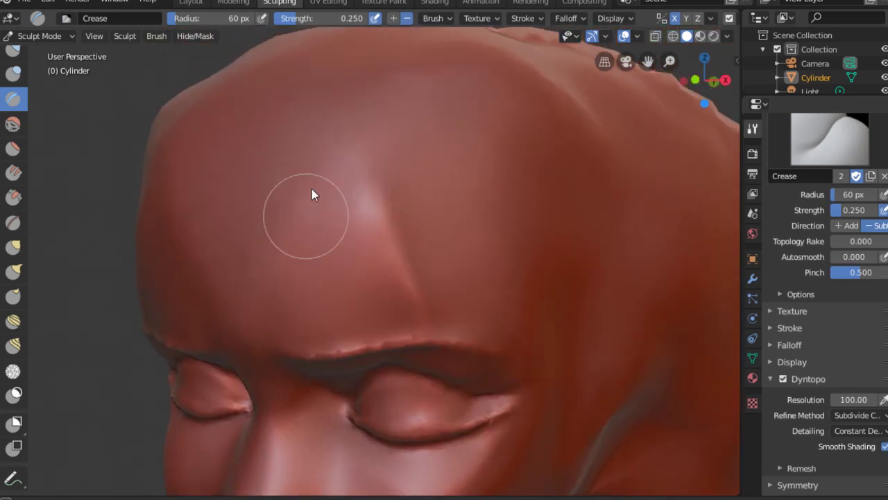
scroll(380, 253, "up", 2)
mouse_move(351, 153)
middle_mouse_down()
mouse_move(387, 271)
mouse_move(407, 393)
mouse_move(447, 317)
middle_mouse_up()
scroll(528, 293, "up", 1)
middle_click_drag(528, 297, 482, 291, "shift")
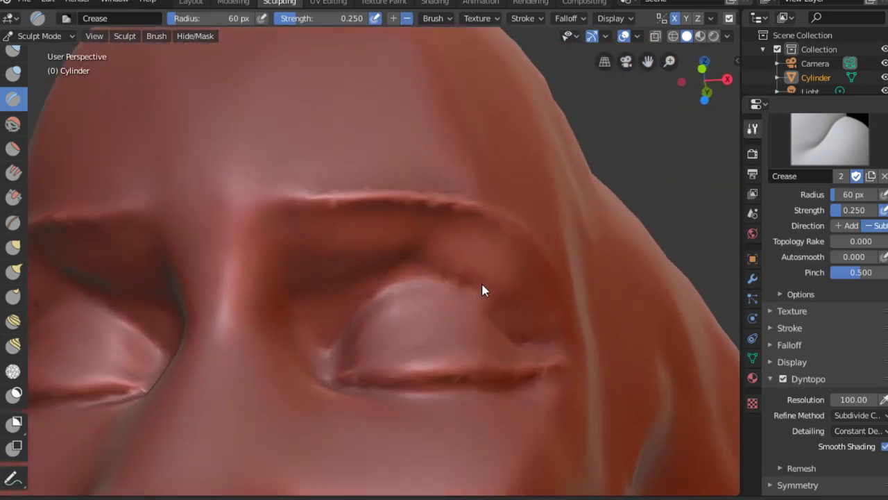
scroll(386, 272, "up", 2)
key("shift+s")
Thicken the upper eyelid with a 69 px Clay Strips brush and inspect both sides.
key("c")
key("f")
left_click(349, 256)
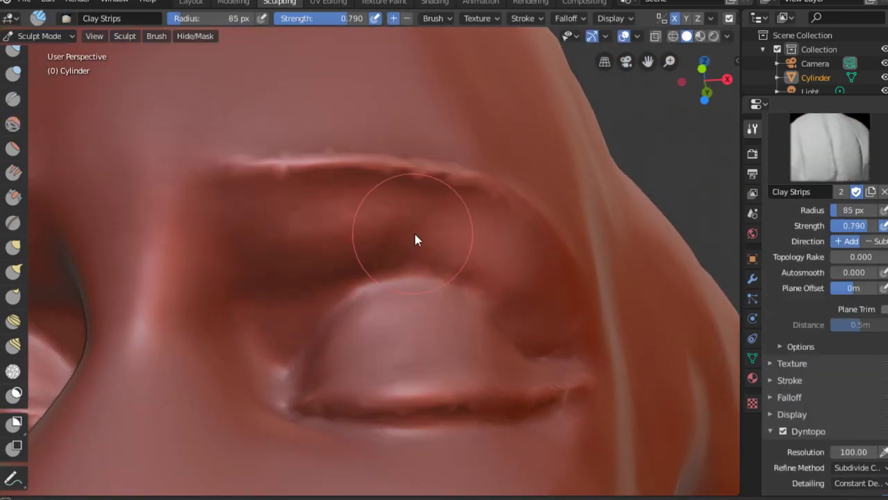
middle_click_drag(258, 293, 330, 265)
mouse_move(330, 265)
left_mouse_down()
mouse_move(409, 225)
mouse_move(516, 243)
left_mouse_up()
mouse_move(515, 244)
middle_mouse_down()
mouse_move(470, 234)
mouse_move(416, 201)
middle_mouse_up()
scroll(614, 261, "down", 3)
scroll(358, 243, "down", 3)
scroll(451, 260, "down", 2)
mouse_move(451, 260)
middle_mouse_down()
mouse_move(414, 230)
mouse_move(373, 148)
mouse_move(486, 159)
mouse_move(431, 205)
middle_mouse_up()
scroll(431, 205, "up", 2)
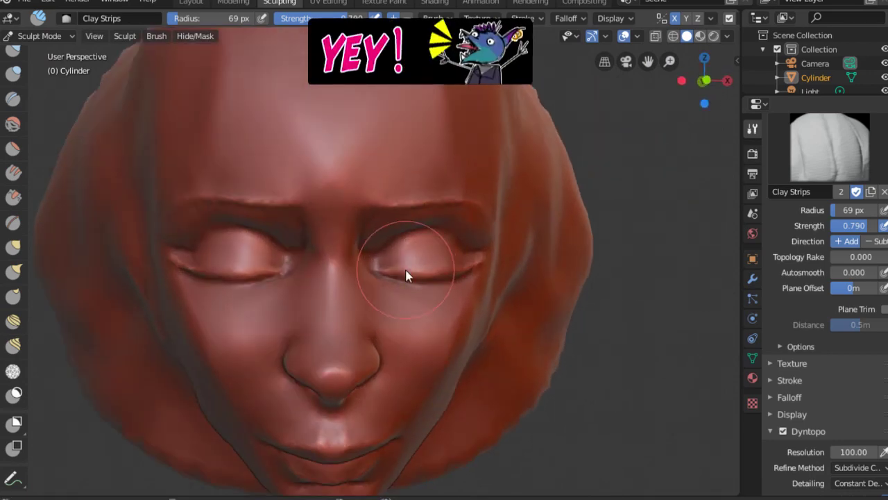
Pull the area between the brows into shape with the Grab brush.
key("g")
mouse_move(377, 257)
left_mouse_down()
mouse_move(460, 253)
mouse_move(394, 211)
left_mouse_up()
scroll(395, 209, "up", 1)
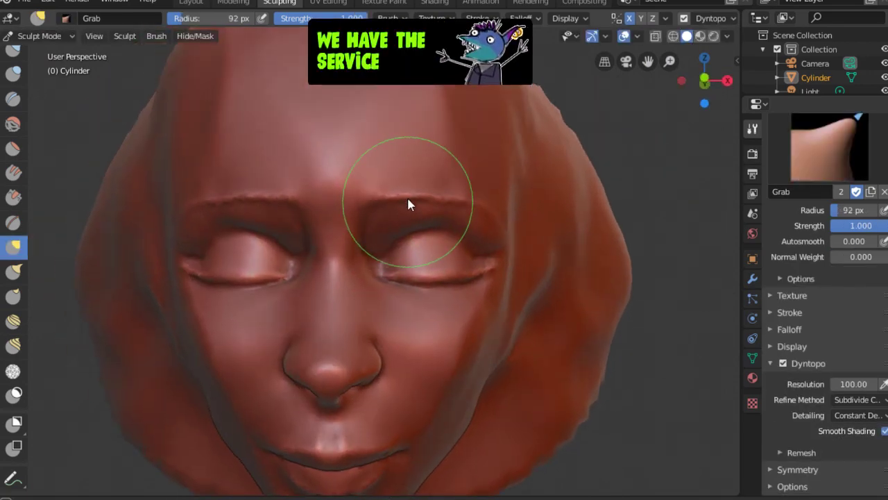
scroll(453, 222, "down", 3)
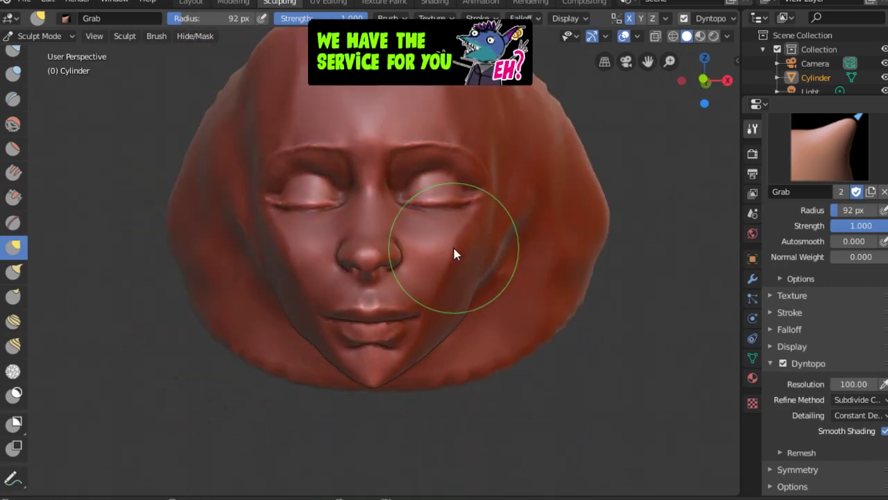
Save the sculpt as plated 001.blend.
left_click(24, 3)
left_click(70, 108)
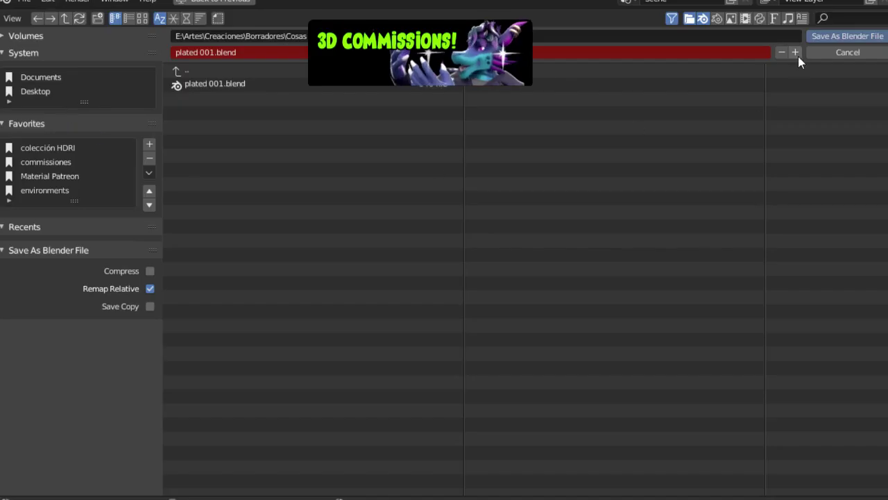
left_click(843, 34)
In Right view, pull the forehead, nose and mouth profile with a 184 px Grab brush.
mouse_move(476, 198)
middle_mouse_down()
mouse_move(515, 258)
mouse_move(508, 289)
mouse_move(545, 224)
mouse_move(535, 215)
middle_mouse_up()
key("KP_3")
key("f")
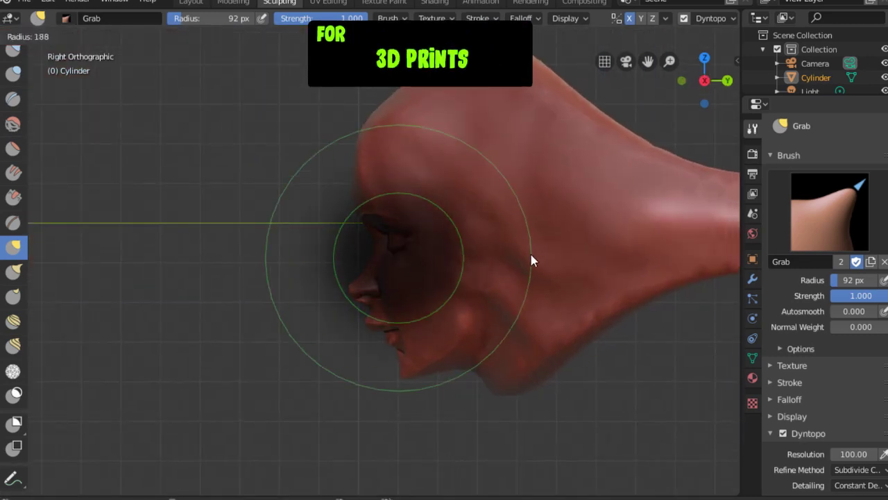
left_click(531, 257)
left_click_drag(365, 212, 361, 221)
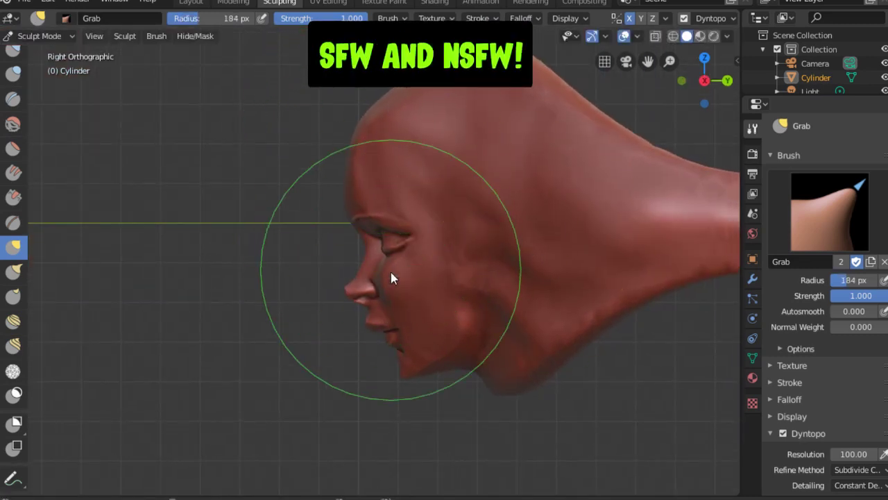
left_click_drag(390, 274, 362, 307)
key("f")
left_click(356, 305)
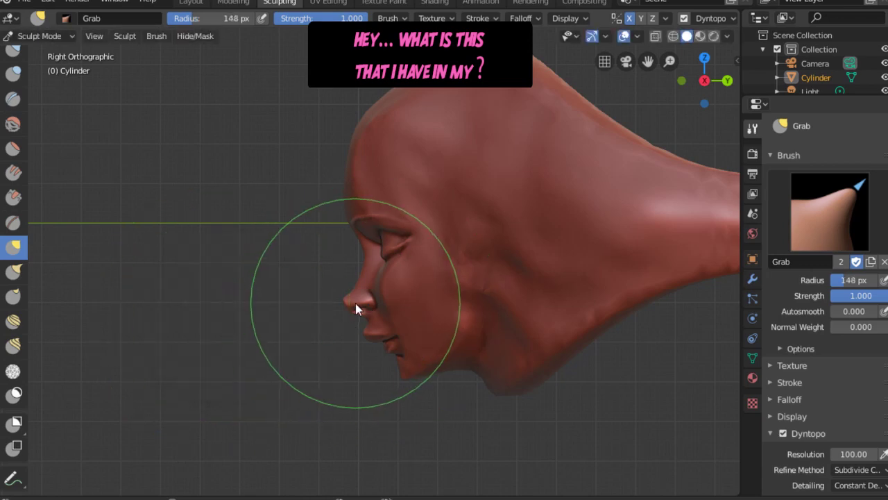
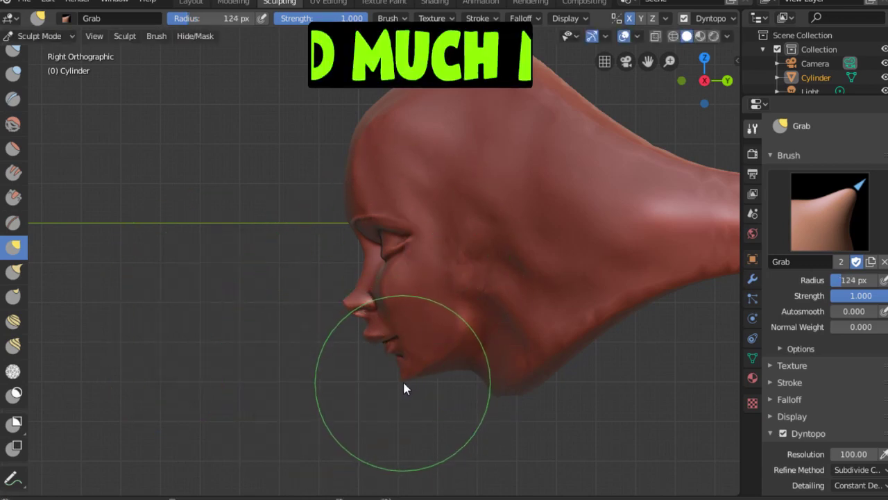
From a front view, shrink the Grab brush to 57 px and reshape the eyelids and brows.
key("KP_1")
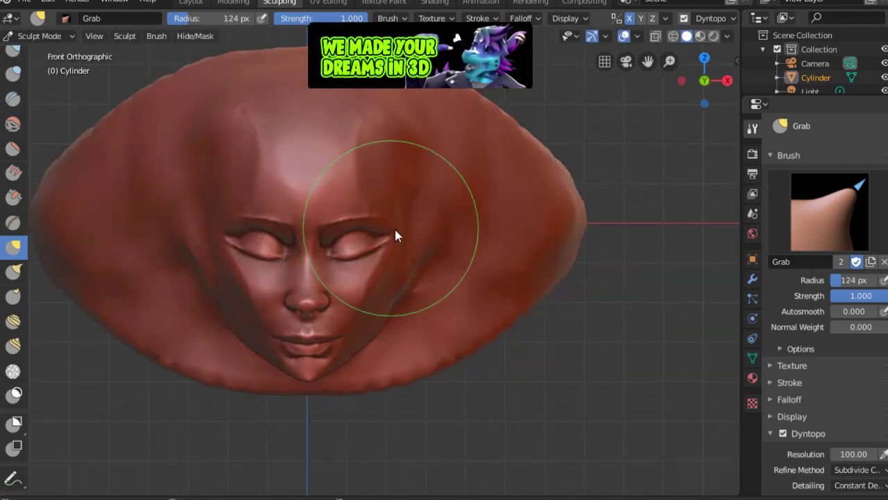
key("f")
left_click(409, 273)
key("f")
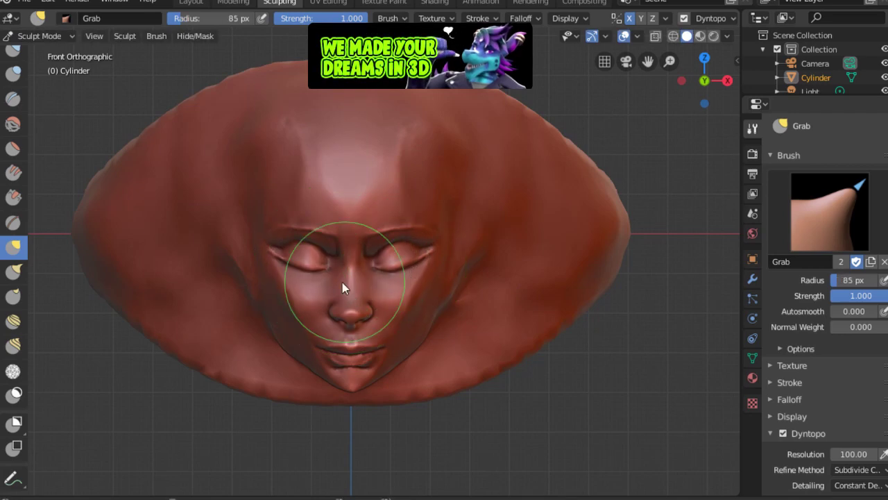
left_click(342, 282)
mouse_move(321, 268)
left_mouse_down()
mouse_move(295, 262)
mouse_move(323, 235)
mouse_move(322, 269)
mouse_move(322, 262)
left_mouse_up()
Enlarge the Grab brush to 95 px and pull the lips into a better shape.
key("f")
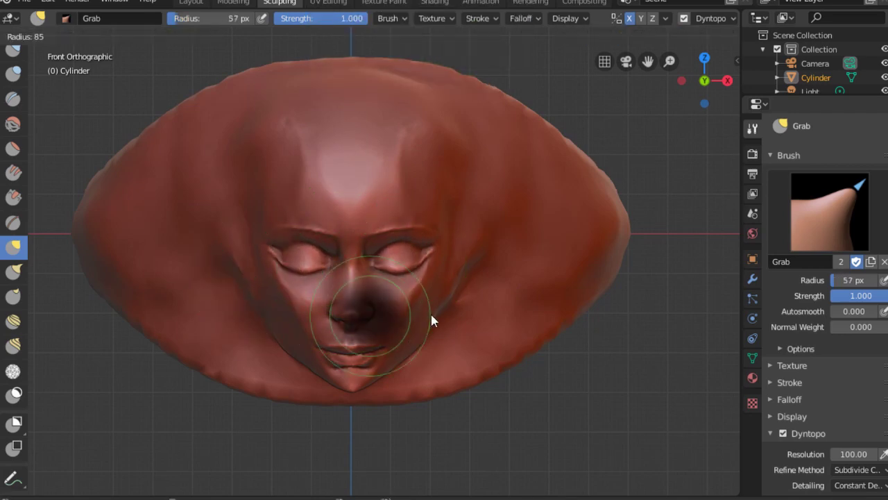
left_click(430, 312)
scroll(344, 350, "up", 4)
left_click_drag(313, 353, 334, 346)
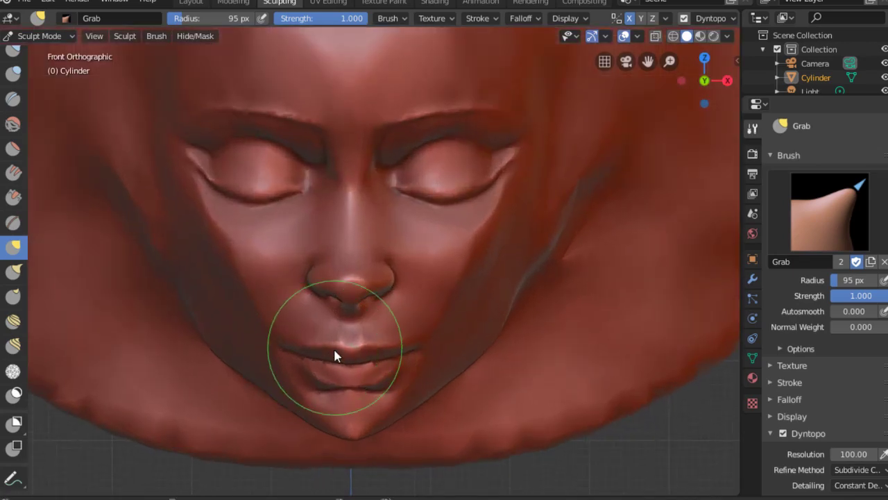
Briefly try Inflate, then reshape the lower lip from the side with an 81 px Grab brush.
key("i")
middle_click_drag(314, 362, 306, 401)
scroll(303, 396, "down", 8)
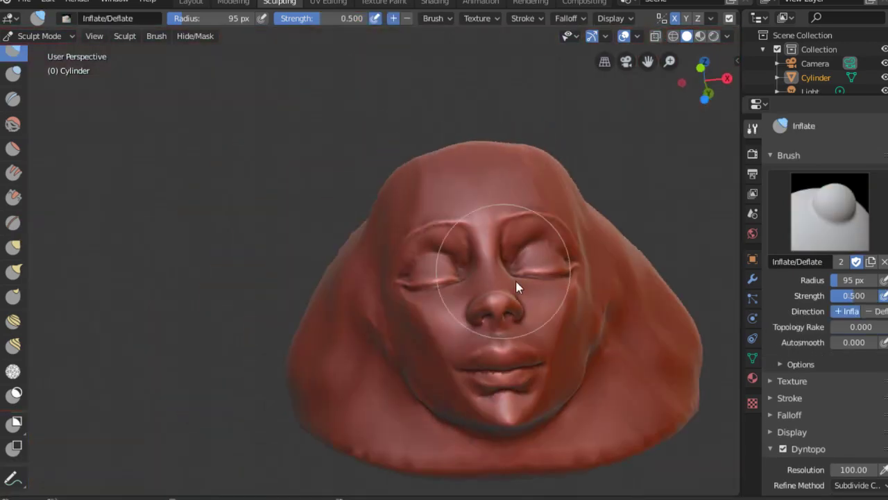
scroll(534, 367, "up", 2)
mouse_move(517, 291)
middle_mouse_down()
mouse_move(534, 366)
mouse_move(450, 322)
mouse_move(499, 359)
mouse_move(440, 295)
mouse_move(421, 315)
mouse_move(425, 333)
middle_mouse_up()
scroll(500, 358, "up", 2)
key("g")
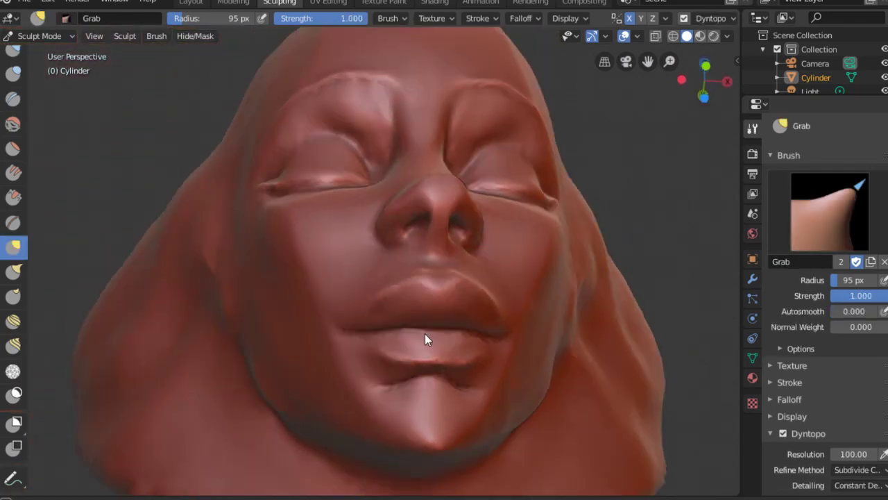
key("f")
left_click(391, 340)
left_click_drag(398, 335, 415, 349)
Reshape the lips from a three-quarter side view with an 89 px Grab brush, then return to front.
mouse_move(415, 344)
middle_mouse_down()
mouse_move(407, 354)
mouse_move(396, 341)
mouse_move(432, 341)
mouse_move(435, 312)
mouse_move(359, 349)
mouse_move(360, 335)
mouse_move(382, 323)
middle_mouse_up()
key("f")
left_click(406, 317)
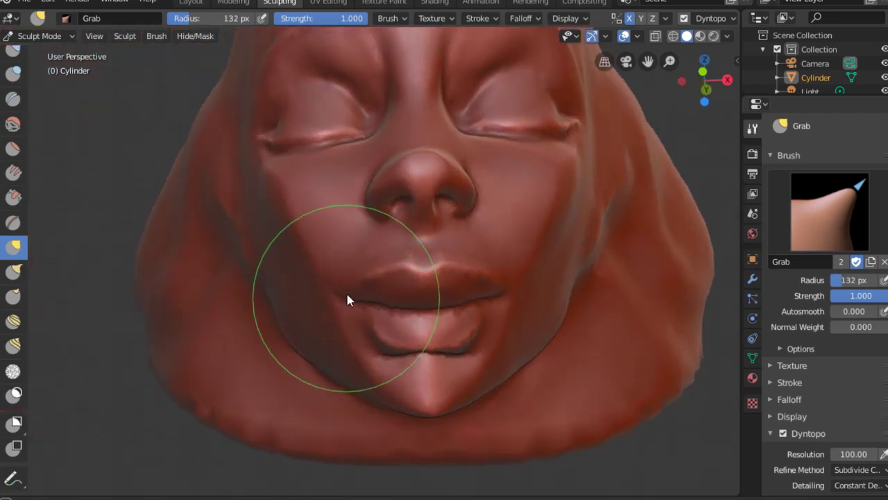
key("f")
left_click(333, 312)
middle_click_drag(340, 288, 366, 309)
key("f")
left_click(366, 309)
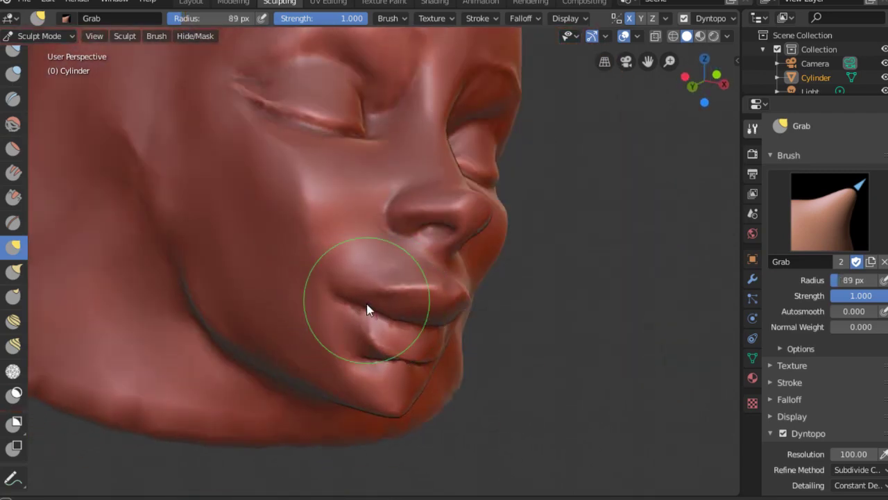
left_click_drag(367, 308, 349, 292)
mouse_move(362, 262)
middle_mouse_down()
mouse_move(381, 261)
mouse_move(410, 317)
mouse_move(371, 312)
mouse_move(393, 347)
mouse_move(457, 344)
mouse_move(529, 317)
mouse_move(464, 305)
mouse_move(444, 327)
mouse_move(451, 309)
mouse_move(411, 318)
middle_mouse_up()
scroll(456, 339, "down", 3)
scroll(465, 306, "up", 4)
Shape the nostrils from side and underneath with Clay Strips at 49 px and Grab at 118 px.
key("c")
key("f")
left_click(412, 317)
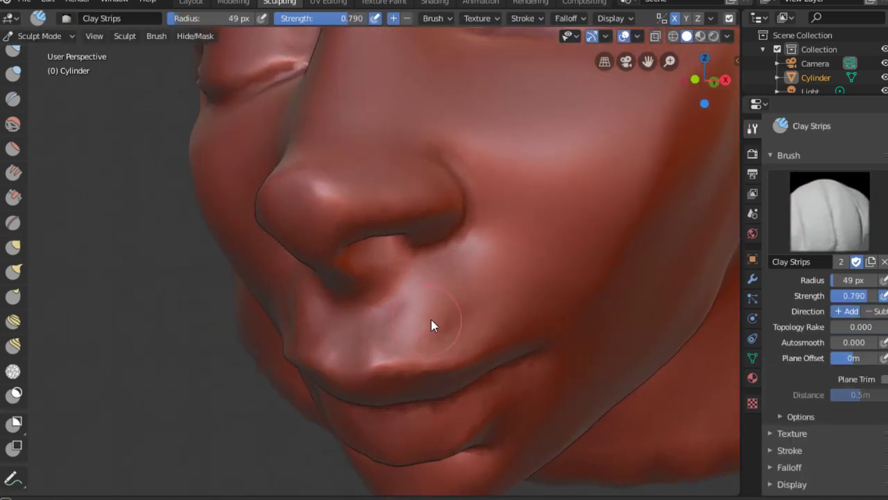
mouse_move(460, 301)
middle_mouse_down()
mouse_move(422, 292)
mouse_move(484, 266)
mouse_move(452, 259)
mouse_move(474, 228)
mouse_move(411, 269)
mouse_move(426, 309)
mouse_move(426, 275)
mouse_move(407, 271)
middle_mouse_up()
key("g")
key("f")
left_click(474, 227)
key("f")
left_click(409, 267)
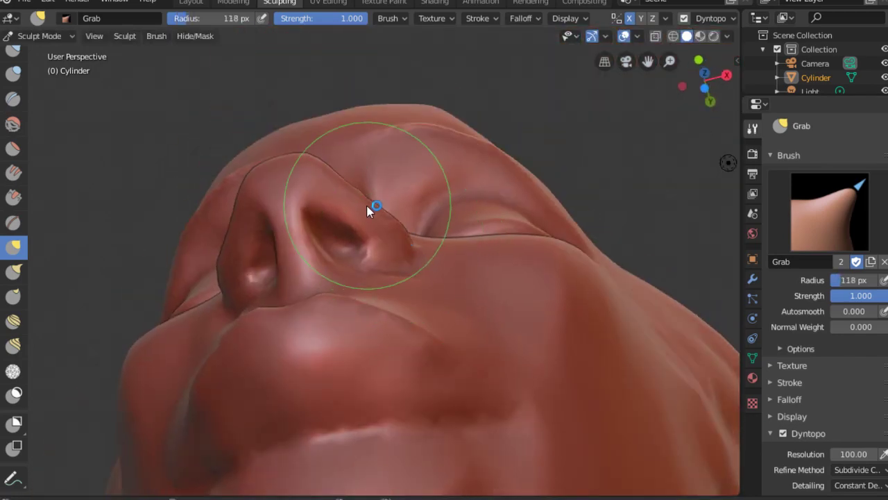
mouse_move(410, 225)
middle_mouse_down()
mouse_move(498, 246)
mouse_move(416, 293)
mouse_move(378, 292)
mouse_move(391, 273)
middle_mouse_up()
Build up the cheeks with Clay Strips and a 118 px Grab brush, checking nose and lips from several angles.
key("c")
middle_click_drag(357, 233, 277, 147)
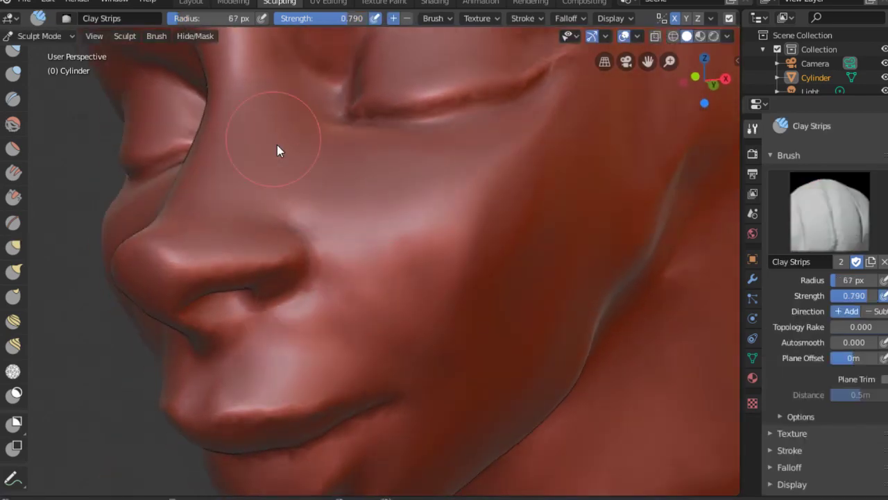
mouse_move(354, 308)
middle_mouse_down()
mouse_move(340, 310)
mouse_move(390, 317)
mouse_move(329, 354)
mouse_move(412, 310)
middle_mouse_up()
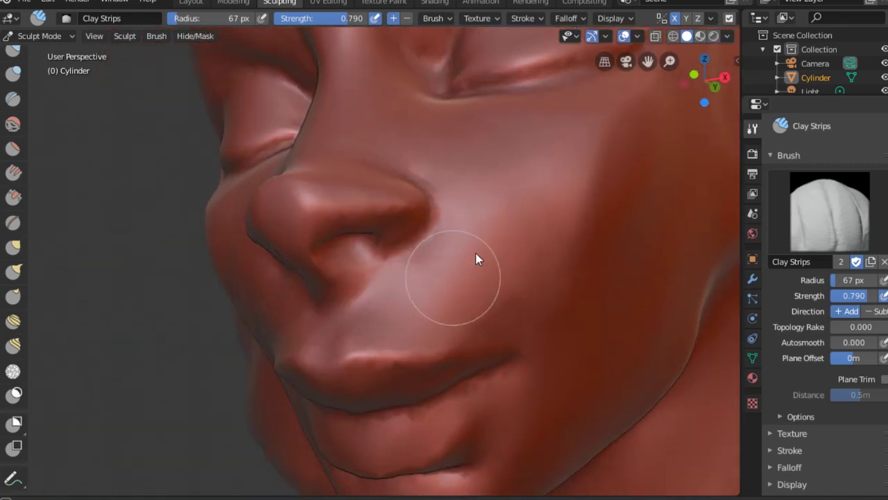
mouse_move(476, 256)
middle_mouse_down()
mouse_move(452, 301)
mouse_move(420, 317)
middle_mouse_up()
mouse_move(259, 234)
middle_mouse_down()
mouse_move(305, 252)
mouse_move(289, 243)
mouse_move(484, 248)
mouse_move(510, 260)
middle_mouse_up()
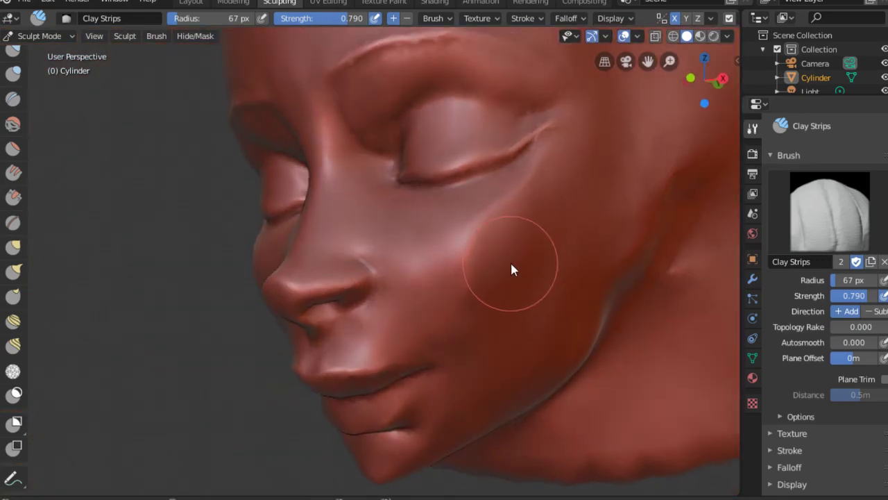
key("g")
key("f")
left_click(553, 223)
mouse_move(553, 223)
middle_mouse_down()
mouse_move(496, 145)
mouse_move(523, 115)
middle_mouse_up()
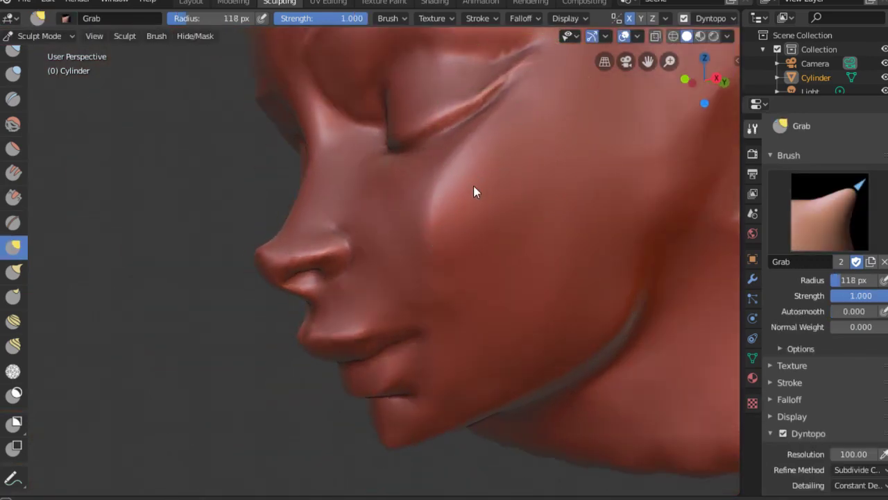
mouse_move(473, 185)
middle_mouse_down()
mouse_move(481, 218)
mouse_move(417, 234)
middle_mouse_up()
mouse_move(413, 296)
middle_mouse_down()
mouse_move(444, 290)
mouse_move(435, 199)
middle_mouse_up()
Deepen the fold between cheek and mouth with a 55 px Crease brush.
key("shift+c")
key("f")
left_click(361, 290)
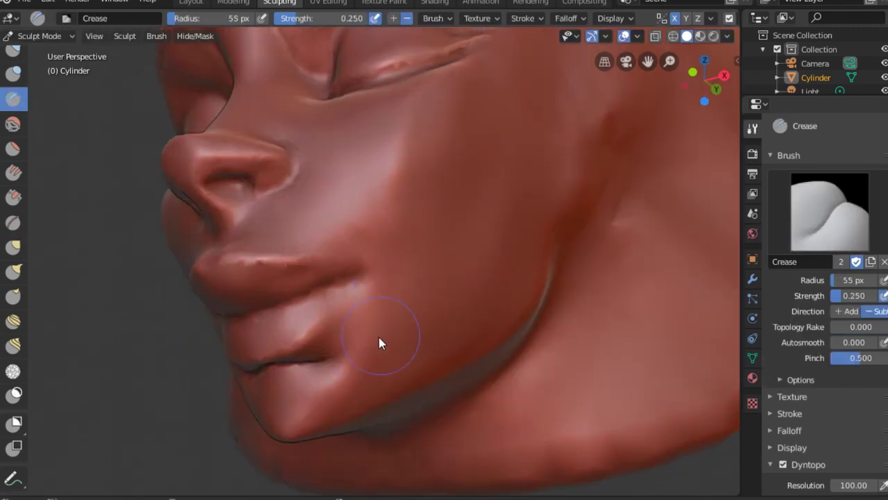
left_click_drag(381, 322, 413, 171)
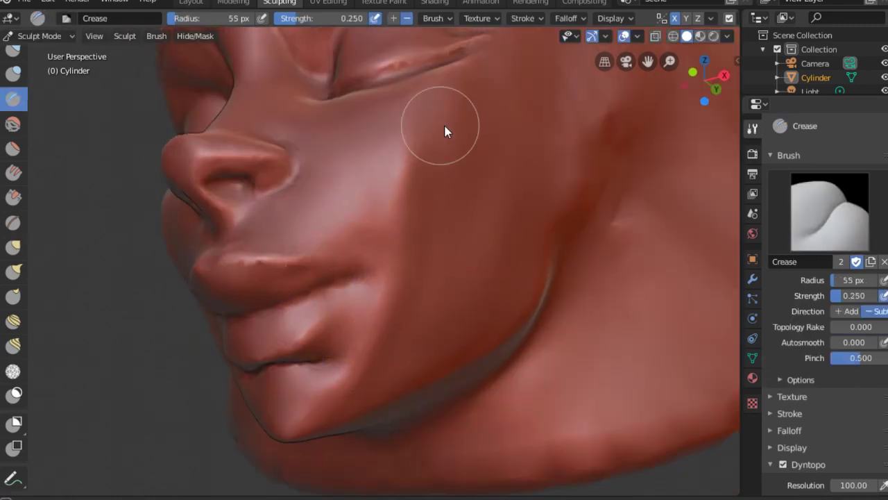
mouse_move(446, 132)
middle_mouse_down()
mouse_move(509, 271)
mouse_move(390, 218)
mouse_move(374, 226)
mouse_move(410, 206)
middle_mouse_up()
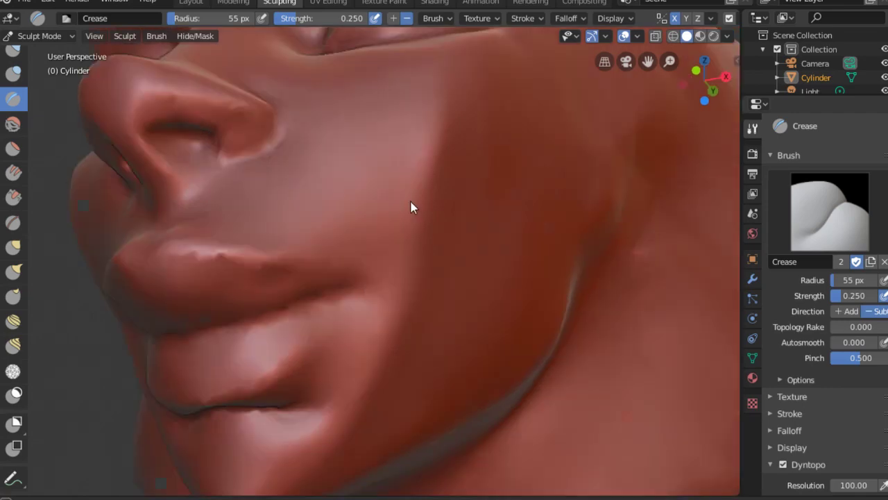
scroll(410, 206, "up", 5)
scroll(292, 326, "down", 5)
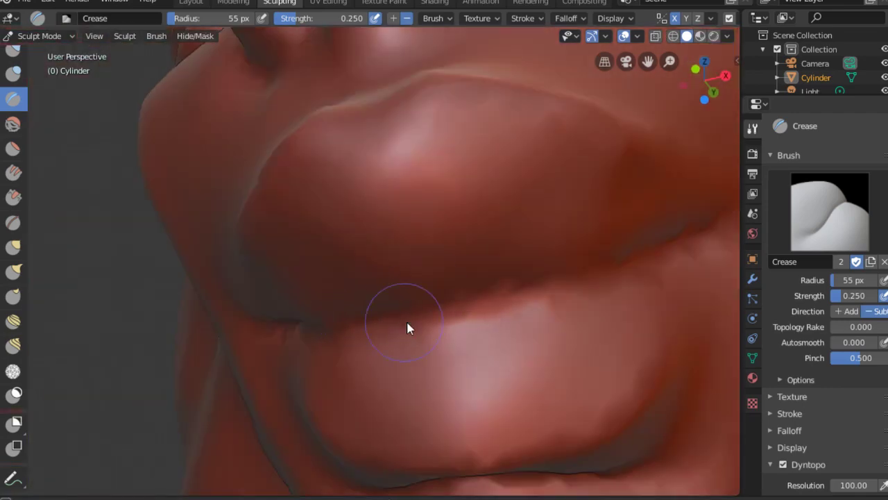
mouse_move(406, 327)
middle_mouse_down()
mouse_move(531, 283)
mouse_move(581, 252)
middle_mouse_up()
scroll(437, 374, "down", 5)
mouse_move(438, 374)
middle_mouse_down()
mouse_move(453, 302)
mouse_move(351, 277)
mouse_move(355, 260)
mouse_move(520, 228)
mouse_move(506, 234)
mouse_move(542, 271)
mouse_move(601, 307)
middle_mouse_up()
Refine the lip and cheek area with Grab, resizing it through 67, 104 and 80 px to 60 px.
key("g")
key("f")
left_click(535, 234)
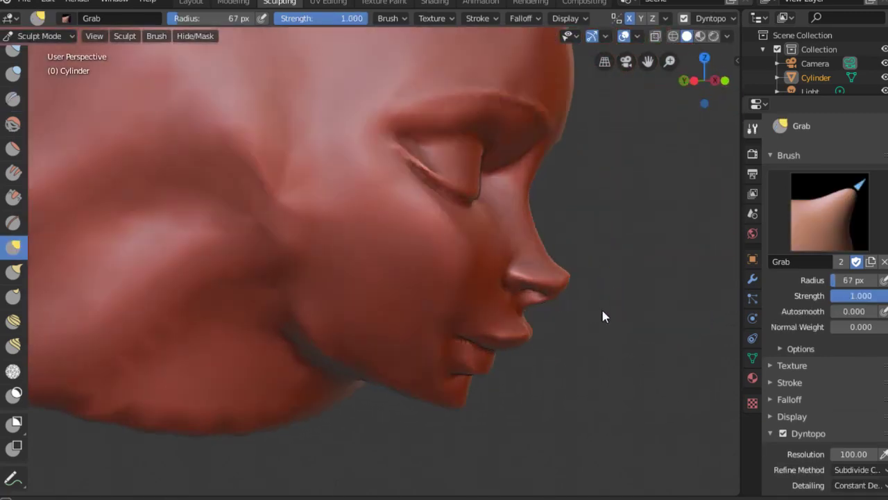
key("f")
left_click(603, 275)
mouse_move(551, 251)
middle_mouse_down()
mouse_move(503, 249)
mouse_move(604, 260)
mouse_move(583, 292)
middle_mouse_up()
key("f")
left_click(553, 293)
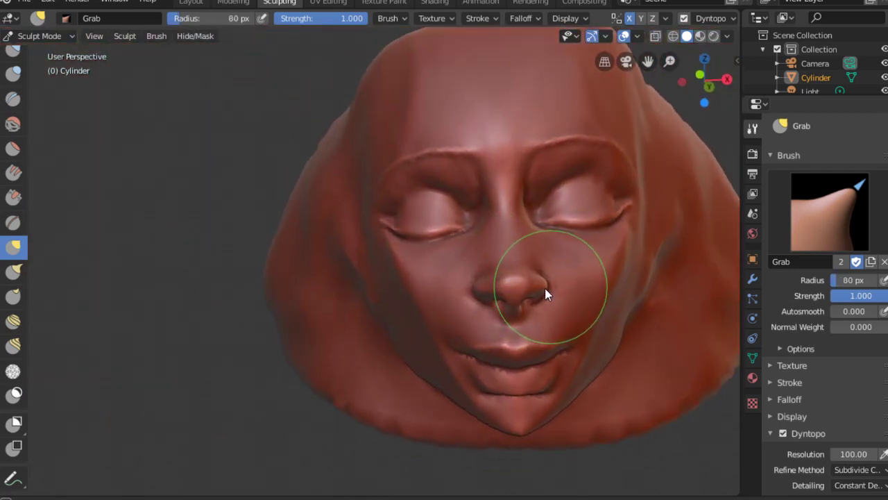
key("f")
left_click(544, 283)
scroll(544, 285, "down", 2)
scroll(543, 303, "down", 2)
scroll(585, 314, "up", 3)
mouse_move(585, 314)
middle_mouse_down()
mouse_move(476, 277)
mouse_move(515, 206)
middle_mouse_up()
Save the sculpt as a new file with an incremented name.
left_click(24, 2)
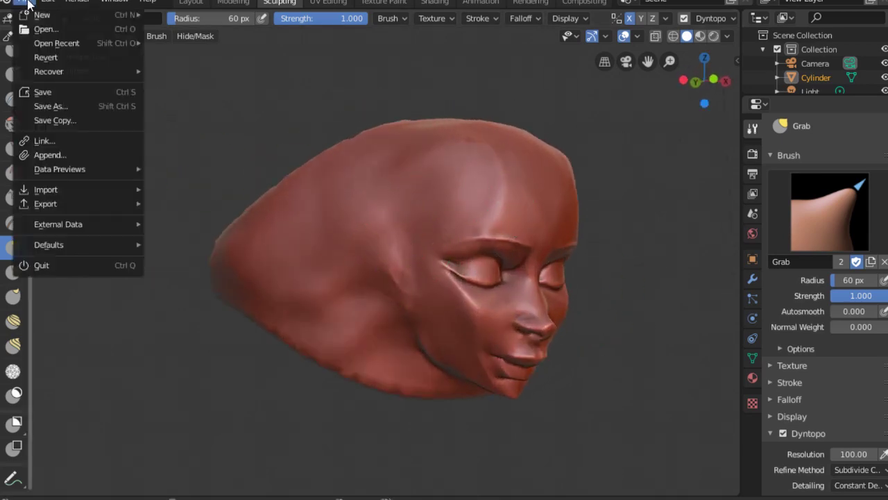
left_click(103, 102)
left_click(795, 50)
left_click(826, 35)
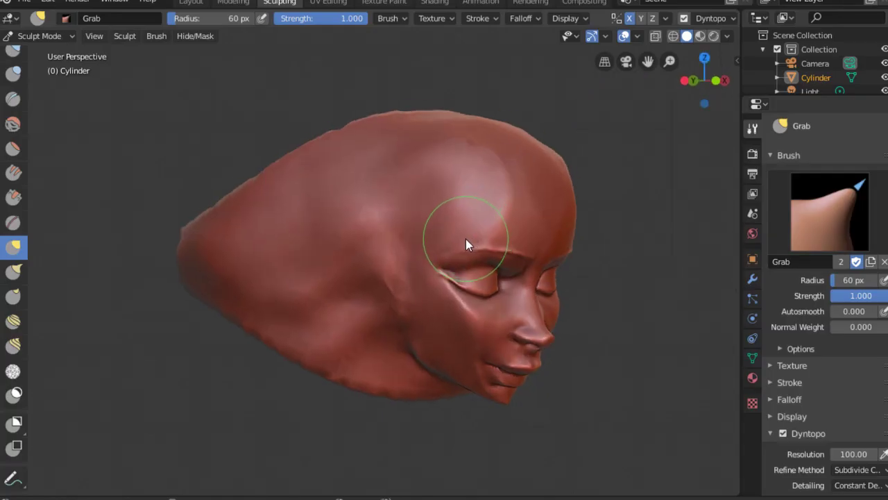
Lay Clay Strips hair strands across the head with a 53 px brush, then shrink it to 26 px.
left_click_drag(466, 239, 595, 172)
key("shift+space")
key("c")
key("f")
left_click(467, 206)
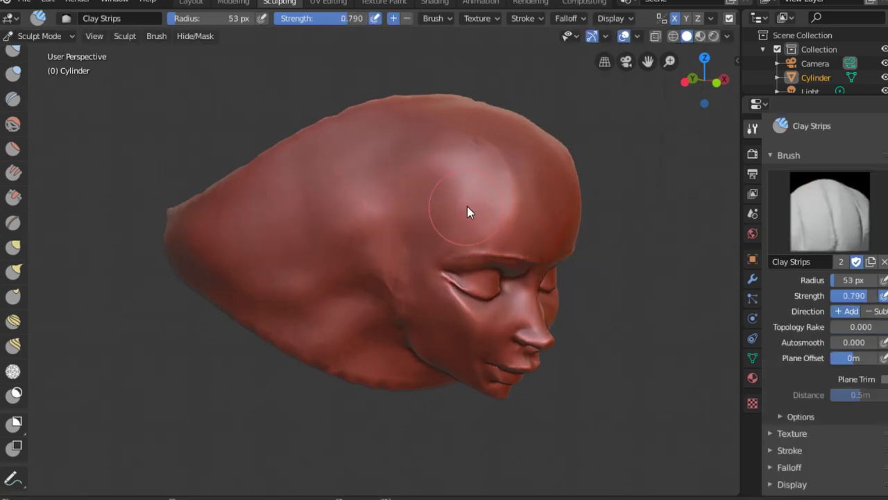
left_click_drag(467, 206, 333, 258)
mouse_move(333, 258)
middle_mouse_down()
mouse_move(532, 163)
mouse_move(493, 173)
mouse_move(464, 201)
mouse_move(503, 198)
middle_mouse_up()
mouse_move(320, 287)
middle_mouse_down()
mouse_move(349, 235)
mouse_move(257, 287)
middle_mouse_up()
key("f")
left_click(285, 280)
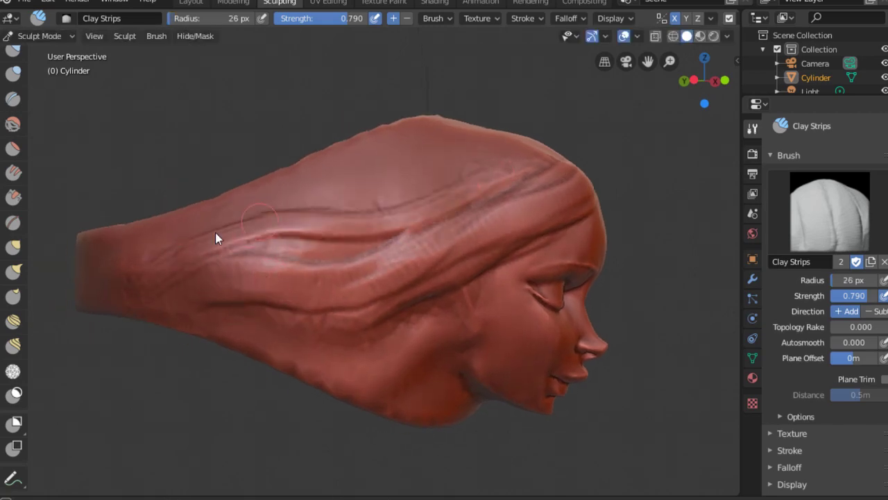
Continue hair strands over the top and side of the head, resizing the brush to 48 and 75 px.
mouse_move(217, 238)
middle_mouse_down()
mouse_move(541, 162)
mouse_move(565, 210)
mouse_move(539, 229)
mouse_move(497, 226)
mouse_move(468, 128)
middle_mouse_up()
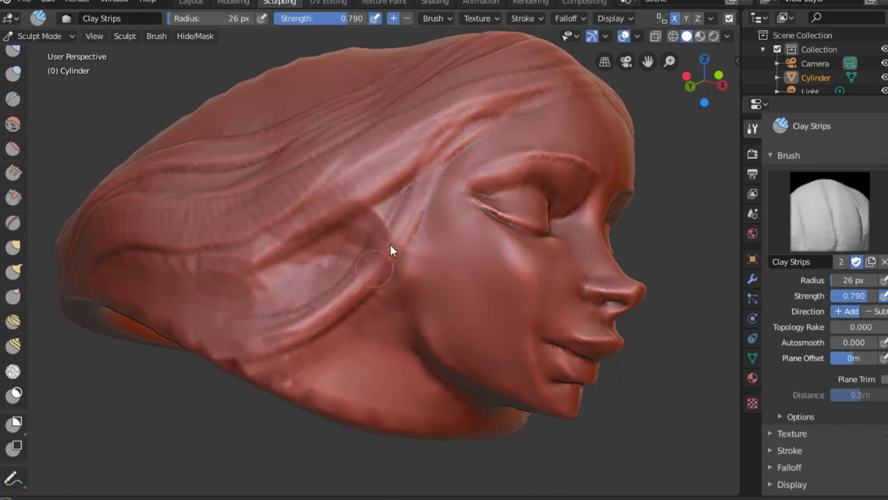
mouse_move(390, 244)
middle_mouse_down()
mouse_move(396, 217)
mouse_move(415, 228)
middle_mouse_up()
key("f")
left_click(430, 228)
mouse_move(292, 241)
middle_mouse_down()
mouse_move(338, 240)
mouse_move(417, 267)
mouse_move(259, 257)
mouse_move(474, 238)
mouse_move(476, 135)
mouse_move(468, 224)
middle_mouse_up()
scroll(589, 188, "down", 3)
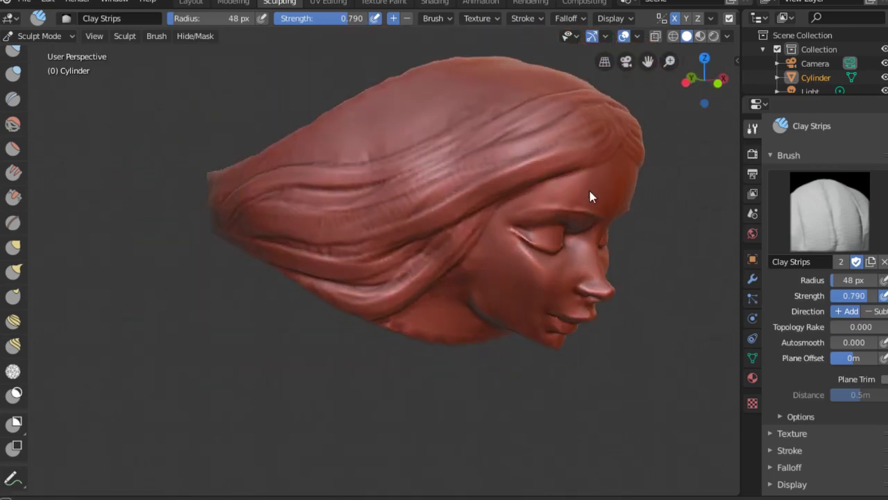
mouse_move(588, 188)
middle_mouse_down()
mouse_move(399, 202)
mouse_move(513, 208)
middle_mouse_up()
scroll(307, 197, "up", 3)
key("f")
left_click(492, 218)
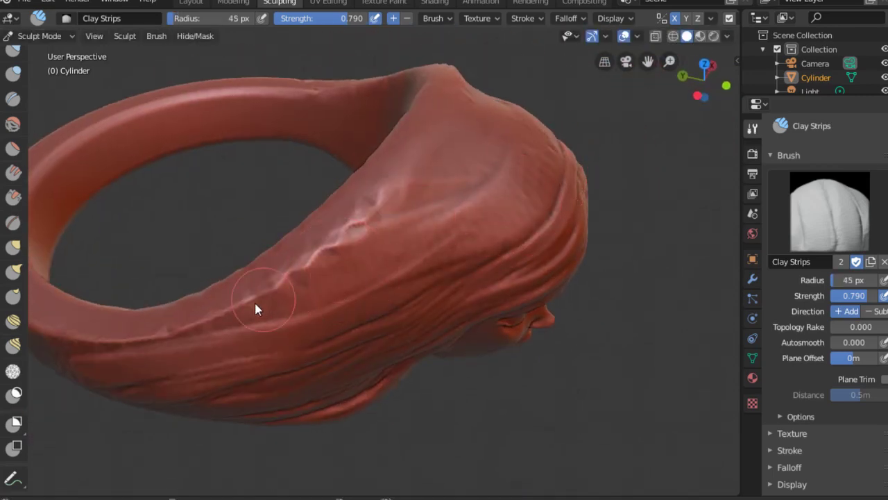
Carve flowing strands along the ring band's ridge with a 37 px Clay Strips brush.
middle_click_drag(257, 307, 197, 338)
key("f")
left_click(175, 335)
mouse_move(398, 206)
middle_mouse_down()
mouse_move(484, 200)
mouse_move(357, 252)
middle_mouse_up()
middle_click_drag(581, 187, 555, 193)
left_click_drag(555, 193, 282, 254)
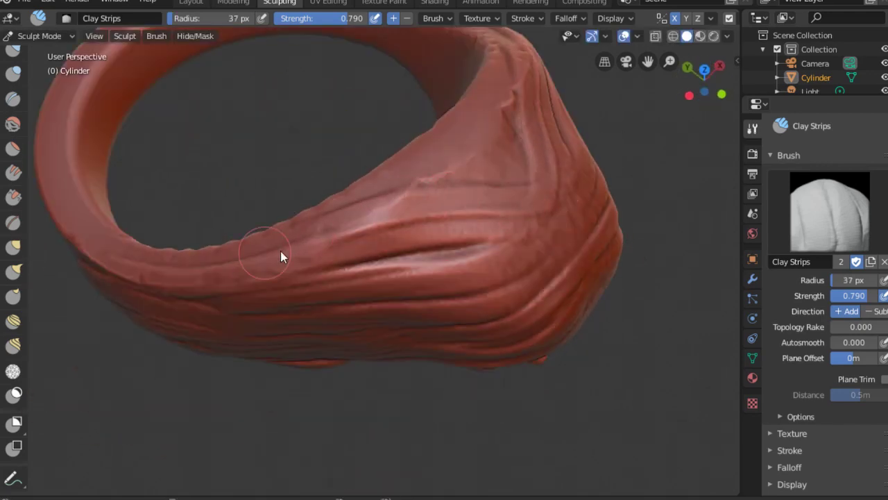
middle_click_drag(282, 254, 436, 113)
mouse_move(361, 179)
middle_mouse_down()
mouse_move(421, 168)
mouse_move(490, 190)
mouse_move(315, 255)
mouse_move(375, 250)
mouse_move(389, 234)
mouse_move(539, 208)
mouse_move(448, 266)
mouse_move(625, 351)
mouse_move(423, 332)
mouse_move(186, 432)
mouse_move(551, 393)
mouse_move(456, 334)
mouse_move(644, 248)
middle_mouse_up()
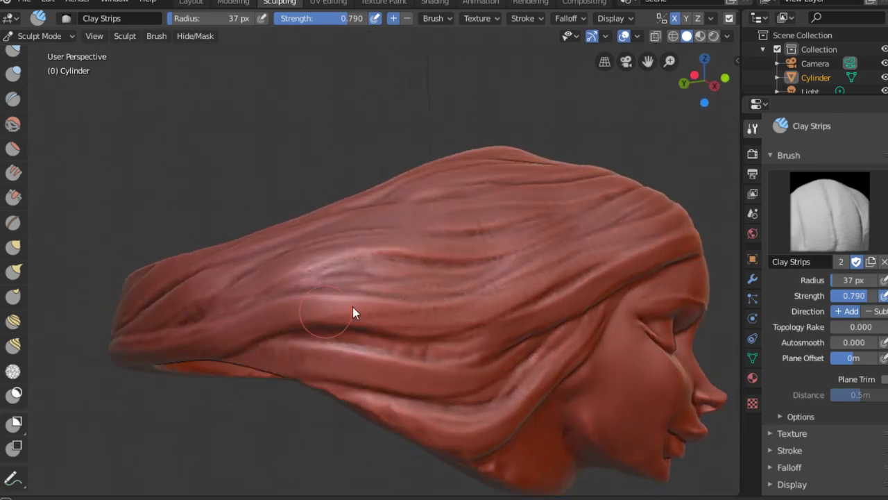
middle_click_drag(490, 307, 617, 179)
mouse_move(236, 290)
middle_mouse_down()
mouse_move(587, 199)
mouse_move(502, 232)
mouse_move(651, 195)
mouse_move(451, 210)
mouse_move(548, 160)
middle_mouse_up()
scroll(548, 160, "down", 3)
Set the Clay Strips brush to 31 px and work over the front of the ring band.
middle_click_drag(553, 262, 456, 312)
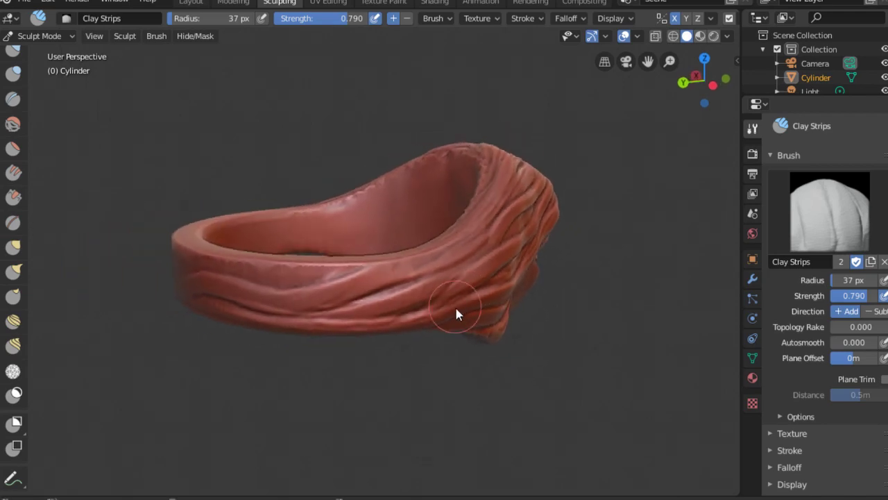
key("f")
left_click(452, 317)
mouse_move(472, 264)
middle_mouse_down()
mouse_move(563, 107)
mouse_move(492, 196)
mouse_move(458, 214)
middle_mouse_up()
middle_click_drag(305, 421, 452, 317)
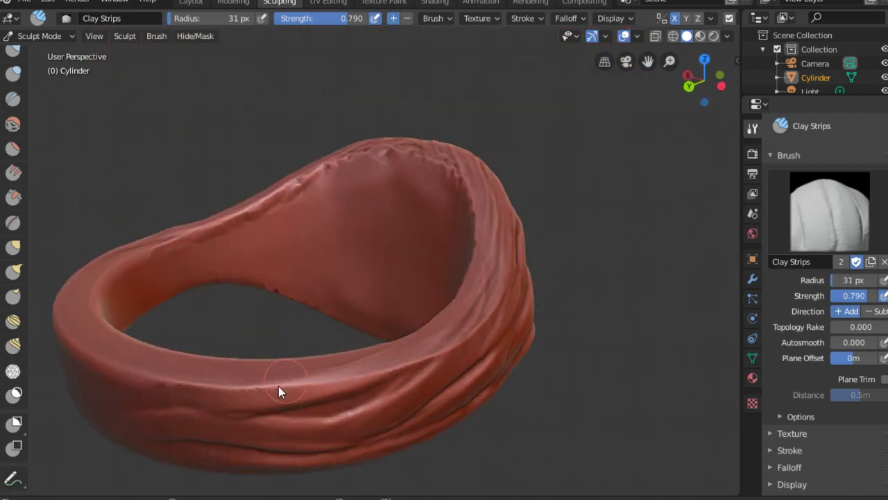
mouse_move(282, 388)
middle_mouse_down()
mouse_move(513, 296)
mouse_move(476, 151)
middle_mouse_up()
mouse_move(335, 338)
middle_mouse_down()
mouse_move(460, 264)
mouse_move(638, 210)
mouse_move(381, 252)
mouse_move(498, 238)
mouse_move(479, 323)
mouse_move(448, 283)
middle_mouse_up()
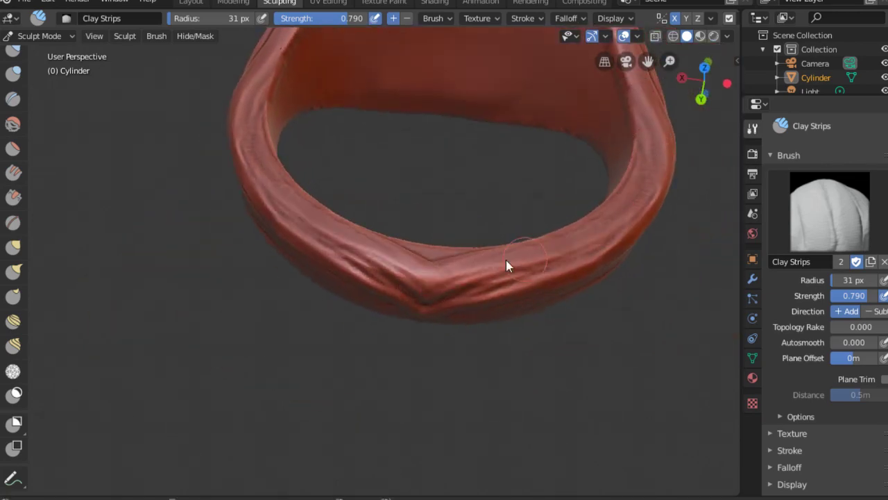
Continue sculpting the hair strands along the ring's side, rim and opening.
mouse_move(510, 263)
middle_mouse_down()
mouse_move(456, 298)
mouse_move(432, 357)
mouse_move(603, 291)
mouse_move(510, 258)
mouse_move(370, 278)
middle_mouse_up()
mouse_move(631, 217)
middle_mouse_down()
mouse_move(590, 164)
mouse_move(629, 240)
mouse_move(611, 222)
middle_mouse_up()
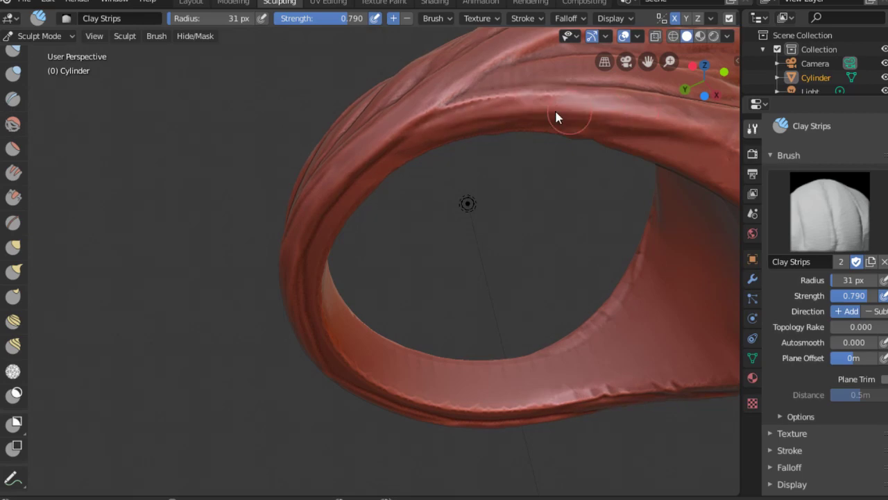
middle_click_drag(558, 117, 398, 117)
mouse_move(337, 145)
middle_mouse_down()
mouse_move(333, 220)
mouse_move(97, 254)
middle_mouse_up()
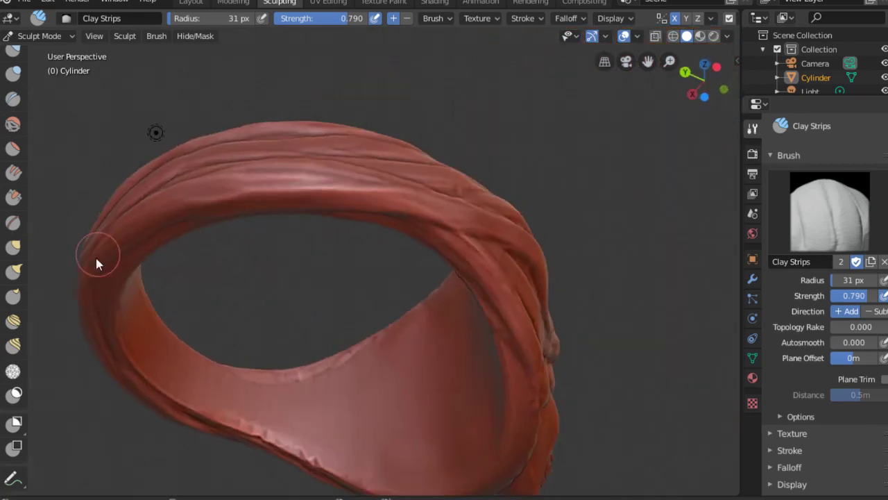
mouse_move(388, 199)
middle_mouse_down()
mouse_move(382, 296)
mouse_move(558, 157)
mouse_move(492, 224)
mouse_move(470, 214)
mouse_move(377, 238)
middle_mouse_up()
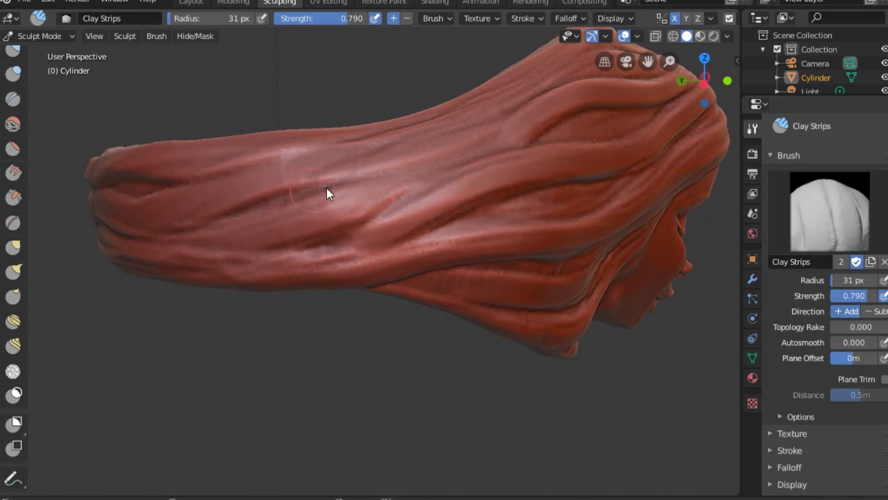
mouse_move(329, 192)
middle_mouse_down()
mouse_move(493, 139)
mouse_move(358, 248)
mouse_move(359, 218)
mouse_move(434, 201)
middle_mouse_up()
mouse_move(645, 127)
middle_mouse_down()
mouse_move(360, 228)
mouse_move(307, 257)
middle_mouse_up()
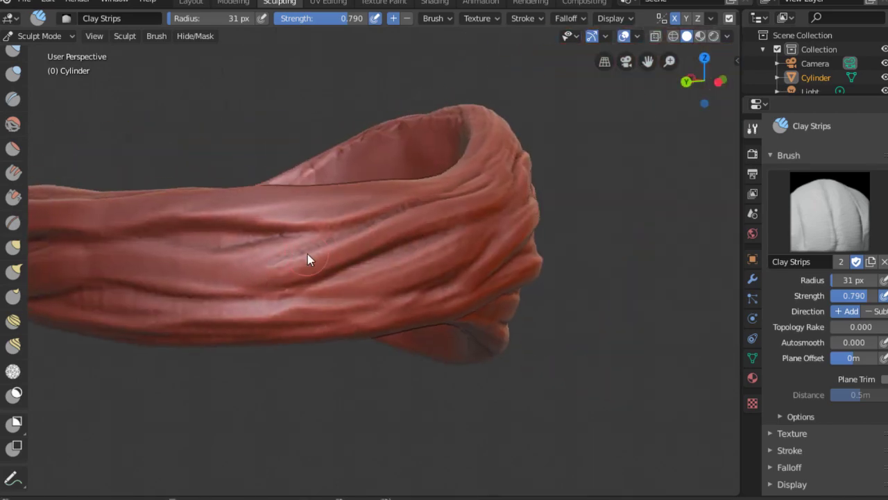
Resize the Clay Strips brush to 82 px, then 59 px, settling on 32 px.
key("f")
left_click(244, 252)
key("f")
mouse_move(272, 226)
middle_mouse_down()
mouse_move(307, 243)
mouse_move(447, 193)
mouse_move(225, 286)
mouse_move(209, 301)
middle_mouse_up()
left_click(273, 254)
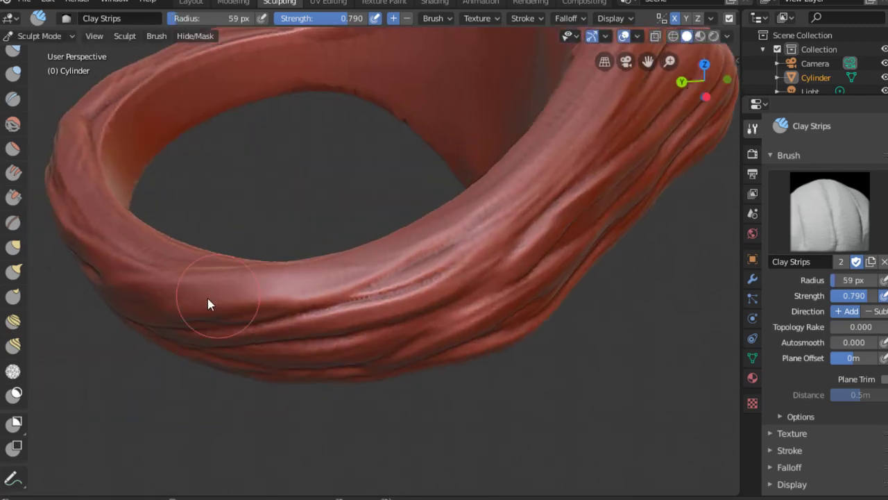
key("f")
left_click(413, 233)
Work around the sculpted band, ending on a front view of the face and hair.
mouse_move(377, 247)
middle_mouse_down()
mouse_move(460, 212)
mouse_move(452, 236)
mouse_move(527, 175)
mouse_move(535, 203)
middle_mouse_up()
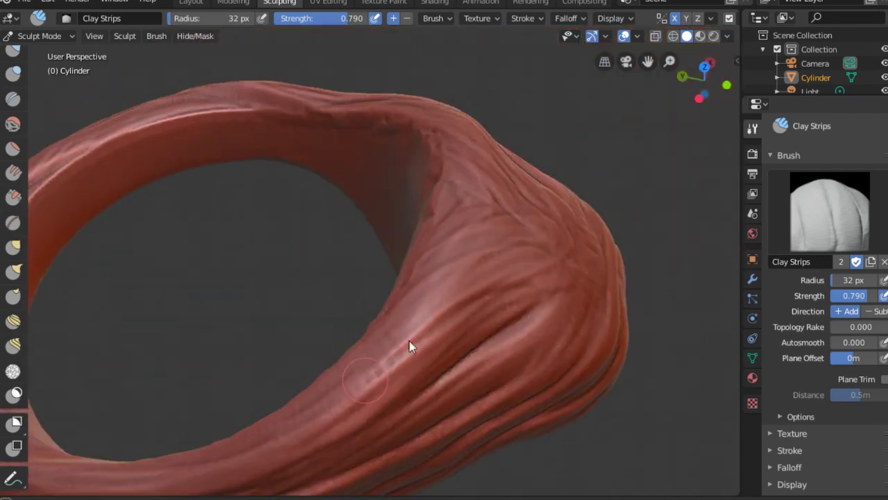
mouse_move(490, 282)
middle_mouse_down()
mouse_move(408, 368)
mouse_move(476, 291)
mouse_move(411, 308)
middle_mouse_up()
mouse_move(493, 202)
middle_mouse_down()
mouse_move(459, 256)
mouse_move(531, 279)
mouse_move(511, 320)
mouse_move(531, 287)
mouse_move(462, 284)
mouse_move(551, 249)
mouse_move(418, 279)
mouse_move(393, 195)
mouse_move(309, 256)
middle_mouse_up()
scroll(396, 222, "up", 3)
scroll(417, 147, "down", 3)
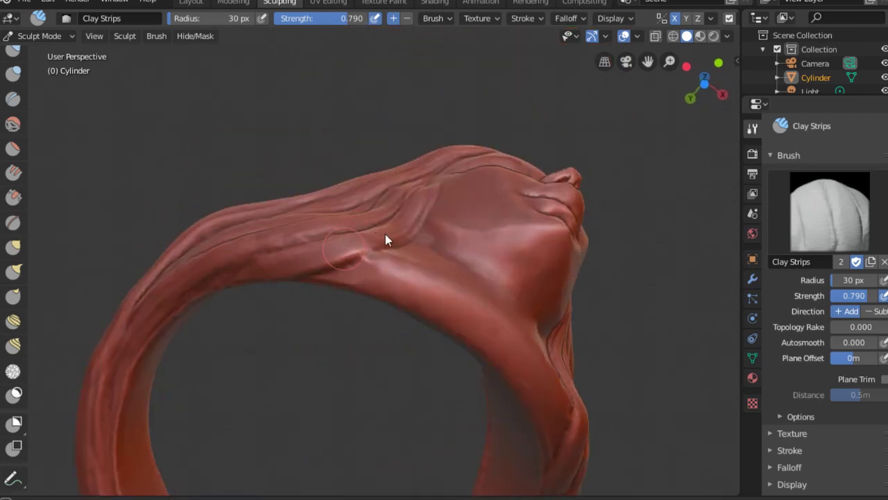
mouse_move(384, 240)
middle_mouse_down()
mouse_move(298, 266)
mouse_move(476, 257)
mouse_move(466, 291)
mouse_move(430, 188)
mouse_move(419, 261)
mouse_move(377, 263)
middle_mouse_up()
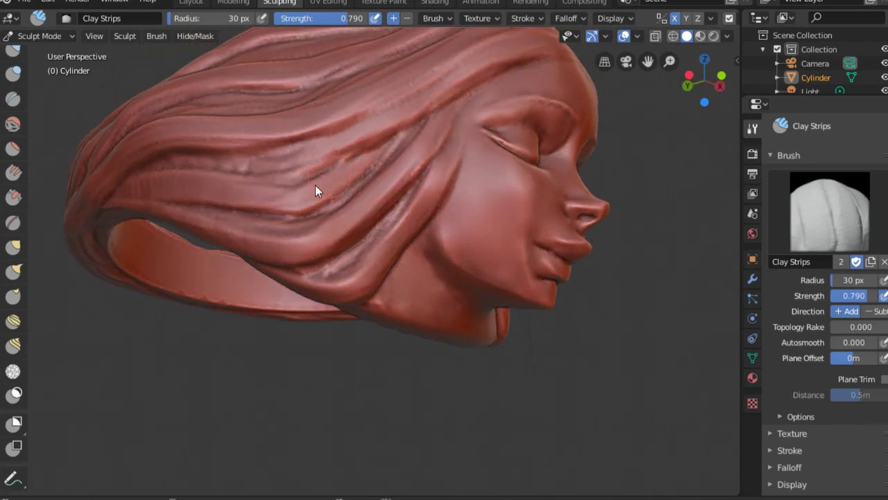
middle_click_drag(315, 185, 368, 131)
middle_click_drag(288, 162, 445, 168)
scroll(444, 167, "down", 3)
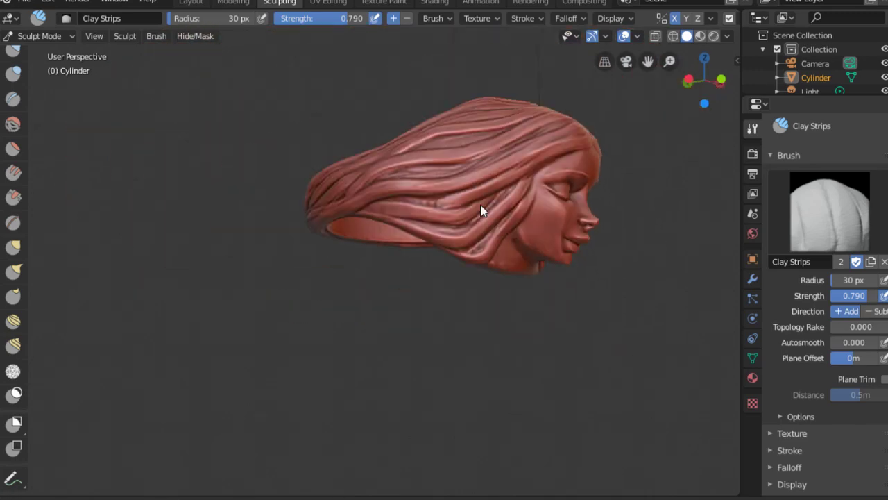
mouse_move(480, 209)
middle_mouse_down()
mouse_move(595, 218)
mouse_move(561, 281)
mouse_move(463, 173)
mouse_move(499, 247)
mouse_move(407, 218)
mouse_move(420, 173)
mouse_move(378, 231)
middle_mouse_up()
Enlarge the brush, tilt the ring slightly and switch to the Grab brush.
key("f")
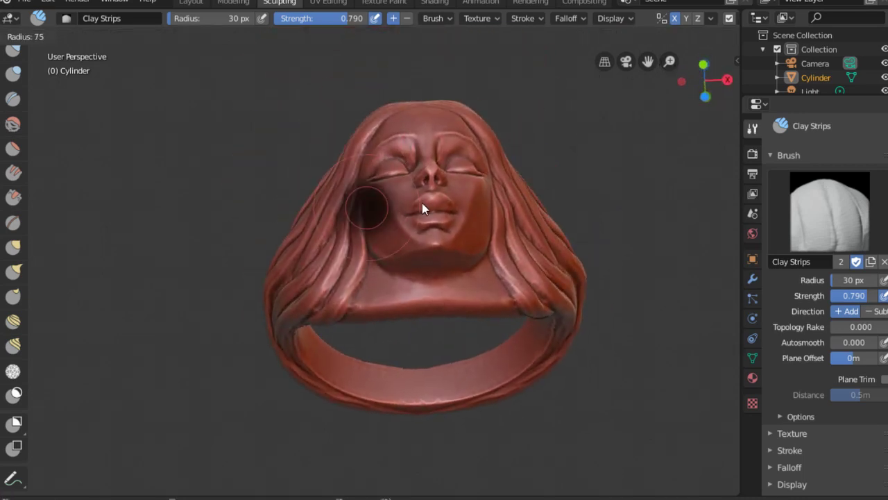
left_click(422, 203)
mouse_move(422, 203)
middle_mouse_down()
mouse_move(358, 152)
mouse_move(342, 184)
middle_mouse_up()
key("g")
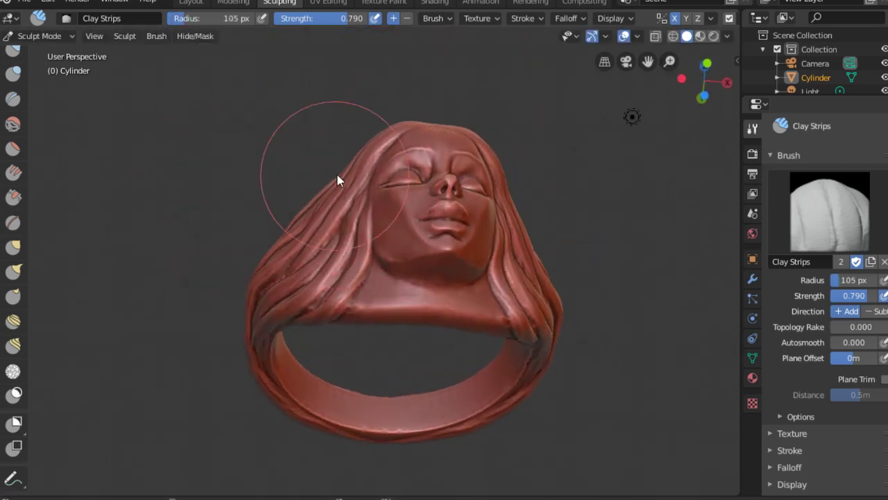
Save the sculpt as a new version with an incremented file name.
left_click(24, 1)
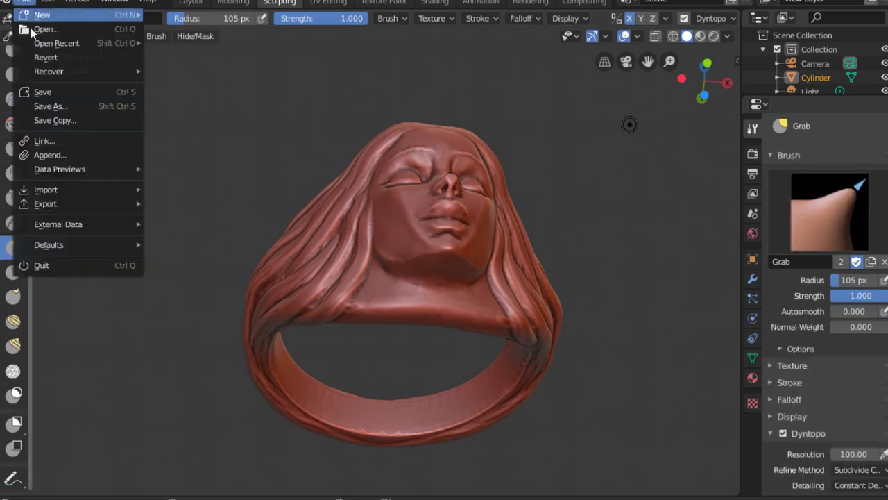
left_click(49, 106)
key("KP_Add")
key("Return")
scroll(350, 178, "up", 5)
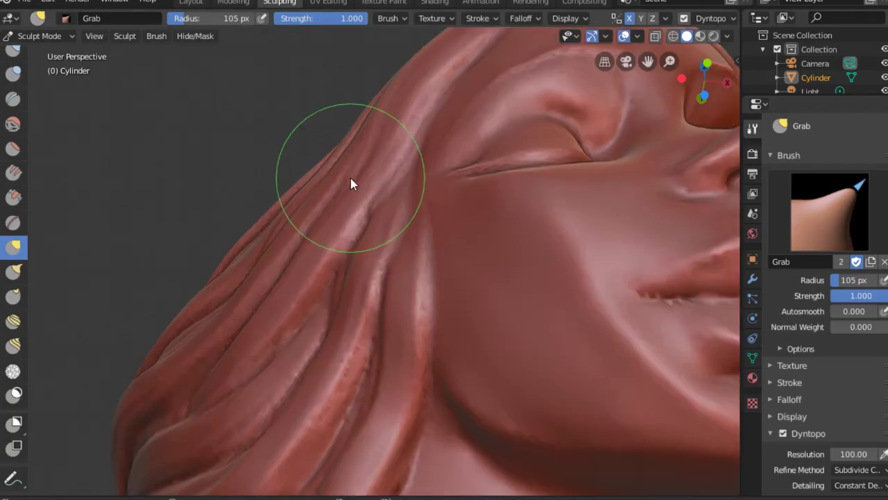
scroll(348, 176, "down", 4)
Size the Grab brush to 135, 77, then about 104 px, framing the face frontally.
key("bracketright")
key("bracketright")
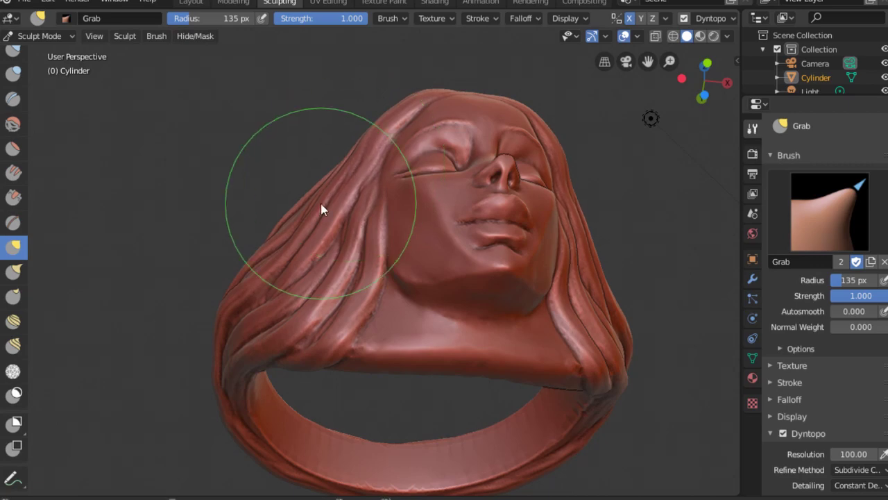
key("bracketleft")
key("bracketleft")
key("bracketleft")
key("bracketleft")
key("bracketleft")
middle_click_drag(347, 171, 403, 163)
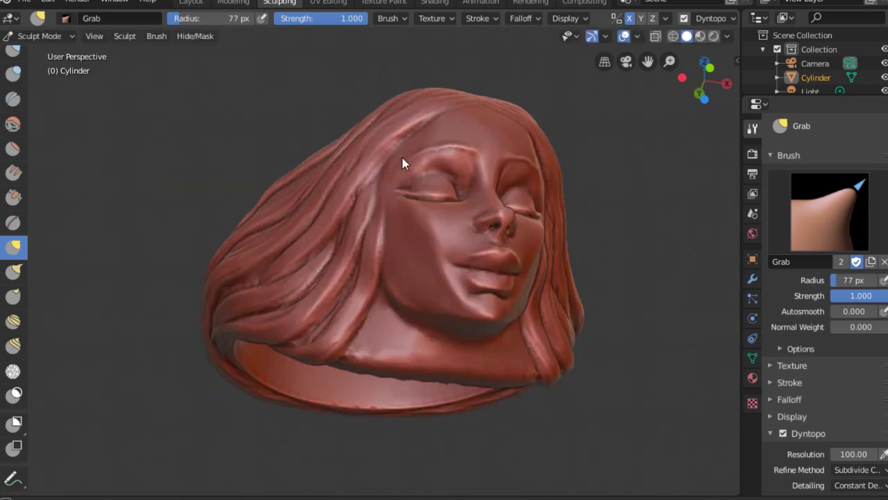
key("f")
mouse_move(392, 104)
middle_mouse_down()
mouse_move(440, 118)
mouse_move(384, 83)
mouse_move(433, 123)
mouse_move(436, 146)
mouse_move(412, 125)
mouse_move(463, 110)
mouse_move(367, 145)
middle_mouse_up()
left_click(418, 119)
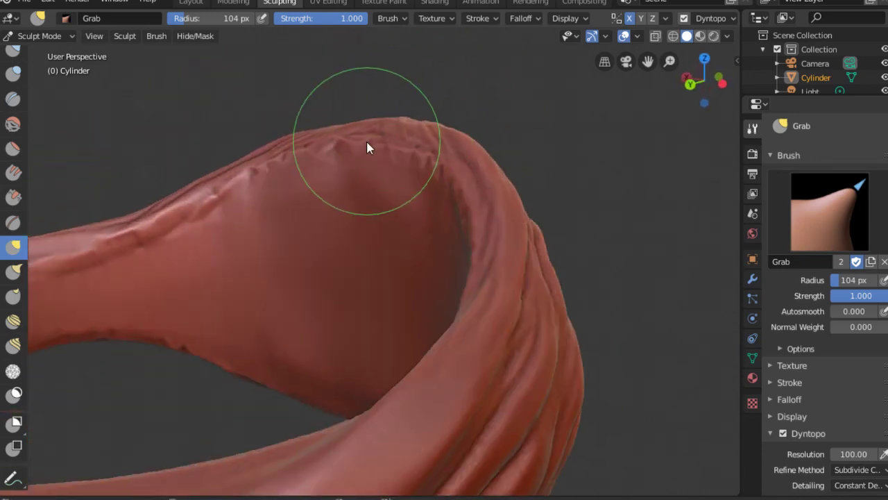
mouse_move(311, 153)
middle_mouse_down()
mouse_move(436, 149)
mouse_move(352, 161)
mouse_move(346, 140)
mouse_move(363, 103)
middle_mouse_up()
scroll(347, 140, "up", 3)
Push the hair into fuller waves with the Grab brush at 80, 139, then 110 px.
key("f")
left_click(316, 122)
mouse_move(319, 126)
middle_mouse_down()
mouse_move(421, 134)
mouse_move(416, 115)
mouse_move(388, 169)
mouse_move(373, 154)
mouse_move(400, 145)
mouse_move(485, 234)
mouse_move(507, 272)
mouse_move(509, 311)
mouse_move(535, 250)
mouse_move(526, 283)
mouse_move(455, 228)
mouse_move(465, 192)
mouse_move(399, 238)
mouse_move(356, 238)
mouse_move(404, 238)
middle_mouse_up()
scroll(464, 192, "up", 2)
key("f")
left_click(412, 230)
key("f")
left_click(407, 198)
Save the next incremented version of the ring sculpt with Save As.
left_click(27, 3)
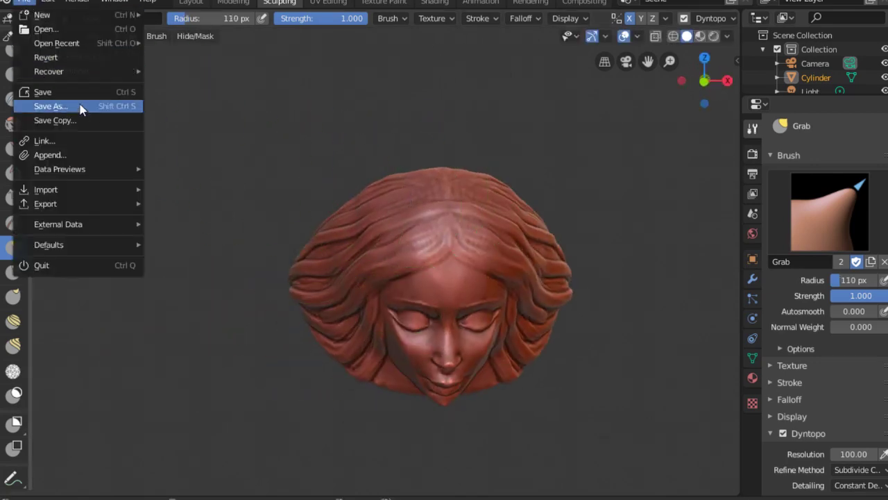
left_click(42, 104)
left_click(792, 52)
key("Return")
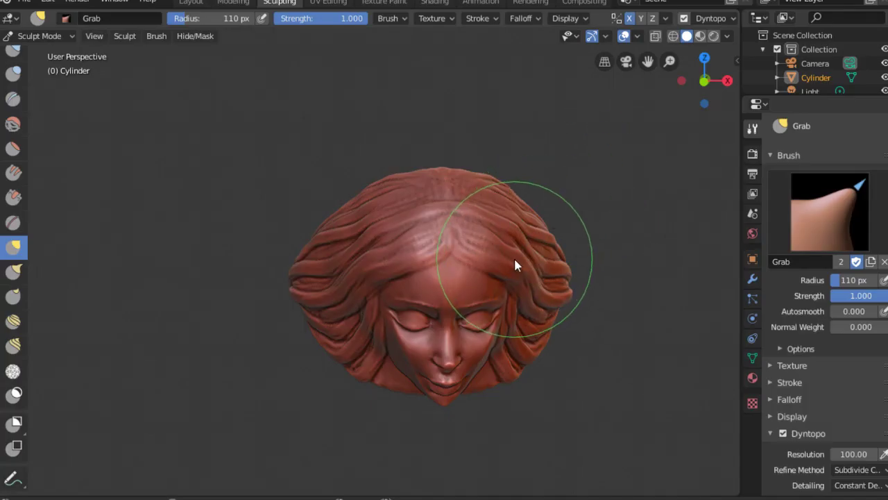
Set the Grab brush to 75 px and nudge the hair above the face.
middle_click_drag(516, 264, 495, 264)
scroll(456, 234, "up", 2)
middle_click_drag(455, 234, 488, 288)
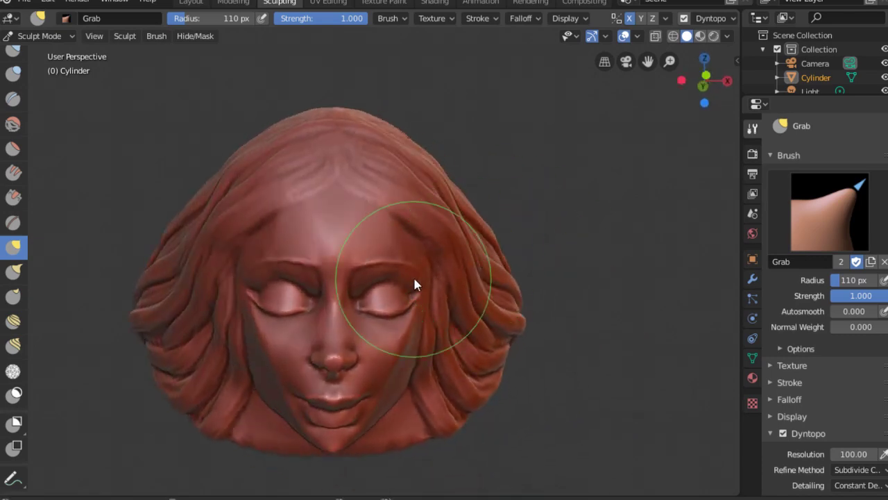
key("f")
left_click(388, 284)
mouse_move(388, 284)
middle_mouse_down()
mouse_move(420, 297)
mouse_move(458, 292)
middle_mouse_up()
Check the Viewport Shading options and the N panel's transform values, then hide the panel.
left_click(727, 36)
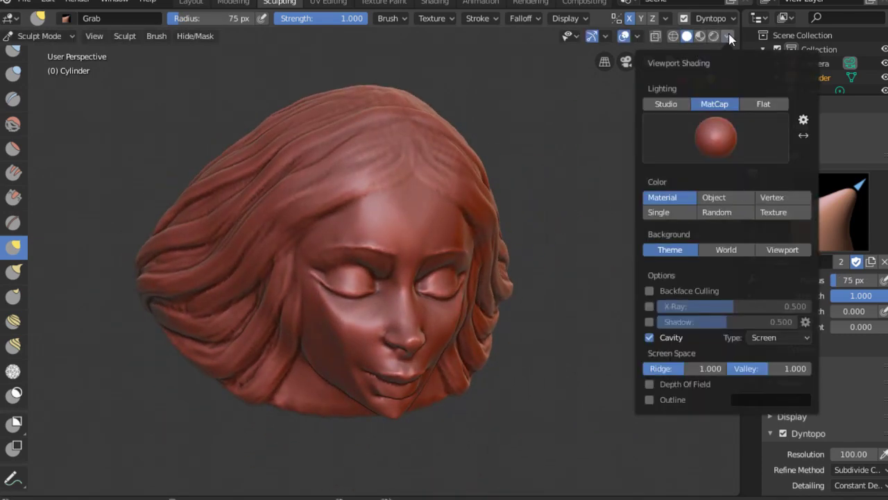
key("n")
left_click(734, 111)
left_click(731, 61)
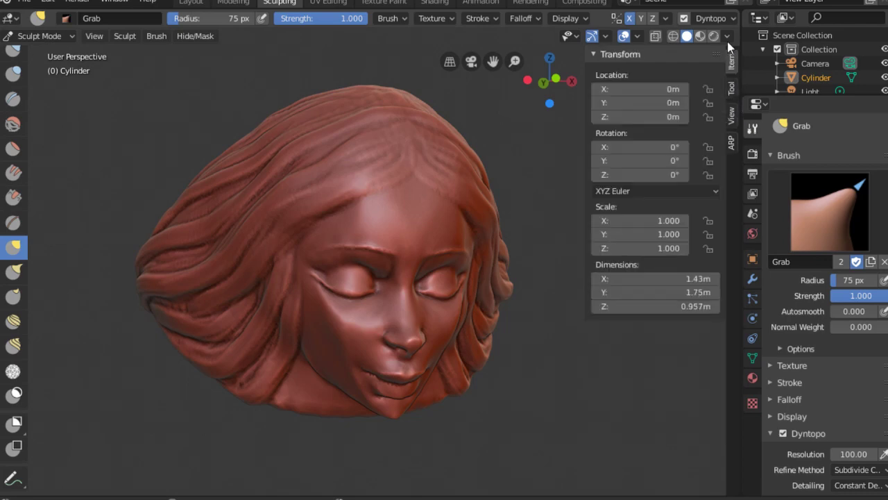
left_click(727, 36)
left_click(599, 55)
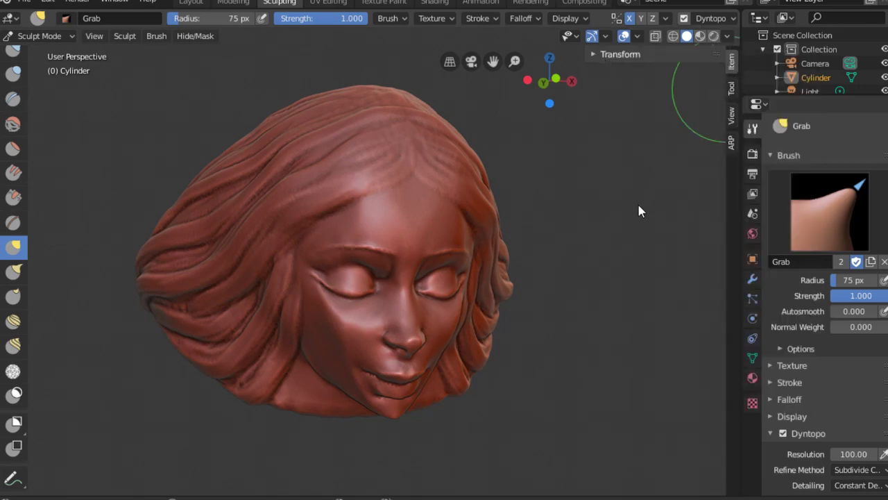
key("n")
Expand the Symmetry settings, undo the last stroke, and set the brush to 45 px.
scroll(798, 305, "down", 3)
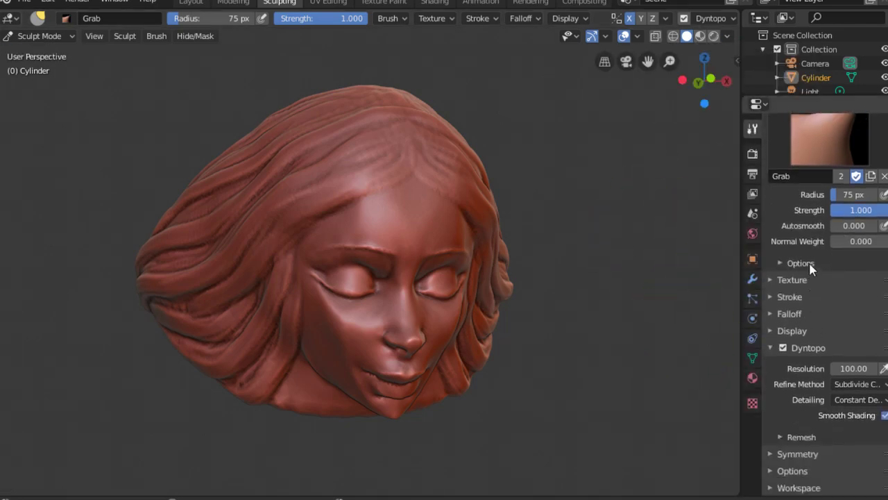
left_click(791, 451)
scroll(825, 310, "down", 4)
key("ctrl+z")
key("f")
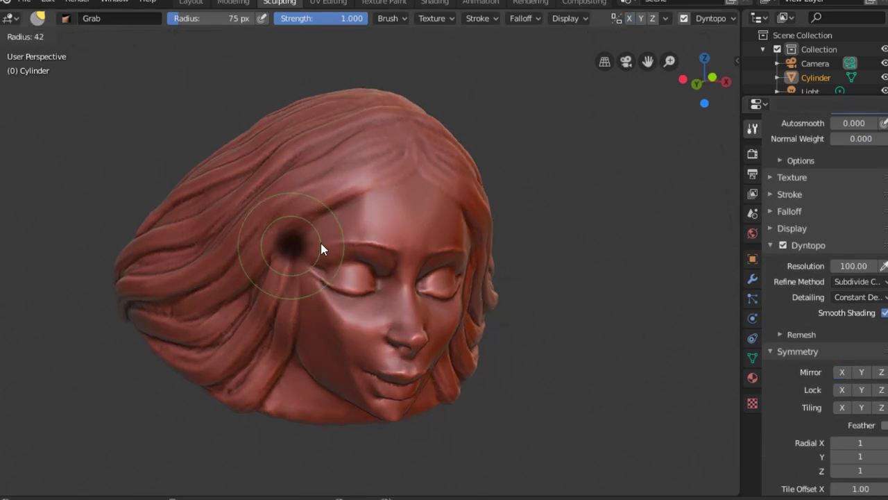
left_click(321, 249)
scroll(375, 263, "up", 3)
Switch to the Clay Strips brush at 68 px.
key("t")
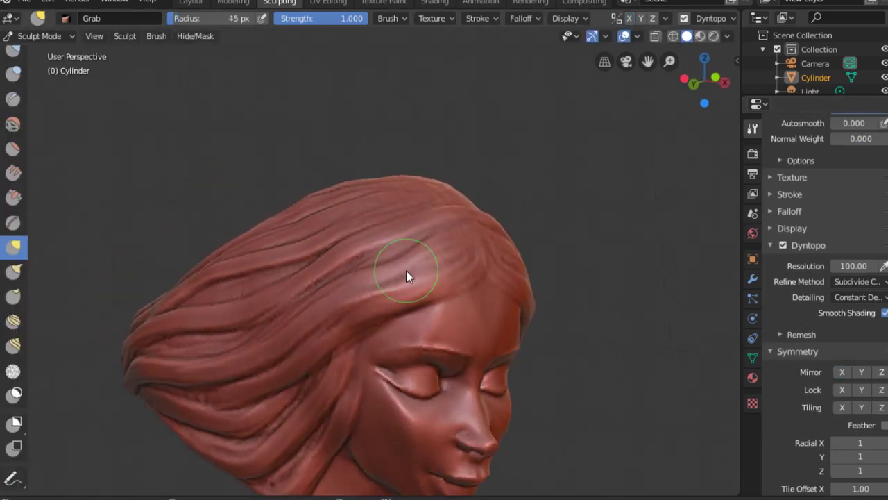
key("c")
key("f")
left_click(401, 294)
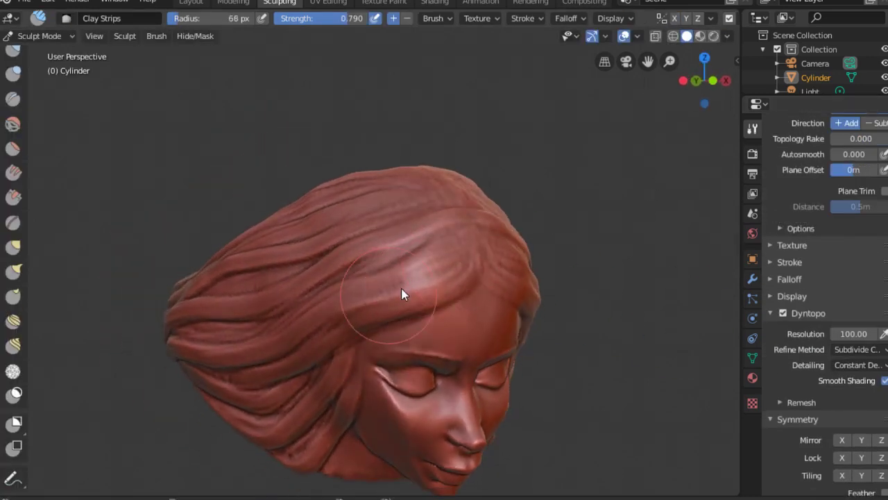
Work around the head in profile and front views, then reduce the brush to 33 px.
mouse_move(401, 288)
middle_mouse_down()
mouse_move(433, 263)
mouse_move(362, 319)
mouse_move(466, 268)
mouse_move(349, 307)
mouse_move(424, 276)
mouse_move(404, 297)
middle_mouse_up()
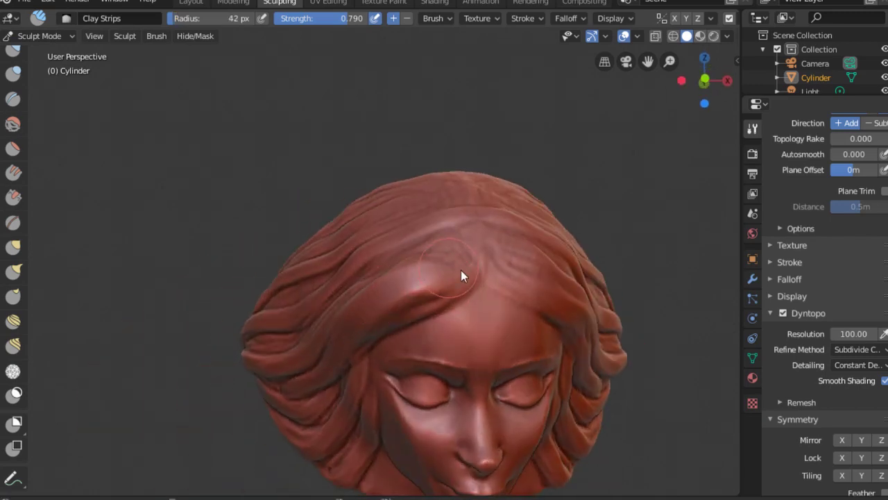
mouse_move(461, 276)
middle_mouse_down()
mouse_move(437, 254)
mouse_move(460, 264)
mouse_move(409, 294)
mouse_move(362, 296)
mouse_move(447, 257)
mouse_move(318, 262)
middle_mouse_up()
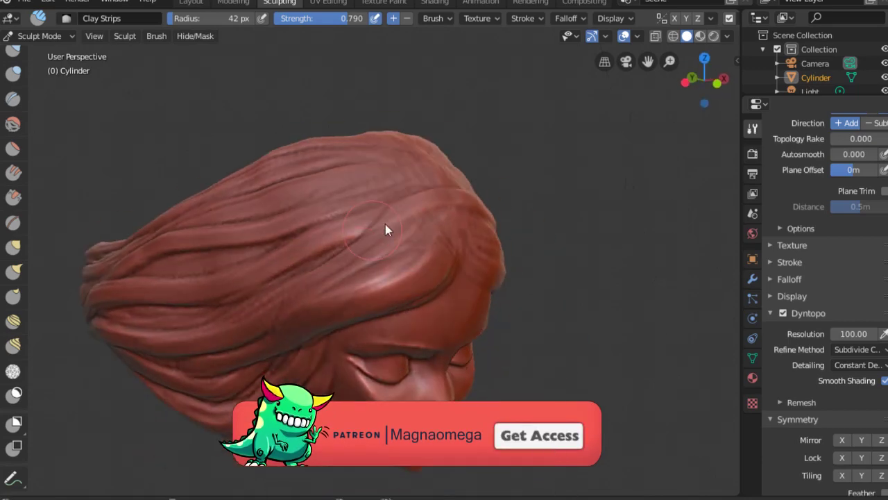
middle_click_drag(387, 230, 321, 293)
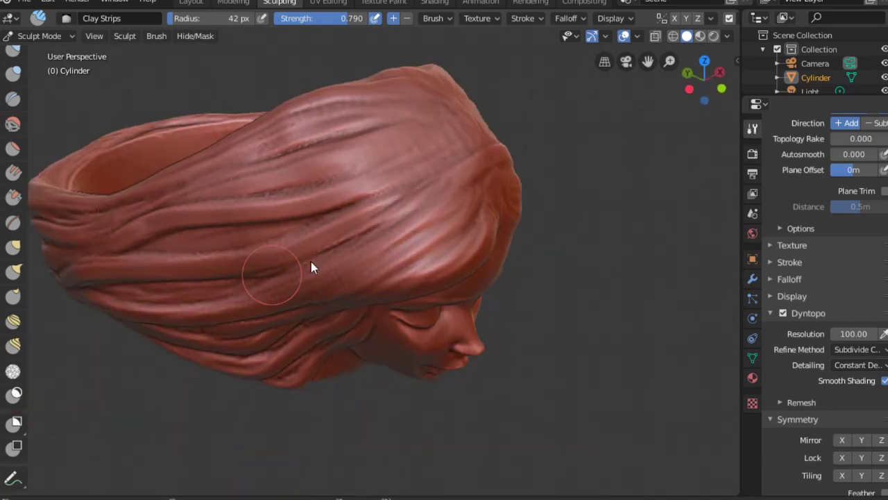
mouse_move(311, 261)
middle_mouse_down()
mouse_move(431, 198)
mouse_move(313, 268)
middle_mouse_up()
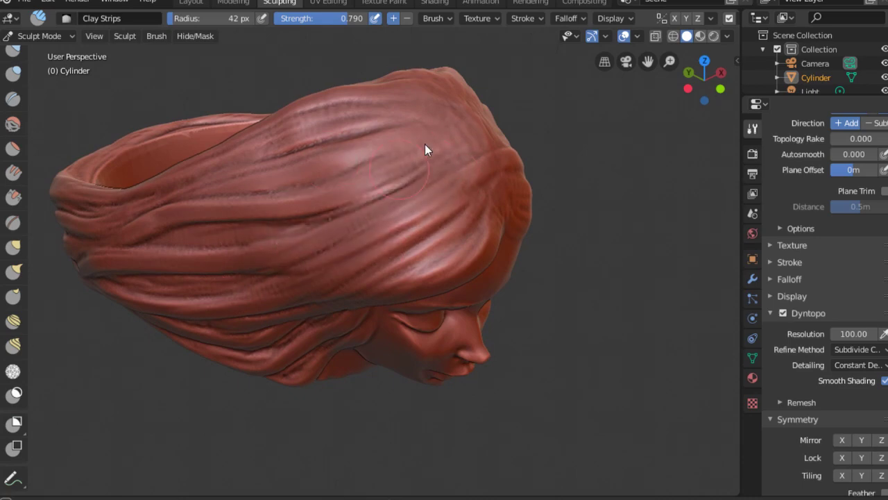
mouse_move(297, 165)
middle_mouse_down()
mouse_move(512, 131)
mouse_move(475, 175)
mouse_move(484, 150)
mouse_move(350, 222)
middle_mouse_up()
scroll(484, 151, "up", 3)
key("f")
left_click(333, 216)
Add finer strand ridges across the crown of the hair.
mouse_move(426, 93)
middle_mouse_down()
mouse_move(408, 265)
mouse_move(444, 119)
mouse_move(359, 215)
mouse_move(522, 149)
mouse_move(413, 227)
mouse_move(473, 121)
mouse_move(355, 248)
middle_mouse_up()
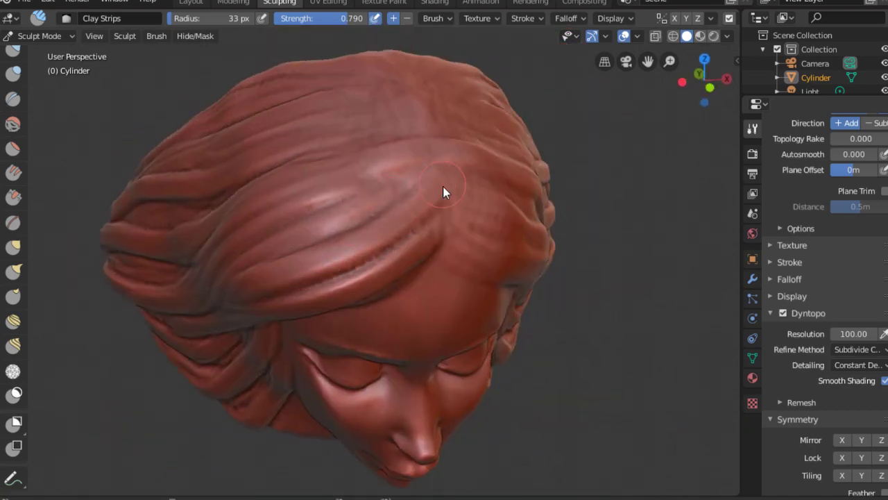
middle_click_drag(443, 186, 326, 204)
middle_click_drag(352, 149, 378, 109)
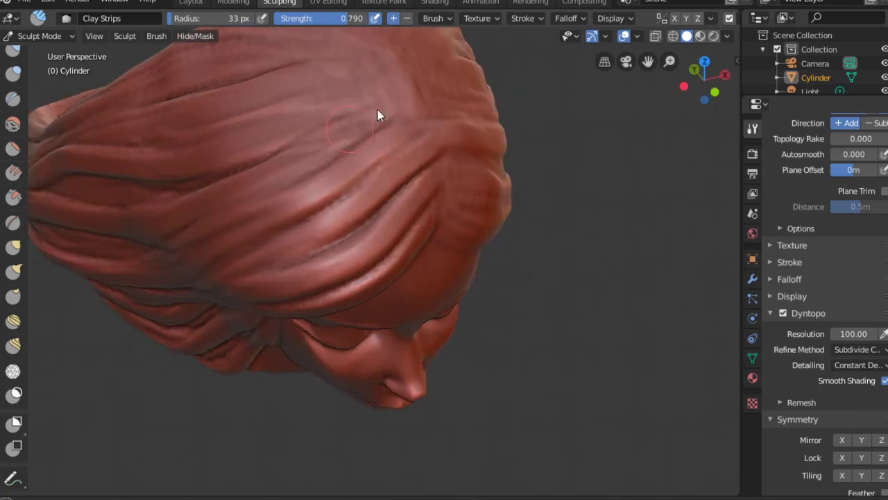
scroll(307, 149, "down", 4)
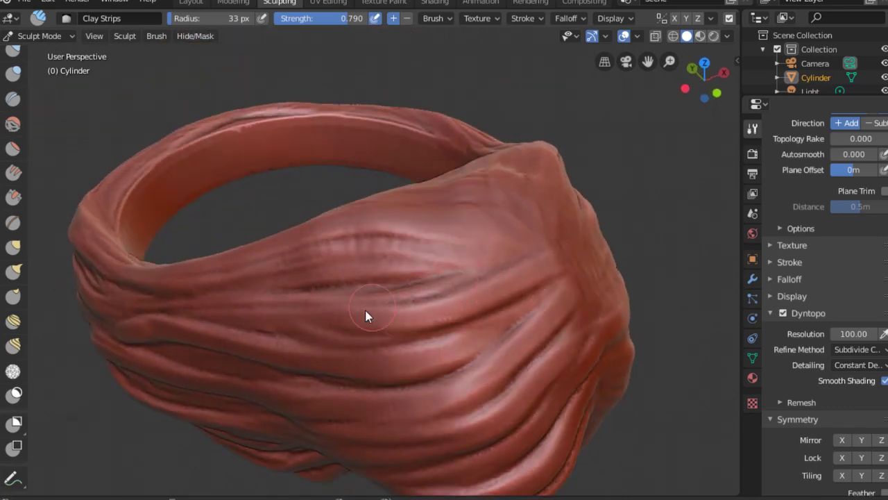
Continue the fine ridges around the ring band, checking underside and face views.
middle_click_drag(365, 315, 542, 259)
mouse_move(326, 229)
middle_mouse_down()
mouse_move(484, 278)
mouse_move(386, 242)
mouse_move(365, 252)
mouse_move(347, 199)
middle_mouse_up()
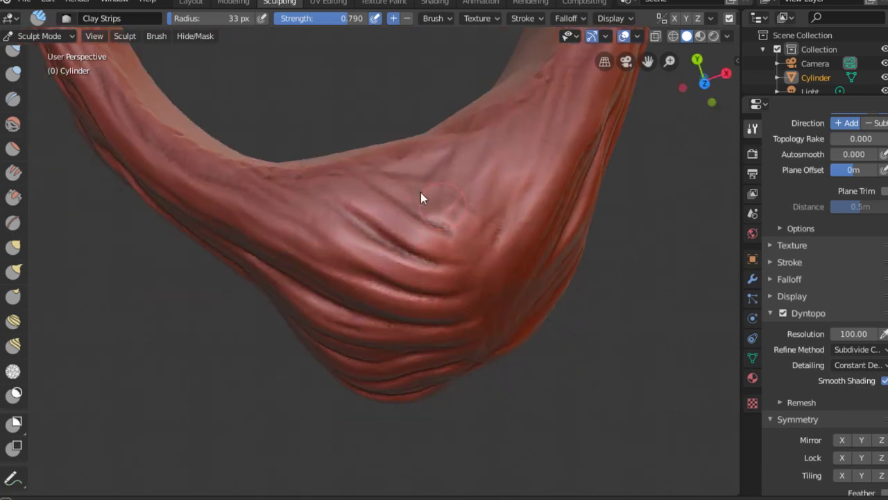
scroll(451, 243, "down", 3)
mouse_move(481, 285)
middle_mouse_down()
mouse_move(512, 234)
mouse_move(484, 257)
middle_mouse_up()
scroll(464, 220, "up", 2)
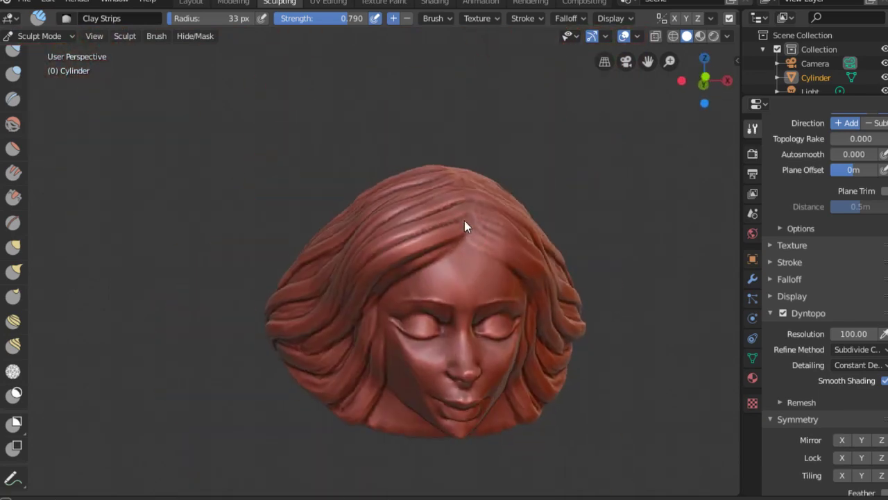
middle_click_drag(464, 227, 456, 210)
scroll(455, 222, "up", 3)
scroll(332, 272, "up", 2)
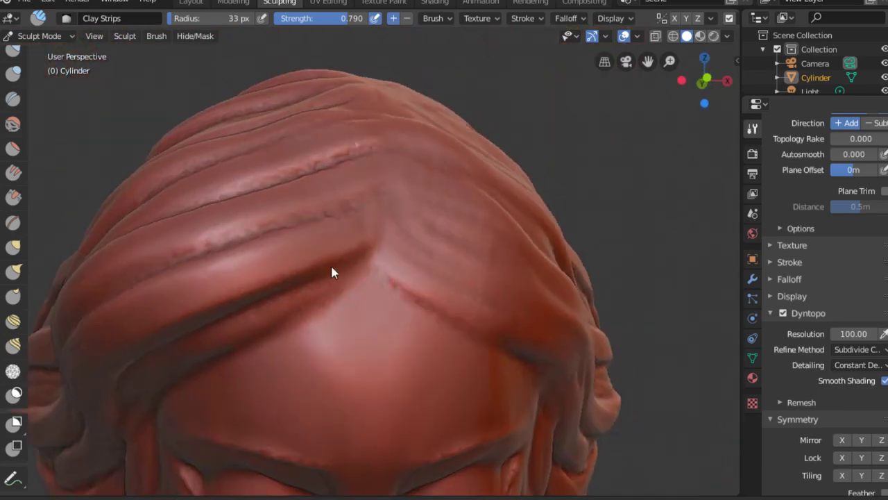
scroll(332, 272, "down", 4)
Pull the left hair strand and the hair top with a 148 px, then 97 px Grab brush.
key("g")
key("f")
left_click(303, 241)
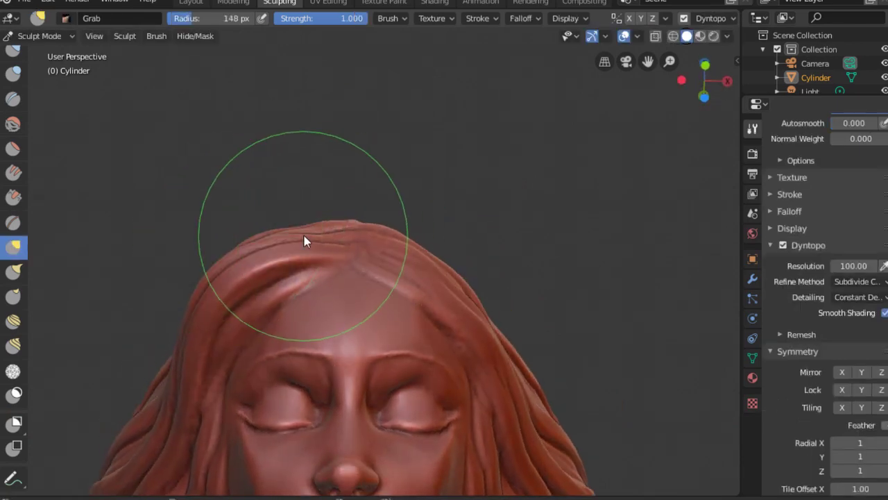
left_click_drag(206, 308, 270, 252)
key("f")
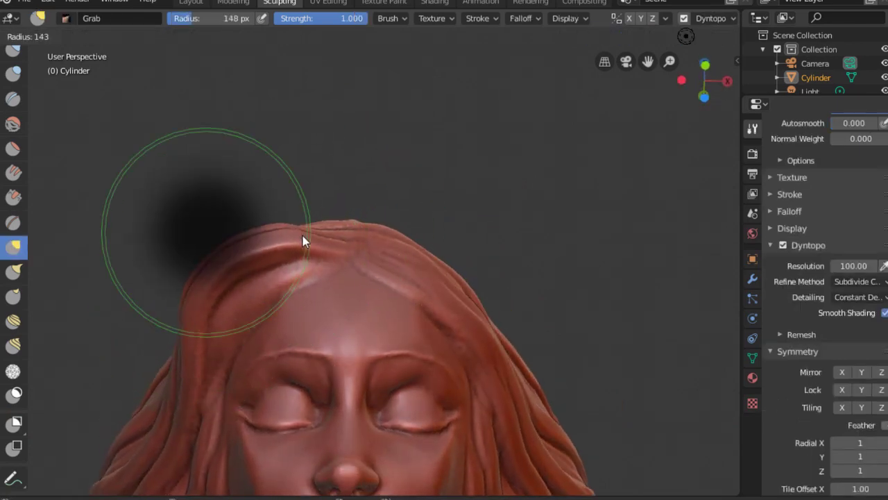
left_click(302, 236)
left_click_drag(320, 220, 264, 235)
Reshape the left strand further and pull the top of the hair outward.
key("f")
left_click(317, 227)
mouse_move(316, 227)
left_mouse_down()
mouse_move(348, 203)
mouse_move(274, 236)
left_mouse_up()
middle_click_drag(274, 236, 420, 151)
Resize the Grab brush to 139, then 94 px, and pull the ring's top upward.
key("f")
left_click(433, 135)
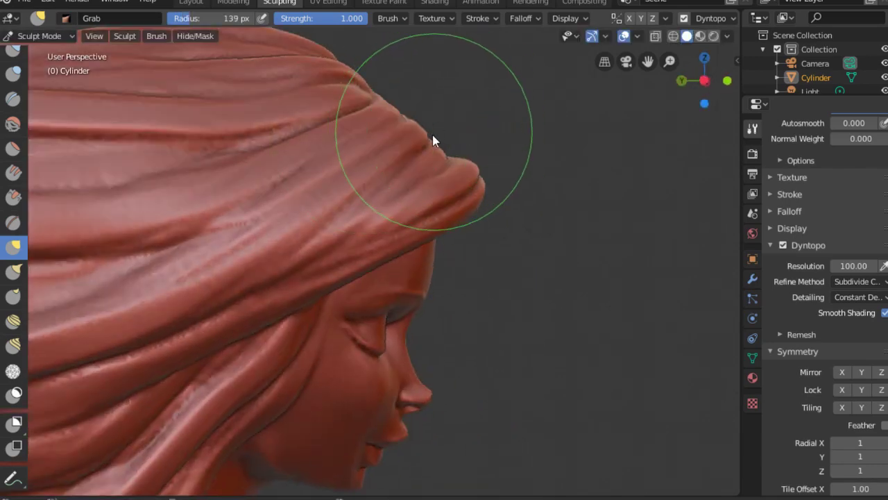
scroll(432, 139, "down", 3)
key("f")
left_click(396, 132)
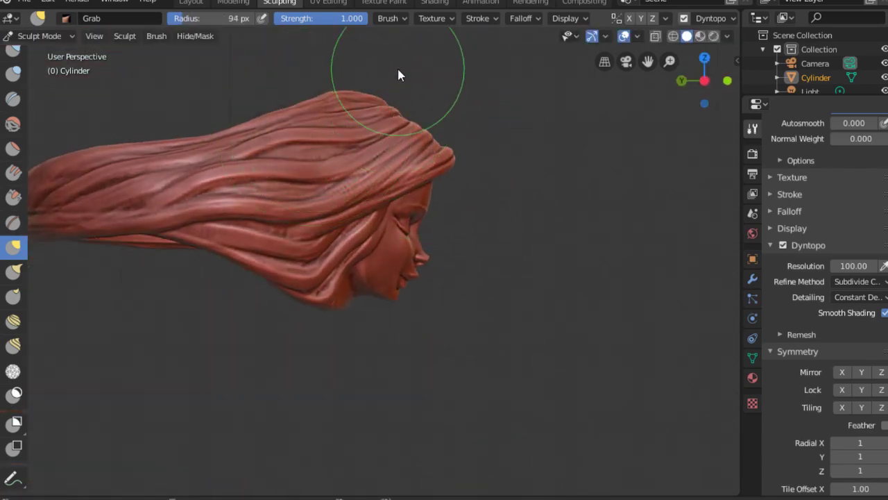
middle_click_drag(430, 119, 434, 83)
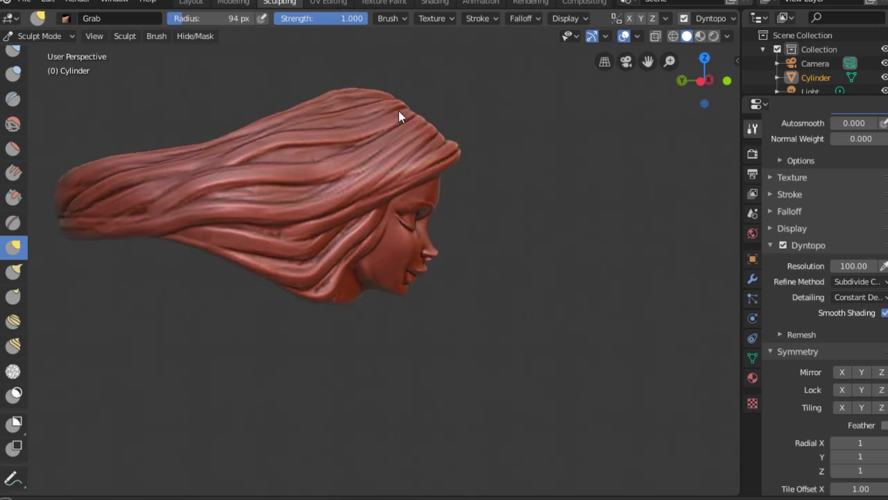
mouse_move(398, 110)
middle_mouse_down()
mouse_move(407, 163)
mouse_move(396, 119)
middle_mouse_up()
left_click_drag(396, 118, 399, 87)
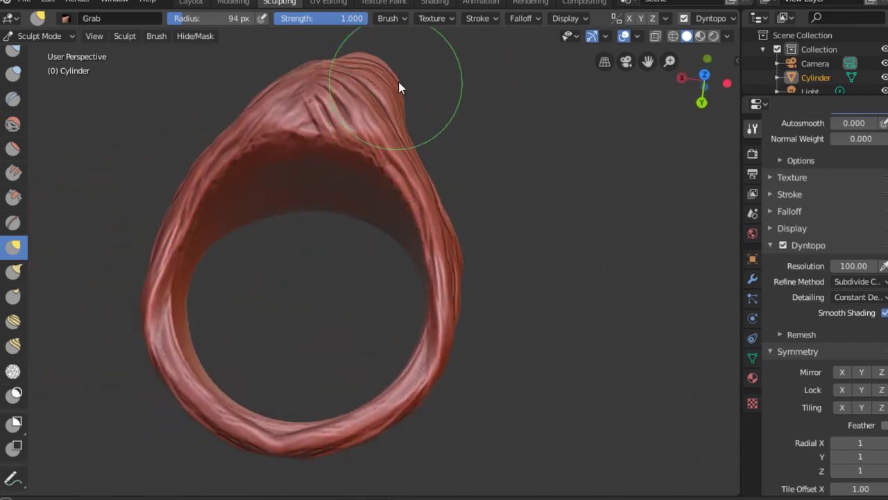
mouse_move(395, 81)
middle_mouse_down()
mouse_move(427, 118)
mouse_move(392, 146)
mouse_move(382, 127)
middle_mouse_up()
Pull the ring's strand down-left at 115 px, then its top strand downward at 99 px.
key("f")
left_click(382, 139)
left_click_drag(383, 138, 347, 220)
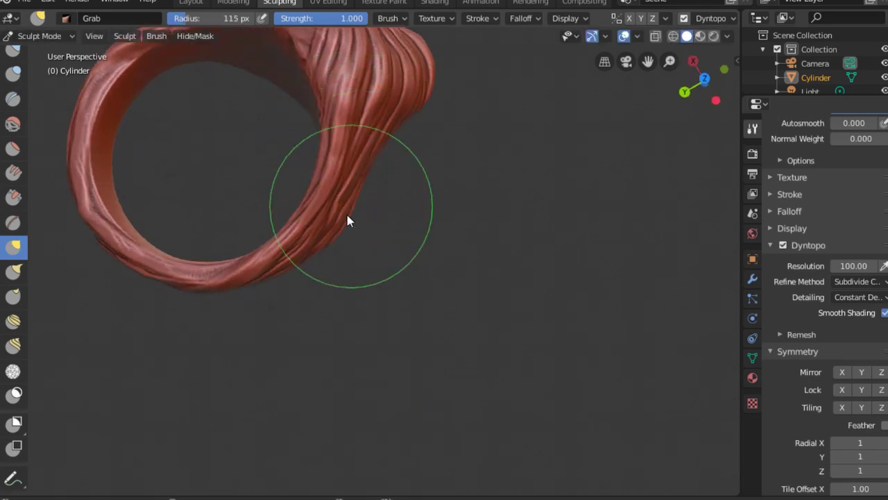
key("f")
left_click(342, 232)
mouse_move(347, 212)
middle_mouse_down()
mouse_move(428, 170)
mouse_move(410, 214)
mouse_move(465, 212)
mouse_move(428, 215)
middle_mouse_up()
mouse_move(428, 215)
left_mouse_down()
mouse_move(425, 240)
mouse_move(446, 259)
left_mouse_up()
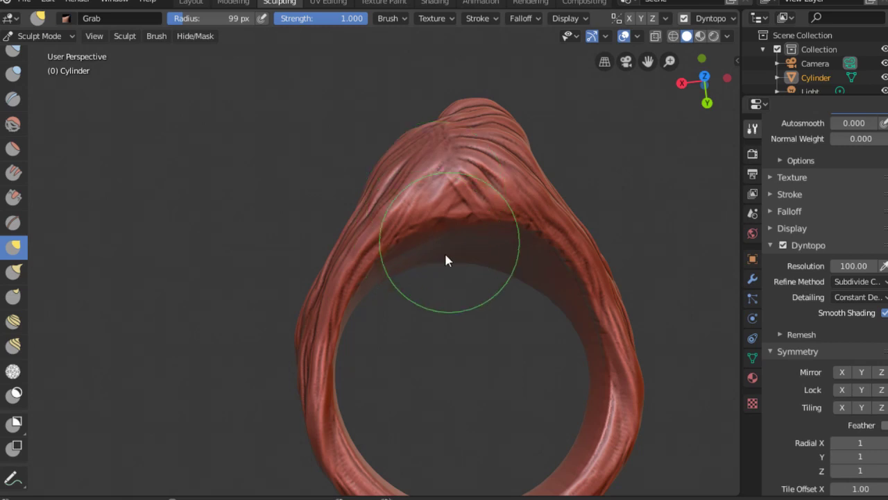
mouse_move(446, 260)
middle_mouse_down()
mouse_move(474, 301)
mouse_move(439, 245)
mouse_move(420, 242)
mouse_move(438, 216)
middle_mouse_up()
Return to the Clay Strips brush at a 37 px radius.
key("c")
key("f")
left_click(390, 237)
mouse_move(400, 318)
middle_mouse_down()
mouse_move(432, 233)
mouse_move(329, 343)
mouse_move(426, 238)
mouse_move(456, 282)
mouse_move(439, 303)
middle_mouse_up()
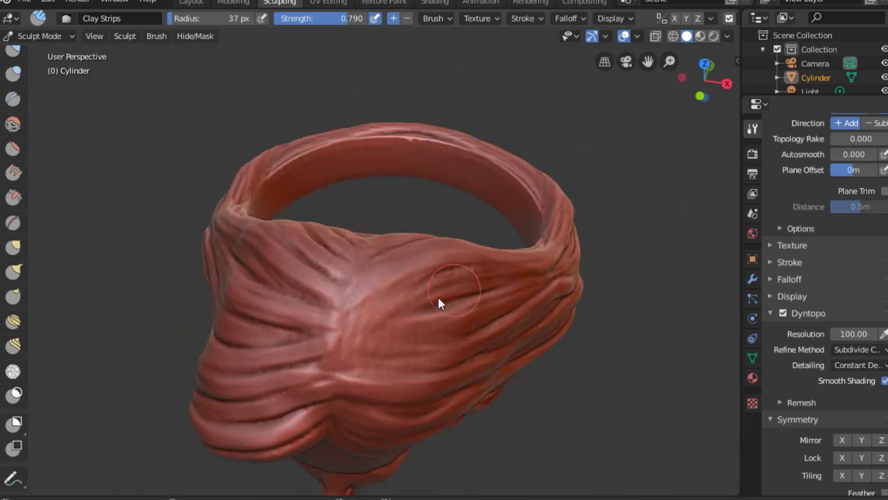
Size the Clay Strips brush to 36 px and lay clay strokes across the hair.
key("f")
left_click(366, 340)
mouse_move(460, 272)
middle_mouse_down()
mouse_move(354, 305)
mouse_move(454, 247)
mouse_move(361, 244)
mouse_move(354, 267)
mouse_move(396, 370)
mouse_move(391, 321)
middle_mouse_up()
key("f")
left_click(354, 268)
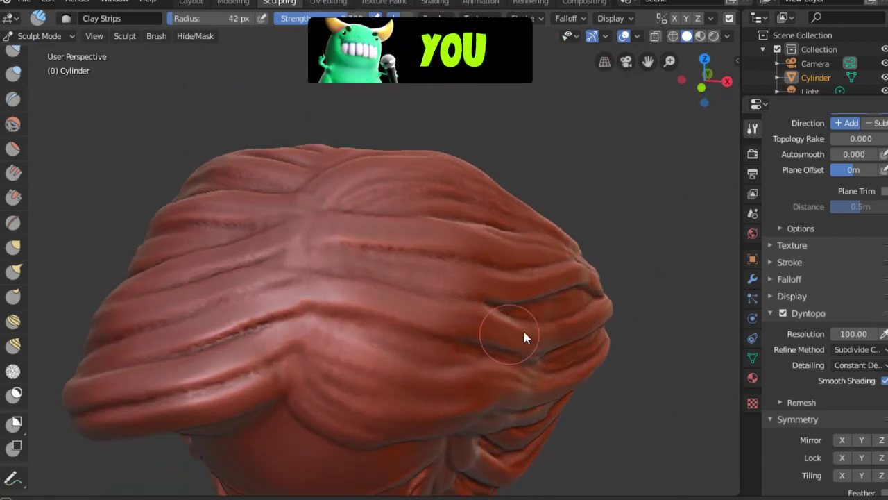
key("f")
left_click(412, 317)
mouse_move(524, 336)
middle_mouse_down()
mouse_move(412, 317)
mouse_move(495, 288)
mouse_move(565, 297)
mouse_move(301, 199)
mouse_move(326, 199)
mouse_move(270, 146)
mouse_move(287, 134)
middle_mouse_up()
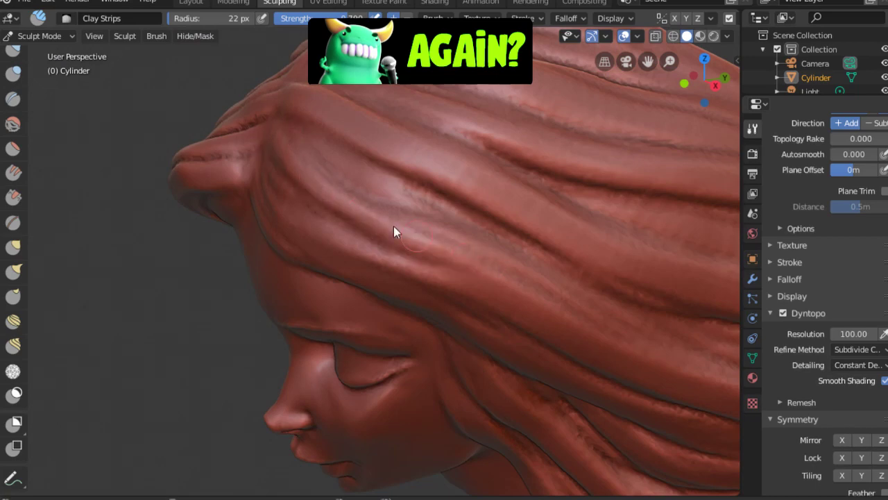
mouse_move(393, 231)
middle_mouse_down()
mouse_move(492, 324)
mouse_move(341, 273)
middle_mouse_up()
scroll(264, 234, "up", 2)
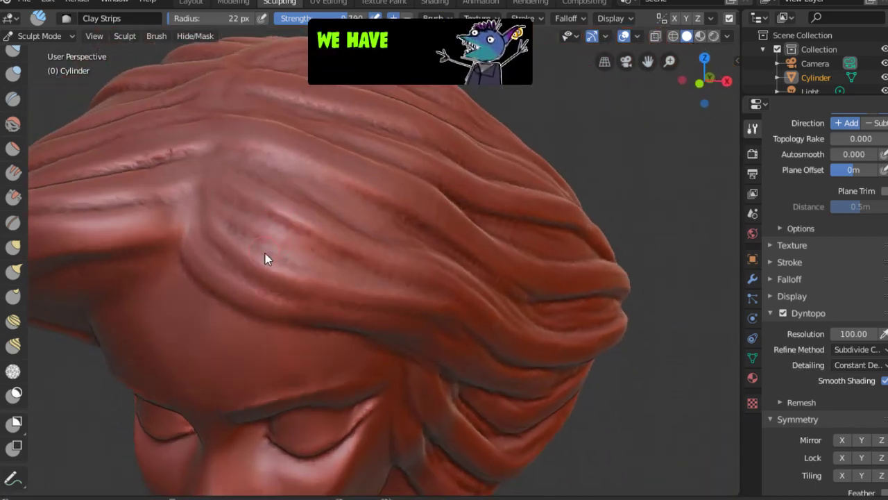
key("f")
left_click(217, 231)
mouse_move(217, 232)
left_mouse_down()
mouse_move(323, 285)
mouse_move(431, 260)
left_mouse_up()
Sculpt new hair strands along the hairline and over the forehead from above.
middle_click_drag(431, 260, 355, 332)
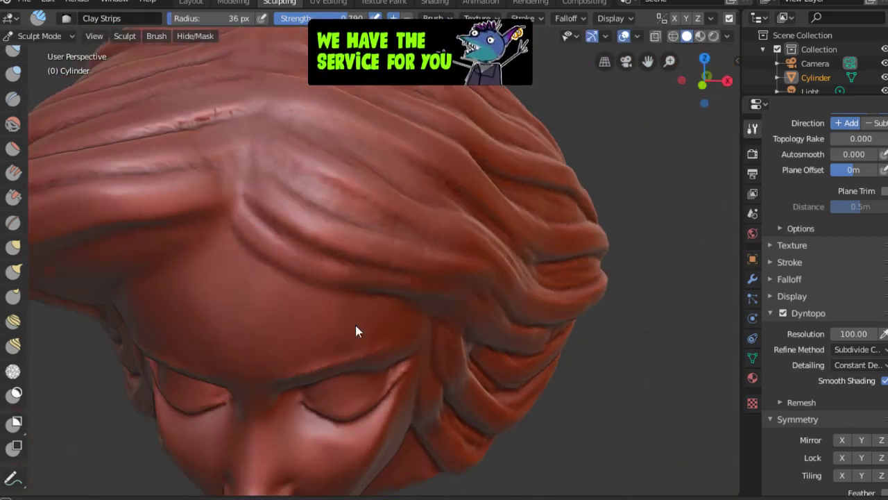
middle_click_drag(363, 294, 288, 268)
mouse_move(501, 312)
middle_mouse_down()
mouse_move(396, 317)
mouse_move(252, 273)
mouse_move(247, 231)
mouse_move(260, 254)
mouse_move(377, 145)
middle_mouse_up()
scroll(217, 191, "up", 3)
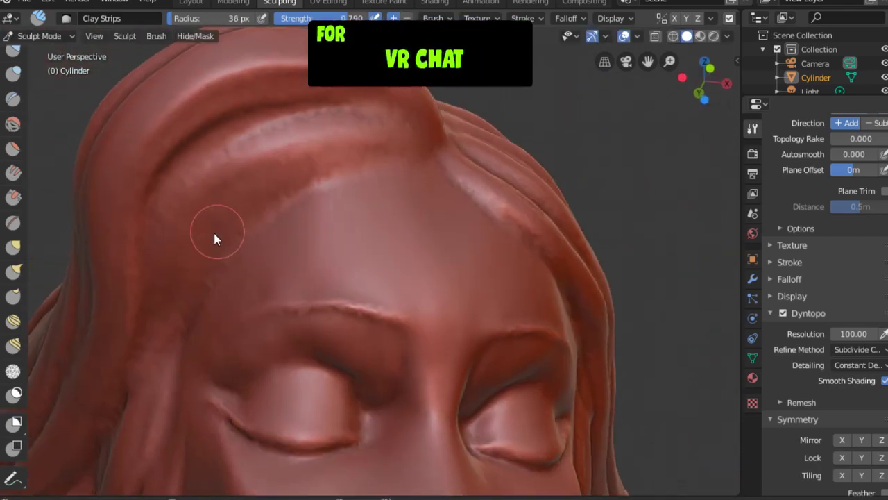
mouse_move(214, 238)
left_mouse_down()
mouse_move(169, 244)
mouse_move(381, 132)
left_mouse_up()
left_click_drag(115, 254, 252, 94)
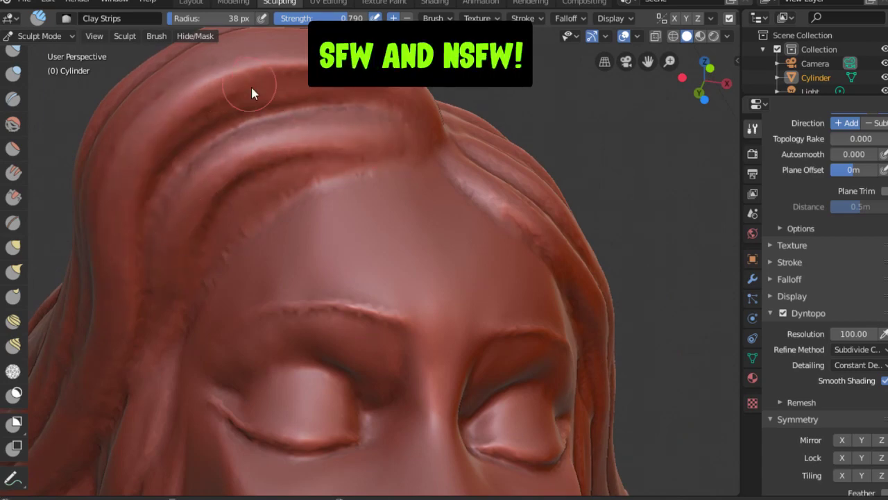
mouse_move(252, 87)
middle_mouse_down()
mouse_move(294, 125)
mouse_move(228, 327)
mouse_move(315, 264)
mouse_move(225, 313)
mouse_move(324, 241)
middle_mouse_up()
Reduce the brush from 41 px through 32 px to 25 px while checking the head.
key("f")
left_click(273, 270)
mouse_move(273, 282)
middle_mouse_down()
mouse_move(269, 310)
mouse_move(410, 209)
middle_mouse_up()
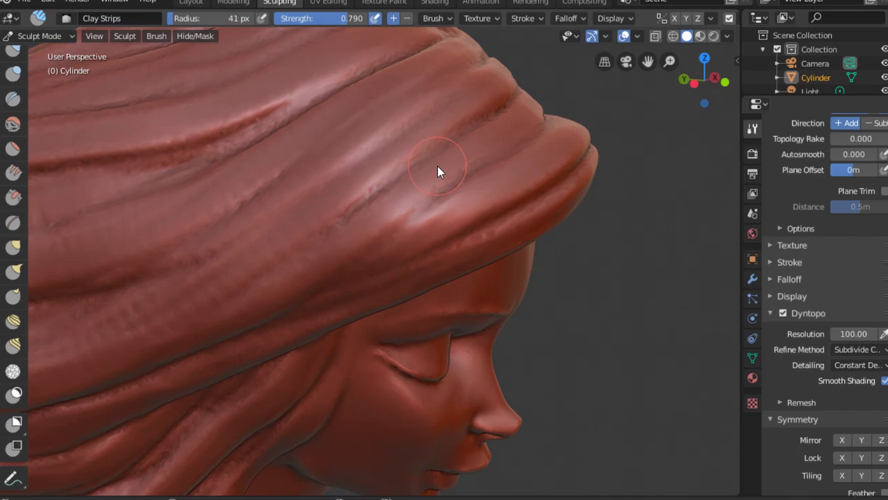
mouse_move(437, 166)
middle_mouse_down()
mouse_move(347, 250)
mouse_move(430, 246)
mouse_move(455, 221)
middle_mouse_up()
key("f")
left_click(373, 248)
mouse_move(372, 247)
middle_mouse_down()
mouse_move(212, 308)
mouse_move(421, 174)
mouse_move(299, 234)
middle_mouse_up()
mouse_move(422, 153)
middle_mouse_down()
mouse_move(444, 119)
mouse_move(259, 211)
mouse_move(339, 209)
mouse_move(284, 260)
mouse_move(446, 180)
mouse_move(542, 109)
mouse_move(540, 194)
middle_mouse_up()
key("f")
left_click(340, 210)
mouse_move(370, 284)
middle_mouse_down()
mouse_move(465, 228)
mouse_move(467, 276)
mouse_move(476, 214)
mouse_move(450, 243)
mouse_move(425, 215)
mouse_move(324, 249)
mouse_move(477, 155)
mouse_move(451, 167)
mouse_move(433, 193)
mouse_move(426, 271)
mouse_move(390, 242)
mouse_move(369, 247)
middle_mouse_up()
scroll(452, 167, "down", 5)
scroll(433, 187, "up", 3)
Switch to Grab at 136 px and pull the hair strands beside the face.
key("g")
key("f")
left_click(465, 260)
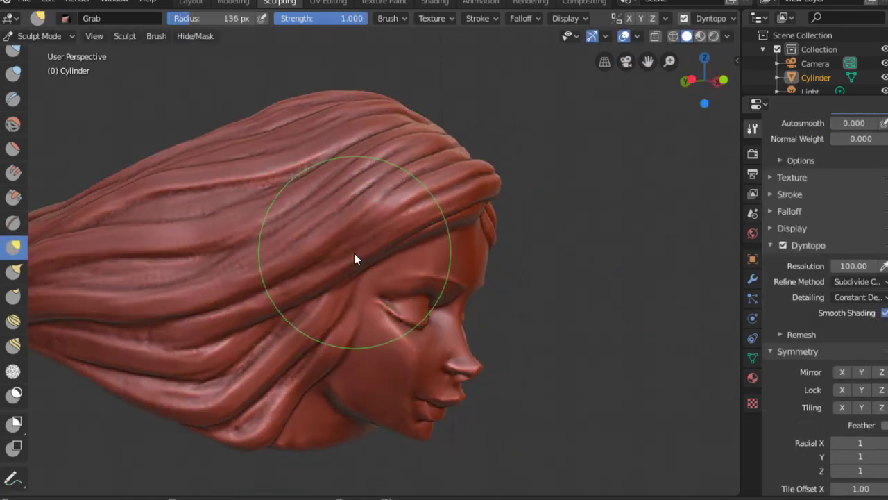
mouse_move(334, 281)
left_mouse_down()
mouse_move(274, 307)
mouse_move(270, 297)
left_mouse_up()
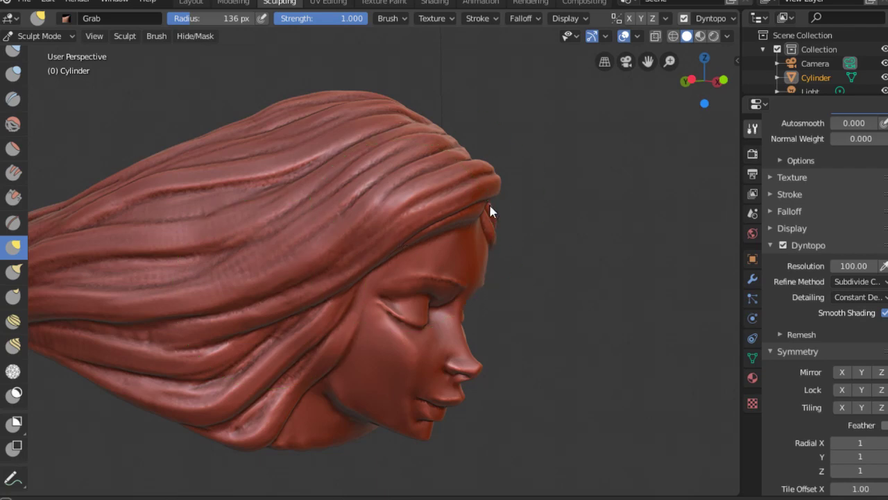
mouse_move(490, 212)
middle_mouse_down()
mouse_move(507, 207)
mouse_move(469, 200)
mouse_move(485, 209)
mouse_move(363, 208)
mouse_move(480, 171)
mouse_move(418, 154)
mouse_move(464, 192)
mouse_move(452, 204)
mouse_move(468, 238)
mouse_move(496, 209)
mouse_move(454, 197)
mouse_move(486, 245)
mouse_move(485, 219)
mouse_move(464, 213)
mouse_move(452, 123)
mouse_move(426, 97)
mouse_move(399, 139)
mouse_move(381, 137)
mouse_move(428, 148)
mouse_move(398, 134)
mouse_move(440, 213)
mouse_move(451, 183)
mouse_move(433, 174)
middle_mouse_up()
key("f")
left_click(440, 227)
key("f")
left_click(399, 235)
scroll(364, 209, "up", 2)
Resize the brush to 59 then 111 px, switch to Crease, and inspect the sculpted folds.
key("f")
left_click(419, 105)
key("f")
left_click(421, 96)
key("f")
left_click(398, 139)
scroll(423, 191, "up", 2)
key("shift+c")
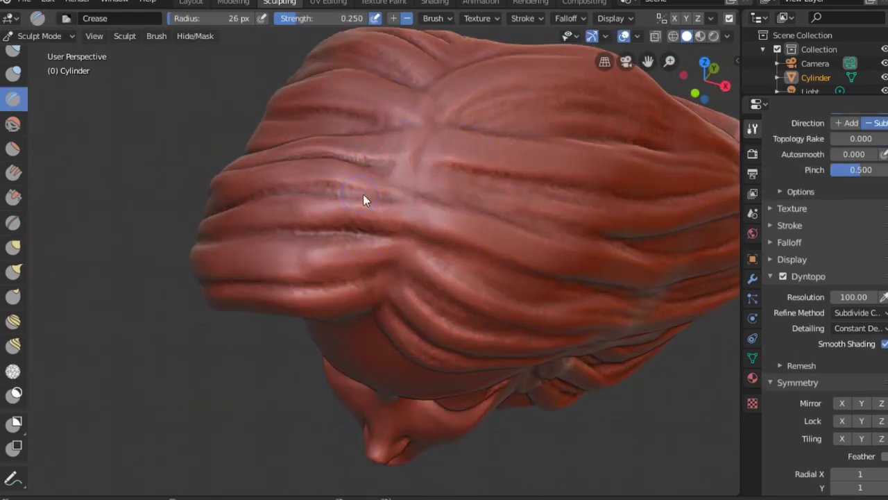
mouse_move(412, 206)
middle_mouse_down()
mouse_move(436, 171)
mouse_move(389, 344)
mouse_move(456, 242)
mouse_move(416, 254)
mouse_move(480, 296)
mouse_move(466, 286)
mouse_move(486, 280)
middle_mouse_up()
mouse_move(401, 264)
middle_mouse_down()
mouse_move(419, 248)
mouse_move(550, 200)
middle_mouse_up()
mouse_move(561, 169)
middle_mouse_down()
mouse_move(530, 163)
mouse_move(555, 178)
mouse_move(476, 273)
mouse_move(469, 313)
mouse_move(504, 166)
mouse_move(485, 240)
mouse_move(470, 196)
mouse_move(447, 214)
mouse_move(467, 252)
middle_mouse_up()
Return to Grab, size it to 78 px, and enable X-axis mirror symmetry.
key("g")
key("f")
left_click(510, 227)
key("f")
left_click(445, 214)
scroll(558, 314, "down", 4)
mouse_move(558, 315)
middle_mouse_down()
mouse_move(552, 350)
mouse_move(412, 327)
mouse_move(401, 303)
mouse_move(407, 263)
middle_mouse_up()
scroll(552, 350, "up", 5)
key("f")
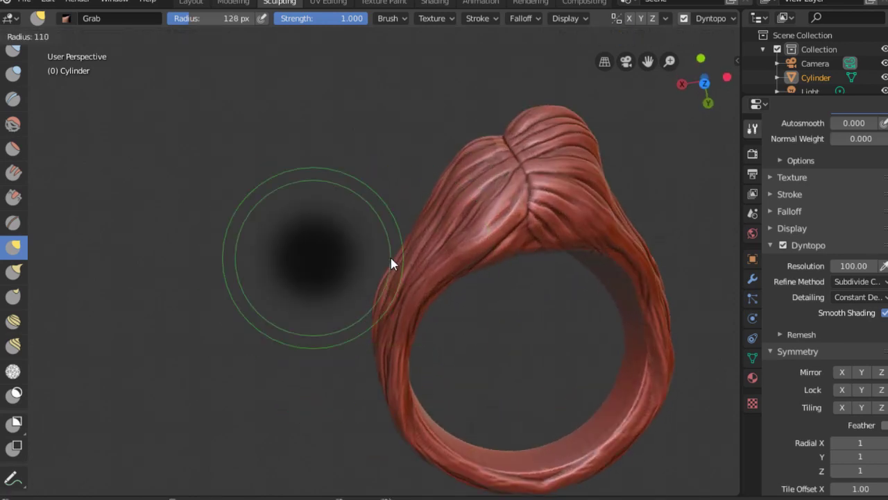
left_click(380, 263)
left_click(842, 372)
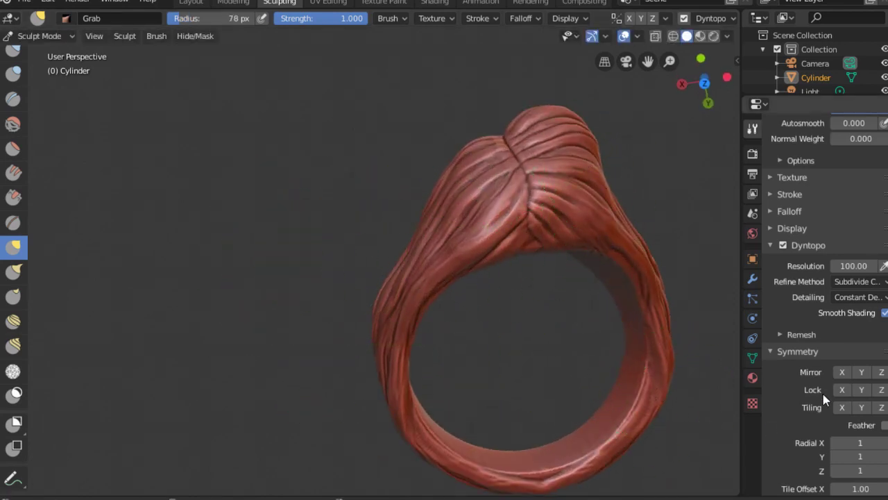
middle_click_drag(401, 258, 381, 250)
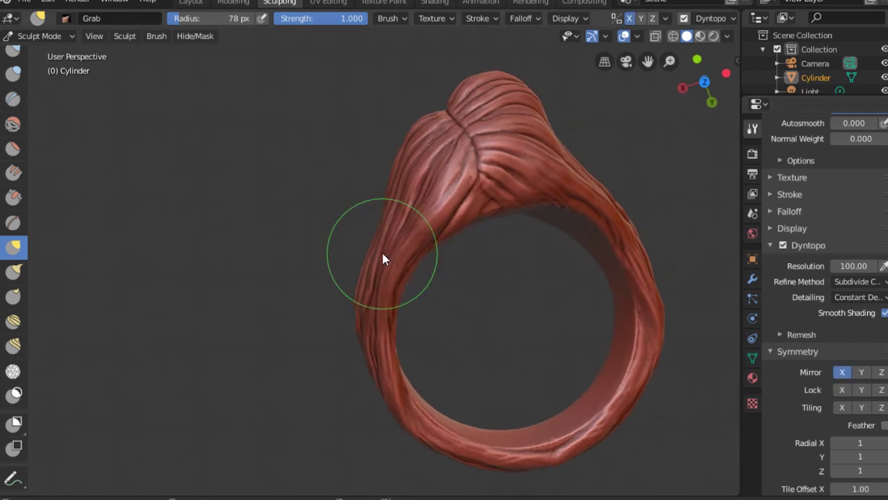
middle_click_drag(409, 214, 396, 206)
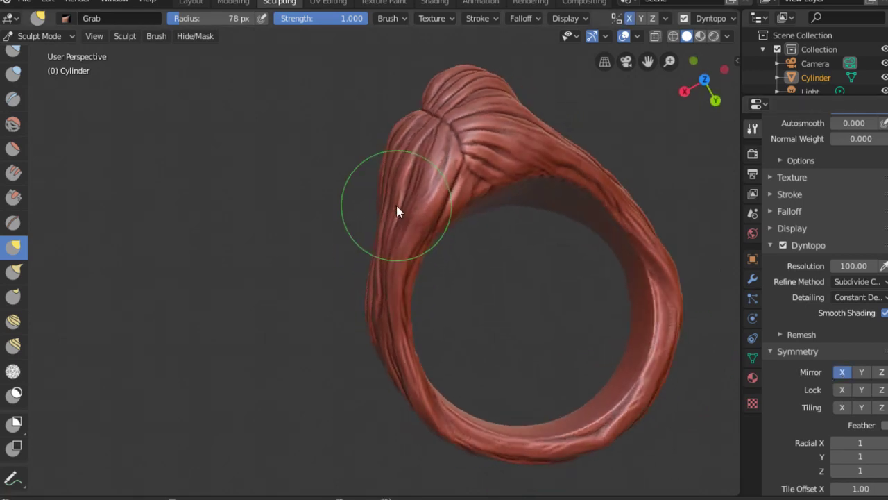
Adjust the Grab brush size while turning the view to face the sculpted head.
key("f")
left_click(371, 305)
mouse_move(381, 301)
middle_mouse_down()
mouse_move(470, 220)
mouse_move(360, 309)
middle_mouse_up()
key("f")
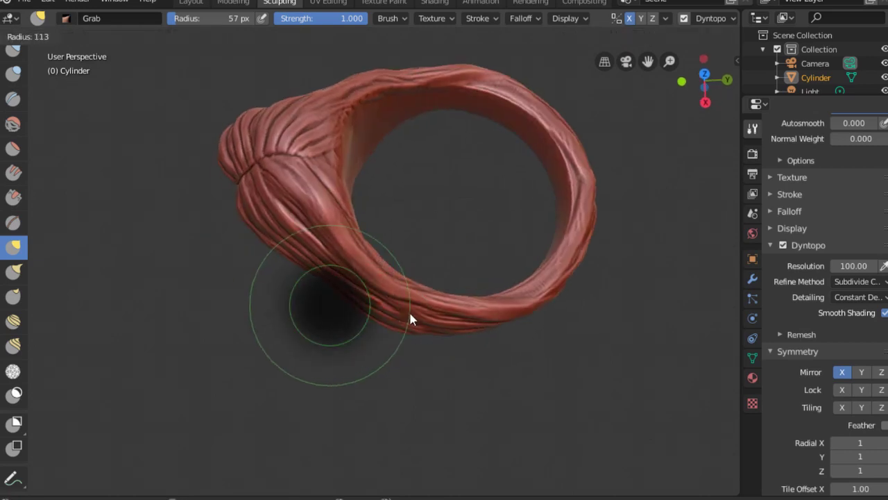
left_click(409, 317)
mouse_move(331, 281)
middle_mouse_down()
mouse_move(412, 281)
mouse_move(374, 266)
mouse_move(371, 252)
mouse_move(373, 277)
mouse_move(358, 292)
mouse_move(362, 301)
mouse_move(373, 295)
mouse_move(310, 289)
mouse_move(262, 329)
mouse_move(317, 326)
mouse_move(312, 337)
mouse_move(308, 287)
mouse_move(270, 313)
mouse_move(279, 334)
mouse_move(348, 261)
mouse_move(338, 218)
mouse_move(348, 207)
mouse_move(363, 204)
mouse_move(338, 263)
mouse_move(398, 261)
mouse_move(368, 279)
mouse_move(362, 306)
mouse_move(381, 264)
middle_mouse_up()
key("f")
left_click(362, 252)
Fine-tune the brush radius through about 69, 90, 116 and 85 px.
key("f")
left_click(372, 277)
key("f")
left_click(313, 287)
key("f")
left_click(290, 294)
key("f")
left_click(322, 279)
scroll(374, 265, "up", 1)
scroll(354, 277, "up", 1)
key("c")
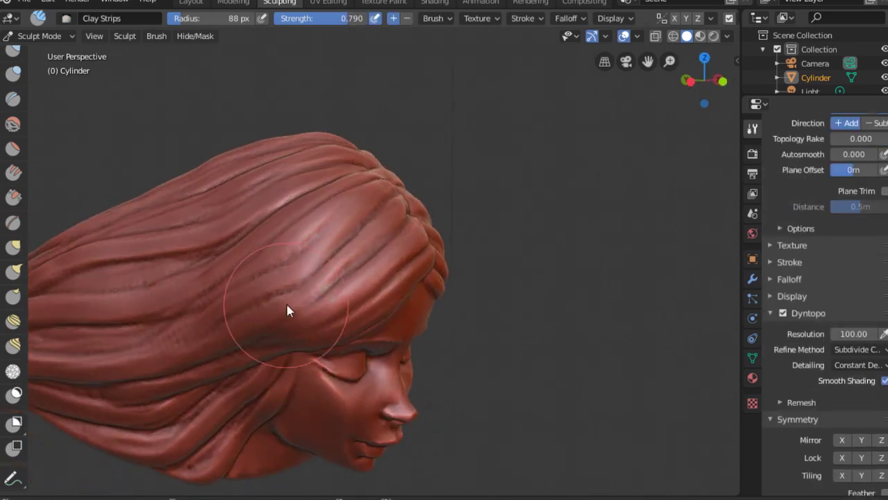
scroll(250, 298, "up", 1)
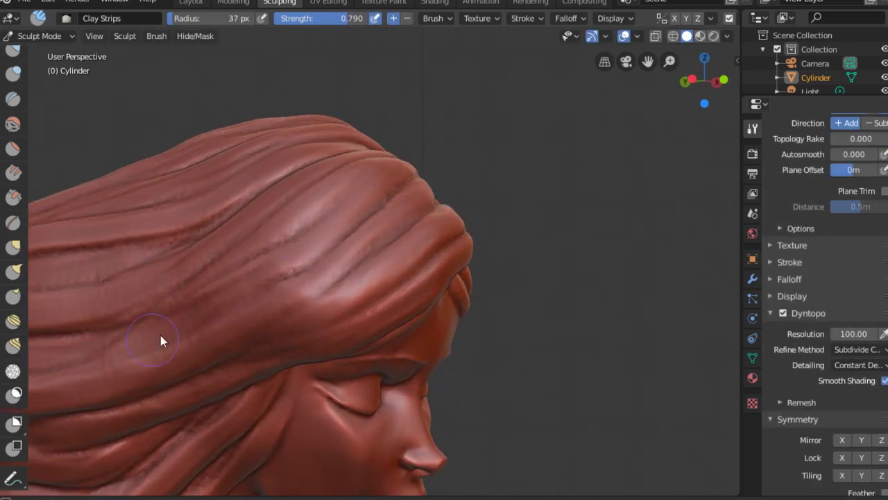
mouse_move(311, 241)
middle_mouse_down()
mouse_move(242, 291)
mouse_move(238, 282)
middle_mouse_up()
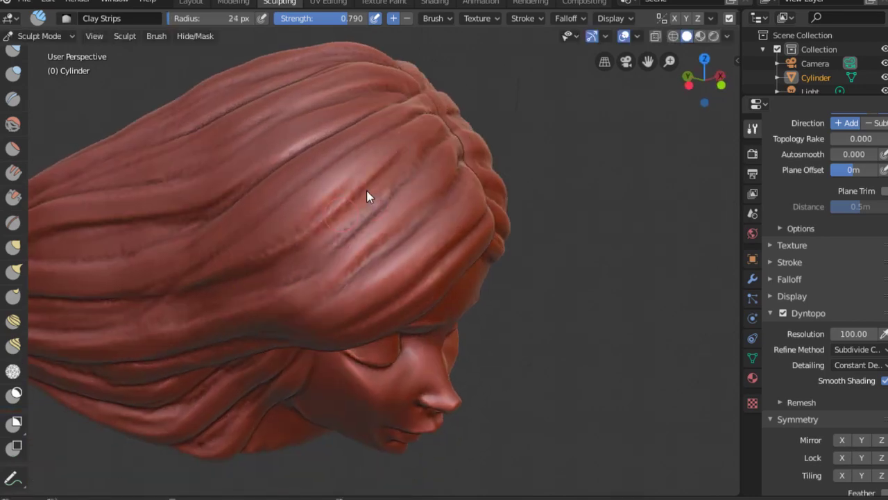
mouse_move(168, 320)
middle_mouse_down()
mouse_move(223, 288)
mouse_move(297, 272)
mouse_move(440, 163)
mouse_move(308, 238)
mouse_move(412, 188)
mouse_move(333, 248)
mouse_move(250, 380)
middle_mouse_up()
scroll(308, 238, "down", 3)
scroll(333, 248, "up", 4)
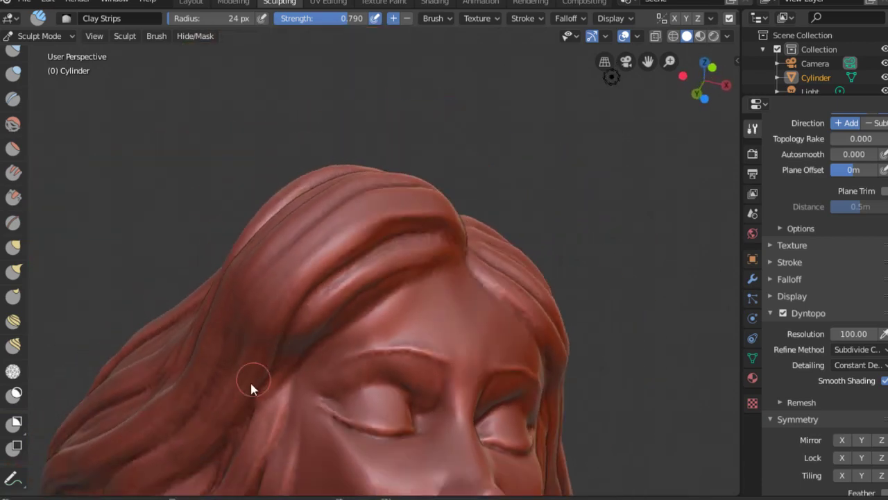
scroll(343, 247, "down", 4)
scroll(412, 179, "up", 3)
mouse_move(412, 179)
middle_mouse_down()
mouse_move(301, 234)
mouse_move(430, 162)
middle_mouse_up()
scroll(247, 277, "down", 3)
scroll(243, 258, "up", 3)
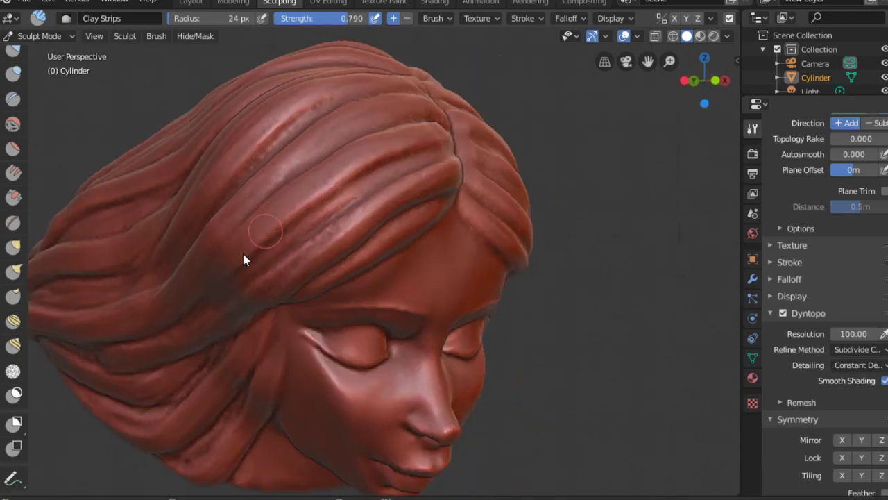
middle_click_drag(244, 257, 442, 130)
scroll(347, 196, "down", 3)
Return to Grab at 114 px and turn off dynamic topology.
key("g")
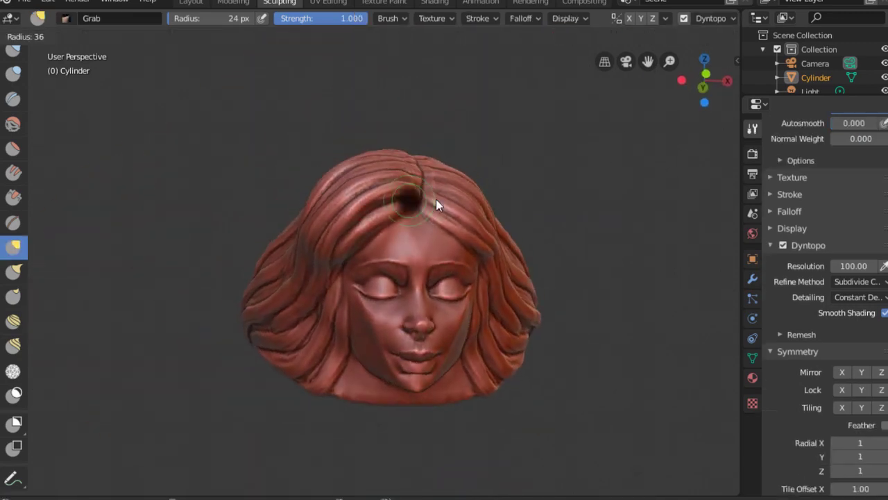
key("f")
left_click(416, 154)
mouse_move(416, 154)
middle_mouse_down()
mouse_move(382, 147)
mouse_move(452, 155)
mouse_move(553, 252)
mouse_move(521, 288)
mouse_move(398, 347)
mouse_move(405, 360)
mouse_move(438, 338)
middle_mouse_up()
scroll(783, 301, "down", 3)
left_click(783, 176)
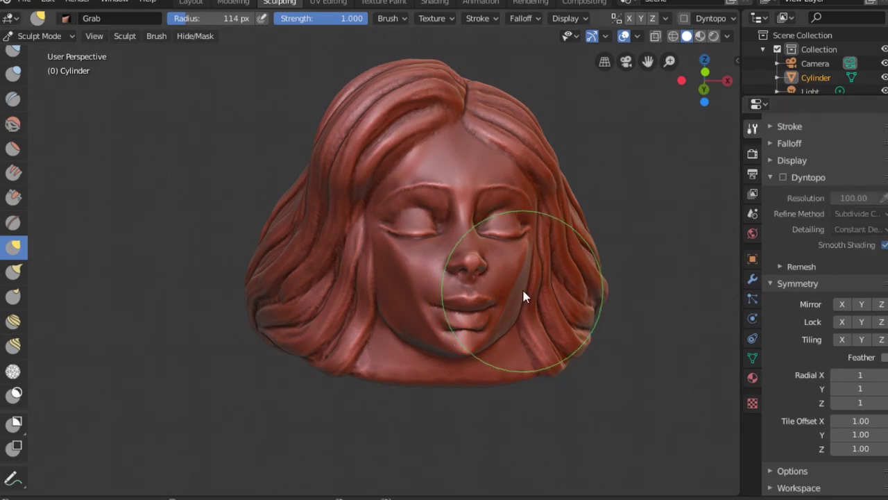
scroll(522, 287, "up", 5)
scroll(498, 296, "down", 4)
scroll(480, 278, "up", 3)
Switch to Pinch/Magnify at 54 px and frame the lips, chin and cheek.
key("p")
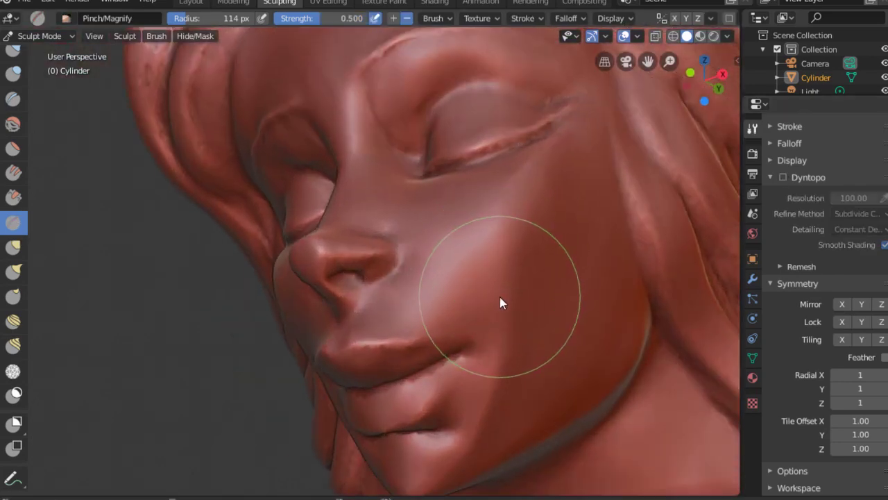
key("f")
left_click(472, 300)
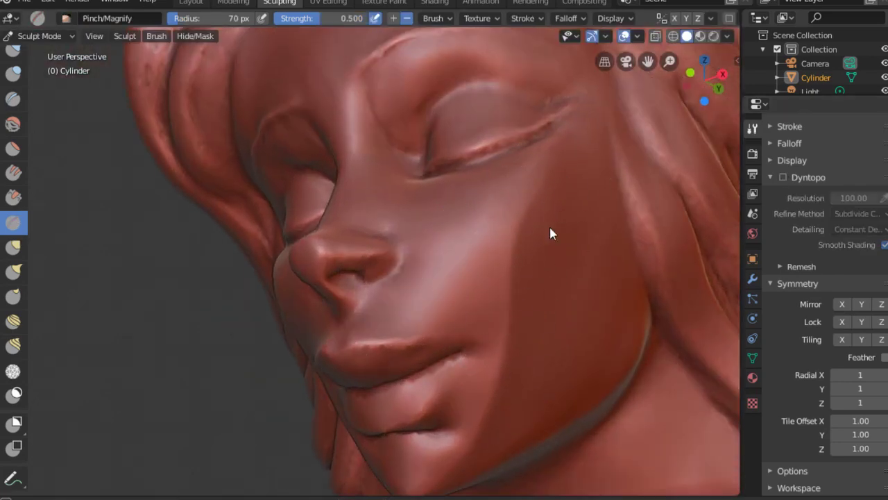
scroll(551, 234, "up", 2)
middle_click_drag(551, 233, 483, 189, "shift")
key("f")
left_click(460, 98)
mouse_move(460, 97)
middle_mouse_down()
mouse_move(425, 210)
mouse_move(555, 154)
middle_mouse_up()
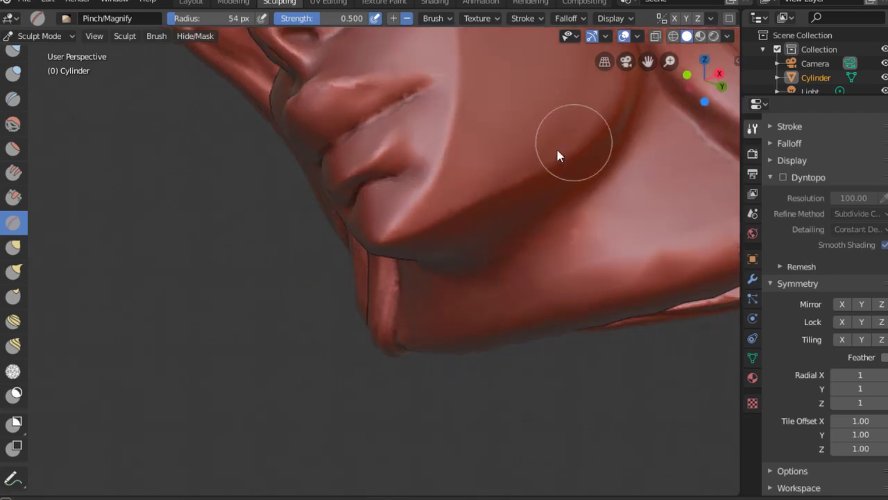
scroll(517, 179, "up", 3)
mouse_move(407, 352)
middle_mouse_down()
mouse_move(464, 274)
mouse_move(483, 308)
middle_mouse_up()
mouse_move(409, 362)
middle_mouse_down()
mouse_move(439, 313)
mouse_move(498, 297)
middle_mouse_up()
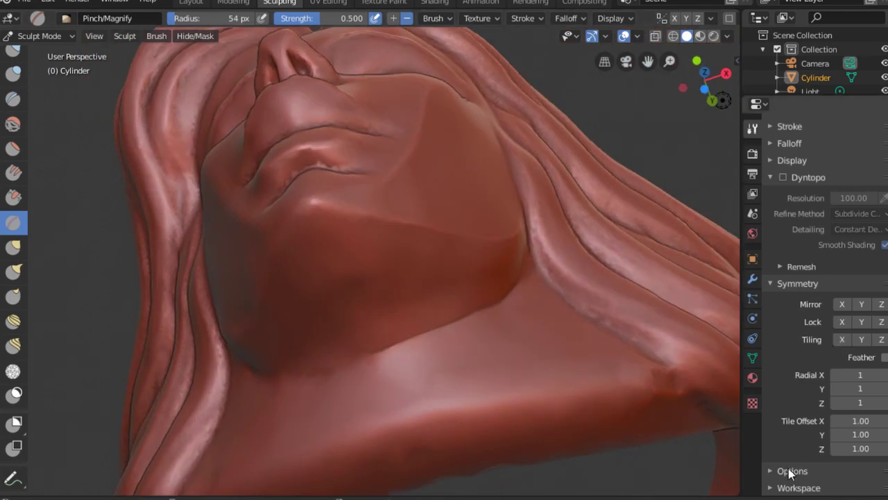
Enable Mirror X and pinch the ridge and creases under the neck and beside the jaw.
left_click(842, 304)
mouse_move(366, 351)
middle_mouse_down()
mouse_move(419, 354)
mouse_move(346, 271)
mouse_move(430, 232)
middle_mouse_up()
mouse_move(505, 125)
middle_mouse_down()
mouse_move(525, 163)
mouse_move(522, 222)
mouse_move(465, 289)
mouse_move(441, 269)
mouse_move(434, 319)
middle_mouse_up()
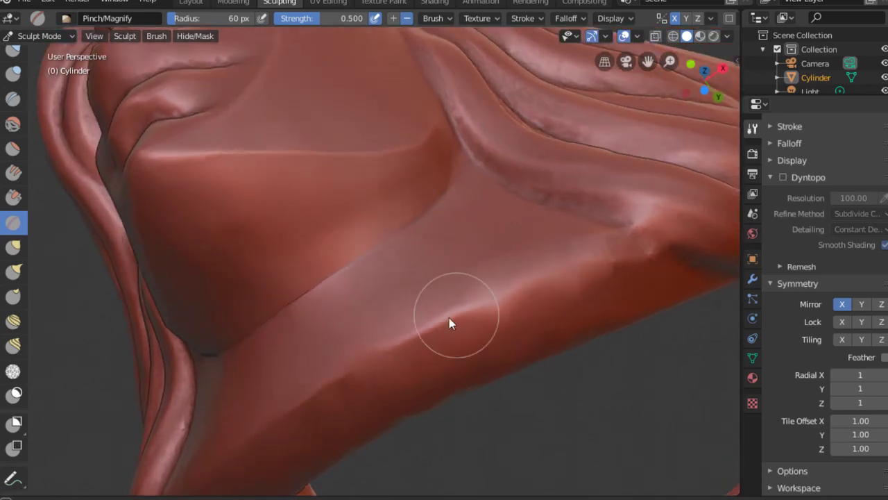
left_click_drag(347, 375, 537, 289)
middle_click_drag(448, 327, 502, 288)
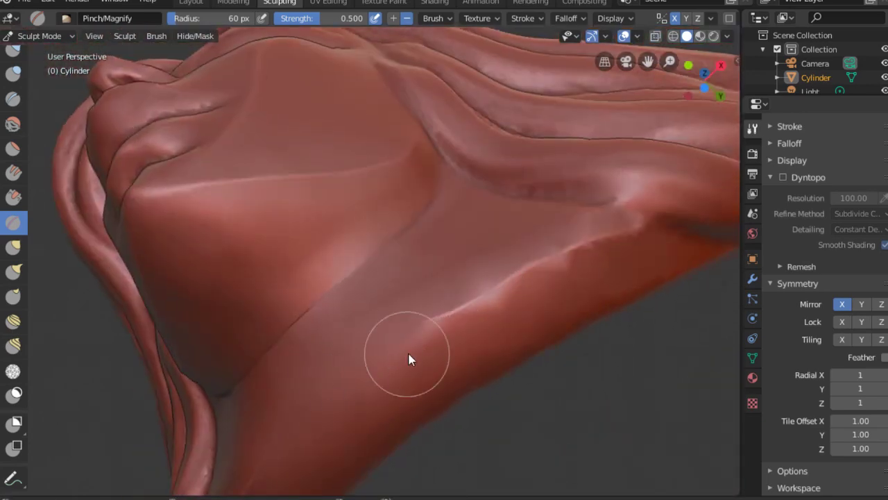
left_click_drag(410, 358, 305, 422)
mouse_move(304, 419)
middle_mouse_down()
mouse_move(467, 337)
mouse_move(506, 268)
middle_mouse_up()
left_click_drag(506, 267, 503, 252)
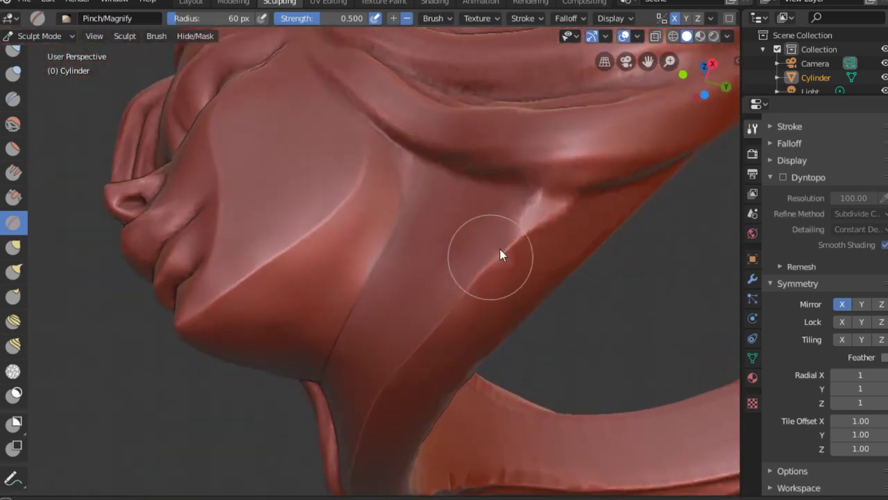
Sharpen the neck edge creases on both sides and deepen the cheek crease.
mouse_move(504, 252)
middle_mouse_down()
mouse_move(399, 426)
mouse_move(366, 341)
mouse_move(288, 303)
middle_mouse_up()
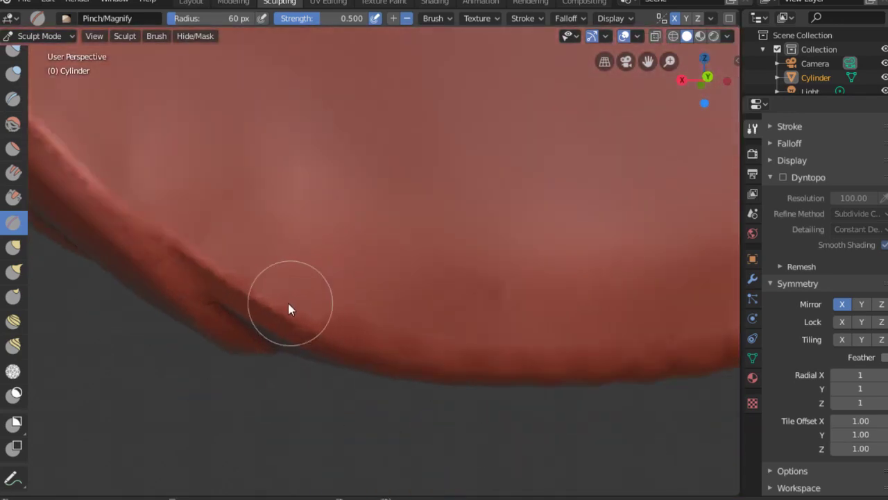
mouse_move(482, 369)
middle_mouse_down()
mouse_move(608, 307)
mouse_move(334, 336)
middle_mouse_up()
left_click_drag(324, 311, 377, 373)
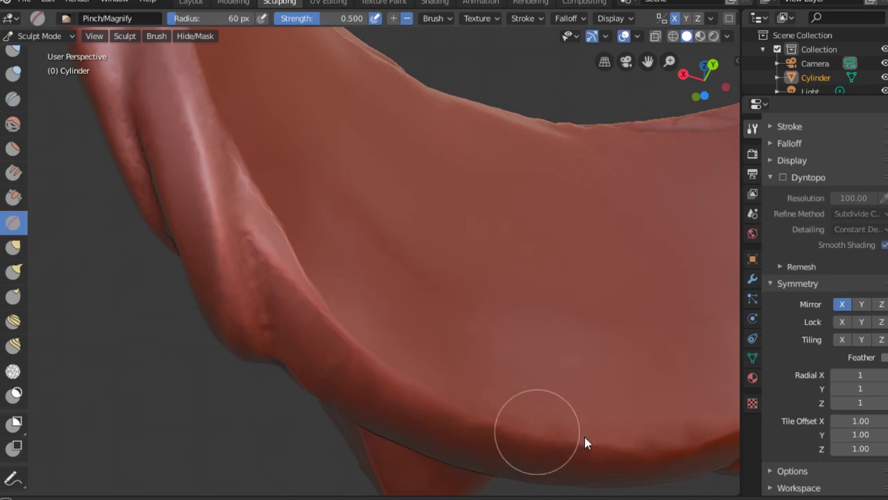
middle_click_drag(587, 440, 535, 410)
mouse_move(534, 410)
left_mouse_down()
mouse_move(514, 372)
mouse_move(532, 329)
left_mouse_up()
mouse_move(531, 329)
middle_mouse_down()
mouse_move(444, 298)
mouse_move(465, 256)
mouse_move(416, 247)
mouse_move(460, 307)
mouse_move(446, 337)
mouse_move(479, 294)
middle_mouse_up()
left_click_drag(479, 295, 444, 278)
mouse_move(396, 407)
middle_mouse_down()
mouse_move(476, 195)
mouse_move(353, 258)
mouse_move(432, 212)
mouse_move(322, 313)
middle_mouse_up()
scroll(353, 258, "up", 1)
Sharpen the crease under the lower lip, checking the mouth from side and front.
scroll(283, 298, "up", 1)
scroll(372, 269, "up", 1)
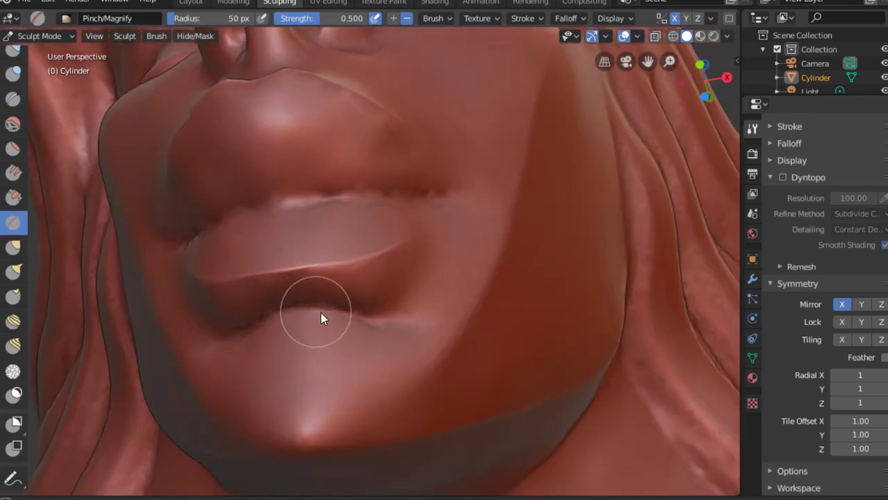
mouse_move(361, 327)
left_mouse_down()
mouse_move(410, 311)
mouse_move(366, 303)
mouse_move(282, 313)
mouse_move(314, 312)
left_mouse_up()
middle_click_drag(314, 306, 400, 324)
scroll(401, 316, "up", 2)
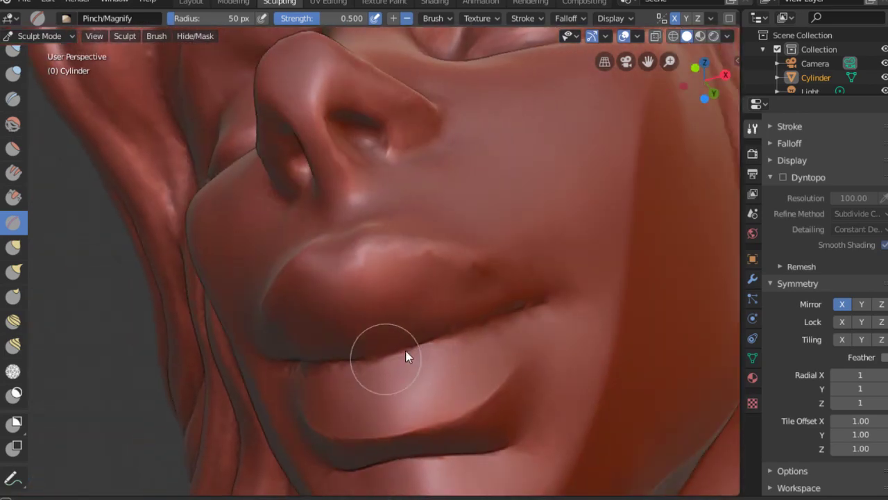
middle_click_drag(410, 354, 417, 347)
middle_click_drag(555, 298, 447, 277)
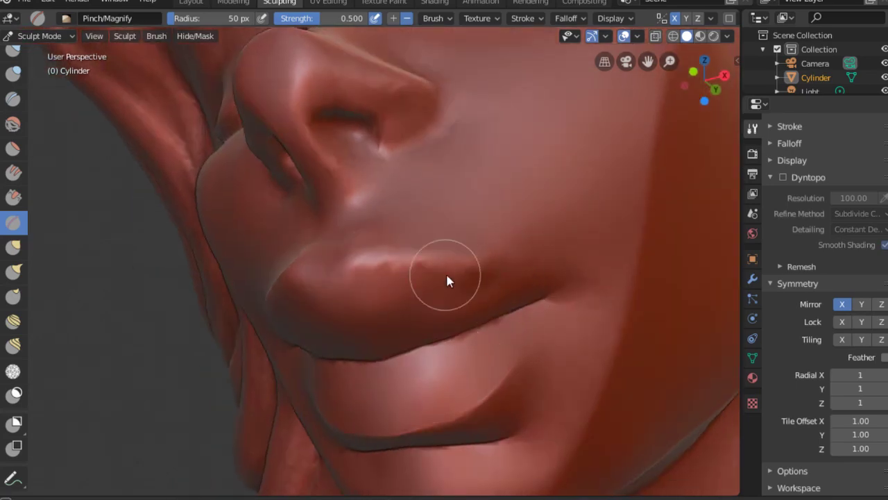
mouse_move(367, 262)
middle_mouse_down()
mouse_move(426, 263)
mouse_move(307, 213)
middle_mouse_up()
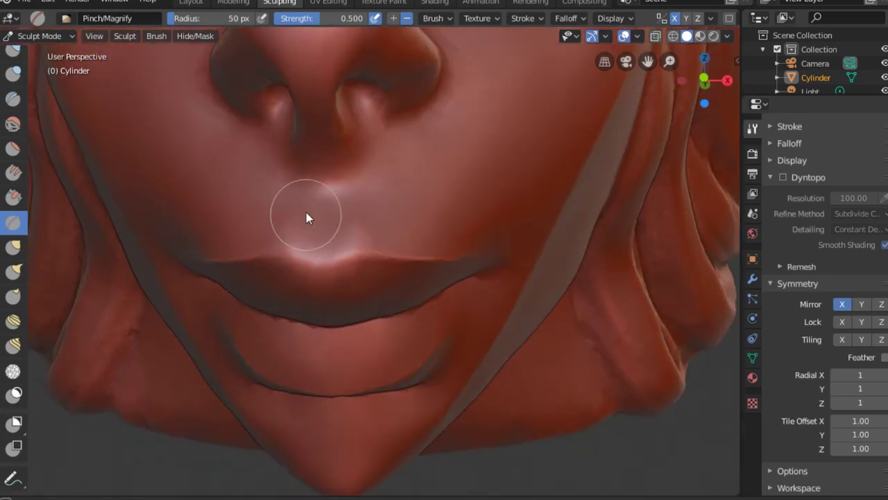
mouse_move(293, 264)
middle_mouse_down()
mouse_move(306, 258)
mouse_move(299, 209)
mouse_move(314, 167)
mouse_move(342, 170)
mouse_move(242, 144)
middle_mouse_up()
Sharpen the creases along the nose and around the nostrils.
left_click_drag(242, 150, 396, 149)
mouse_move(396, 149)
middle_mouse_down()
mouse_move(268, 143)
mouse_move(265, 161)
mouse_move(211, 168)
middle_mouse_up()
mouse_move(211, 168)
left_mouse_down()
mouse_move(215, 75)
mouse_move(186, 120)
mouse_move(218, 171)
left_mouse_up()
mouse_move(219, 171)
middle_mouse_down()
mouse_move(305, 138)
mouse_move(319, 150)
middle_mouse_up()
left_click_drag(318, 150, 354, 143)
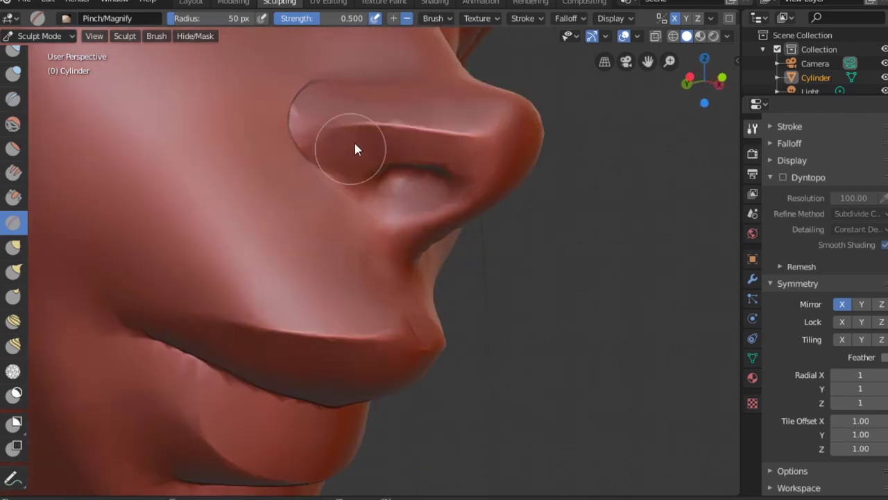
mouse_move(354, 143)
middle_mouse_down()
mouse_move(363, 116)
mouse_move(464, 132)
mouse_move(415, 271)
middle_mouse_up()
Enlarge the Pinch brush to 83 px and lengthen and sharpen the brow crease.
key("f")
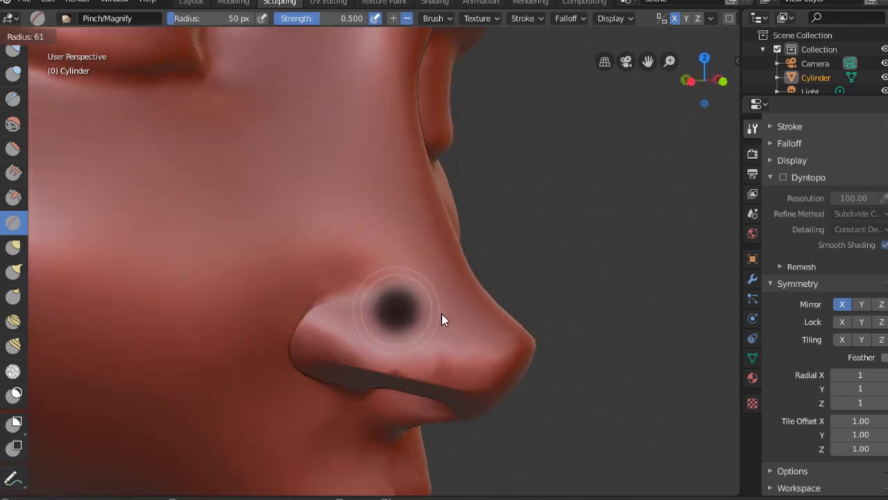
left_click(443, 305)
mouse_move(570, 291)
middle_mouse_down()
mouse_move(459, 310)
mouse_move(471, 272)
mouse_move(347, 288)
middle_mouse_up()
scroll(455, 257, "up", 4)
key("bracketleft")
key("bracketleft")
mouse_move(336, 200)
left_mouse_down()
mouse_move(452, 182)
mouse_move(540, 185)
left_mouse_up()
mouse_move(540, 186)
middle_mouse_down()
mouse_move(615, 190)
mouse_move(371, 192)
mouse_move(290, 208)
mouse_move(346, 286)
mouse_move(339, 148)
middle_mouse_up()
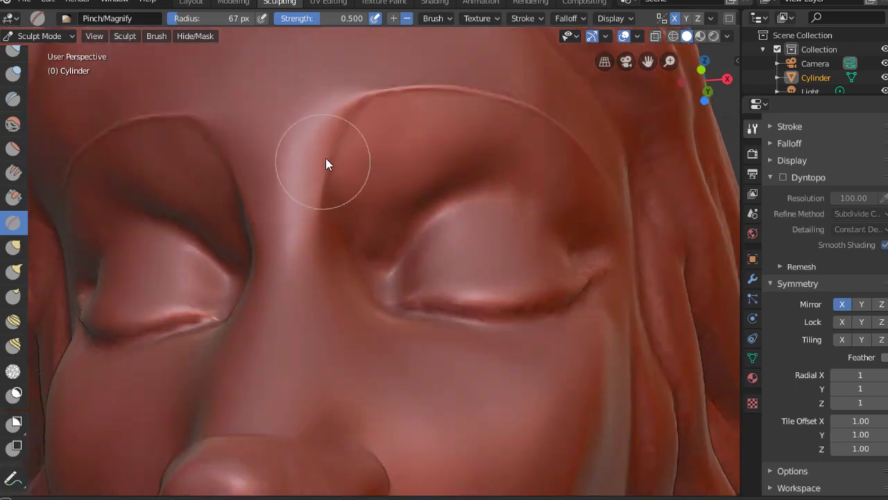
Deepen and reshape the crease above the closed eyelid.
scroll(333, 111, "down", 4)
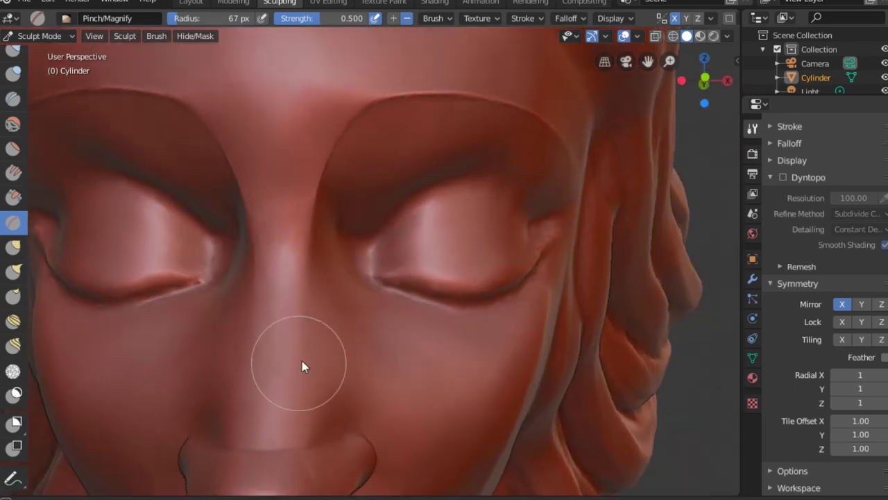
scroll(312, 312, "up", 4)
scroll(319, 267, "down", 2)
mouse_move(279, 288)
middle_mouse_down()
mouse_move(303, 334)
mouse_move(283, 367)
mouse_move(299, 385)
mouse_move(338, 357)
middle_mouse_up()
scroll(283, 367, "up", 1)
scroll(257, 228, "up", 3)
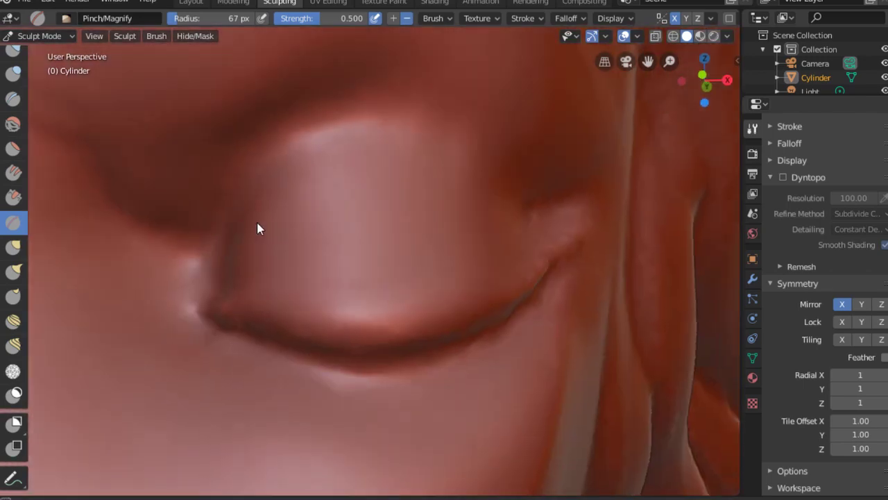
middle_click_drag(257, 228, 151, 244)
left_click_drag(151, 244, 164, 298)
mouse_move(153, 233)
left_mouse_down()
mouse_move(229, 308)
mouse_move(258, 268)
mouse_move(230, 323)
left_mouse_up()
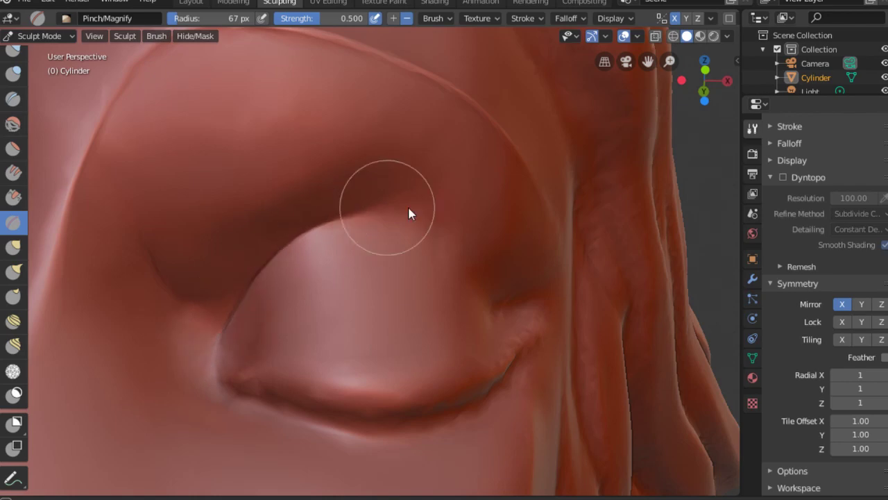
middle_click_drag(409, 213, 415, 243)
middle_click_drag(377, 202, 514, 258)
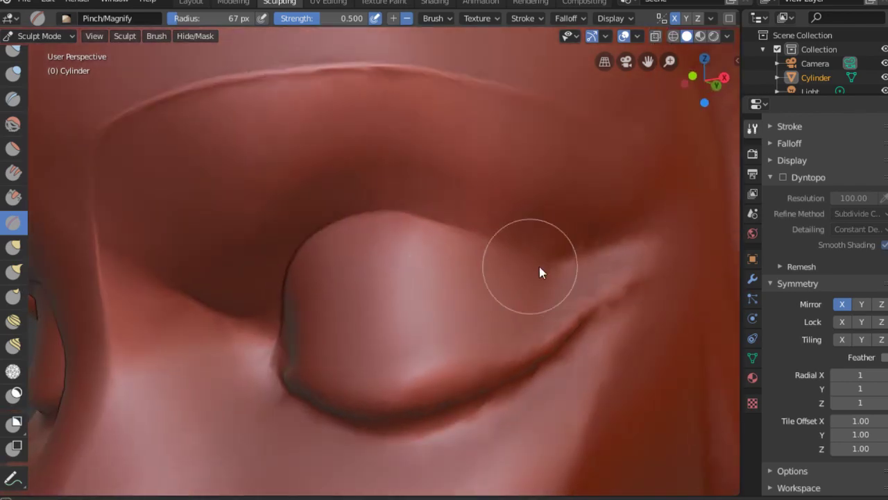
Sharpen the upper eyelid crease to its outer corner and deepen the lower eyelid crease.
left_click_drag(539, 266, 569, 261)
mouse_move(372, 220)
middle_mouse_down()
mouse_move(480, 275)
mouse_move(321, 359)
mouse_move(248, 259)
middle_mouse_up()
left_click_drag(265, 261, 389, 292)
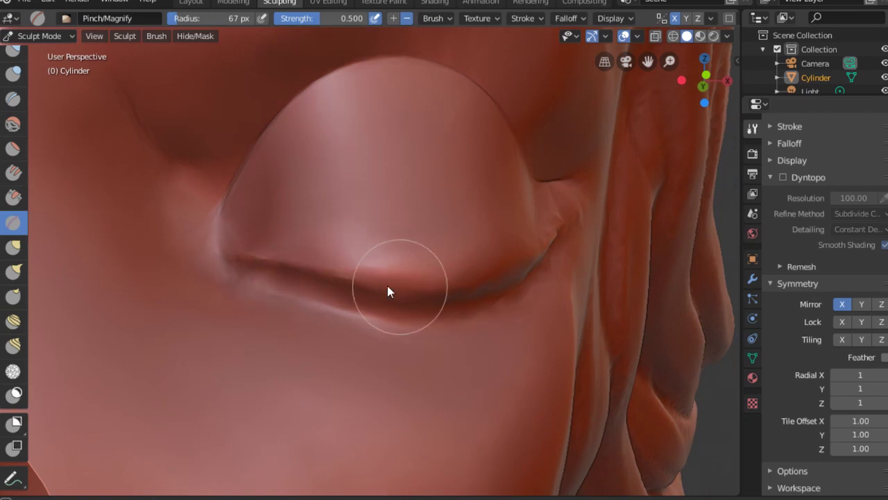
mouse_move(379, 287)
middle_mouse_down()
mouse_move(454, 272)
mouse_move(401, 265)
middle_mouse_up()
left_click_drag(401, 265, 565, 185)
mouse_move(377, 311)
left_mouse_down()
mouse_move(461, 270)
mouse_move(267, 318)
left_mouse_up()
middle_click_drag(298, 331, 138, 282)
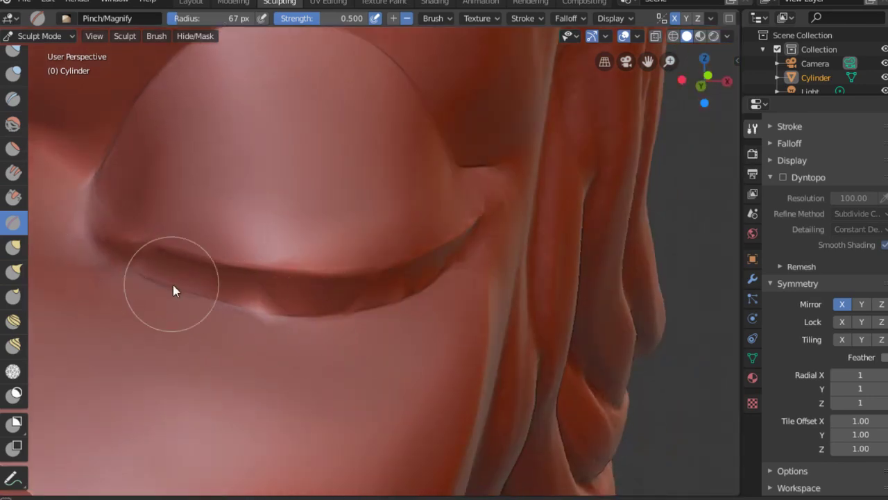
scroll(299, 268, "down", 8)
Orbit around the face and over the top of the head to frame the hair.
middle_click_drag(295, 271, 360, 263)
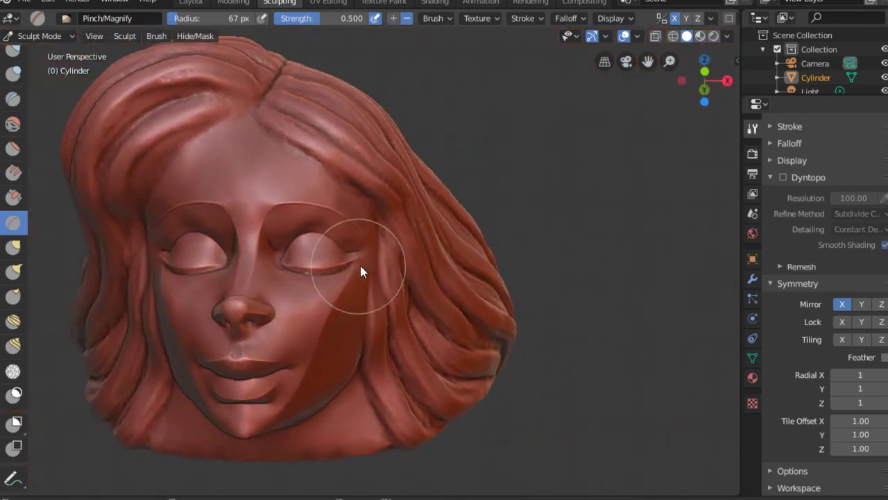
mouse_move(261, 347)
middle_mouse_down()
mouse_move(341, 264)
mouse_move(307, 218)
middle_mouse_up()
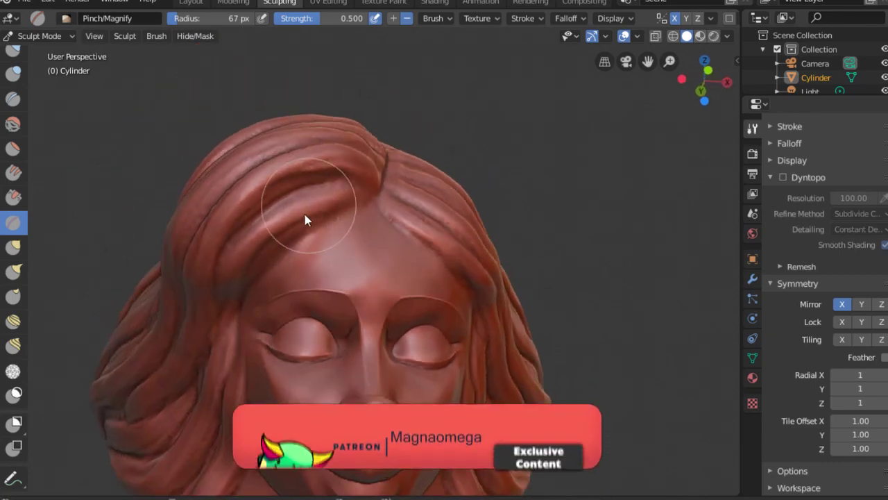
scroll(232, 296, "up", 3)
middle_click_drag(232, 295, 345, 188)
middle_click_drag(251, 200, 278, 173)
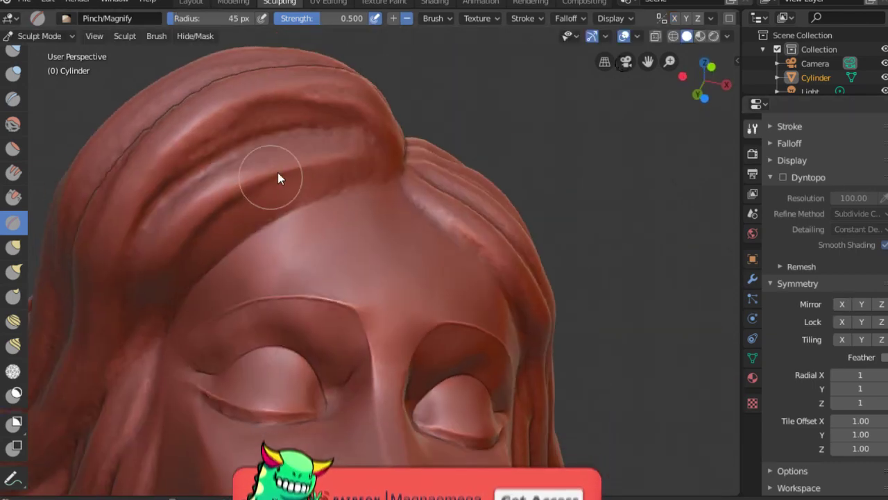
middle_click_drag(228, 199, 312, 178)
middle_click_drag(242, 206, 258, 212)
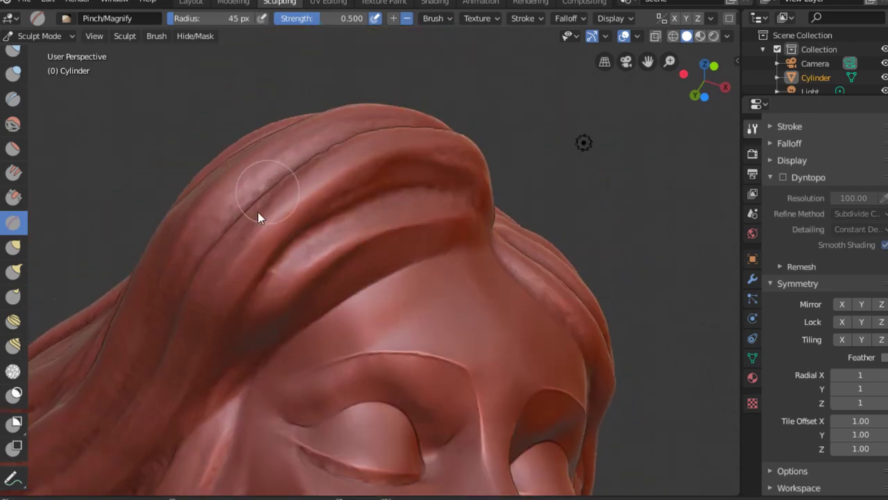
mouse_move(381, 153)
middle_mouse_down()
mouse_move(415, 118)
mouse_move(380, 162)
middle_mouse_up()
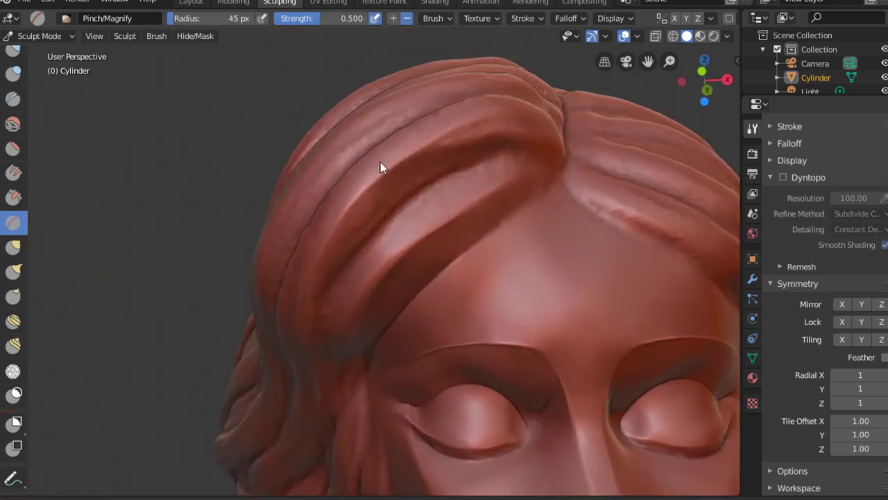
scroll(819, 208, "up", 5)
Raise Pinch/Magnify strength to 1.000 and view the hairline above the eye.
left_click_drag(853, 189, 881, 189)
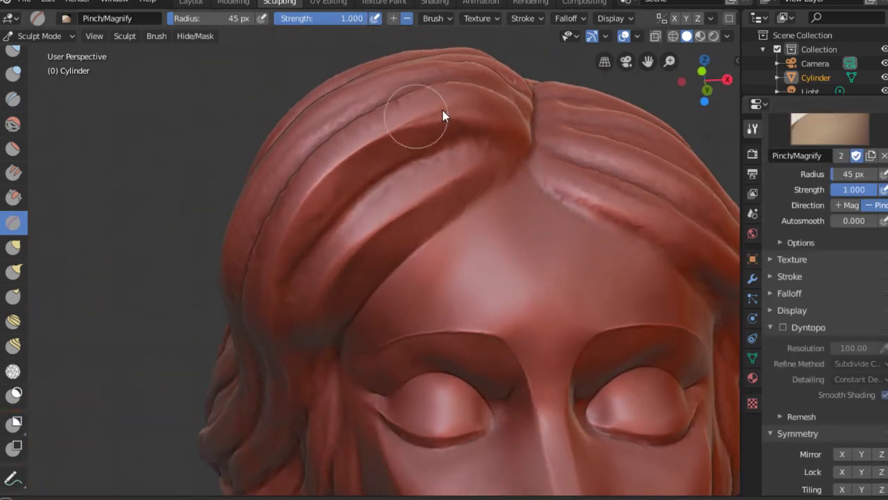
middle_click_drag(416, 118, 469, 149)
middle_click_drag(293, 228, 311, 202)
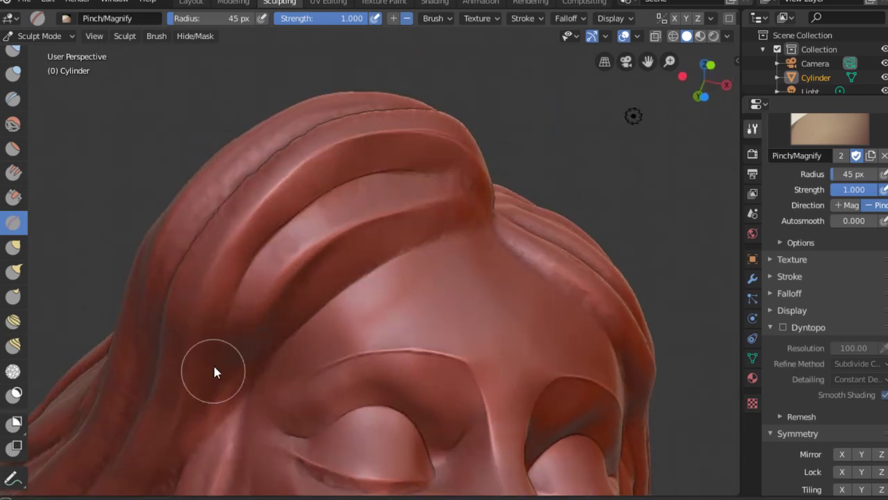
middle_click_drag(213, 363, 418, 94)
mouse_move(505, 108)
middle_mouse_down()
mouse_move(463, 204)
mouse_move(470, 153)
mouse_move(282, 286)
mouse_move(387, 154)
mouse_move(386, 126)
mouse_move(445, 109)
middle_mouse_up()
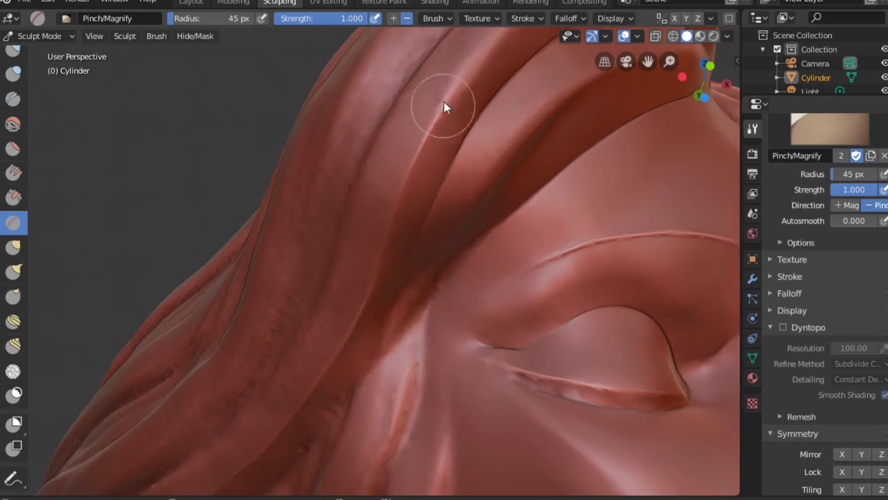
mouse_move(361, 217)
middle_mouse_down()
mouse_move(390, 143)
mouse_move(446, 186)
mouse_move(433, 218)
middle_mouse_up()
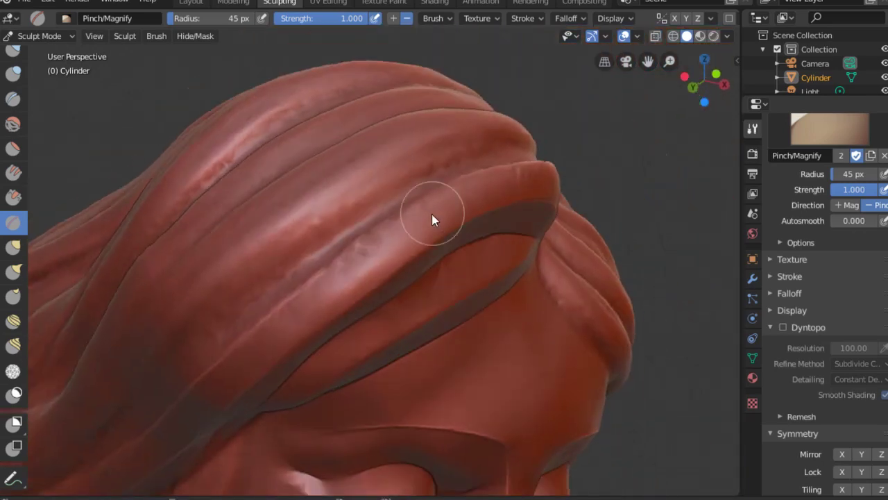
middle_click_drag(384, 242, 362, 254)
Pinch sharper creases into the hair strands above the face.
middle_click_drag(511, 170, 472, 322)
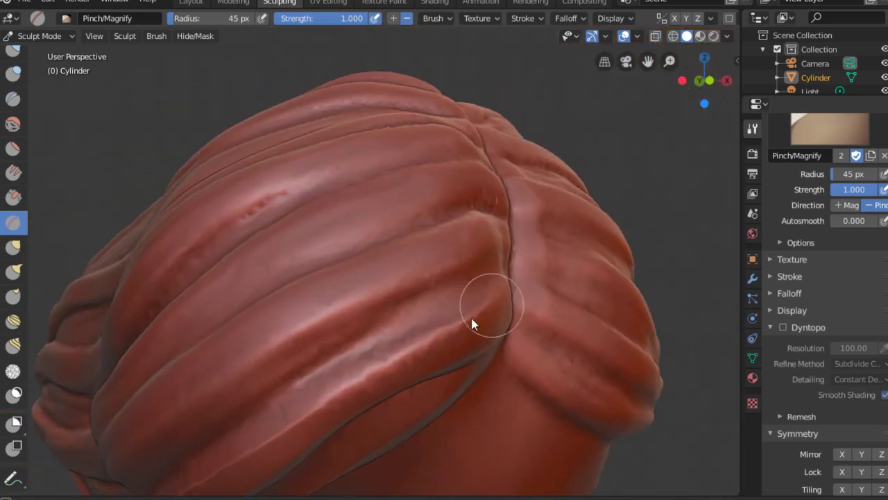
mouse_move(370, 345)
middle_mouse_down()
mouse_move(422, 313)
mouse_move(602, 153)
middle_mouse_up()
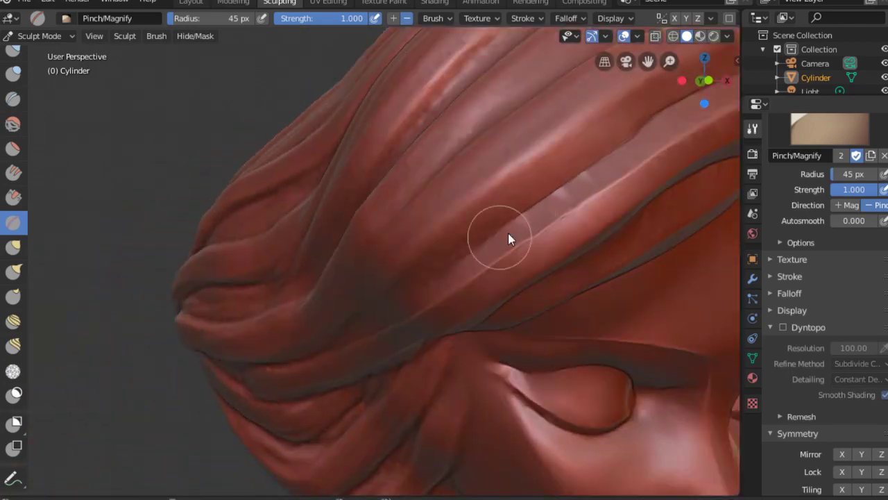
mouse_move(508, 233)
middle_mouse_down()
mouse_move(387, 310)
mouse_move(257, 326)
middle_mouse_up()
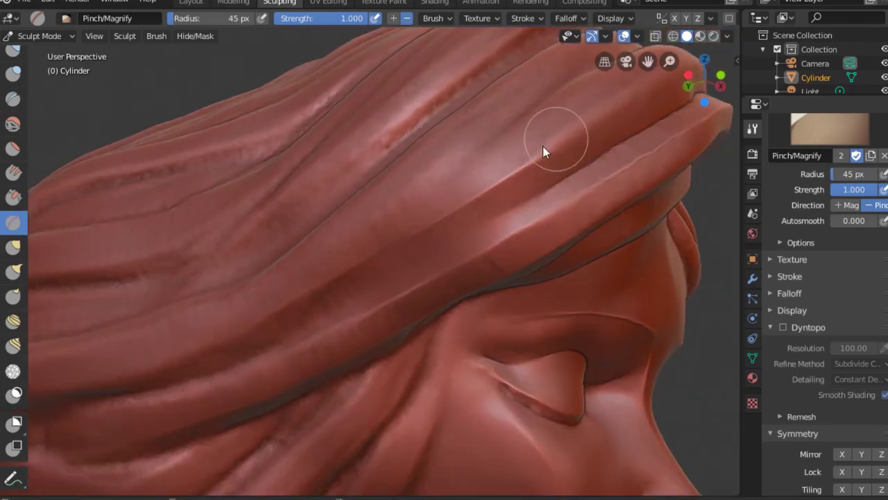
mouse_move(543, 150)
middle_mouse_down()
mouse_move(284, 357)
mouse_move(376, 312)
mouse_move(467, 232)
mouse_move(462, 242)
mouse_move(440, 238)
mouse_move(509, 230)
middle_mouse_up()
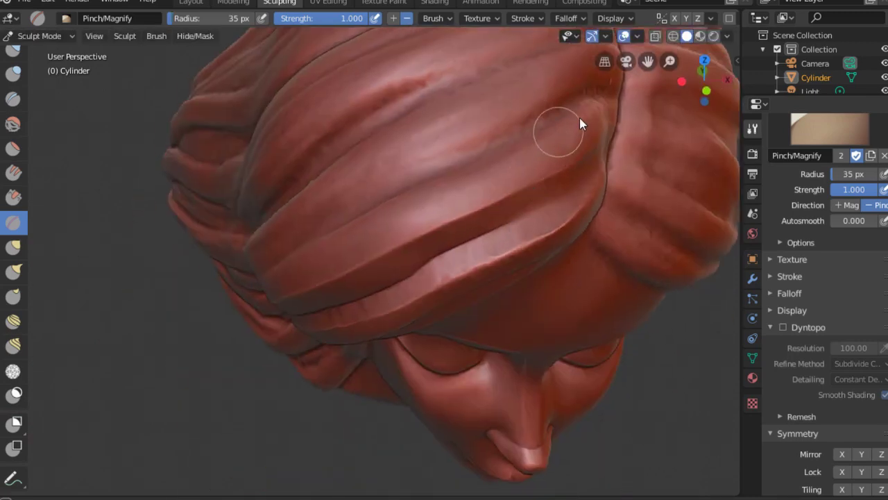
mouse_move(579, 117)
middle_mouse_down()
mouse_move(503, 162)
mouse_move(400, 251)
mouse_move(483, 137)
mouse_move(450, 188)
mouse_move(566, 153)
mouse_move(317, 322)
mouse_move(426, 236)
middle_mouse_up()
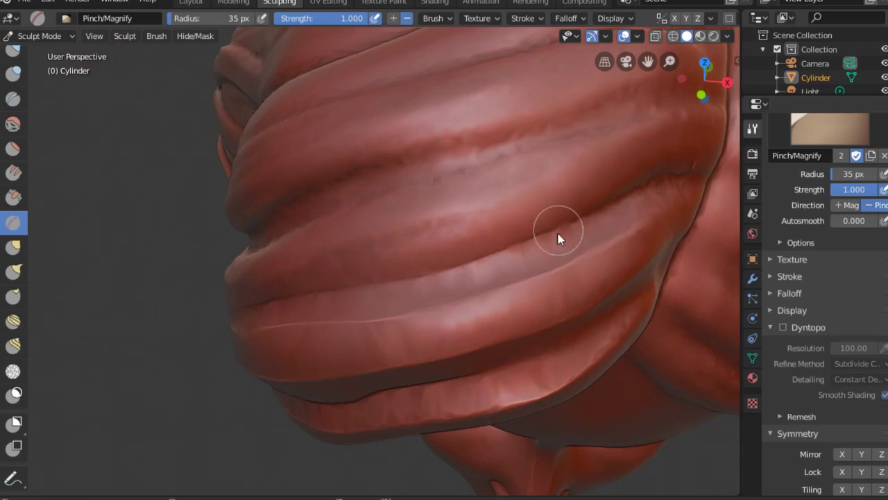
mouse_move(560, 238)
middle_mouse_down()
mouse_move(593, 234)
mouse_move(516, 257)
middle_mouse_up()
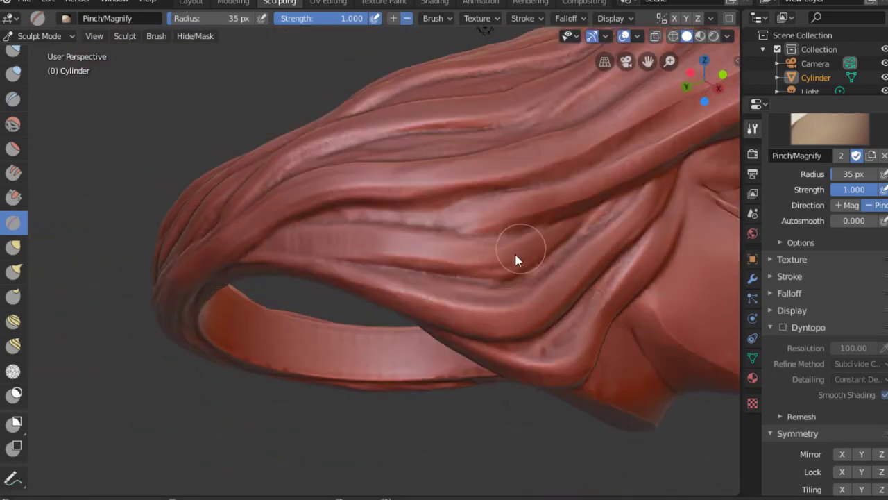
left_click_drag(379, 259, 460, 294)
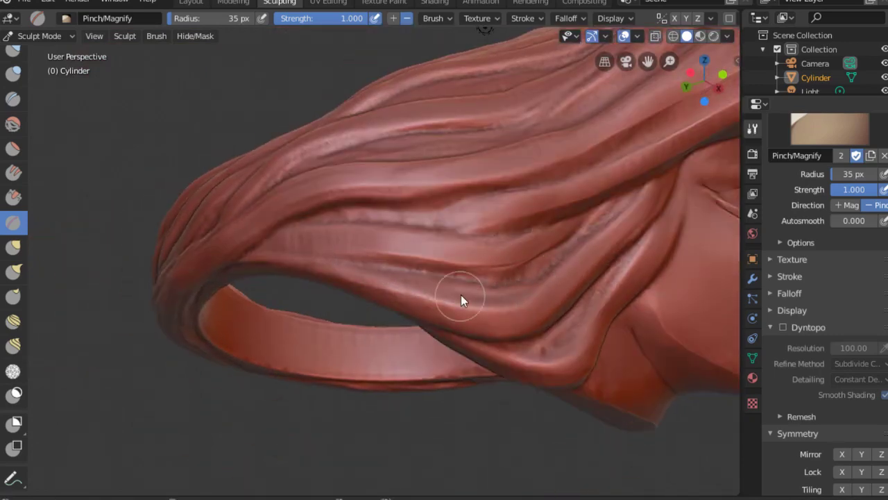
left_click_drag(391, 271, 478, 281)
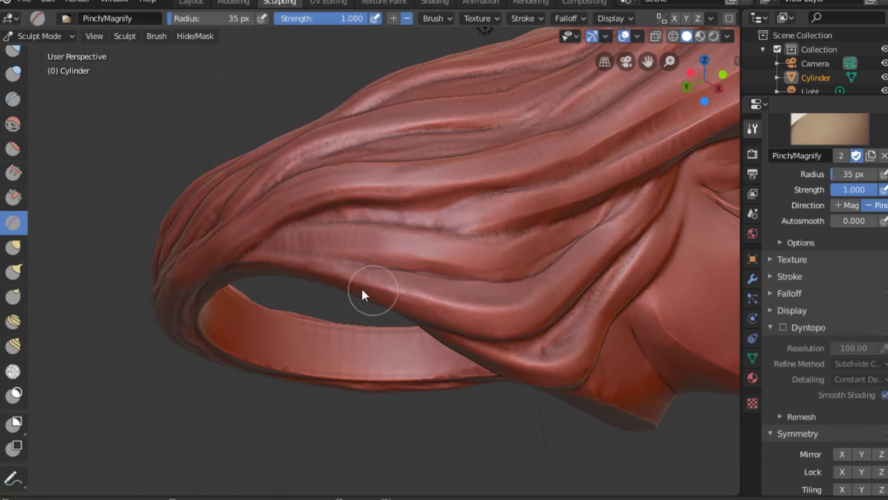
Orbit beneath and over the hair loop to inspect its underside.
mouse_move(476, 313)
middle_mouse_down()
mouse_move(571, 230)
mouse_move(461, 331)
mouse_move(601, 264)
middle_mouse_up()
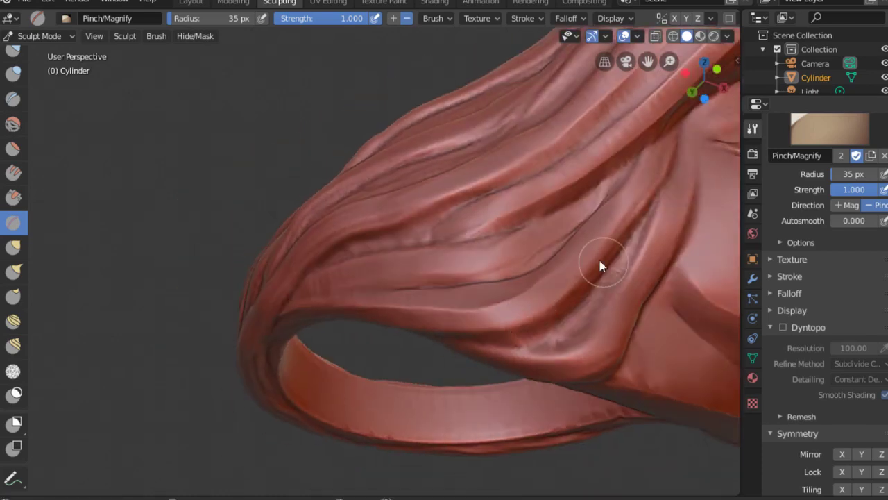
mouse_move(575, 311)
middle_mouse_down()
mouse_move(549, 303)
mouse_move(537, 321)
mouse_move(555, 333)
mouse_move(610, 307)
mouse_move(646, 238)
mouse_move(591, 224)
mouse_move(519, 412)
middle_mouse_up()
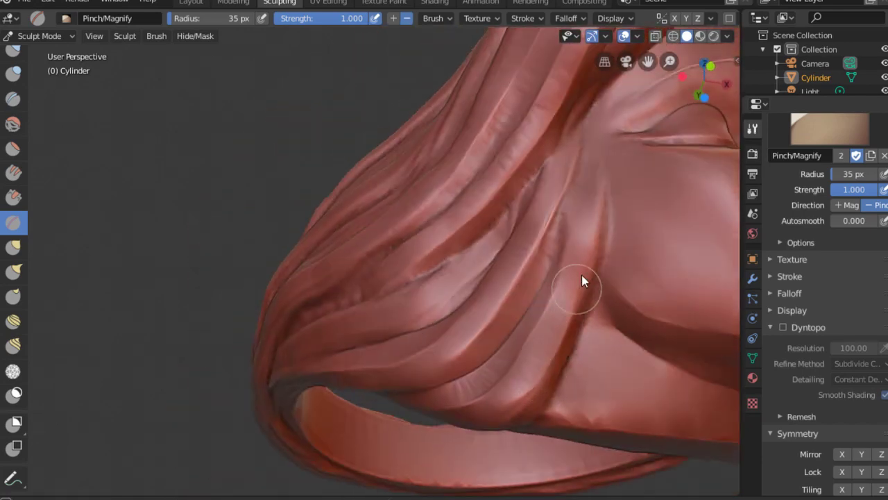
middle_click_drag(613, 229, 603, 220)
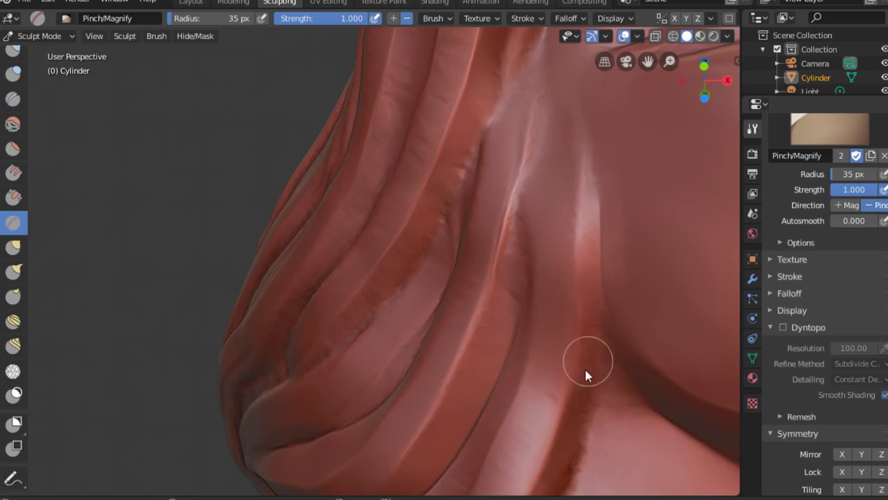
middle_click_drag(584, 366, 537, 243)
mouse_move(471, 345)
middle_mouse_down()
mouse_move(531, 271)
mouse_move(472, 258)
mouse_move(482, 298)
mouse_move(448, 317)
middle_mouse_up()
Shrink the Pinch brush to 23 px and tighten a hair strand crease.
key("f")
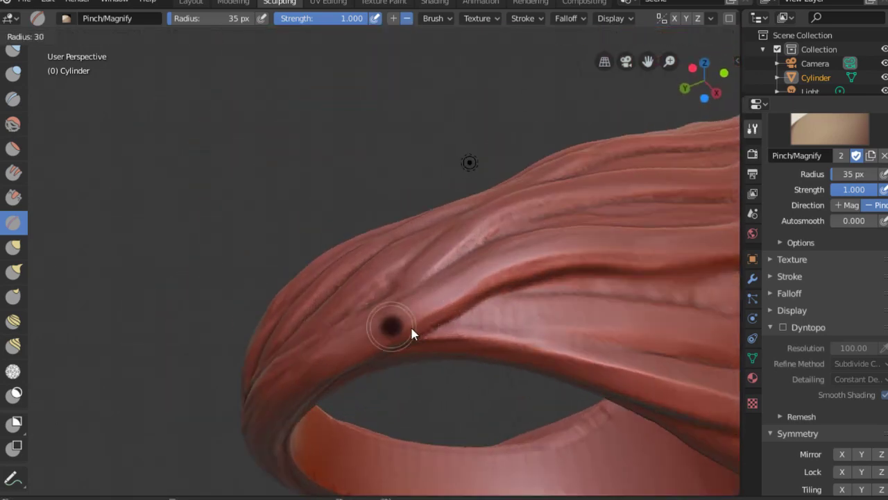
left_click(413, 331)
middle_click_drag(525, 274, 490, 279)
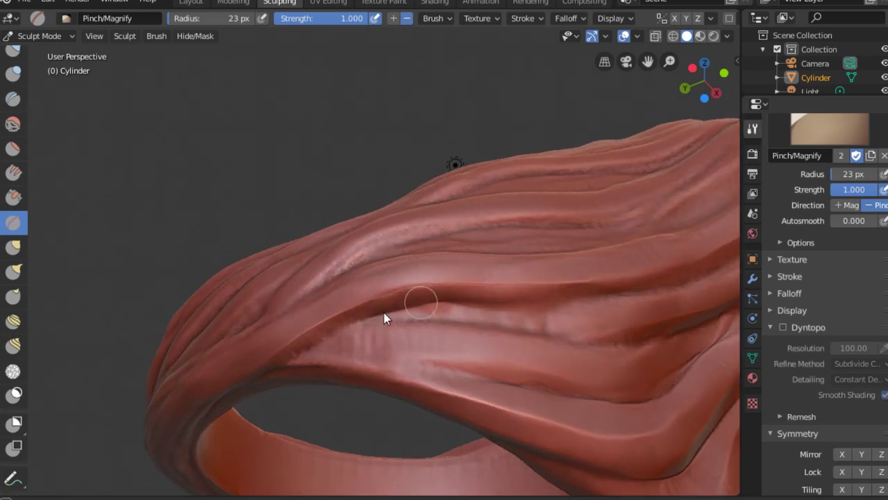
mouse_move(524, 344)
middle_mouse_down()
mouse_move(654, 353)
mouse_move(352, 342)
middle_mouse_up()
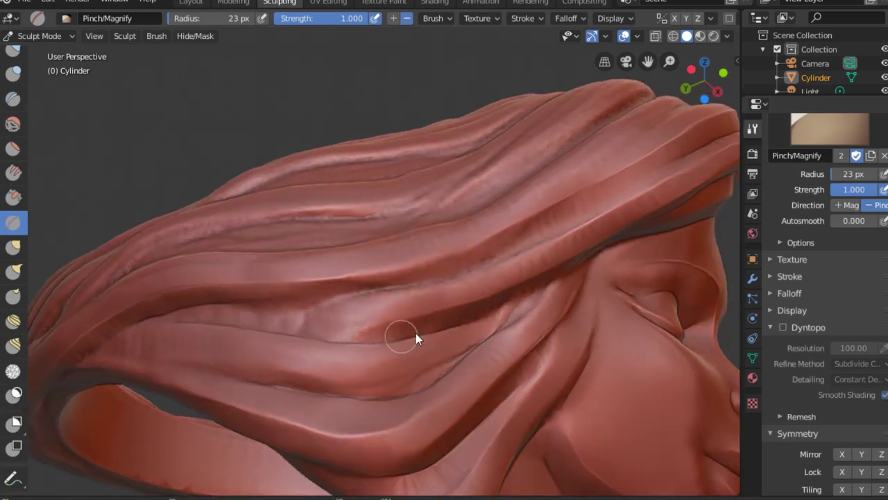
left_click_drag(416, 333, 415, 378)
middle_click_drag(429, 373, 461, 387)
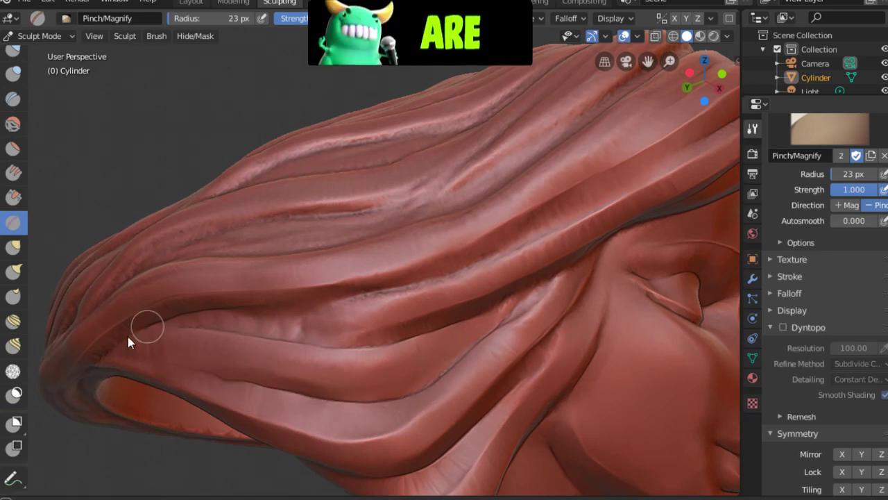
mouse_move(128, 337)
middle_mouse_down()
mouse_move(415, 304)
mouse_move(358, 329)
middle_mouse_up()
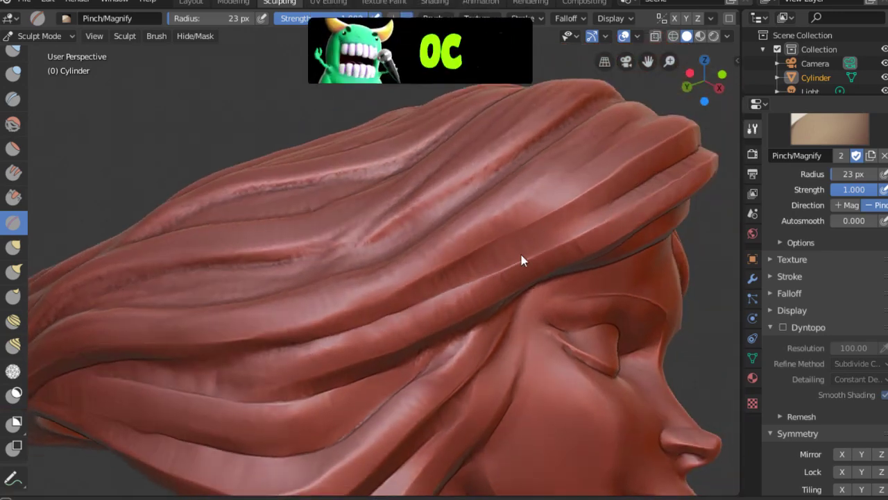
middle_click_drag(521, 255, 306, 269)
Set the brush to 35 px, survey the long strands, then shrink it to 21 px.
key("f")
left_click(224, 295)
mouse_move(492, 209)
middle_mouse_down()
mouse_move(425, 293)
mouse_move(553, 159)
mouse_move(502, 178)
middle_mouse_up()
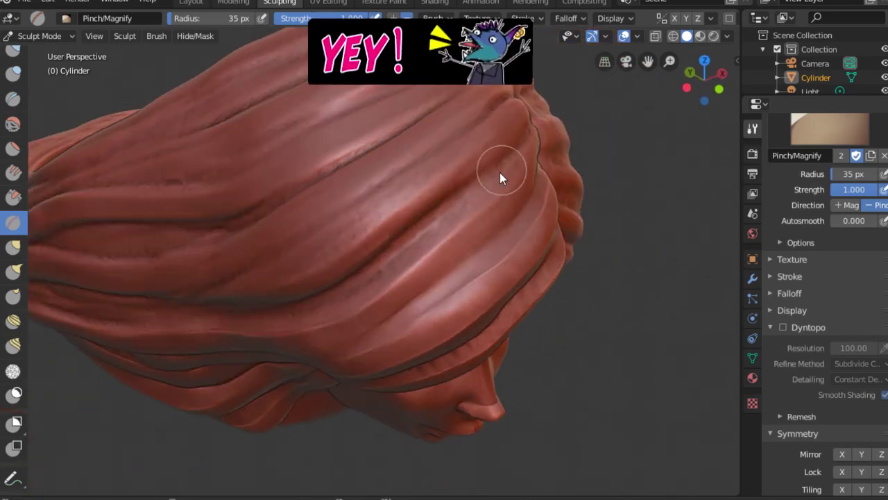
mouse_move(424, 232)
middle_mouse_down()
mouse_move(386, 251)
mouse_move(368, 291)
mouse_move(534, 197)
middle_mouse_up()
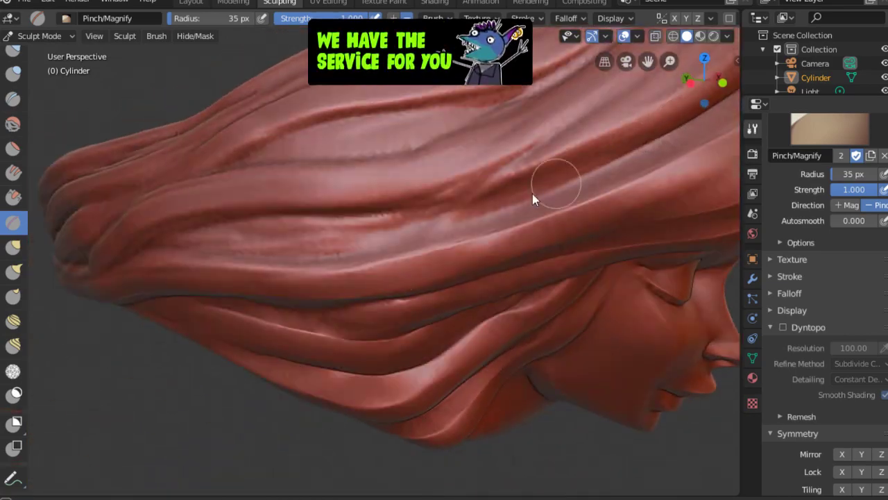
mouse_move(400, 223)
middle_mouse_down()
mouse_move(354, 248)
mouse_move(280, 222)
mouse_move(253, 245)
middle_mouse_up()
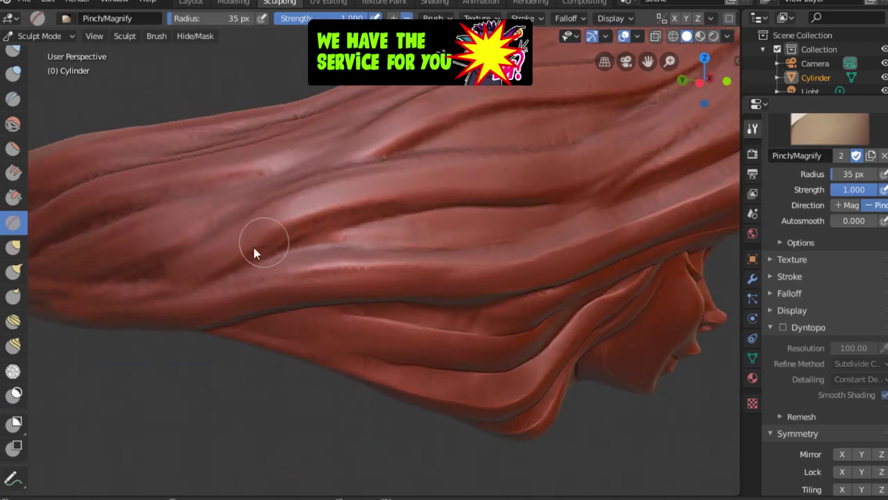
mouse_move(246, 199)
middle_mouse_down()
mouse_move(363, 182)
mouse_move(256, 231)
mouse_move(456, 184)
mouse_move(362, 288)
mouse_move(513, 223)
mouse_move(360, 302)
middle_mouse_up()
mouse_move(452, 242)
middle_mouse_down()
mouse_move(419, 270)
mouse_move(376, 200)
mouse_move(328, 271)
middle_mouse_up()
key("f")
mouse_move(442, 229)
middle_mouse_down()
mouse_move(401, 262)
mouse_move(475, 279)
mouse_move(329, 336)
middle_mouse_up()
left_click(406, 264)
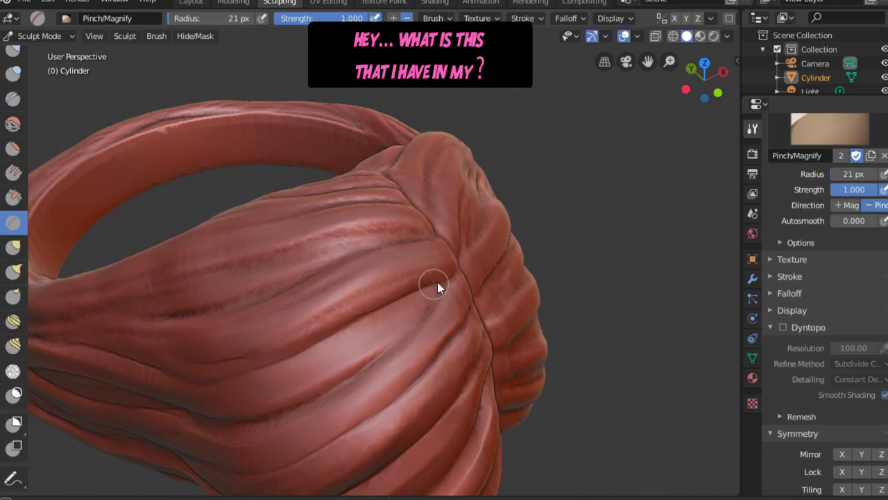
Set the Pinch/Magnify radius to 35 px and work around the ring band's hair.
middle_click_drag(425, 322, 450, 292)
key("f")
left_click(461, 294)
middle_click_drag(515, 263, 468, 264)
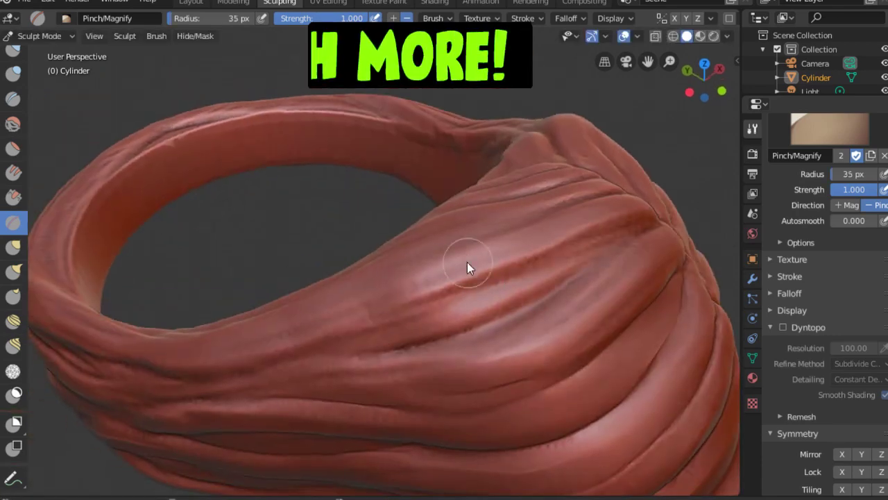
mouse_move(585, 282)
middle_mouse_down()
mouse_move(584, 255)
mouse_move(474, 306)
mouse_move(407, 351)
mouse_move(382, 342)
mouse_move(339, 251)
mouse_move(363, 243)
mouse_move(377, 264)
middle_mouse_up()
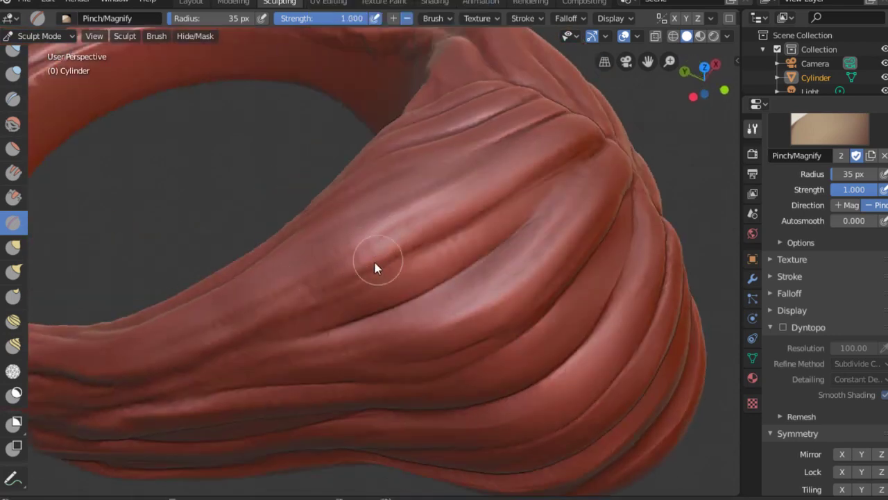
mouse_move(477, 217)
middle_mouse_down()
mouse_move(500, 185)
mouse_move(277, 274)
middle_mouse_up()
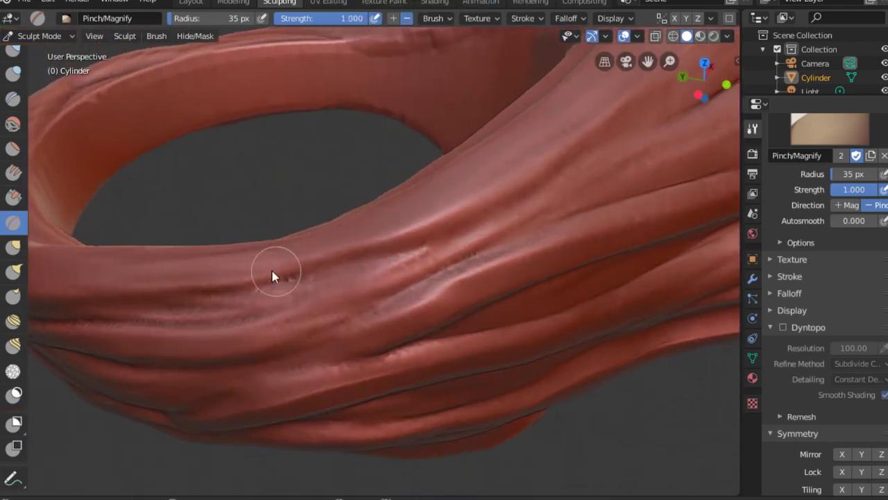
mouse_move(488, 240)
middle_mouse_down()
mouse_move(386, 283)
mouse_move(486, 222)
middle_mouse_up()
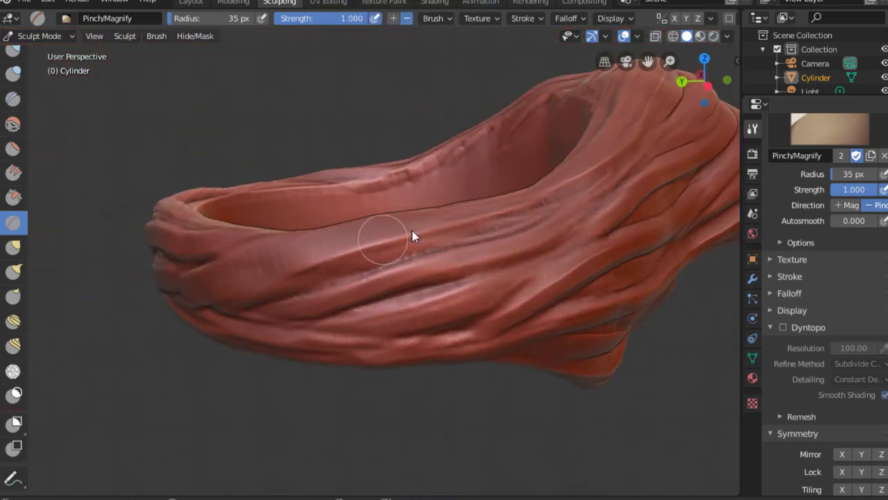
Look down into the ring and turn Dyntopo back on.
mouse_move(413, 236)
middle_mouse_down()
mouse_move(381, 312)
mouse_move(454, 305)
middle_mouse_up()
mouse_move(277, 402)
middle_mouse_down()
mouse_move(396, 367)
mouse_move(378, 372)
middle_mouse_up()
mouse_move(258, 353)
middle_mouse_down()
mouse_move(236, 370)
mouse_move(277, 333)
mouse_move(406, 287)
mouse_move(301, 367)
mouse_move(385, 328)
mouse_move(337, 307)
mouse_move(416, 340)
mouse_move(455, 284)
mouse_move(304, 313)
middle_mouse_up()
middle_click_drag(260, 295, 380, 333)
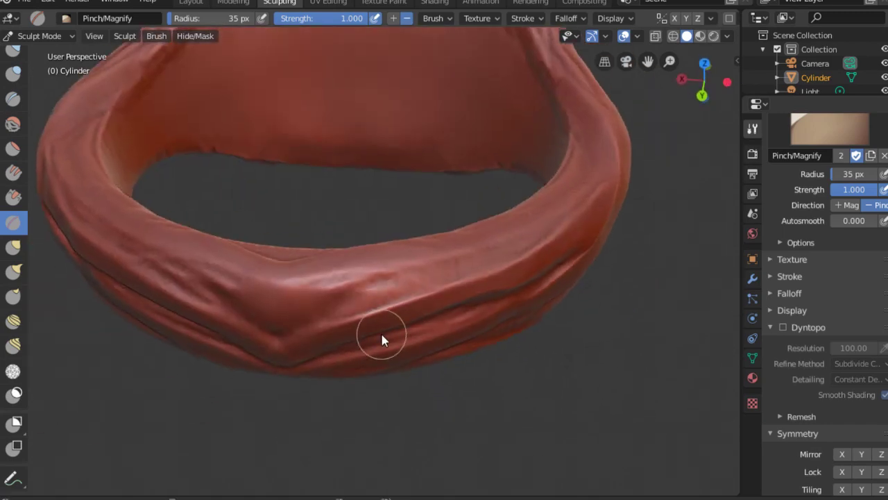
left_click(783, 327)
Switch to the Clay Strips brush and work along the twisted ring band.
scroll(793, 418, "down", 1)
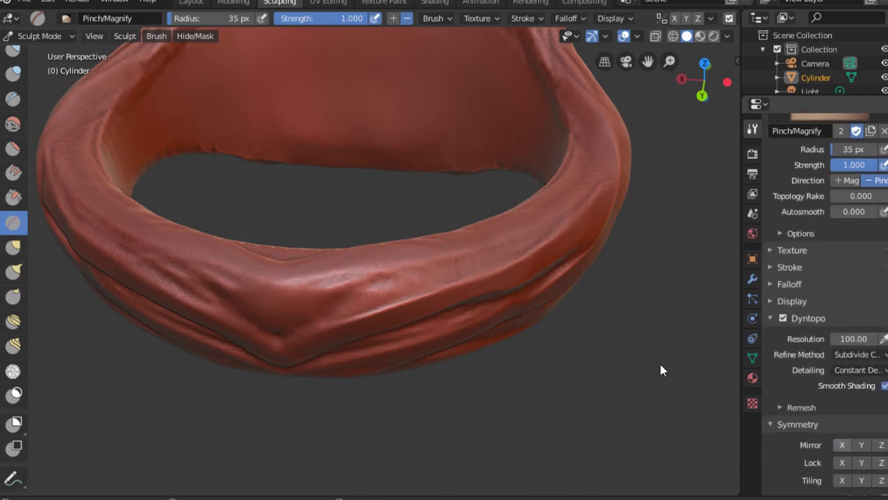
key("shift+space")
key("c")
mouse_move(279, 304)
middle_mouse_down()
mouse_move(470, 301)
mouse_move(359, 242)
mouse_move(347, 327)
mouse_move(355, 344)
middle_mouse_up()
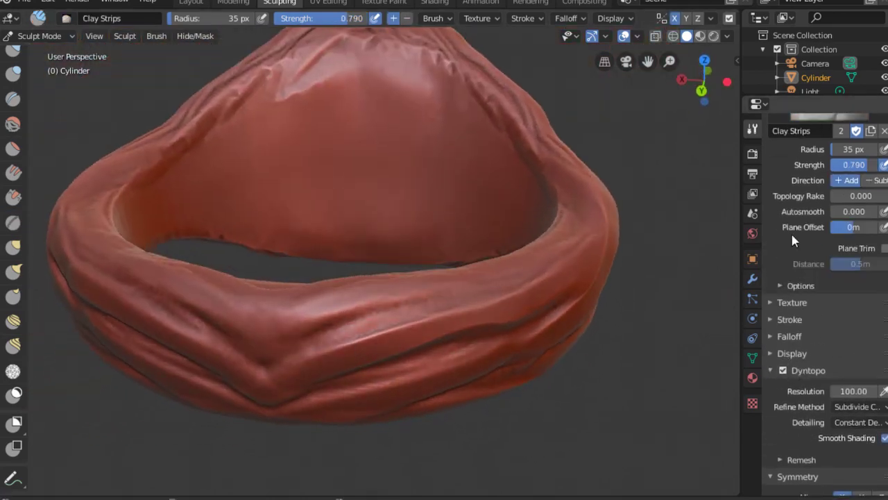
scroll(832, 394, "down", 2)
middle_click_drag(378, 317, 341, 339)
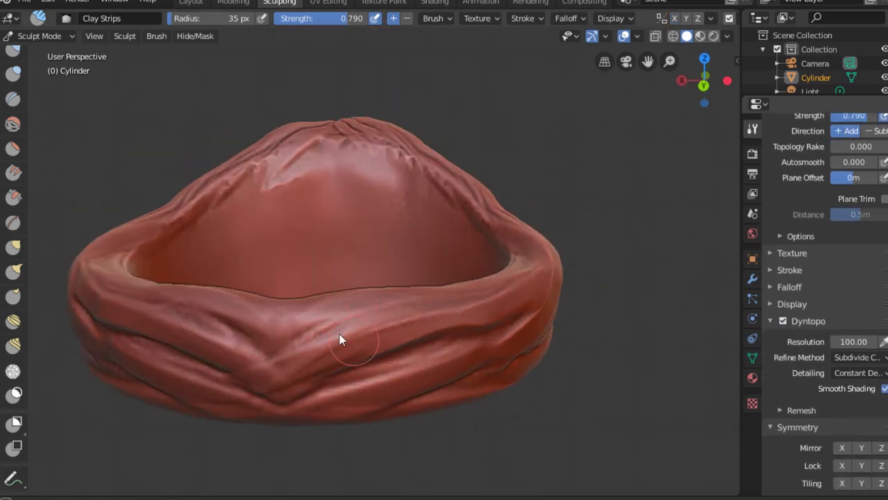
mouse_move(415, 321)
middle_mouse_down()
mouse_move(351, 355)
mouse_move(527, 280)
mouse_move(583, 266)
mouse_move(585, 225)
mouse_move(444, 341)
middle_mouse_up()
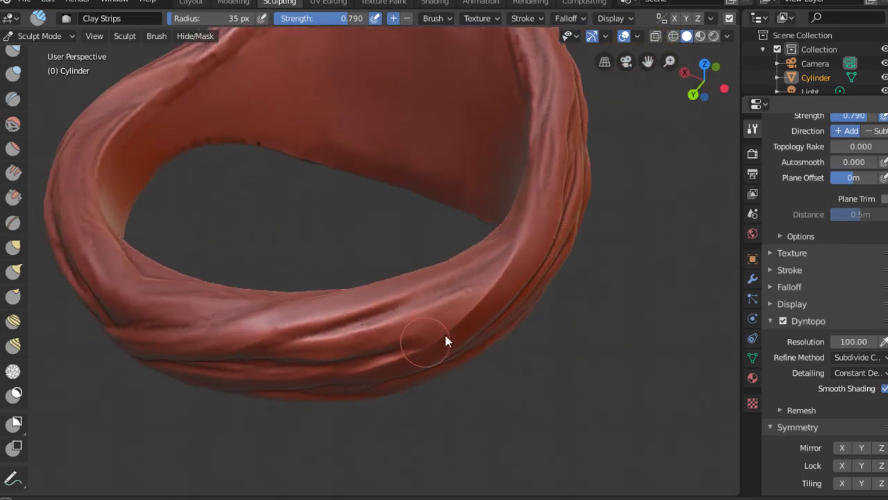
mouse_move(507, 258)
middle_mouse_down()
mouse_move(456, 297)
mouse_move(399, 292)
mouse_move(379, 280)
mouse_move(402, 341)
mouse_move(262, 402)
middle_mouse_up()
middle_click_drag(491, 337, 462, 343)
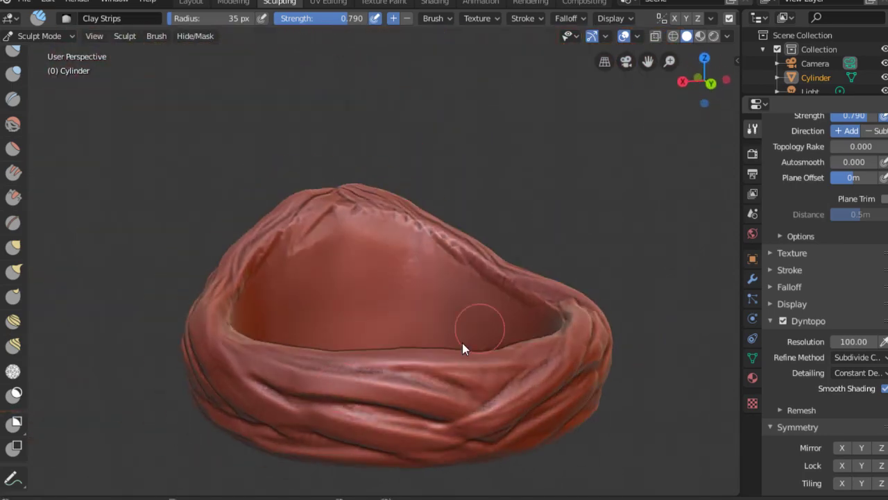
mouse_move(385, 358)
middle_mouse_down()
mouse_move(266, 385)
mouse_move(462, 412)
mouse_move(301, 388)
mouse_move(284, 295)
mouse_move(203, 281)
middle_mouse_up()
Reduce the brush radius to 18 px and view the ring opening and the woman's head.
mouse_move(423, 249)
middle_mouse_down()
mouse_move(468, 163)
mouse_move(462, 189)
mouse_move(516, 186)
middle_mouse_up()
middle_click_drag(544, 139, 492, 189)
key("f")
left_click(492, 189)
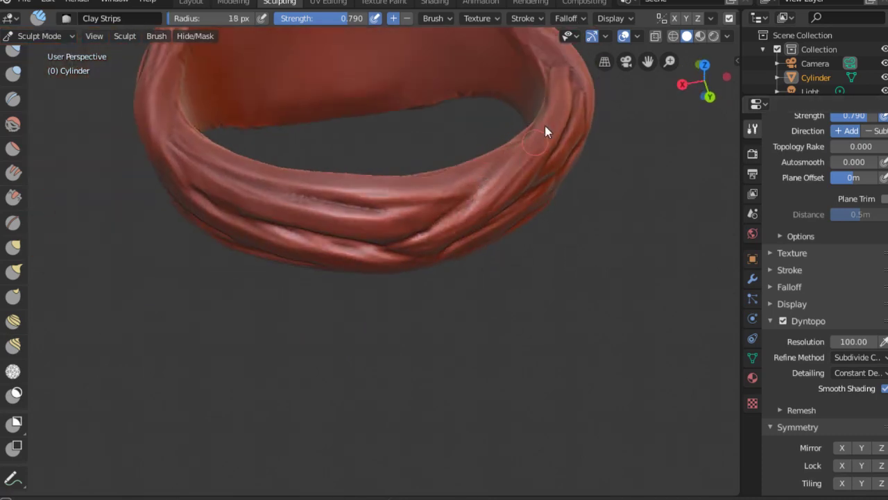
mouse_move(545, 126)
middle_mouse_down()
mouse_move(552, 135)
mouse_move(503, 248)
mouse_move(421, 266)
mouse_move(513, 281)
middle_mouse_up()
mouse_move(368, 311)
middle_mouse_down()
mouse_move(377, 293)
mouse_move(498, 293)
mouse_move(593, 310)
mouse_move(465, 312)
mouse_move(350, 256)
mouse_move(338, 327)
middle_mouse_up()
scroll(583, 319, "down", 5)
scroll(350, 256, "up", 3)
Switch to the Pinch/Magnify brush with Dyntopo off and a 29 px radius.
key("p")
left_click(783, 268)
middle_click_drag(444, 229, 358, 217)
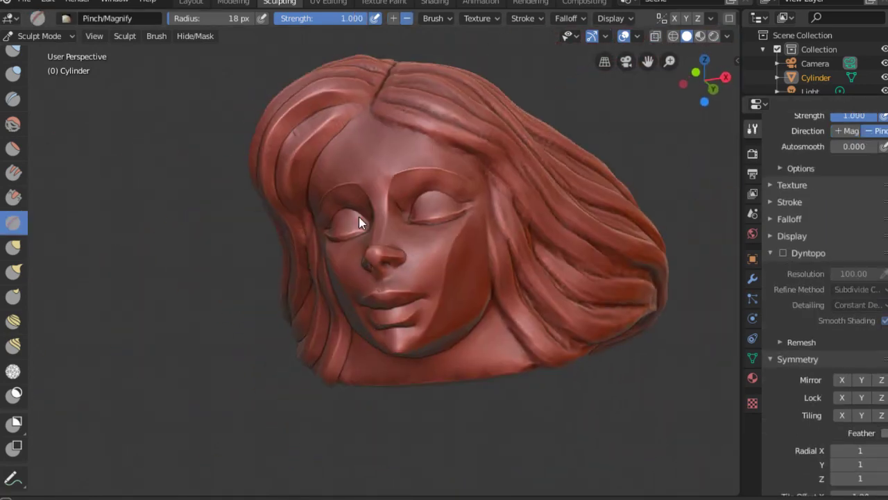
scroll(375, 181, "up", 2)
scroll(351, 185, "up", 2)
scroll(298, 139, "up", 3)
key("f")
left_click(274, 119)
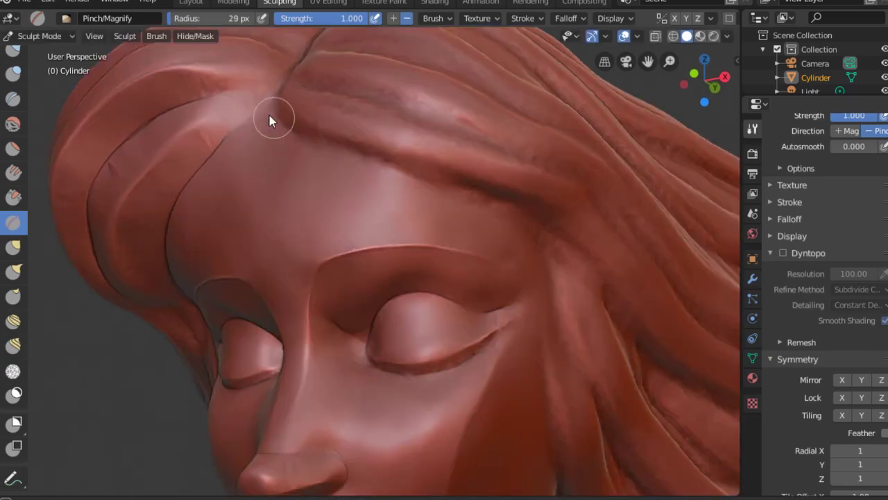
Pinch along the hair strands flowing back from the face, working from several angles.
mouse_move(410, 181)
middle_mouse_down()
mouse_move(407, 162)
mouse_move(516, 192)
mouse_move(323, 222)
middle_mouse_up()
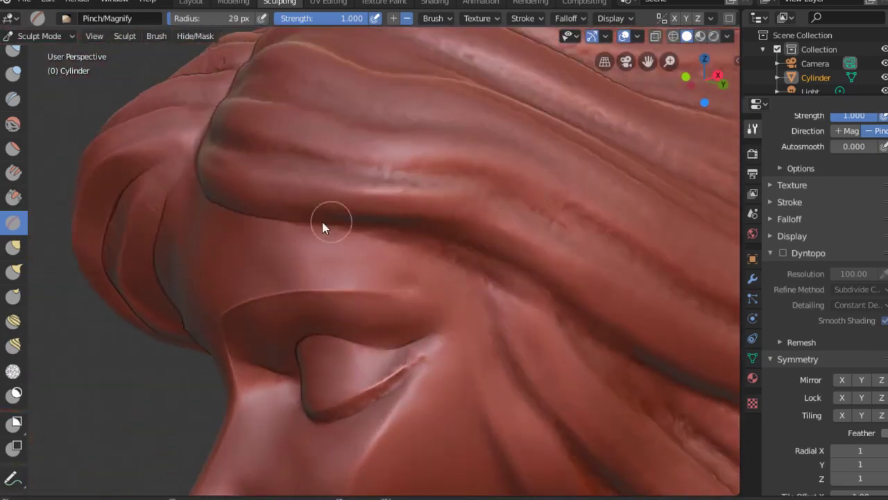
scroll(454, 257, "down", 3)
scroll(496, 329, "up", 3)
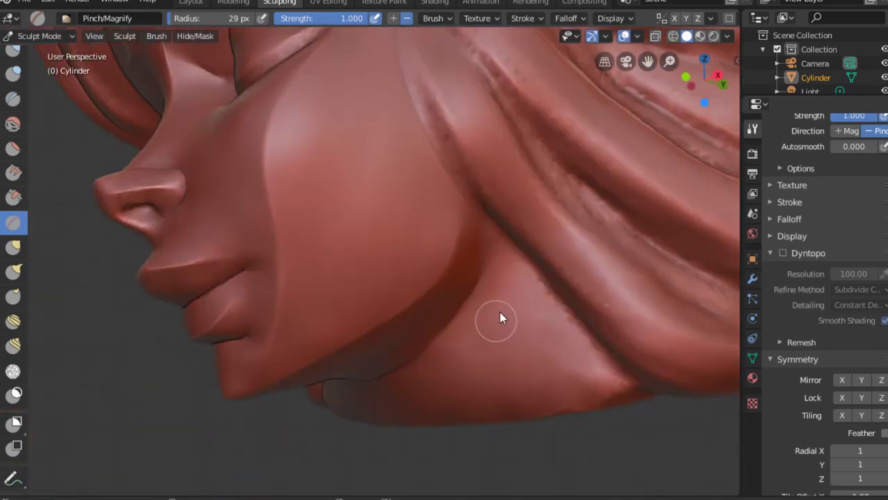
scroll(556, 321, "down", 1)
scroll(365, 111, "up", 2)
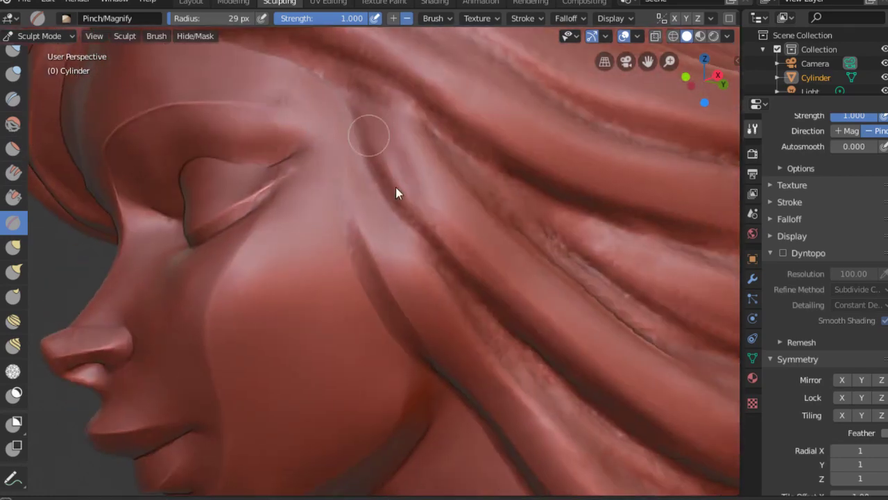
scroll(578, 326, "down", 4)
scroll(583, 295, "up", 2)
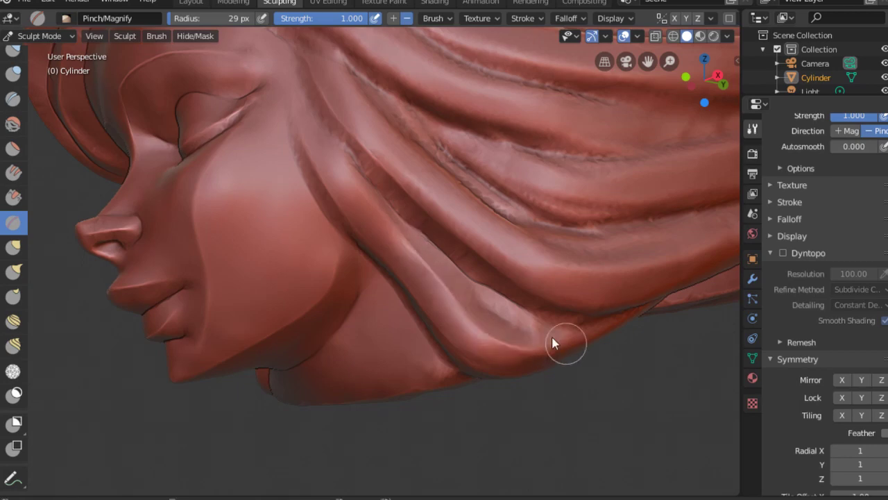
scroll(531, 326, "up", 2)
scroll(435, 313, "up", 2)
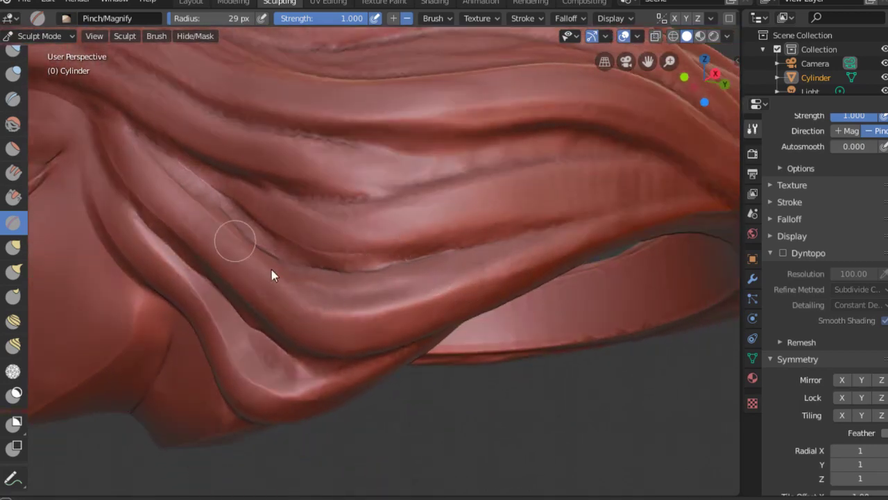
middle_click_drag(583, 245, 391, 294)
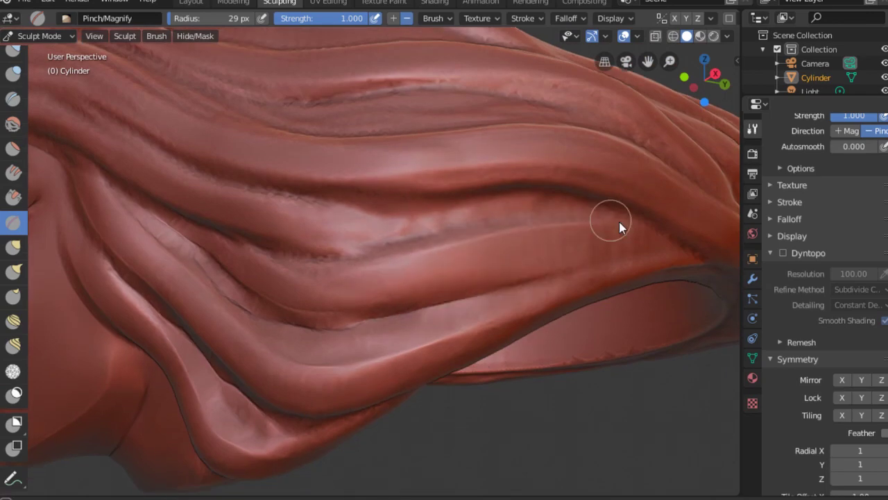
mouse_move(618, 225)
middle_mouse_down()
mouse_move(488, 190)
mouse_move(395, 182)
middle_mouse_up()
scroll(560, 287, "up", 2)
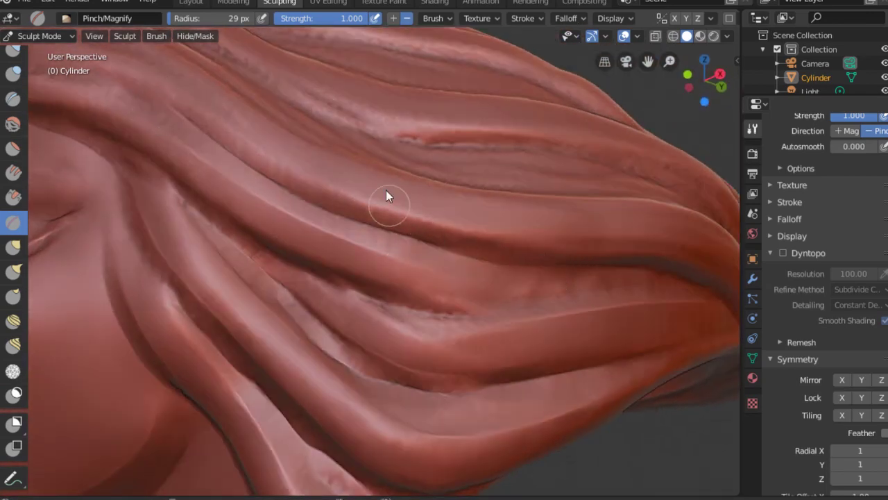
Continue sharpening the hair mass strands up toward the crown of the head.
mouse_move(387, 197)
middle_mouse_down()
mouse_move(373, 296)
mouse_move(212, 233)
mouse_move(122, 167)
mouse_move(167, 202)
mouse_move(125, 187)
middle_mouse_up()
mouse_move(224, 224)
middle_mouse_down()
mouse_move(377, 264)
mouse_move(274, 183)
mouse_move(270, 165)
middle_mouse_up()
mouse_move(522, 298)
middle_mouse_down()
mouse_move(252, 154)
mouse_move(171, 152)
middle_mouse_up()
scroll(171, 152, "down", 3)
mouse_move(377, 214)
middle_mouse_down()
mouse_move(412, 252)
mouse_move(525, 291)
mouse_move(452, 331)
mouse_move(397, 327)
mouse_move(359, 301)
mouse_move(257, 270)
mouse_move(206, 242)
middle_mouse_up()
mouse_move(320, 283)
middle_mouse_down("shift")
mouse_move(519, 371)
mouse_move(566, 340)
middle_mouse_up("shift")
scroll(559, 338, "down", 2)
scroll(621, 327, "down", 1)
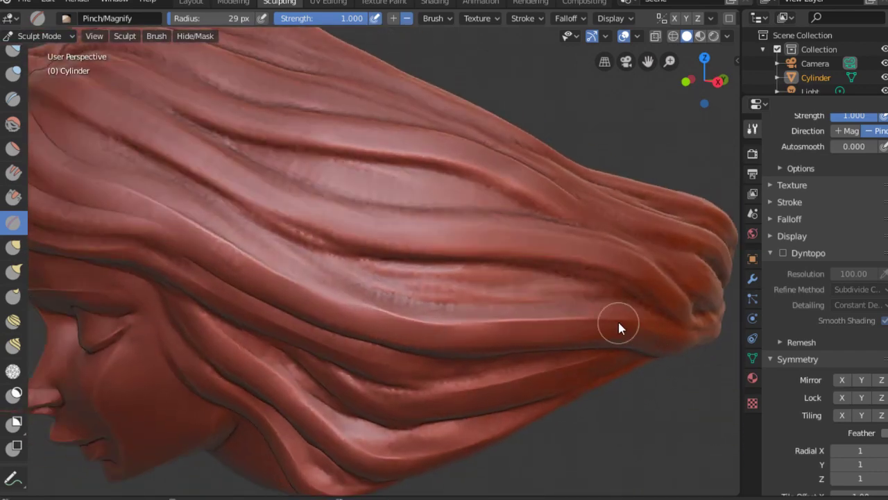
middle_click_drag(590, 280, 620, 289, "shift")
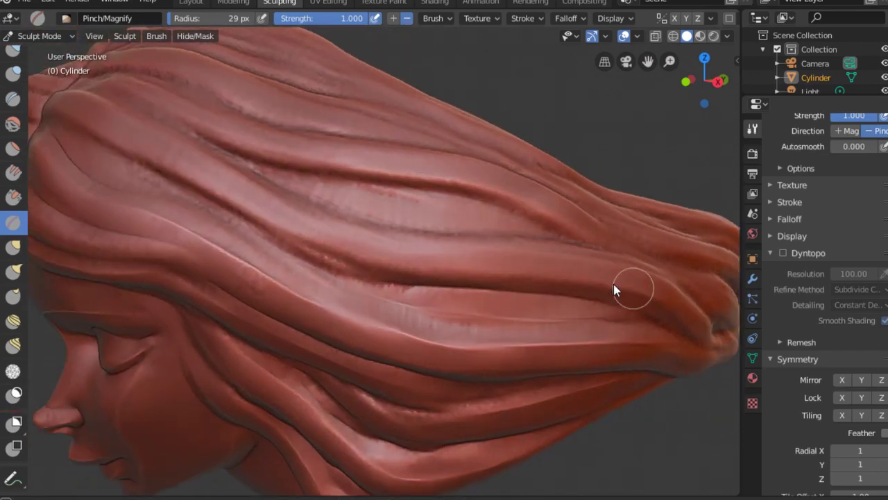
scroll(387, 277, "up", 1)
mouse_move(237, 194)
middle_mouse_down()
mouse_move(199, 174)
mouse_move(211, 216)
mouse_move(325, 201)
mouse_move(440, 260)
mouse_move(488, 252)
middle_mouse_up()
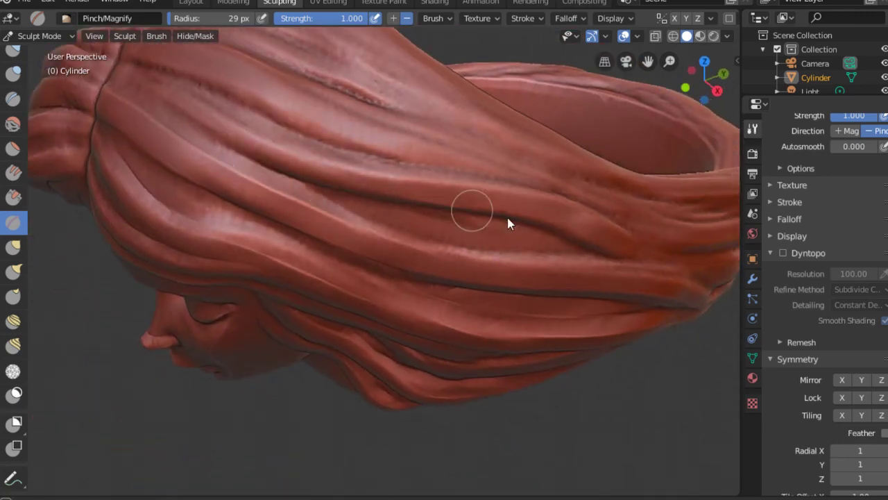
Inspect the hair and ring band from several angles, including beneath the band.
scroll(513, 225, "up", 2)
middle_click_drag(422, 239, 555, 265)
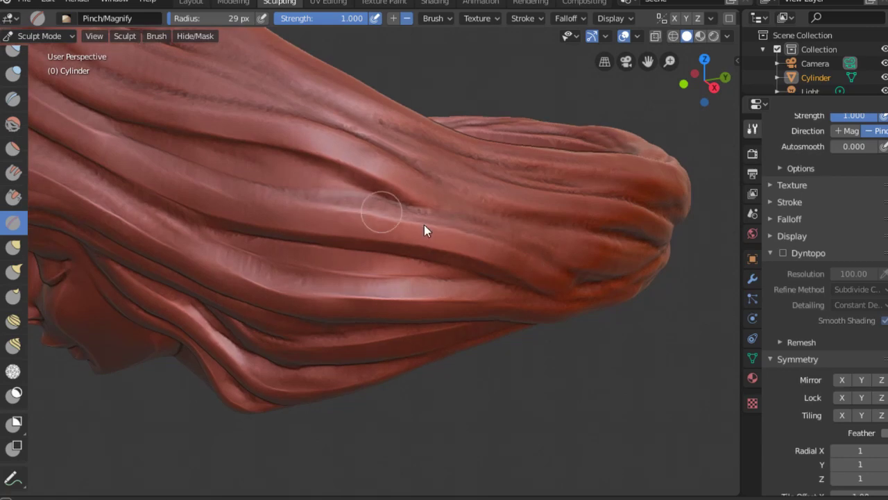
mouse_move(424, 225)
middle_mouse_down()
mouse_move(563, 300)
mouse_move(380, 196)
mouse_move(376, 321)
mouse_move(568, 354)
mouse_move(602, 372)
mouse_move(389, 301)
mouse_move(558, 317)
mouse_move(617, 291)
mouse_move(394, 191)
middle_mouse_up()
mouse_move(585, 218)
middle_mouse_down()
mouse_move(496, 248)
mouse_move(284, 245)
mouse_move(470, 240)
mouse_move(388, 261)
middle_mouse_up()
middle_click_drag(271, 220, 388, 233)
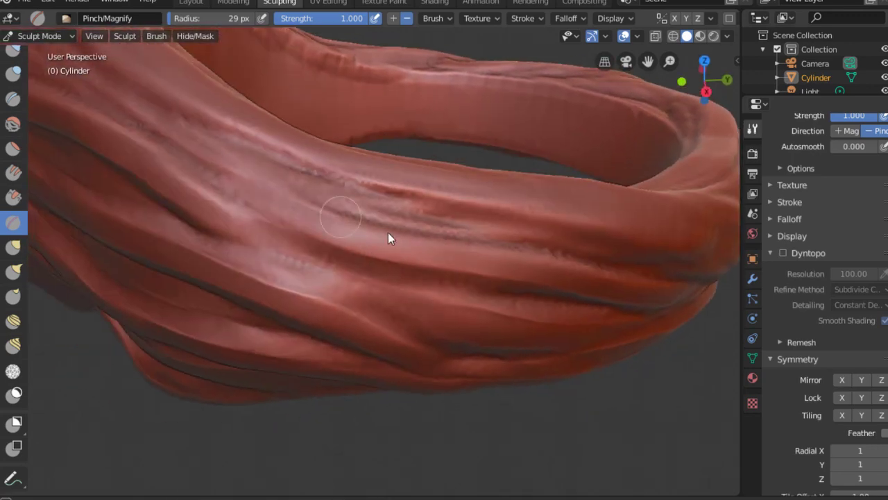
mouse_move(605, 279)
middle_mouse_down()
mouse_move(442, 216)
mouse_move(534, 270)
mouse_move(686, 309)
mouse_move(528, 294)
mouse_move(575, 279)
mouse_move(550, 252)
mouse_move(352, 252)
mouse_move(345, 272)
mouse_move(293, 176)
mouse_move(528, 215)
middle_mouse_up()
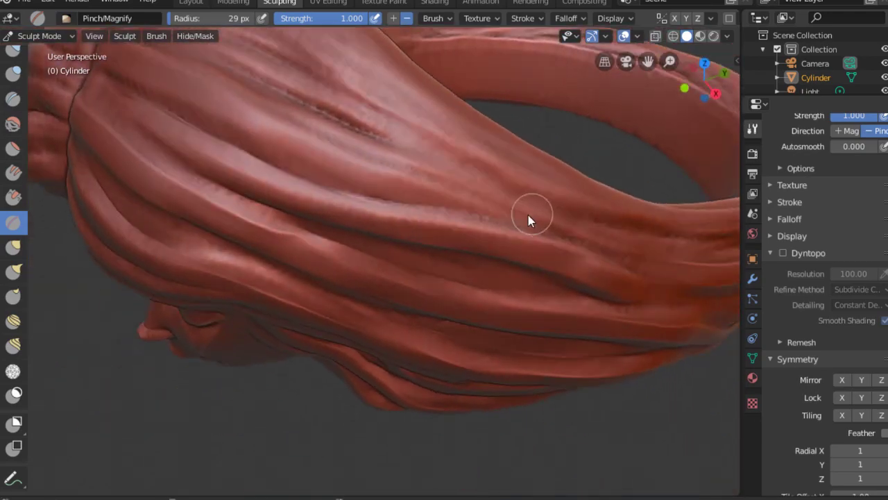
mouse_move(561, 252)
middle_mouse_down()
mouse_move(686, 319)
mouse_move(619, 324)
middle_mouse_up()
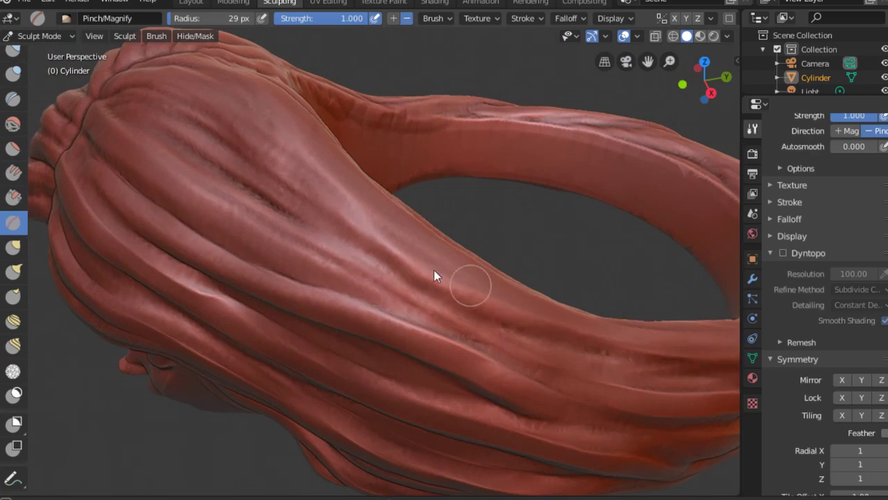
mouse_move(553, 331)
middle_mouse_down()
mouse_move(291, 138)
mouse_move(347, 239)
mouse_move(148, 278)
middle_mouse_up()
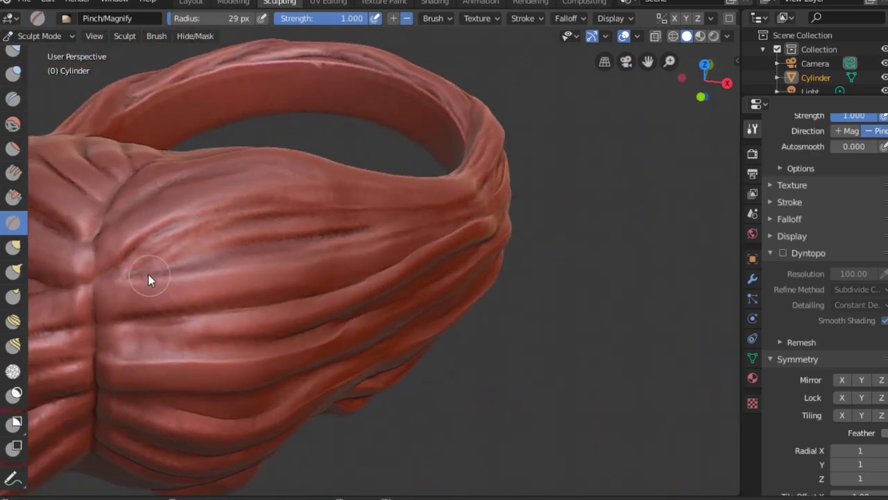
mouse_move(277, 264)
middle_mouse_down()
mouse_move(159, 267)
mouse_move(137, 242)
mouse_move(196, 167)
middle_mouse_up()
mouse_move(367, 102)
middle_mouse_down()
mouse_move(188, 238)
mouse_move(361, 204)
middle_mouse_up()
middle_click_drag(425, 110, 357, 175)
Adjust the sculpt brush radius several times, settling on 43 px.
key("f")
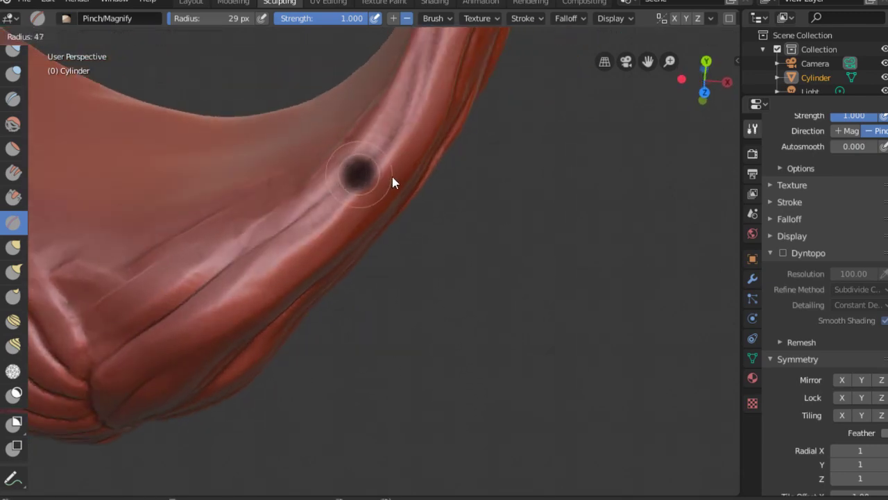
left_click(392, 176)
middle_click_drag(397, 141, 403, 117)
key("f")
left_click(334, 211)
scroll(361, 187, "down", 5)
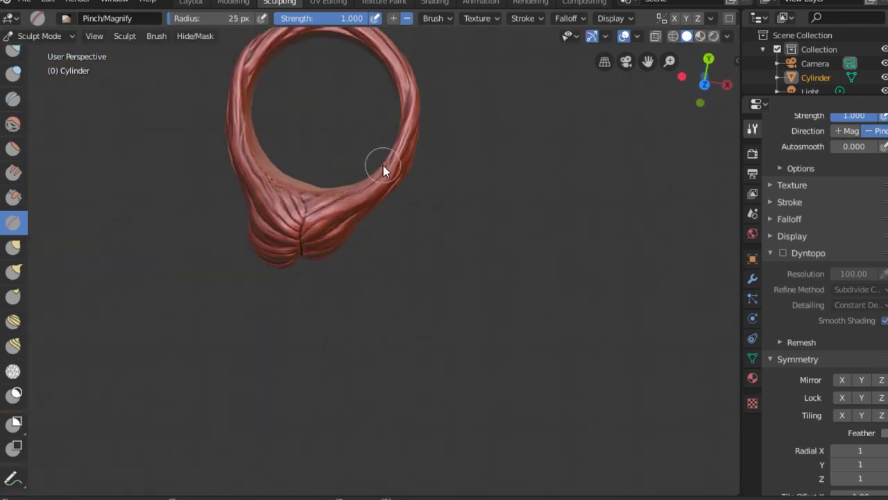
mouse_move(383, 165)
middle_mouse_down()
mouse_move(378, 207)
mouse_move(530, 170)
mouse_move(419, 160)
mouse_move(419, 211)
mouse_move(440, 159)
middle_mouse_up()
key("f")
left_click(486, 145)
mouse_move(491, 142)
middle_mouse_down()
mouse_move(470, 181)
mouse_move(552, 199)
mouse_move(500, 174)
middle_mouse_up()
key("f")
left_click(532, 182)
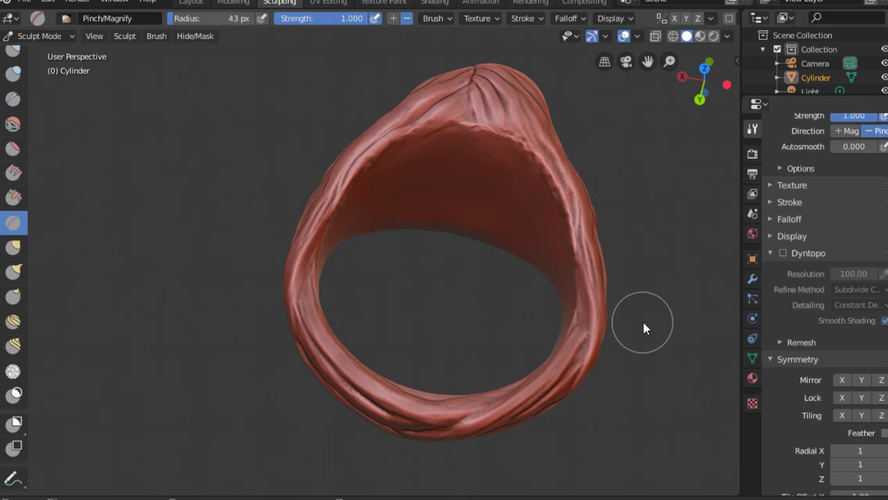
Save the ring sculpt as incremented version 006 via Save As.
mouse_move(644, 322)
middle_mouse_down()
mouse_move(540, 237)
mouse_move(527, 243)
mouse_move(579, 260)
mouse_move(422, 365)
middle_mouse_up()
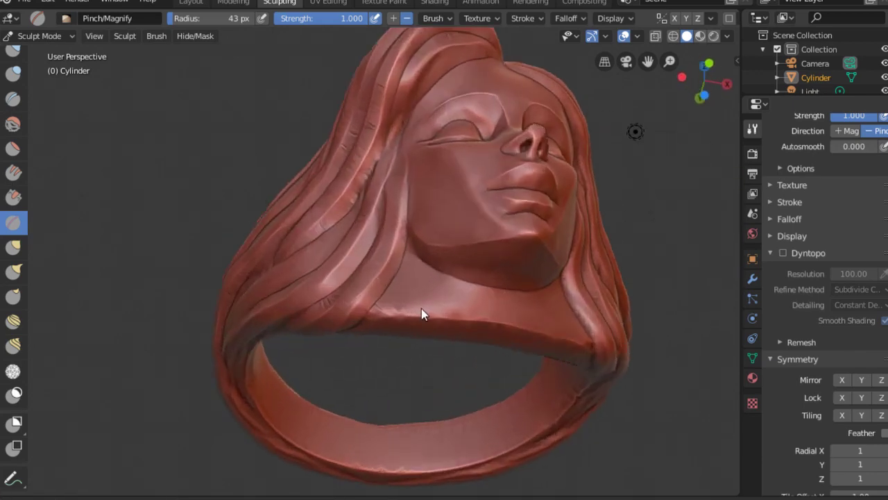
scroll(368, 337, "up", 5)
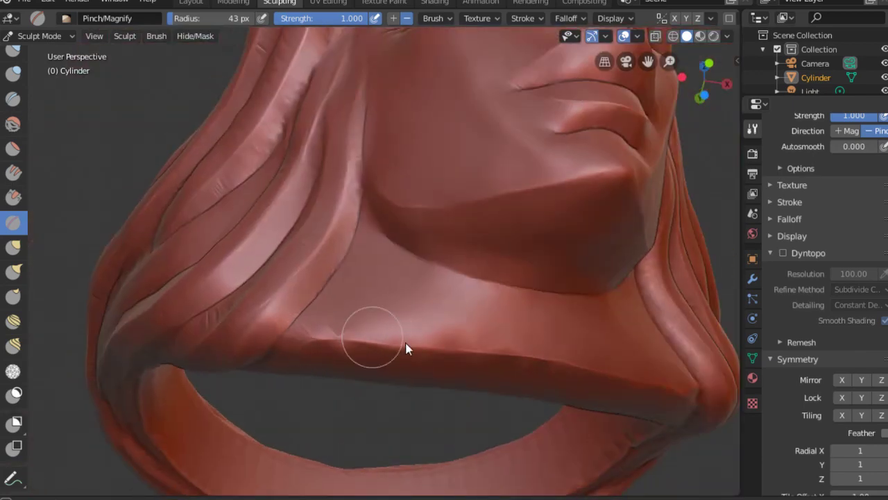
scroll(543, 363, "down", 5)
mouse_move(545, 370)
middle_mouse_down()
mouse_move(589, 388)
mouse_move(449, 410)
mouse_move(630, 372)
mouse_move(644, 343)
mouse_move(532, 223)
mouse_move(601, 337)
mouse_move(613, 288)
mouse_move(581, 298)
mouse_move(564, 335)
middle_mouse_up()
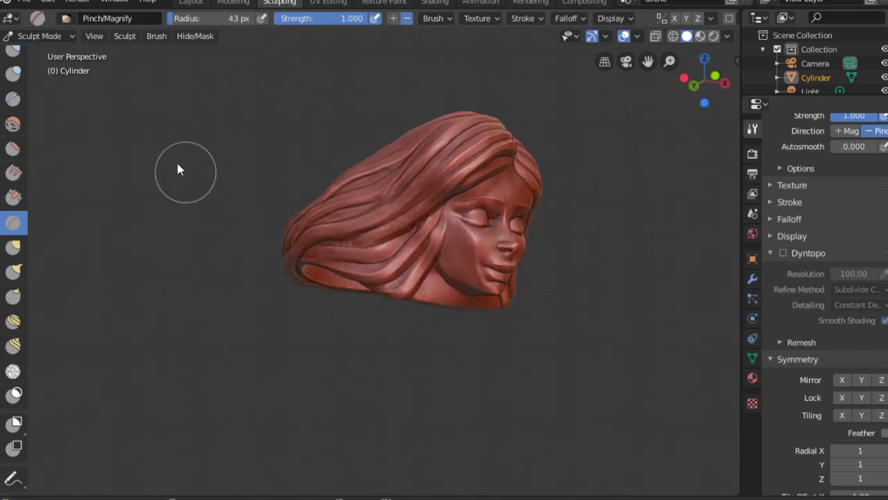
left_click(24, 1)
left_click(41, 104)
left_click(795, 52)
left_click(828, 34)
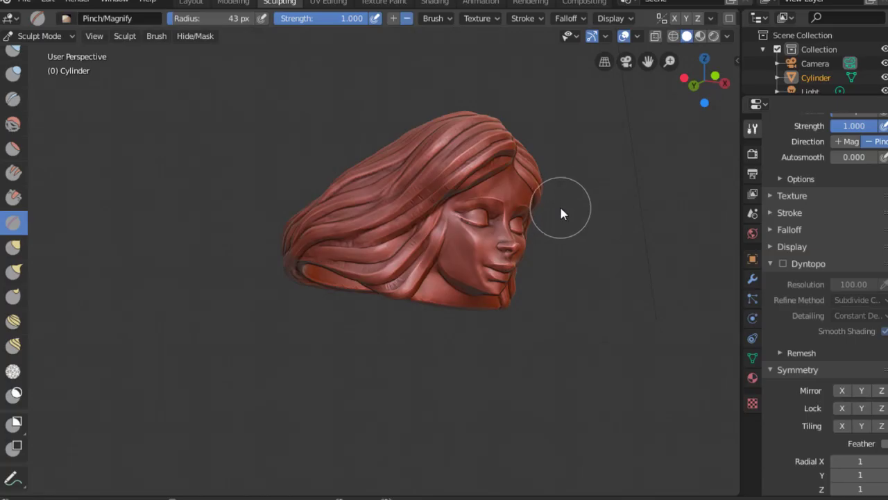
Switch to the Layout workspace with a close-up view of the head.
mouse_move(560, 204)
middle_mouse_down()
mouse_move(535, 215)
mouse_move(564, 343)
mouse_move(647, 264)
mouse_move(532, 256)
mouse_move(516, 268)
mouse_move(550, 248)
mouse_move(361, 216)
mouse_move(560, 180)
mouse_move(516, 238)
mouse_move(611, 101)
mouse_move(604, 60)
middle_mouse_up()
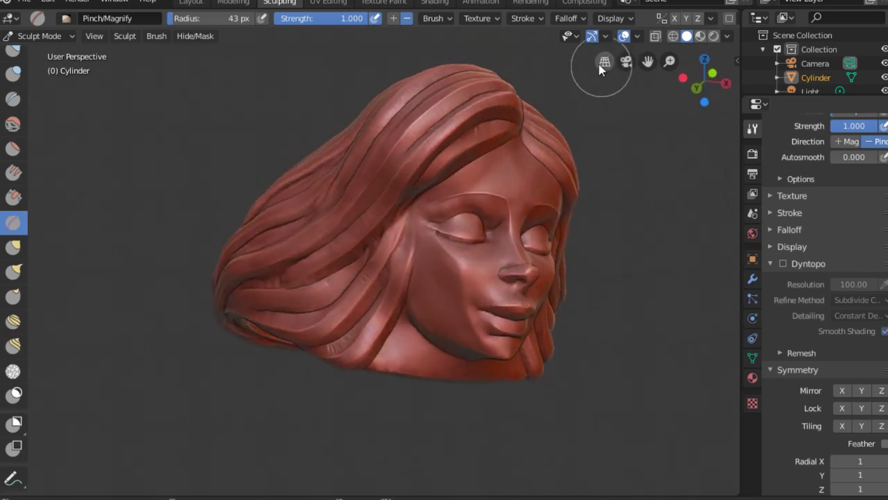
left_click(191, 2)
mouse_move(318, 199)
middle_mouse_down()
mouse_move(509, 143)
mouse_move(496, 163)
mouse_move(505, 159)
mouse_move(499, 214)
middle_mouse_up()
scroll(510, 143, "down", 5)
Hide overlays and set viewport lighting to a shiny metallic MatCap.
left_click(527, 17)
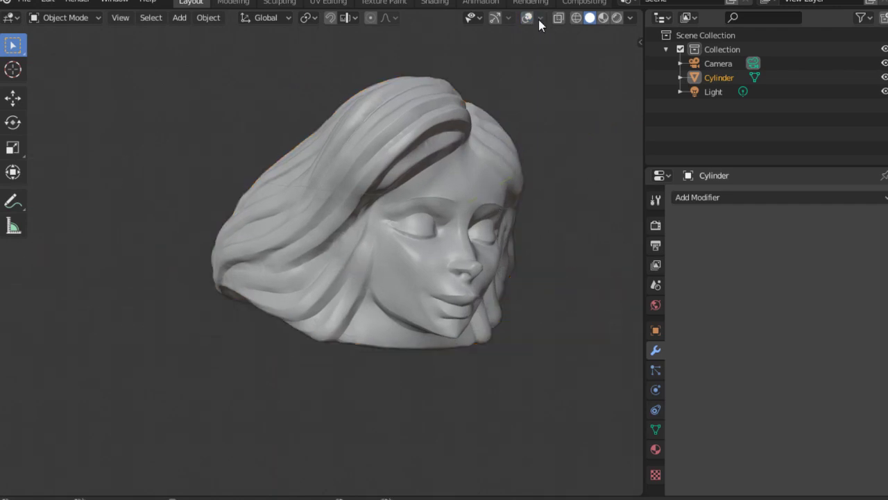
left_click(630, 17)
left_click(617, 86)
left_click(617, 118)
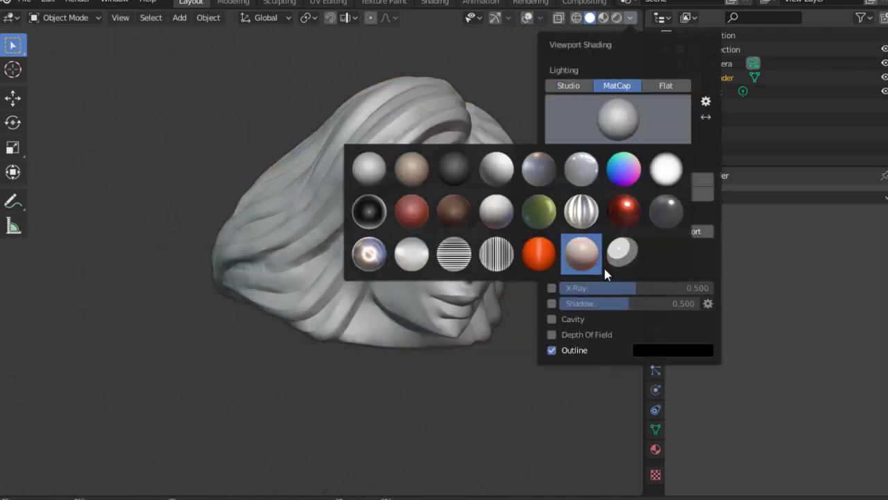
left_click(583, 257)
left_click(618, 118)
left_click(369, 253)
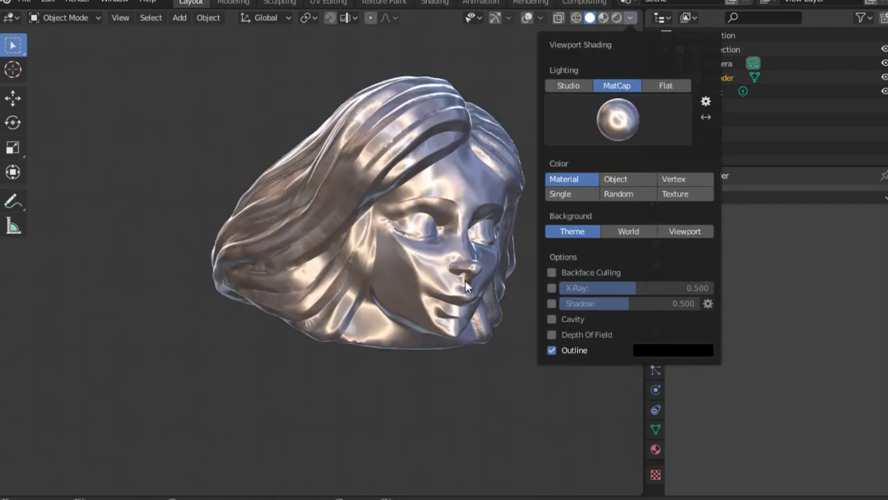
middle_click_drag(465, 284, 507, 276)
Enable cavity shading with Ridge raised to about 1.833 and a stronger Valley.
left_click(630, 18)
left_click(552, 319)
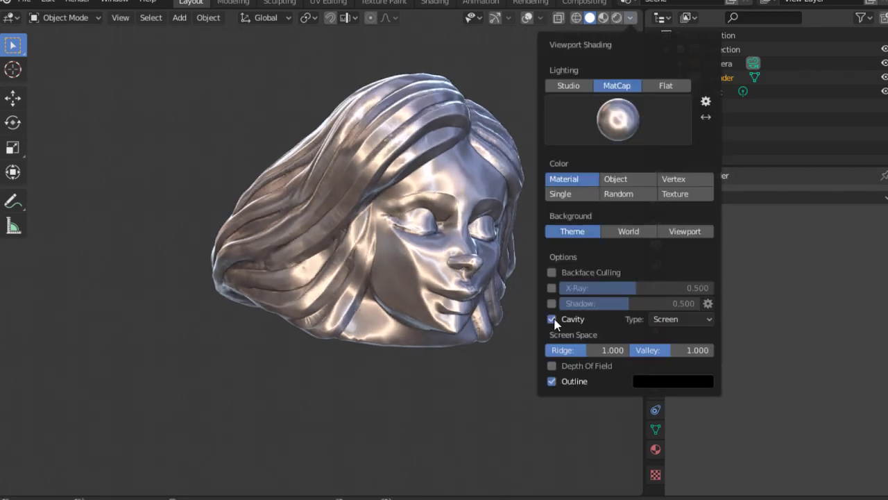
left_click_drag(587, 351, 606, 350)
left_click_drag(667, 349, 694, 351)
middle_click_drag(451, 347, 480, 340)
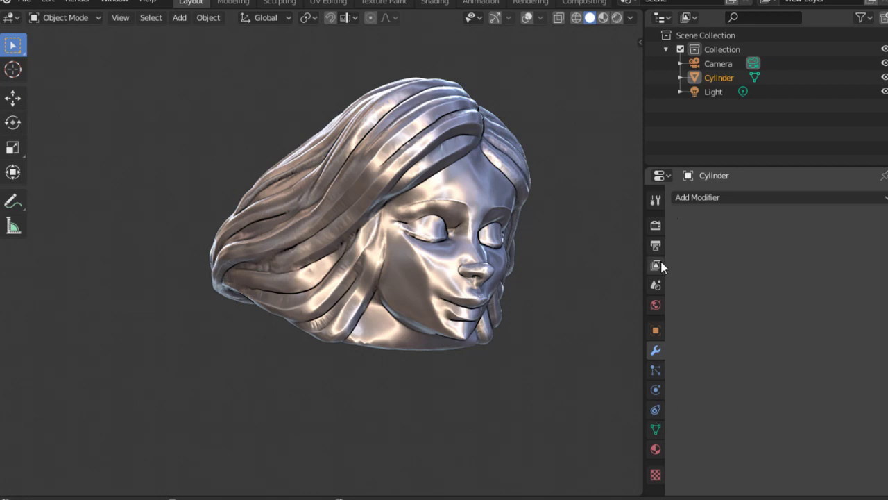
Add a new material to the head and set a slightly darkened copper viewport colour.
left_click(656, 449)
left_click(715, 257)
scroll(704, 409, "down", 4)
scroll(748, 409, "down", 10)
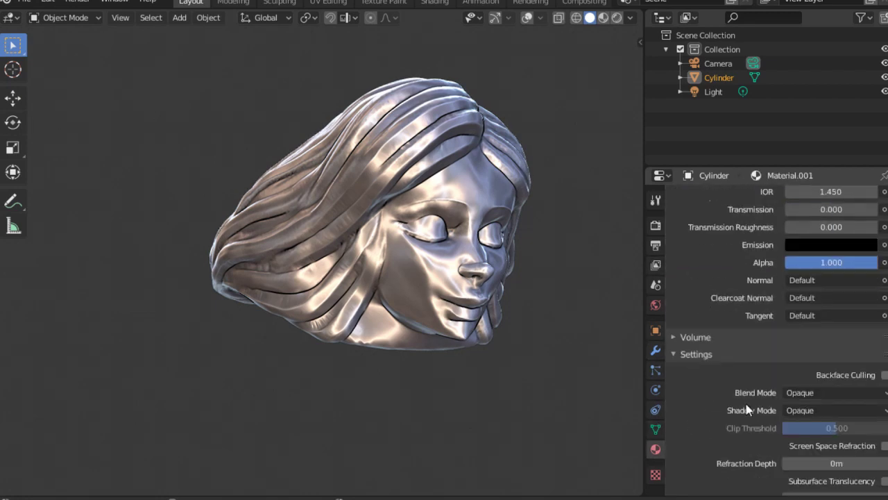
scroll(748, 410, "down", 3)
left_click(725, 474)
scroll(725, 473, "down", 3)
left_click(801, 436)
left_click_drag(795, 298, 793, 304)
left_click_drag(866, 240, 871, 258)
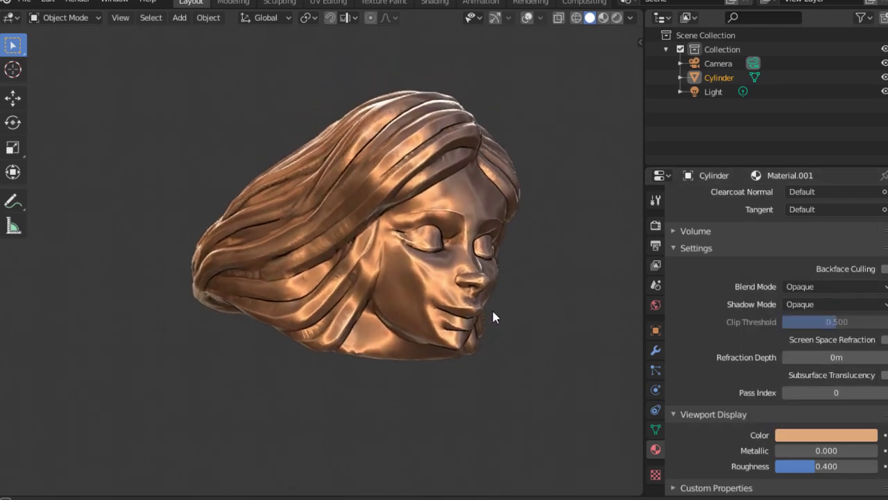
middle_click_drag(491, 307, 459, 288)
Try dark, green and other MatCaps before returning to the shiny copper one.
left_click(631, 17)
left_click(618, 119)
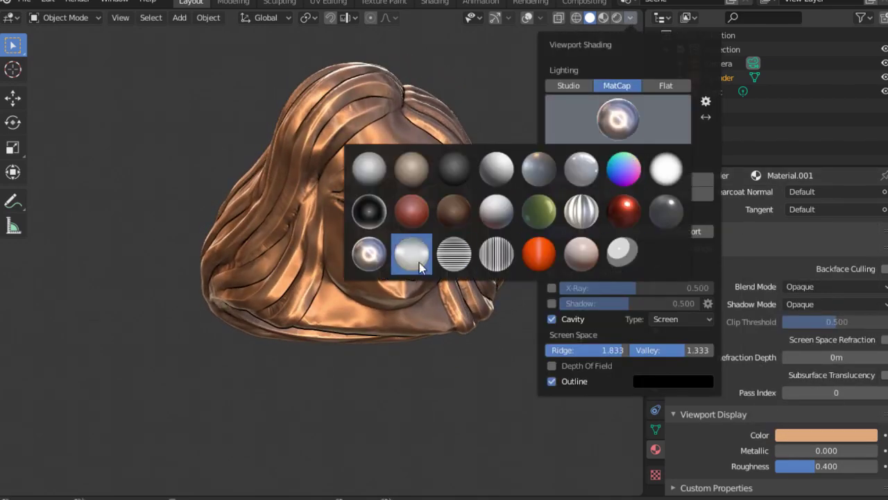
left_click(666, 211)
left_click(624, 120)
left_click(540, 218)
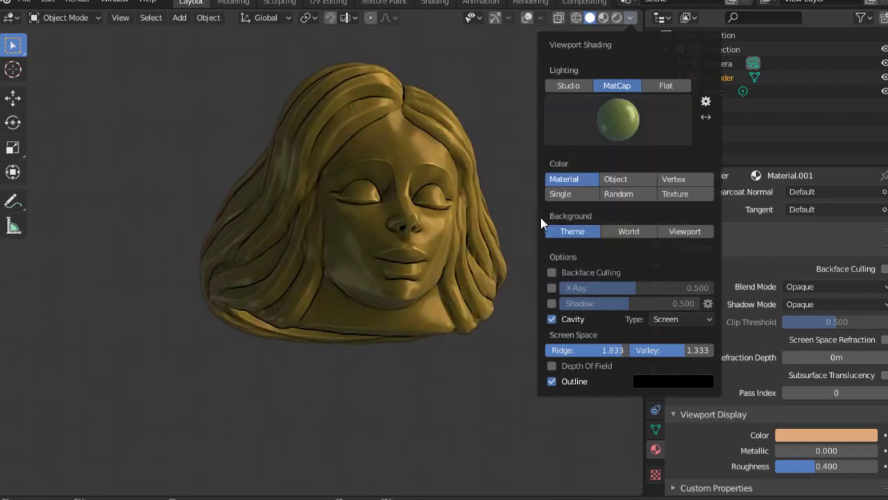
left_click(631, 17)
left_click(618, 119)
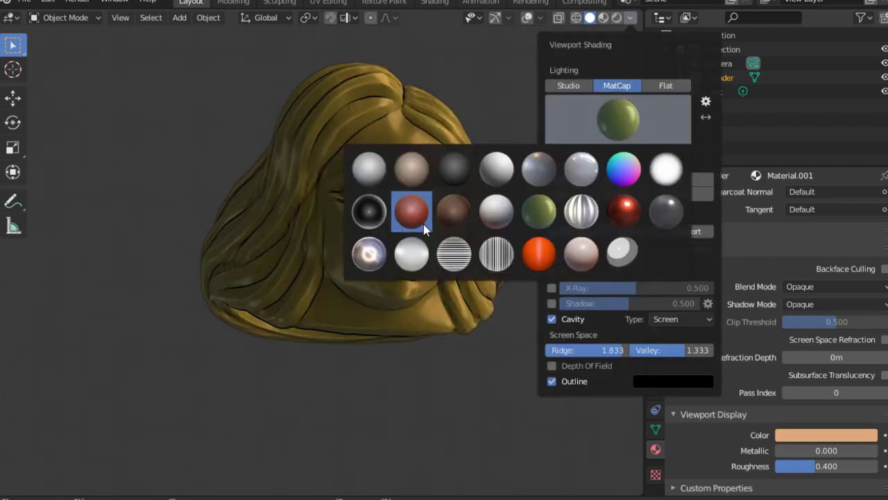
left_click(582, 175)
left_click(630, 18)
left_click(618, 119)
left_click(368, 254)
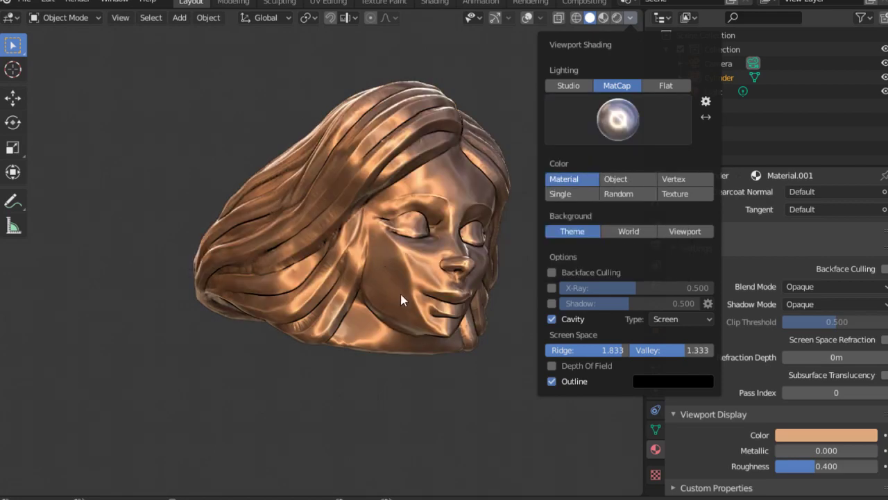
middle_click_drag(400, 299, 523, 345)
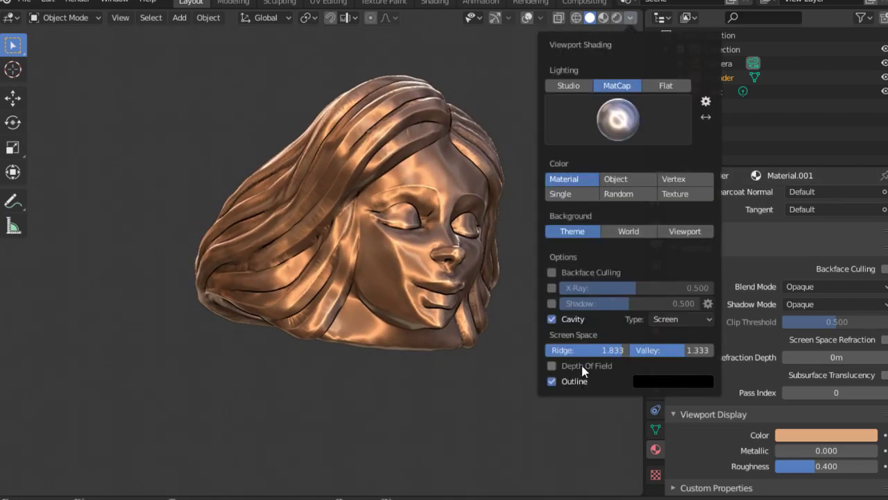
Set cavity Ridge to 2.000 and Valley to 1.500.
left_click_drag(618, 350, 625, 351)
left_click_drag(687, 350, 693, 353)
middle_click_drag(527, 344, 447, 335)
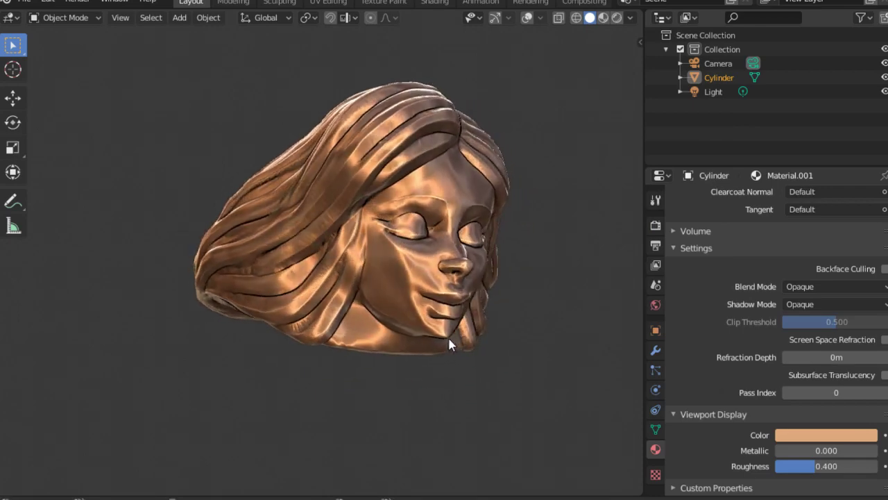
Apply the plain clay MatCap and make the material's viewport colour white.
left_click(629, 18)
left_click(624, 118)
left_click(367, 167)
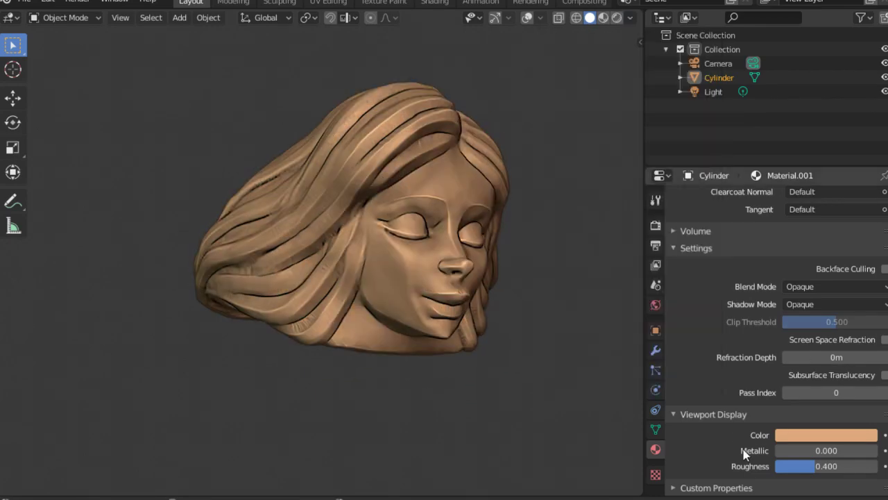
left_click(812, 435)
mouse_move(798, 399)
left_mouse_down()
mouse_move(867, 399)
mouse_move(873, 387)
left_mouse_up()
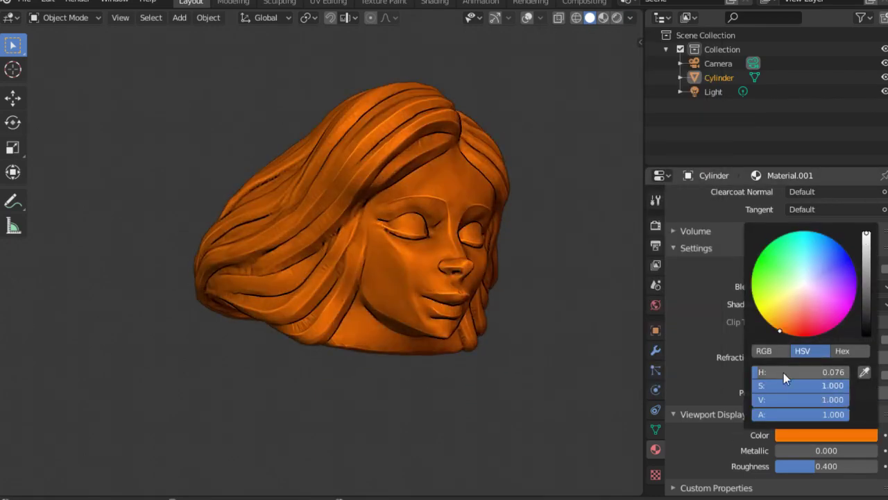
left_click_drag(784, 372, 755, 372)
left_click_drag(839, 386, 751, 386)
mouse_move(542, 358)
middle_mouse_down()
mouse_move(562, 390)
mouse_move(528, 337)
mouse_move(539, 319)
mouse_move(542, 369)
middle_mouse_up()
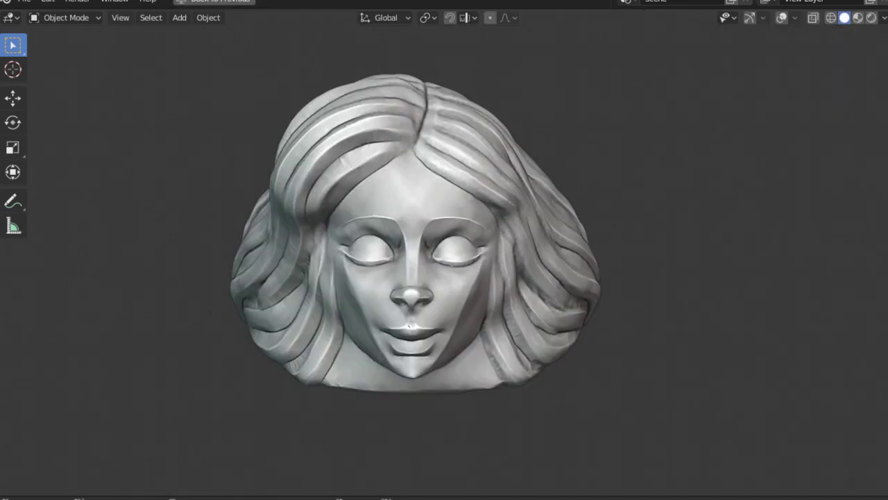
Show the sidebar and switch the head into Sculpt Mode.
middle_click_drag(286, 393, 462, 294)
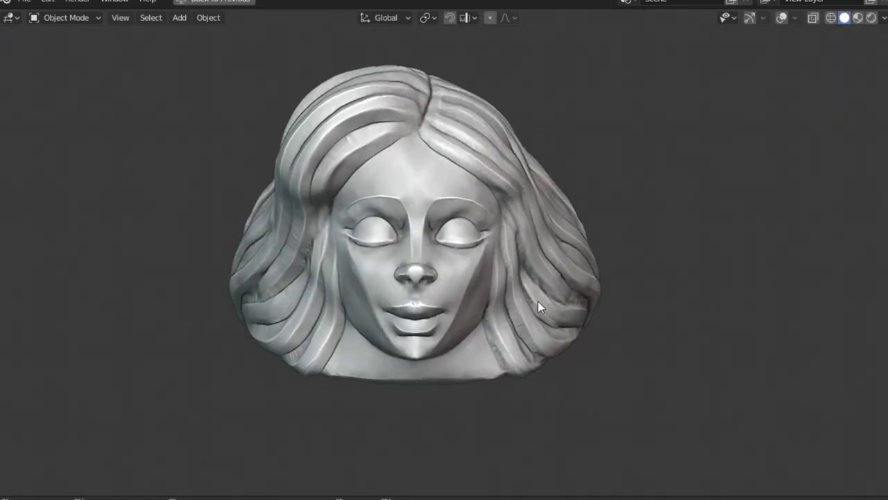
key("n")
left_click(885, 76)
left_click(886, 116)
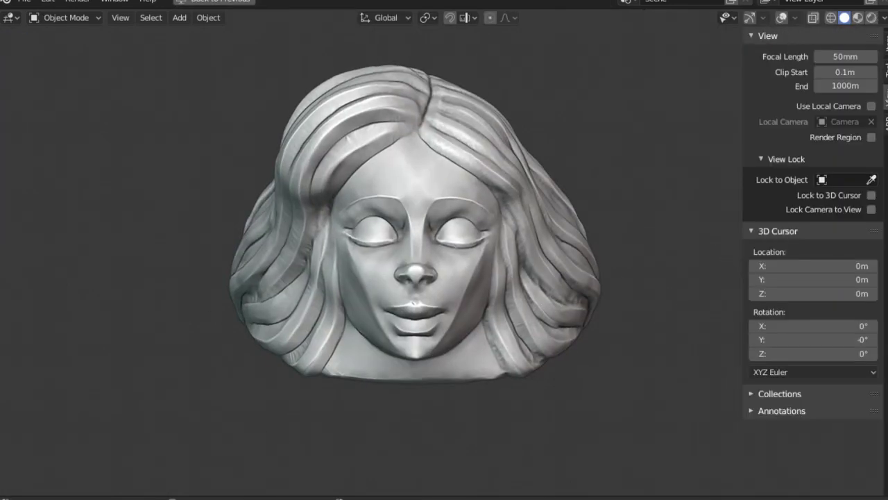
left_click(886, 52)
left_click(77, 18)
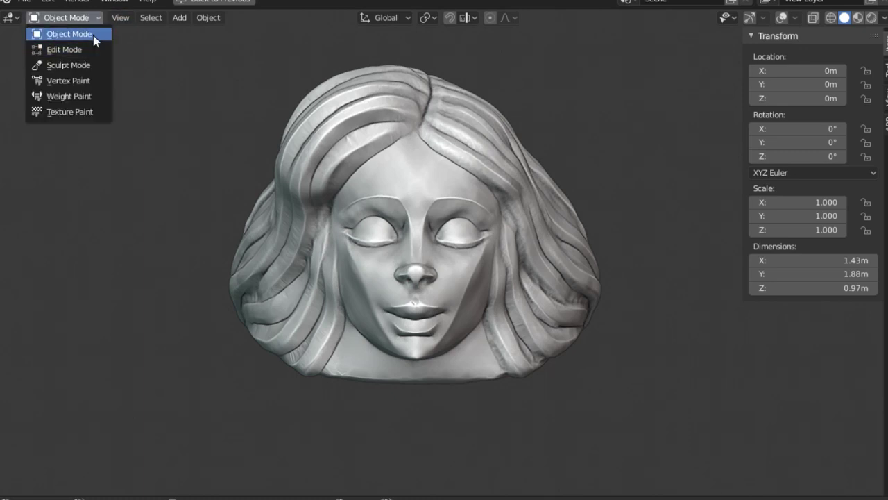
left_click(70, 64)
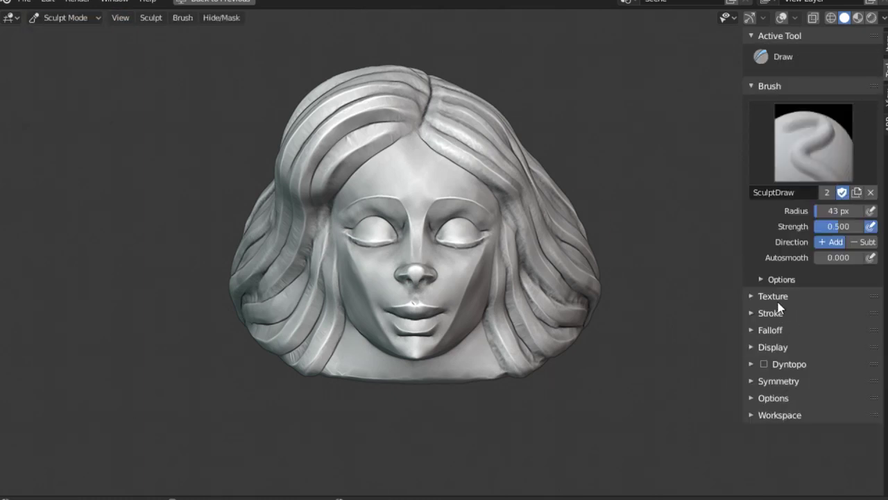
Enable X mirror symmetry and select the Grab brush at 114 px radius.
double_click(782, 279)
left_click(777, 381)
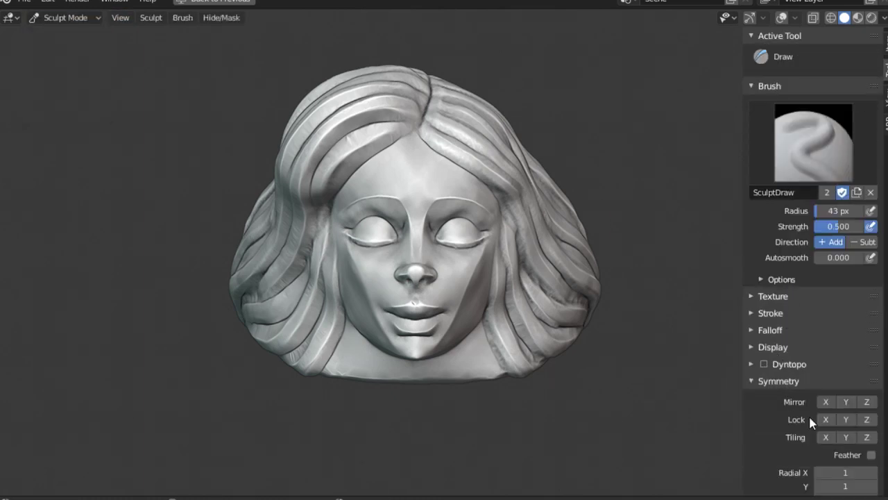
left_click(825, 402)
scroll(462, 293, "up", 2)
key("f")
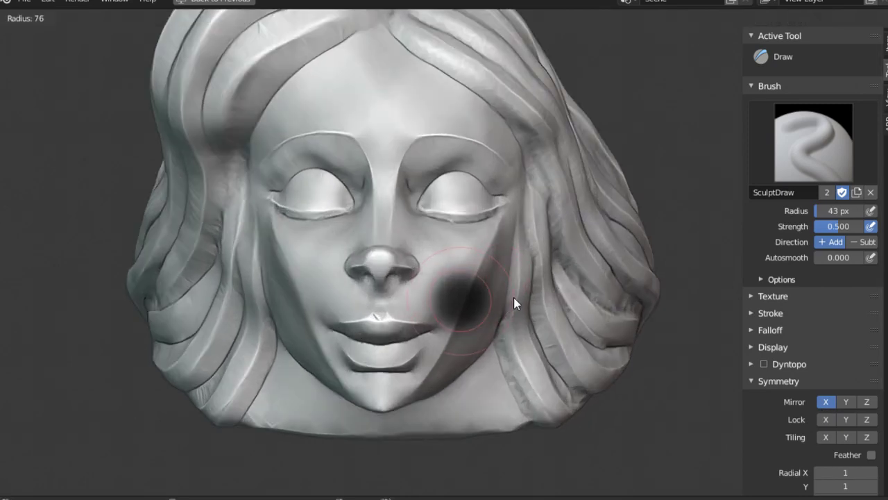
left_click(513, 302)
key("g")
key("f")
left_click(488, 276)
mouse_move(477, 304)
middle_mouse_down()
mouse_move(484, 312)
mouse_move(529, 263)
mouse_move(434, 314)
mouse_move(526, 295)
mouse_move(800, 281)
middle_mouse_up()
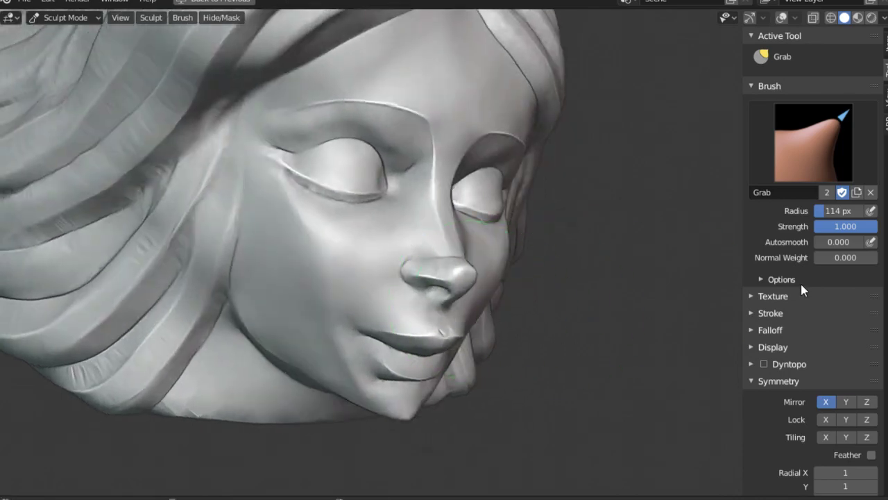
Switch to the Pinch brush at a 51 px radius.
key("p")
key("f")
left_click(281, 281)
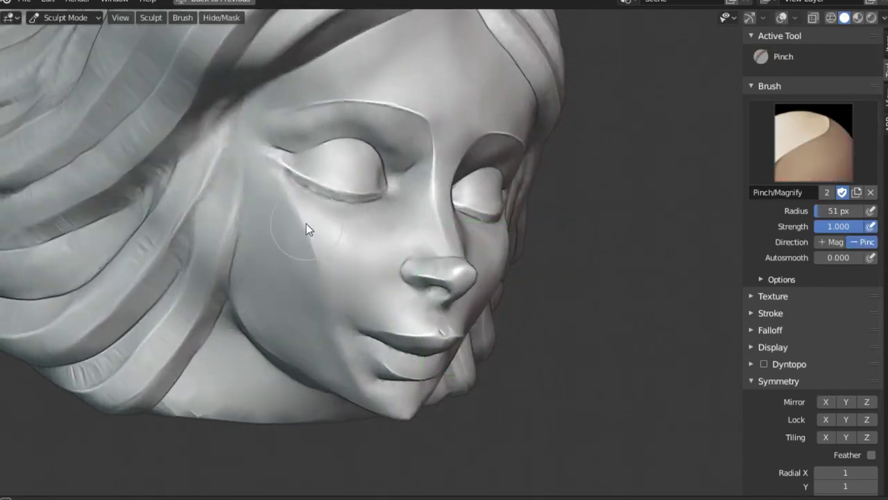
Orbit and zoom around the head to inspect the closed eyelids from frontal and three-quarter angles.
mouse_move(340, 345)
middle_mouse_down()
mouse_move(324, 256)
mouse_move(428, 231)
mouse_move(509, 295)
mouse_move(514, 250)
middle_mouse_up()
scroll(522, 199, "up", 3)
scroll(500, 193, "up", 5)
scroll(557, 199, "up", 3)
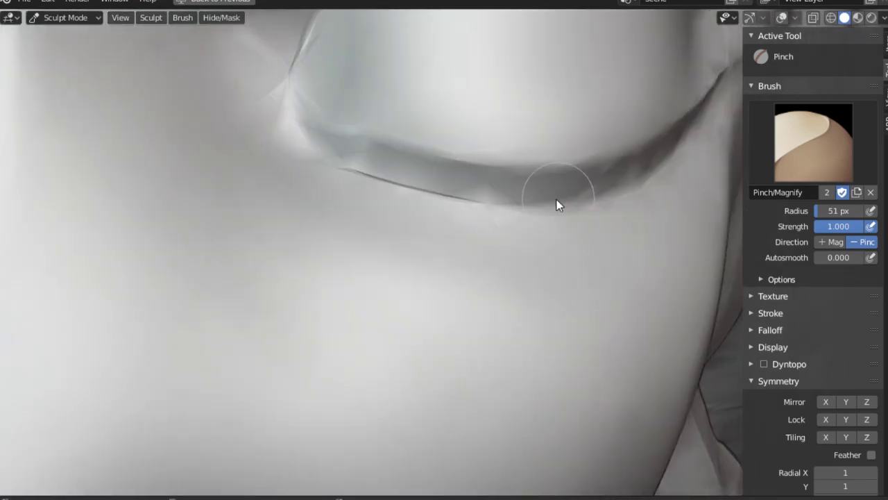
mouse_move(557, 200)
middle_mouse_down()
mouse_move(568, 202)
mouse_move(505, 160)
mouse_move(357, 188)
middle_mouse_up()
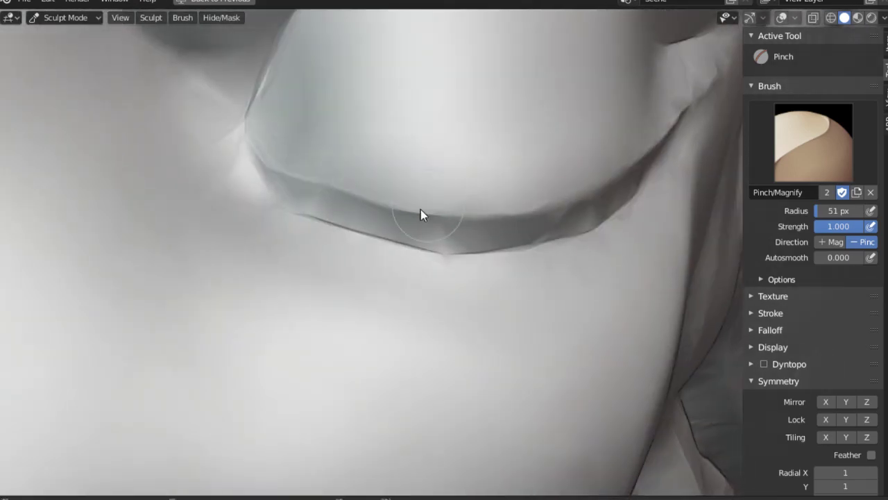
middle_click_drag(420, 215, 555, 204)
scroll(398, 287, "down", 10)
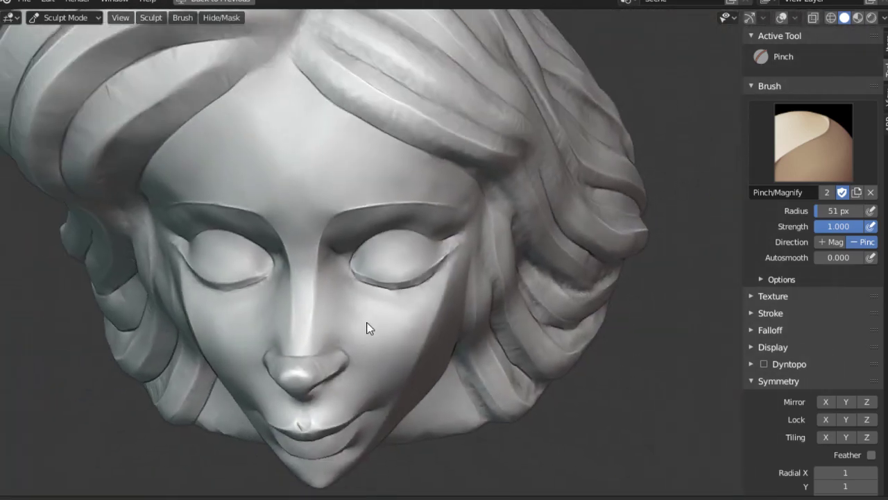
mouse_move(369, 328)
middle_mouse_down()
mouse_move(436, 279)
mouse_move(366, 337)
mouse_move(307, 327)
middle_mouse_up()
scroll(359, 325, "up", 2)
scroll(355, 342, "up", 2)
scroll(320, 325, "down", 2)
scroll(346, 329, "down", 1)
scroll(410, 367, "down", 1)
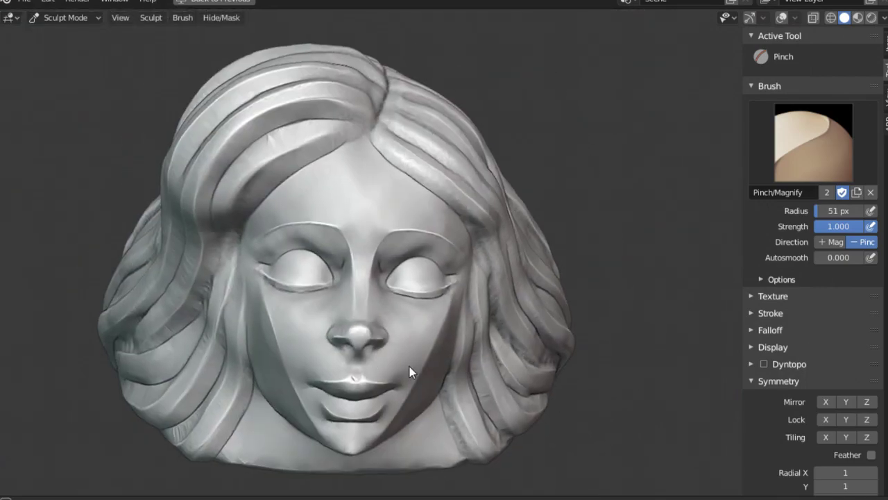
mouse_move(409, 367)
middle_mouse_down()
mouse_move(453, 344)
mouse_move(539, 344)
mouse_move(533, 334)
middle_mouse_up()
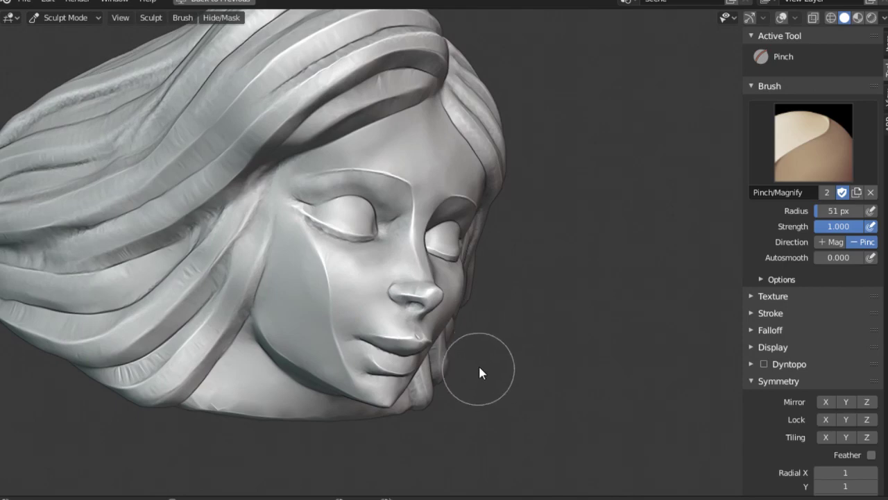
With a 229 px Grab brush, pull the lips and nose into shape in side profile.
key("g")
key("f")
left_click(569, 369)
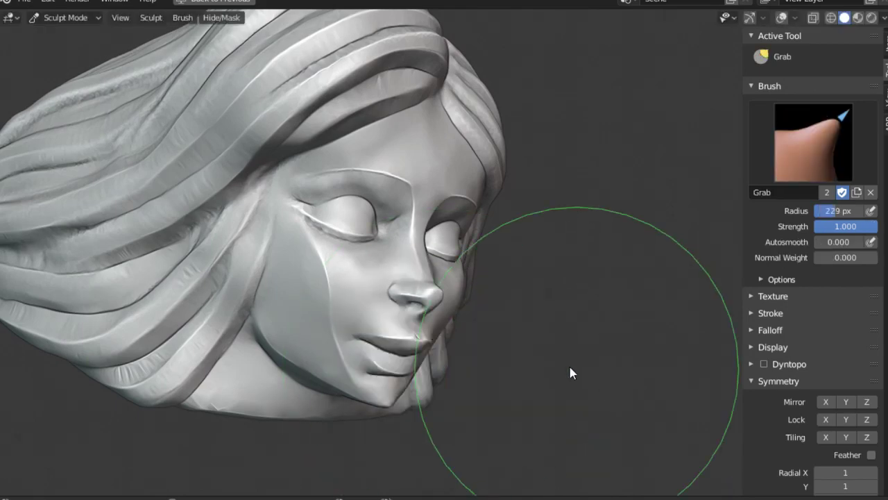
middle_click_drag(569, 373, 381, 368)
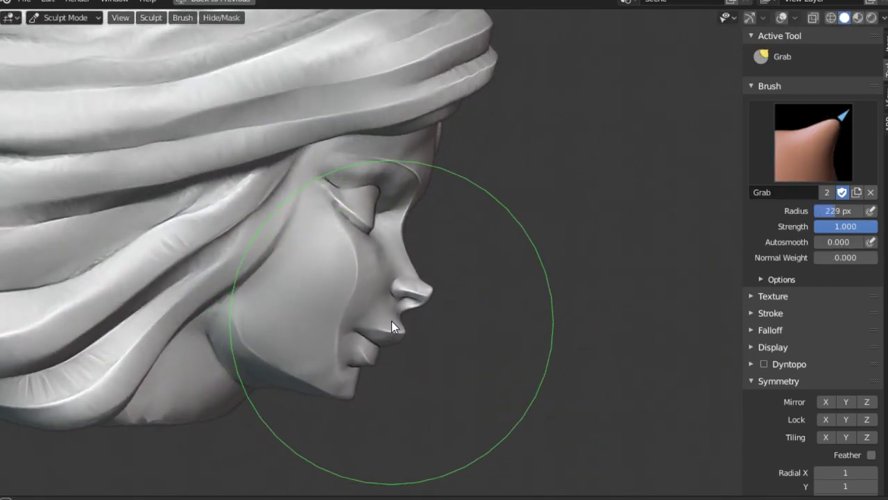
left_click_drag(392, 321, 358, 373)
mouse_move(461, 333)
middle_mouse_down()
mouse_move(374, 338)
mouse_move(317, 285)
middle_mouse_up()
Reshape the lips and chin with a 178 px Grab brush, checking from several angles.
key("f")
left_click(313, 264)
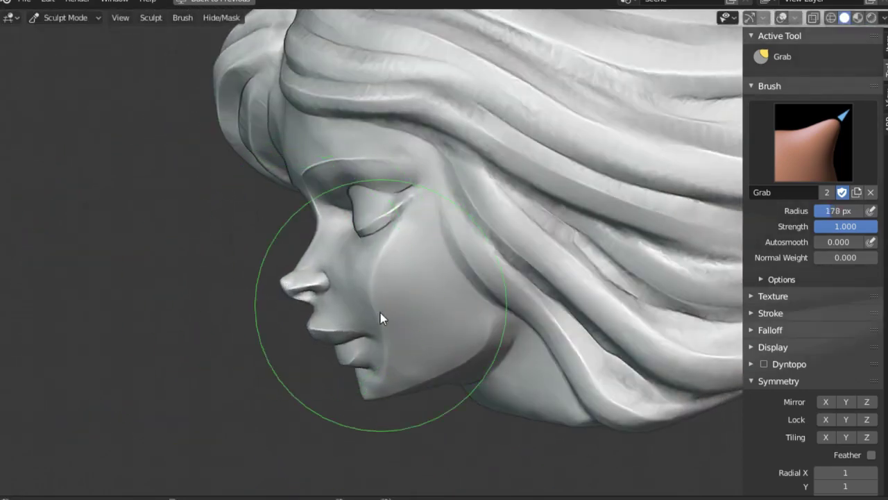
mouse_move(380, 318)
left_mouse_down()
mouse_move(331, 324)
mouse_move(357, 353)
left_mouse_up()
mouse_move(357, 353)
middle_mouse_down()
mouse_move(440, 337)
mouse_move(374, 331)
mouse_move(377, 277)
mouse_move(283, 275)
middle_mouse_up()
middle_click_drag(375, 283, 424, 354)
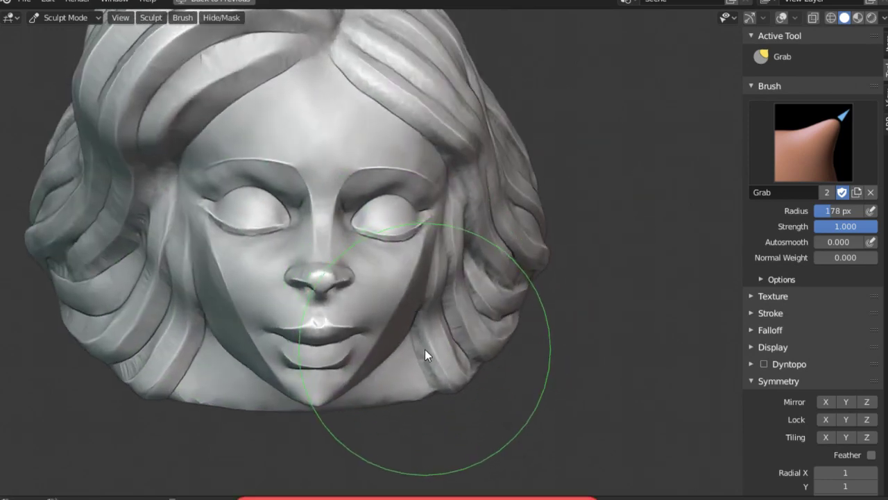
middle_click_drag(521, 335, 370, 292)
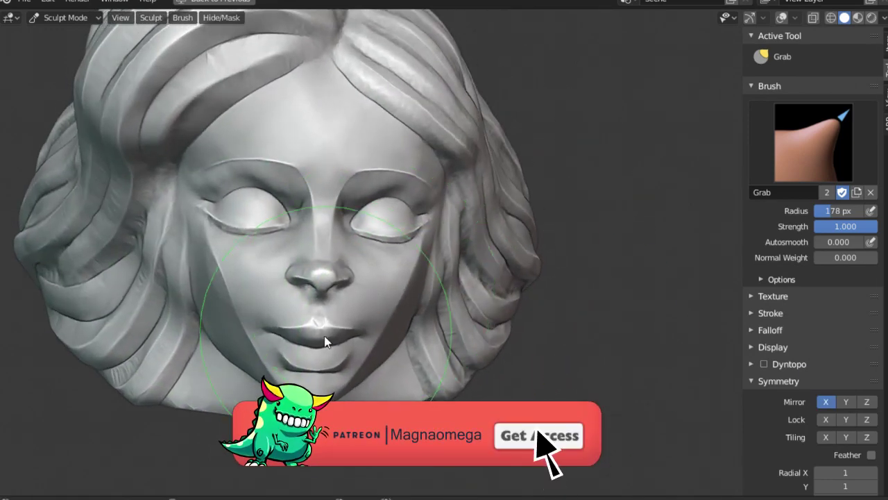
mouse_move(322, 337)
middle_mouse_down()
mouse_move(254, 371)
mouse_move(294, 377)
mouse_move(273, 396)
mouse_move(234, 339)
middle_mouse_up()
middle_click_drag(227, 390, 292, 254)
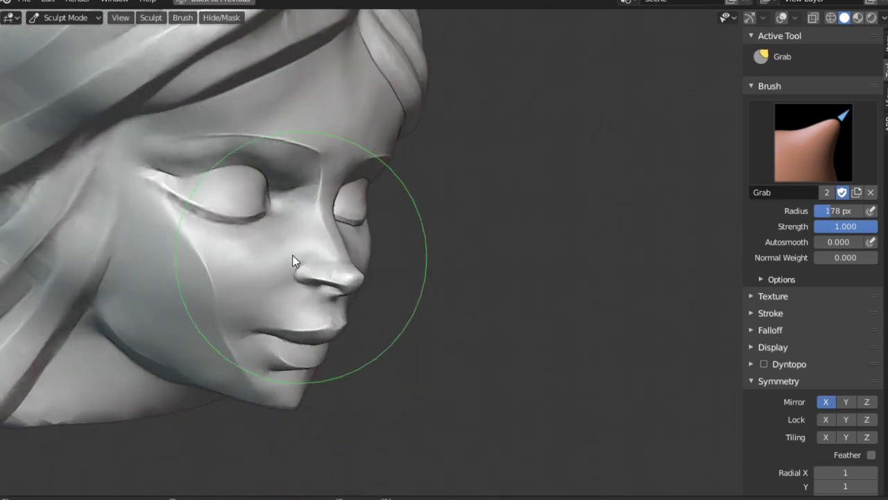
mouse_move(247, 218)
middle_mouse_down()
mouse_move(197, 193)
mouse_move(307, 204)
mouse_move(337, 301)
middle_mouse_up()
Resize the Grab brush to 66 px, then 110 px, with the head viewed frontally.
key("f")
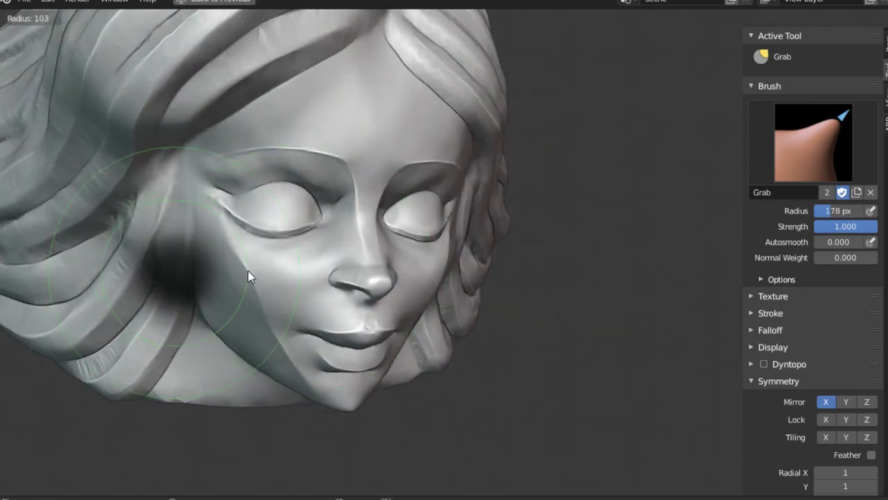
left_click(222, 272)
scroll(293, 270, "down", 5)
mouse_move(293, 269)
middle_mouse_down()
mouse_move(361, 242)
mouse_move(410, 191)
mouse_move(400, 224)
mouse_move(377, 204)
middle_mouse_up()
scroll(377, 204, "up", 2)
key("f")
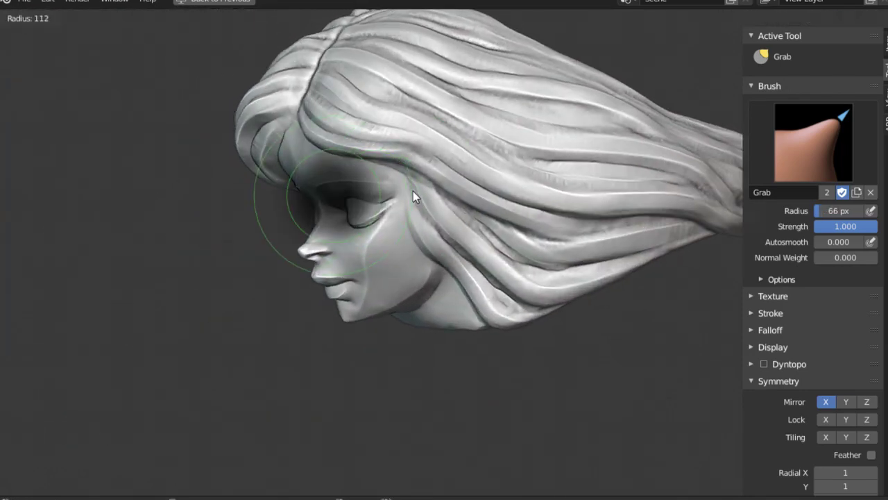
left_click(413, 191)
mouse_move(345, 178)
middle_mouse_down()
mouse_move(324, 173)
mouse_move(367, 143)
mouse_move(283, 207)
mouse_move(300, 183)
mouse_move(273, 183)
mouse_move(348, 132)
mouse_move(372, 132)
mouse_move(333, 287)
middle_mouse_up()
Turn off X mirroring, enable Dyntopo and shrink the brush to 30 px.
left_click(826, 401)
scroll(325, 190, "up", 2)
scroll(363, 235, "up", 2)
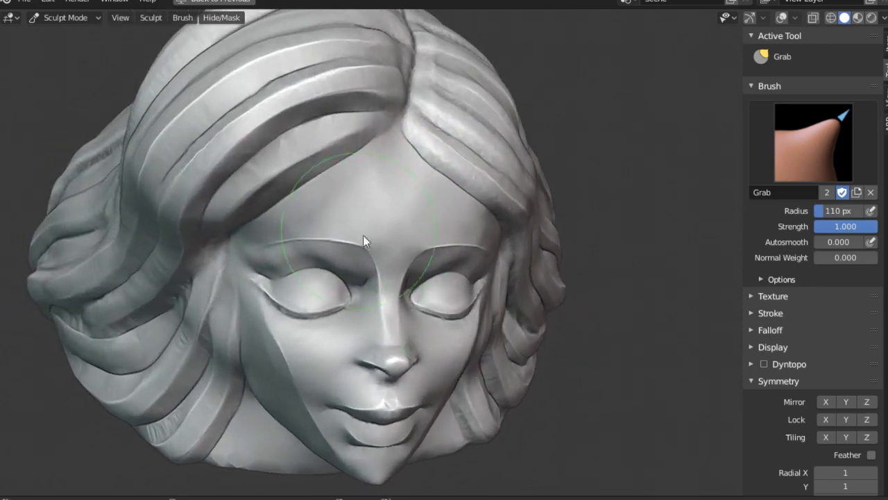
left_click(764, 364)
key("f")
left_click(692, 363)
middle_click_drag(693, 363, 303, 249)
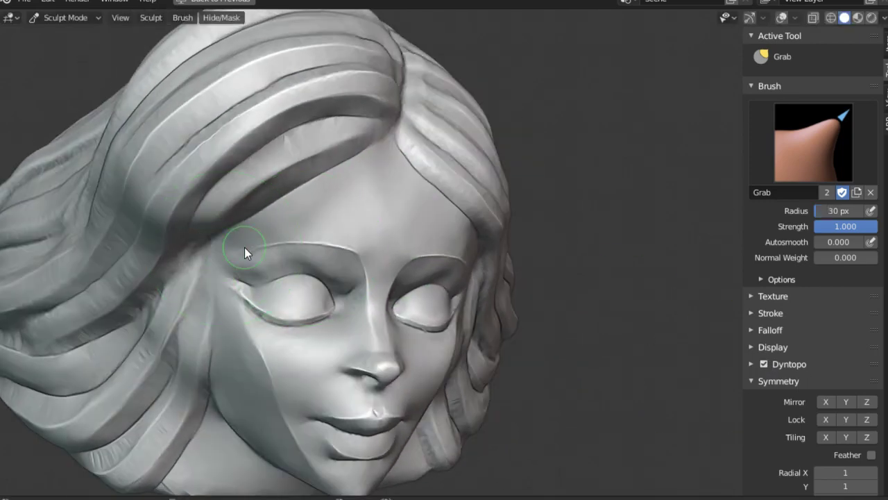
Carve a sharp hairline groove with Crease, then disable Dyntopo and sharpen it with Pinch.
key("shift+c")
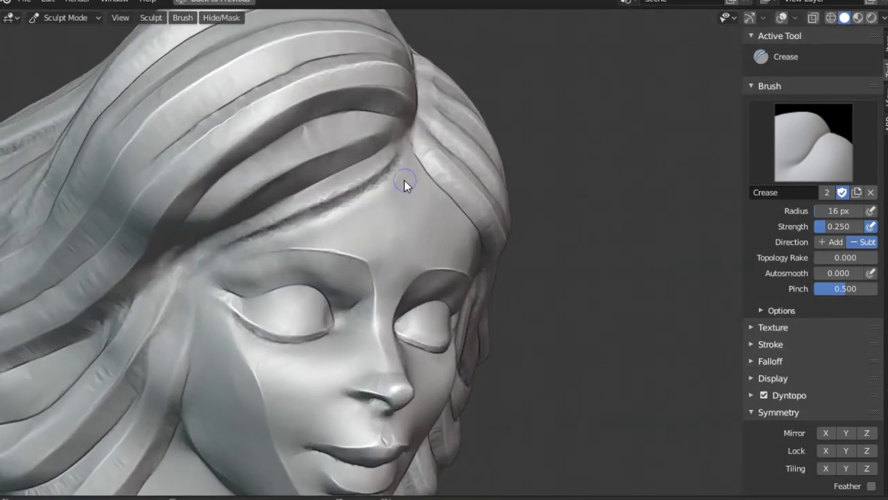
left_click(764, 395)
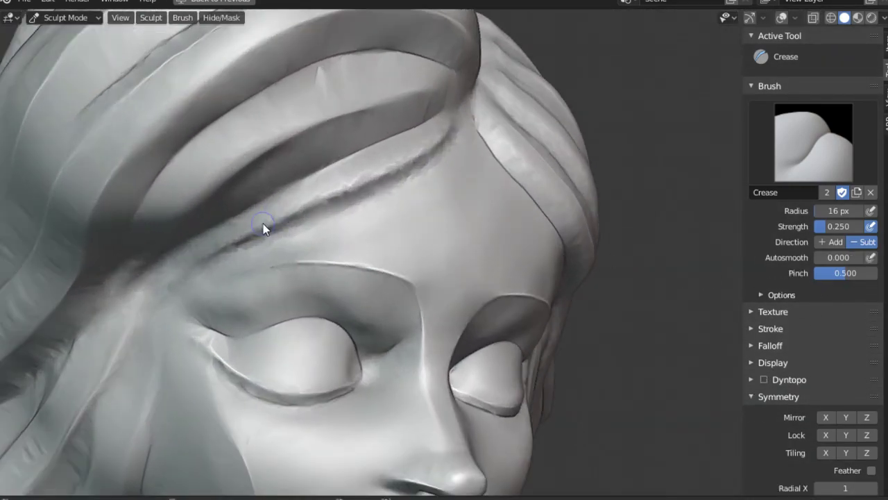
key("p")
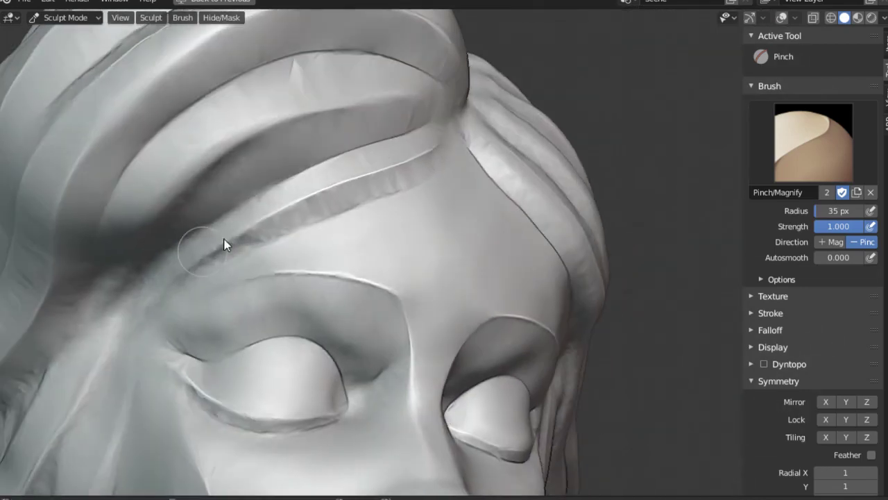
mouse_move(107, 312)
middle_mouse_down()
mouse_move(143, 289)
mouse_move(145, 317)
middle_mouse_up()
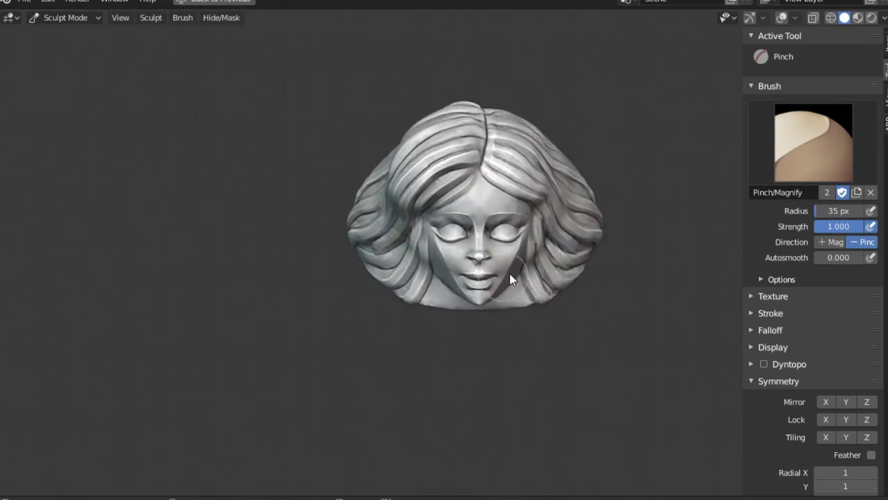
scroll(507, 305, "down", 3)
scroll(526, 211, "up", 3)
scroll(503, 271, "up", 5)
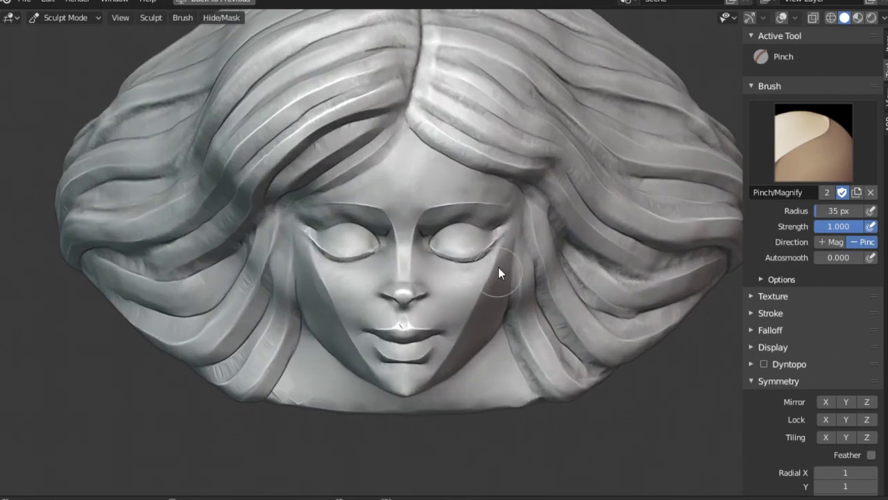
Re-enable X mirroring and pull the cheek outline and hair strand with a 119 px Grab brush.
left_click(826, 402)
key("g")
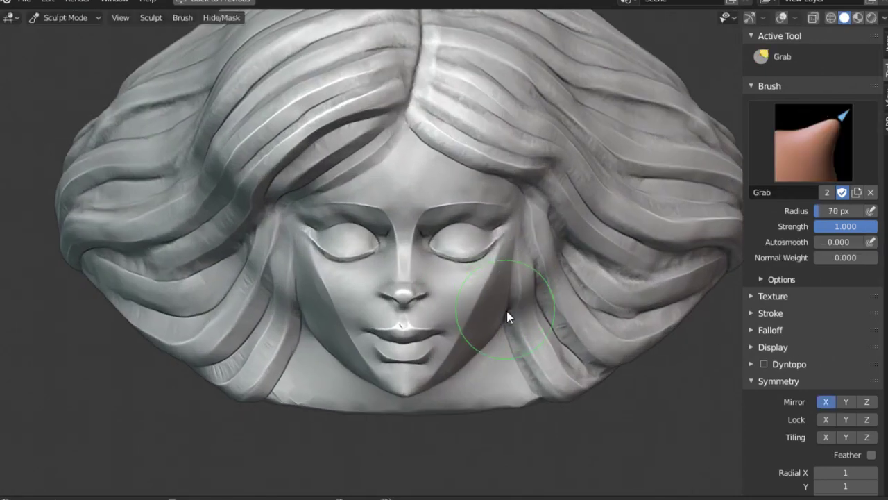
key("f")
left_click(517, 318)
left_click_drag(516, 319, 511, 318)
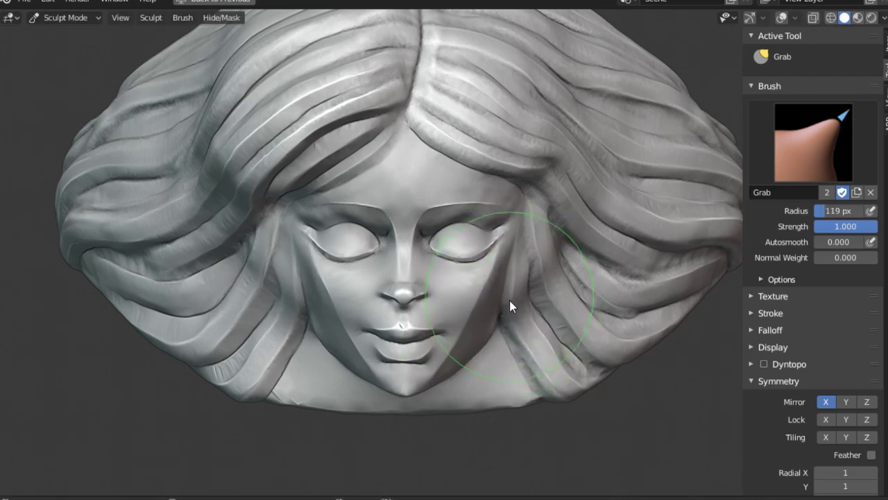
left_click_drag(532, 364, 520, 329)
Reshape the hair strands beside the jaw and left cheek at 66 px and 105 px.
key("f")
left_click(520, 379)
key("f")
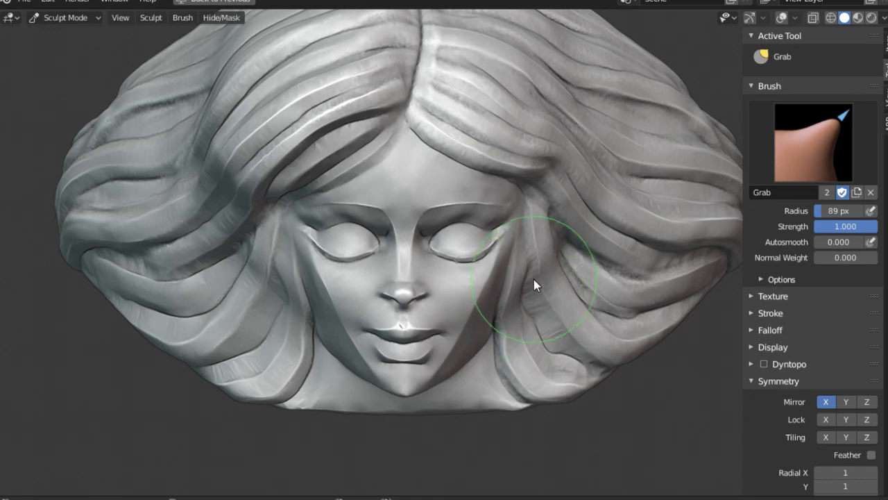
left_click(540, 325)
left_click_drag(528, 356, 528, 352)
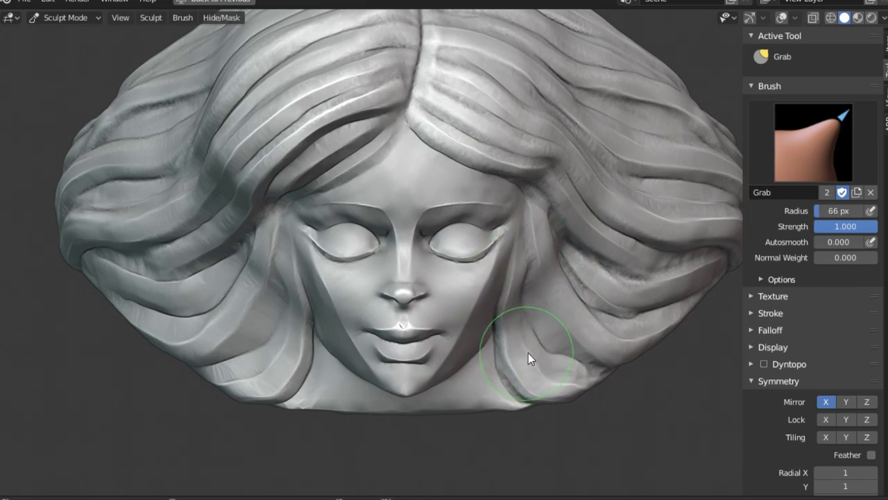
mouse_move(529, 352)
middle_mouse_down()
mouse_move(522, 333)
mouse_move(305, 276)
middle_mouse_up()
key("f")
left_click(304, 270)
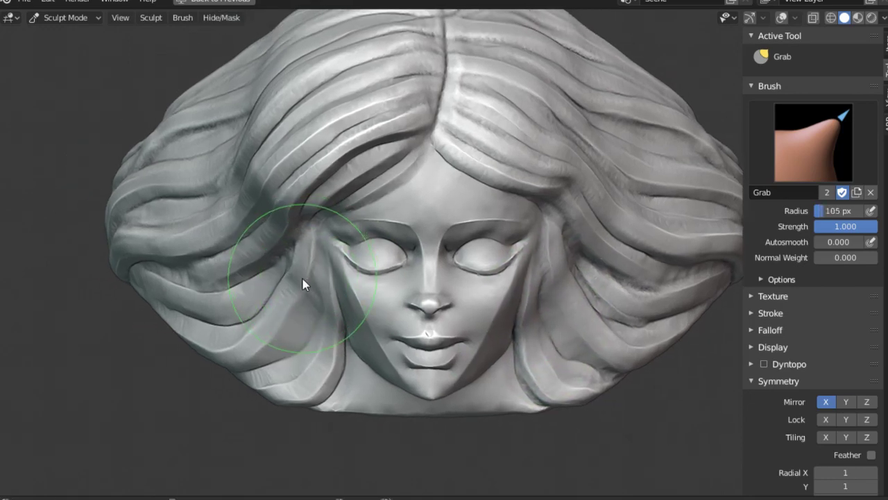
left_click_drag(302, 278, 292, 309)
Resize the Grab brush through 136, 112 and 106 px while reframing the head frontally.
key("f")
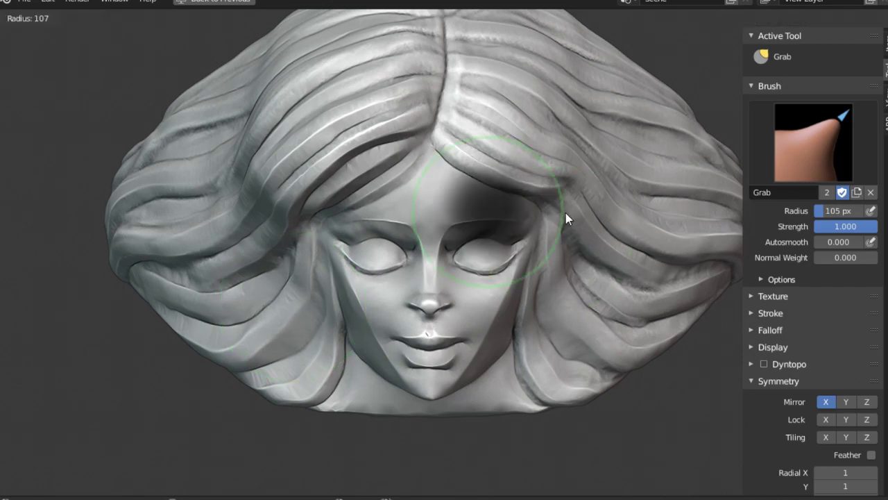
left_click(544, 215)
scroll(546, 203, "down", 2)
scroll(545, 241, "down", 3)
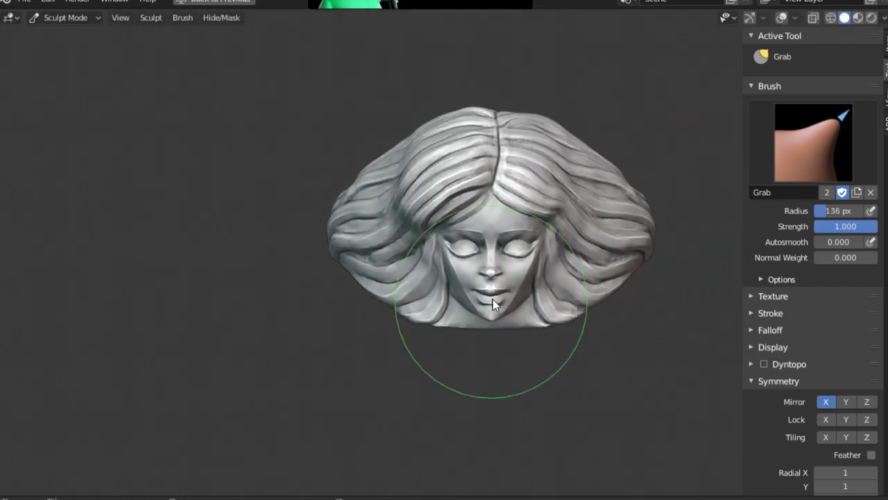
scroll(492, 302, "up", 10)
scroll(493, 306, "down", 6)
mouse_move(493, 292)
middle_mouse_down()
mouse_move(535, 286)
mouse_move(502, 277)
mouse_move(477, 324)
mouse_move(451, 277)
middle_mouse_up()
scroll(536, 286, "up", 2)
scroll(449, 275, "up", 2)
key("f")
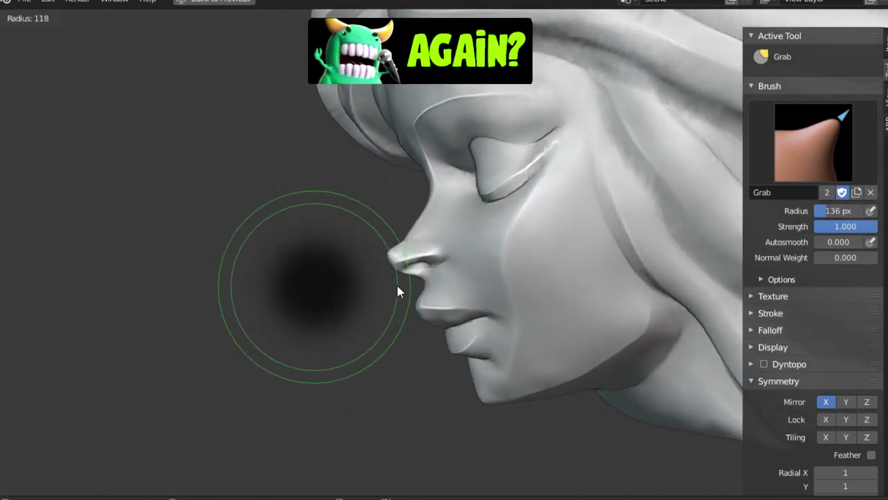
left_click(397, 285)
scroll(422, 283, "up", 3)
key("f")
left_click(422, 285)
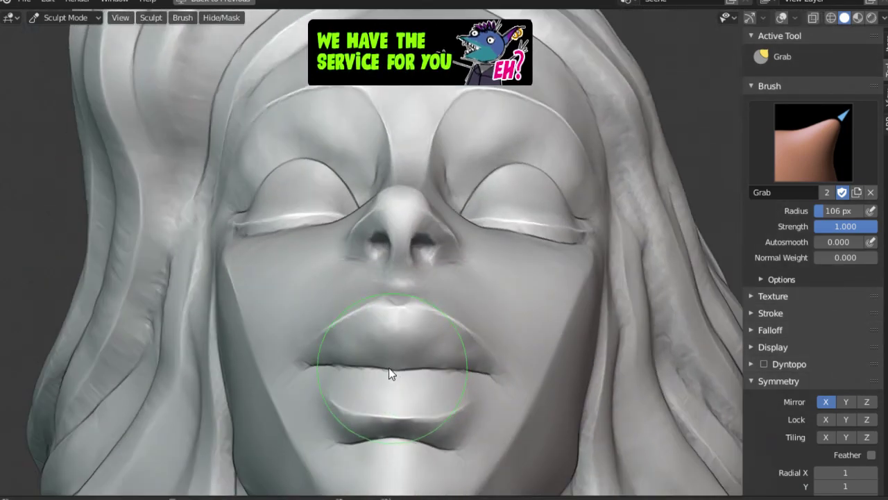
Shrink the Grab brush to 68 px and pull the lips into fuller upper and lower shapes.
key("f")
left_click(354, 360)
left_click_drag(347, 355, 323, 359)
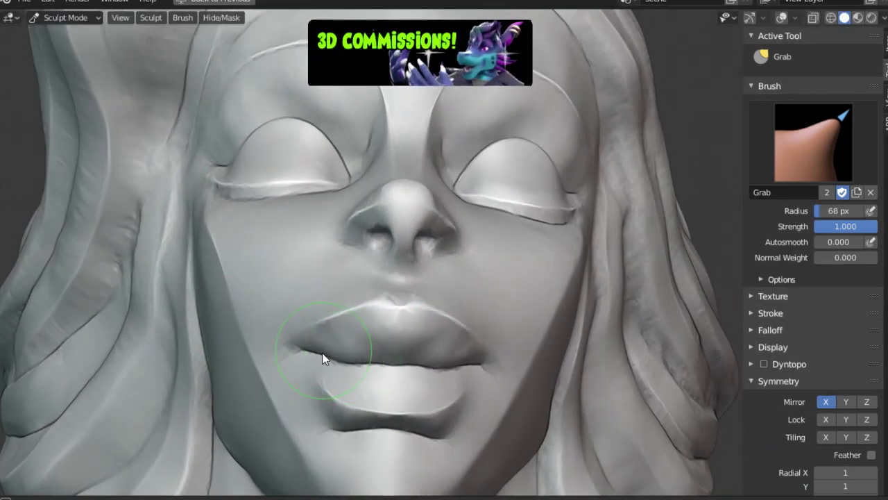
middle_click_drag(373, 360, 414, 372)
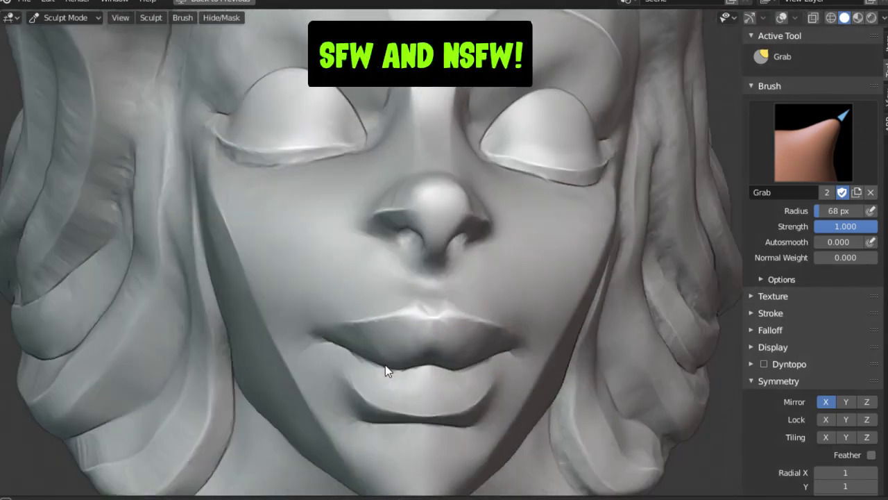
Enlarge the Grab brush, then alternate Pinch and Clay Strips to sharpen the lip line and build the philtrum.
key("f")
left_click(375, 333)
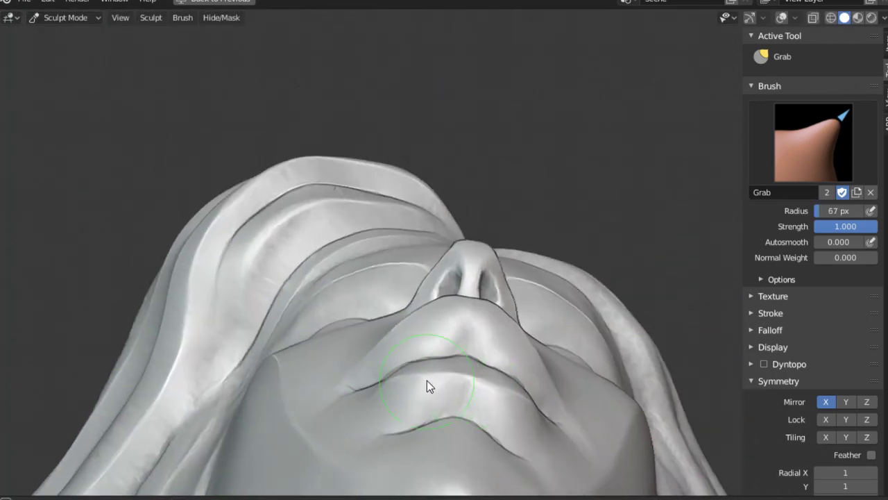
key("f")
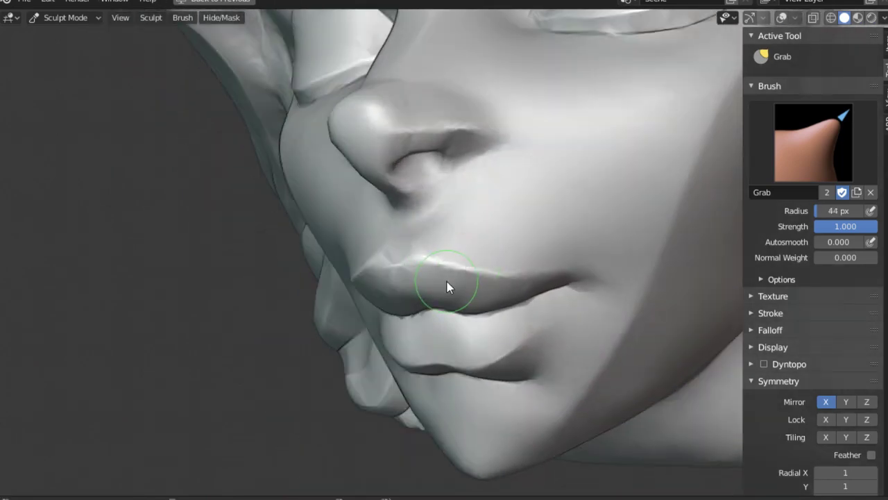
key("p")
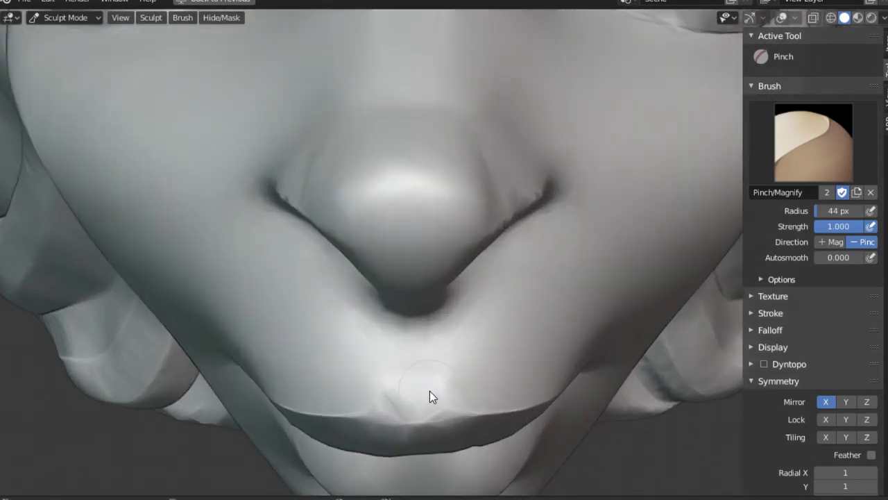
key("c")
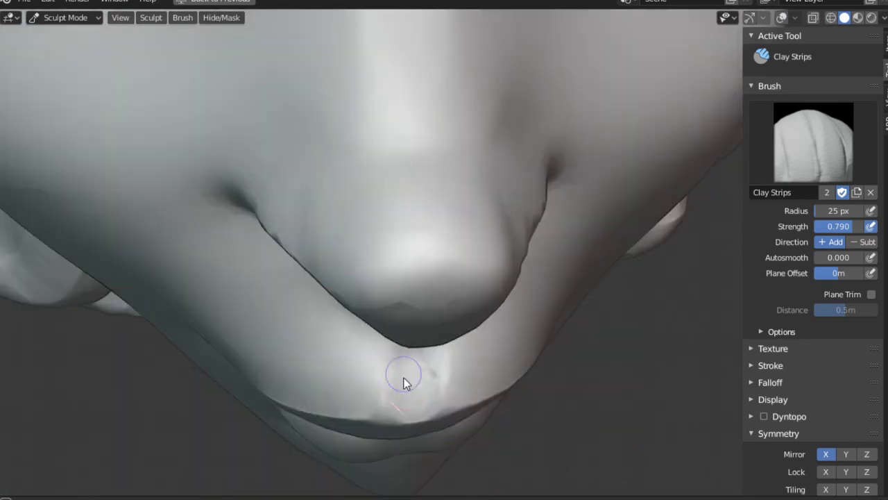
key("p")
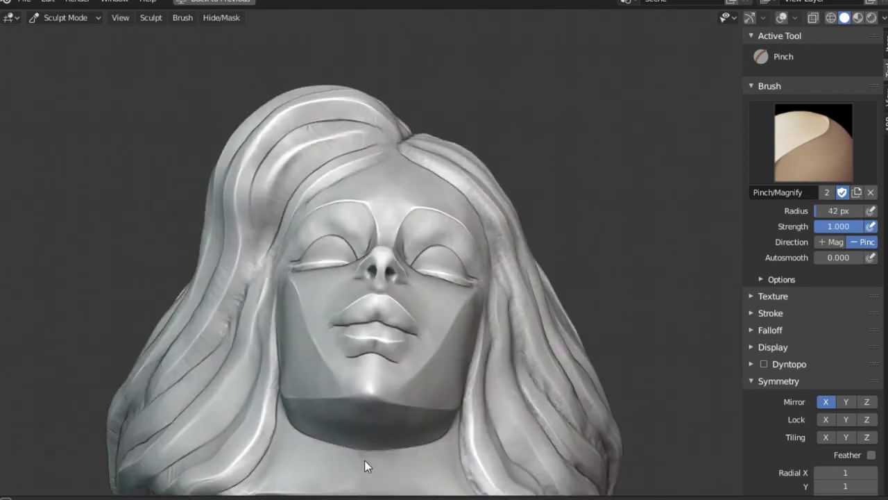
Deepen the crease along a hair strand with Pinch, orbiting to check the hair.
middle_click_drag(364, 460, 426, 407)
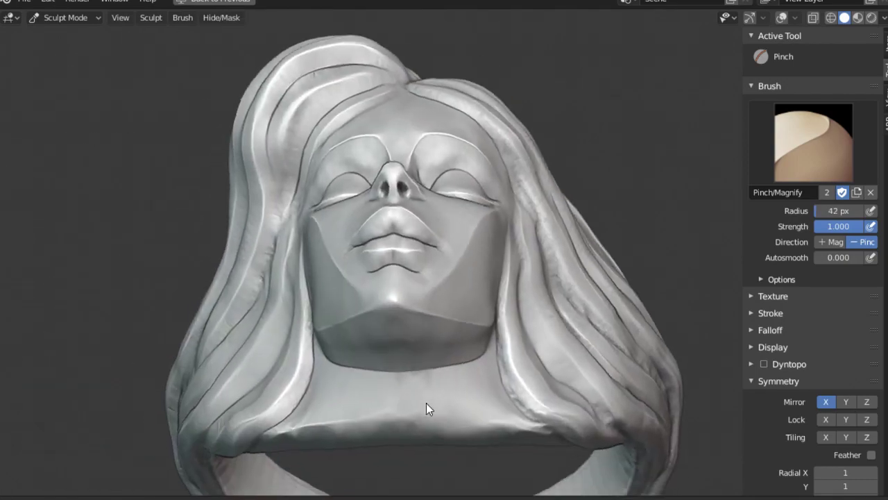
mouse_move(317, 432)
middle_mouse_down()
mouse_move(370, 438)
mouse_move(456, 401)
mouse_move(500, 293)
middle_mouse_up()
mouse_move(476, 396)
middle_mouse_down()
mouse_move(495, 414)
mouse_move(527, 407)
mouse_move(341, 388)
mouse_move(349, 277)
mouse_move(347, 295)
middle_mouse_up()
scroll(347, 295, "up", 5)
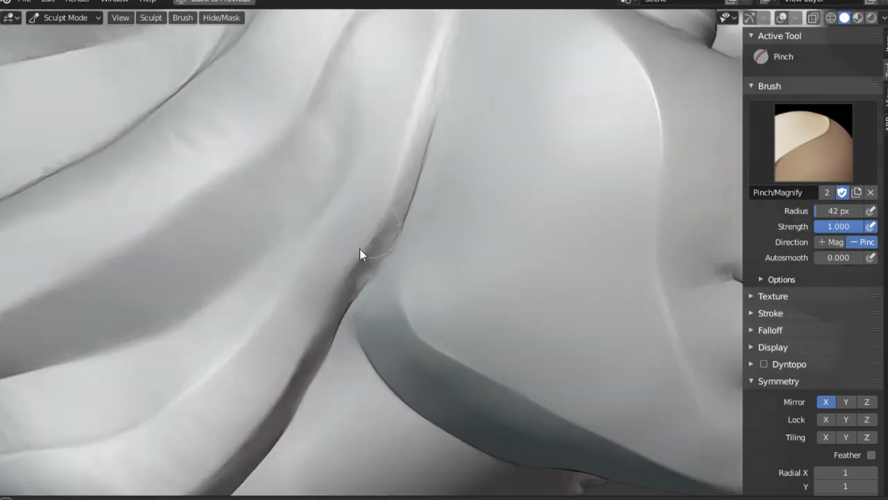
mouse_move(359, 249)
left_mouse_down()
mouse_move(368, 280)
mouse_move(274, 440)
mouse_move(388, 236)
left_mouse_up()
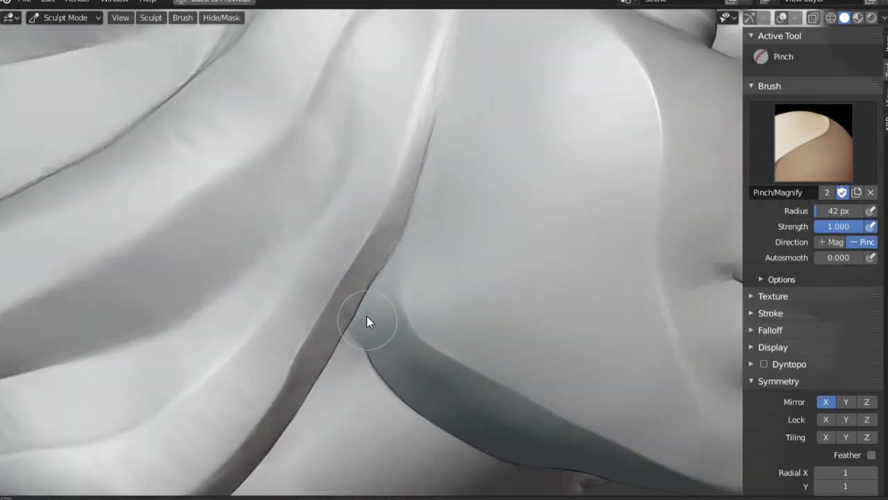
scroll(443, 328, "down", 5)
scroll(293, 381, "up", 3)
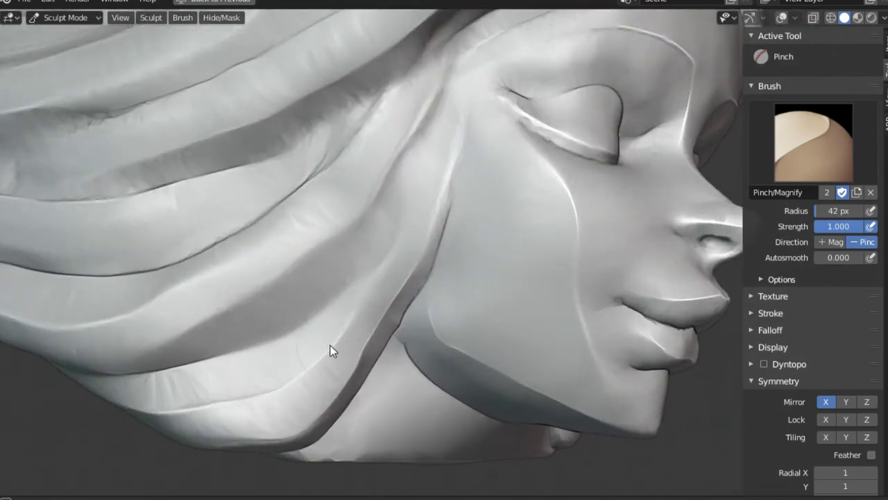
middle_click_drag(337, 242, 274, 222)
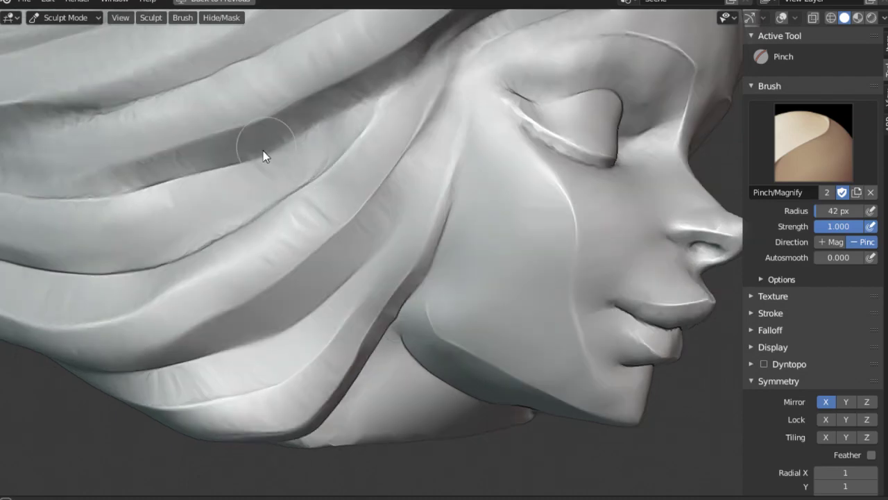
scroll(347, 271, "down", 4)
mouse_move(360, 269)
middle_mouse_down()
mouse_move(317, 232)
mouse_move(228, 214)
middle_mouse_up()
scroll(228, 214, "up", 2)
scroll(277, 212, "up", 2)
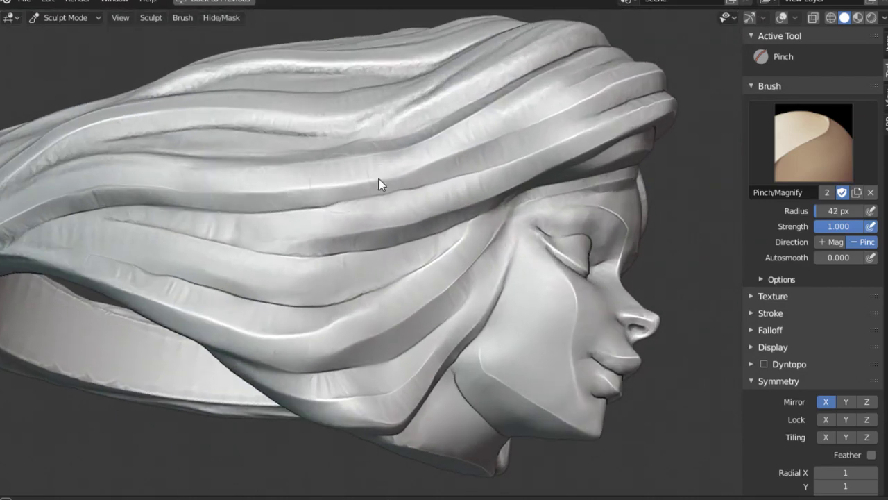
scroll(379, 180, "down", 1)
mouse_move(442, 179)
middle_mouse_down()
mouse_move(495, 248)
mouse_move(603, 164)
middle_mouse_up()
scroll(603, 164, "up", 1)
scroll(603, 163, "up", 3)
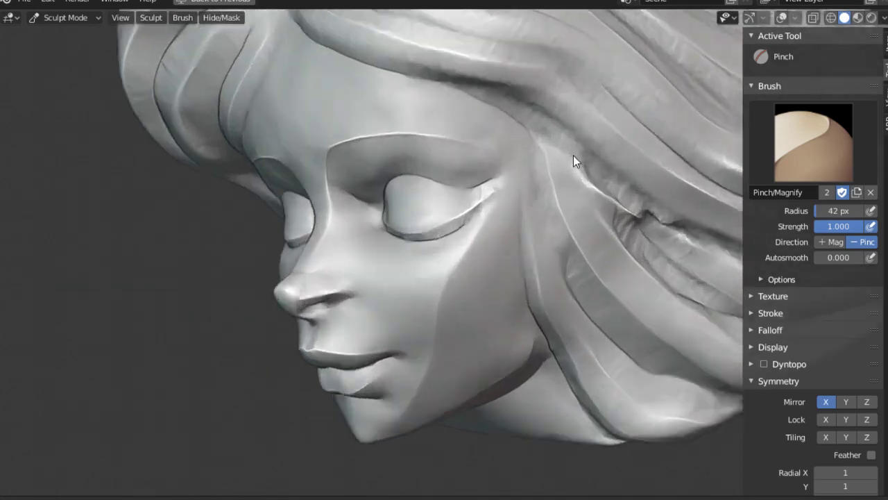
Slightly shrink the Pinch brush and work around the closed eyelid creases.
key("f")
left_click(532, 204)
middle_click_drag(535, 182, 526, 190)
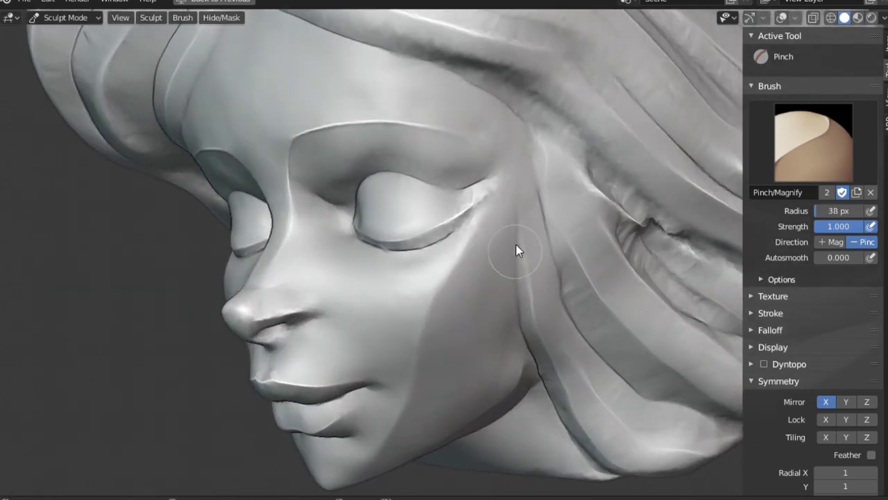
middle_click_drag(516, 248, 540, 391)
mouse_move(532, 265)
middle_mouse_down()
mouse_move(590, 396)
mouse_move(492, 301)
mouse_move(515, 250)
middle_mouse_up()
scroll(524, 197, "up", 2)
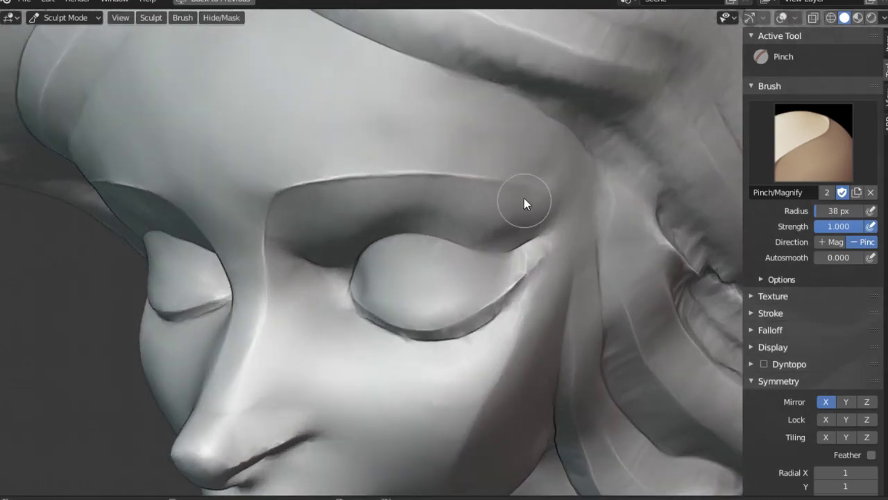
middle_click_drag(524, 198, 492, 186)
middle_click_drag(409, 116, 515, 370)
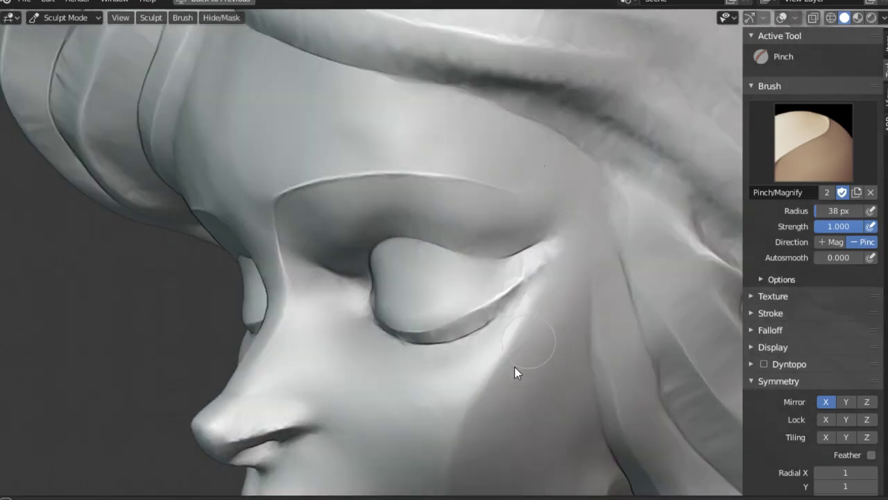
scroll(514, 326, "up", 5)
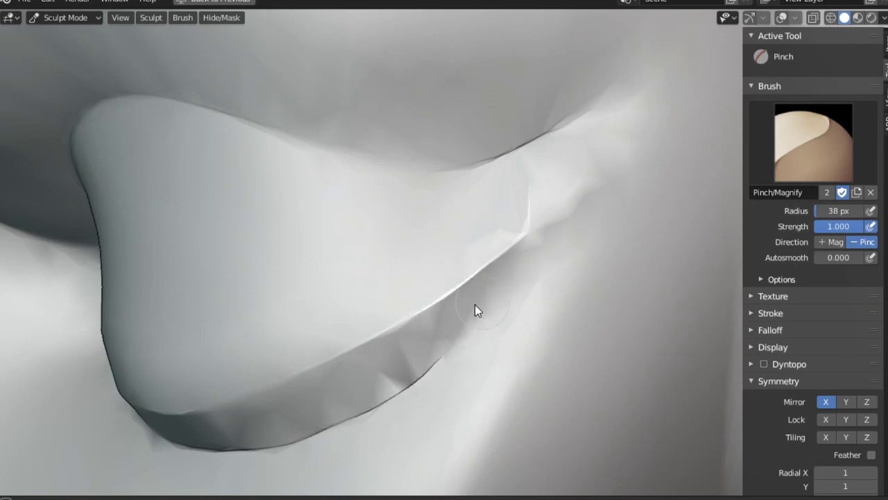
scroll(485, 319, "down", 5)
scroll(547, 311, "up", 2)
scroll(491, 393, "up", 2)
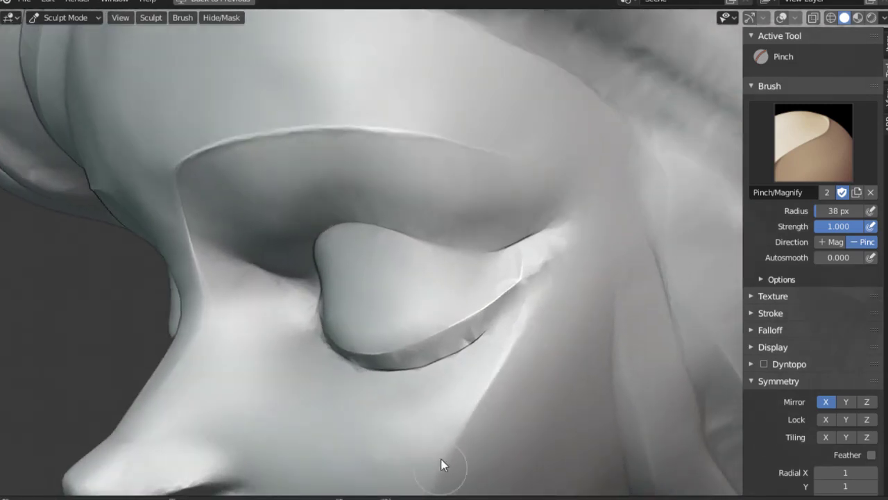
Pinch the nostril edges symmetrically from below to deepen the nostril creases.
middle_click_drag(440, 458, 529, 226, "shift")
scroll(520, 343, "down", 4)
middle_click_drag(520, 343, 498, 394)
scroll(469, 347, "up", 3)
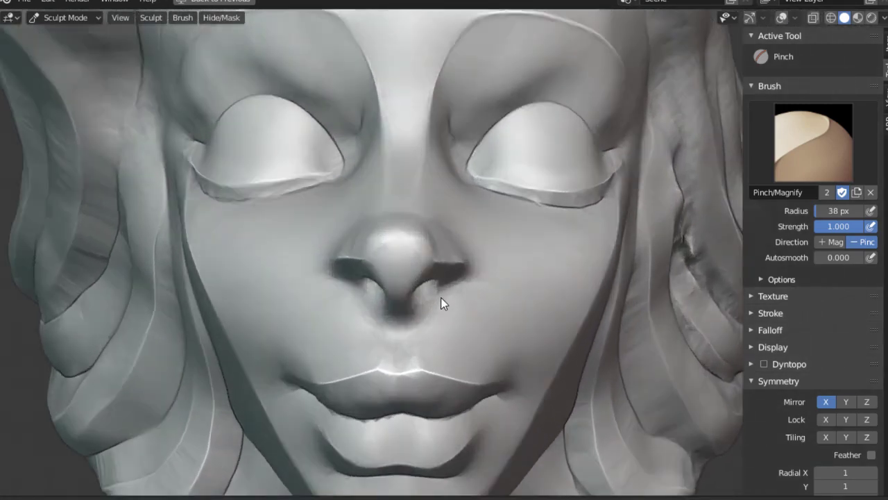
scroll(440, 301, "up", 3)
middle_click_drag(390, 293, 373, 220)
mouse_move(372, 220)
left_mouse_down()
mouse_move(366, 142)
mouse_move(427, 144)
left_mouse_up()
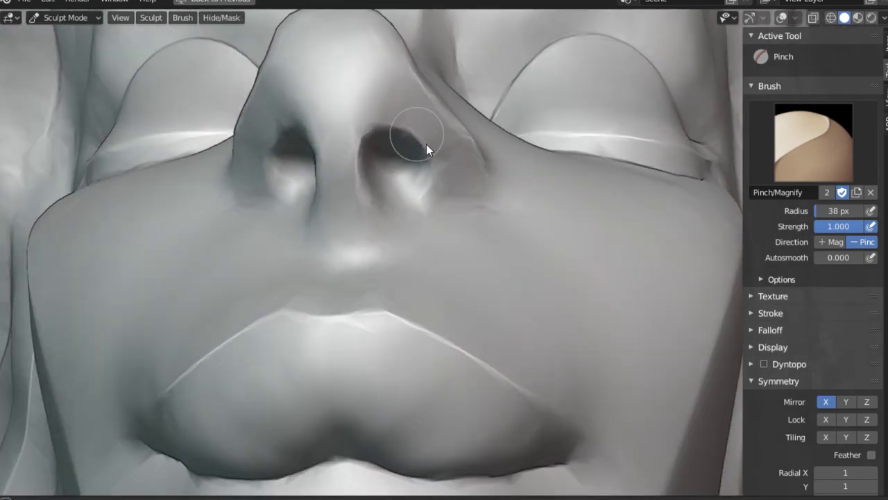
mouse_move(426, 144)
middle_mouse_down()
mouse_move(448, 138)
mouse_move(436, 188)
mouse_move(504, 155)
mouse_move(469, 180)
mouse_move(458, 117)
mouse_move(402, 118)
mouse_move(511, 135)
middle_mouse_up()
scroll(504, 155, "up", 3)
scroll(505, 152, "down", 4)
scroll(469, 180, "down", 4)
scroll(380, 102, "up", 4)
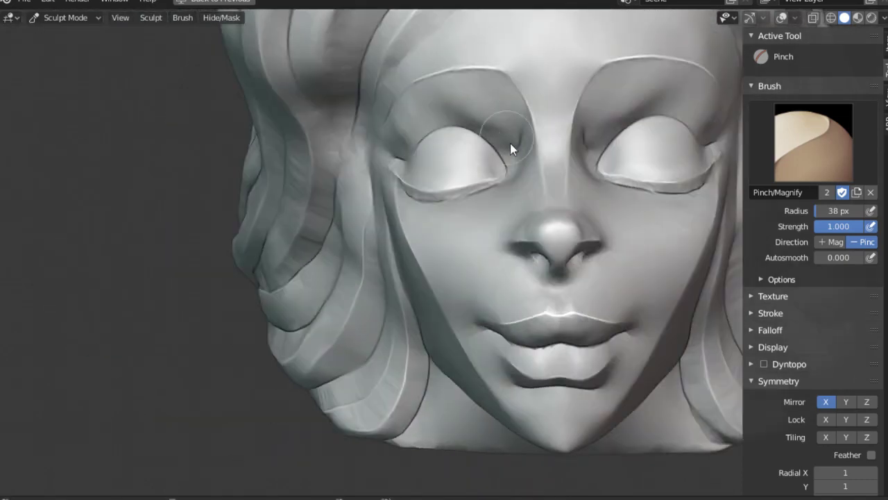
scroll(511, 135, "down", 3)
mouse_move(506, 93)
middle_mouse_down()
mouse_move(604, 198)
mouse_move(553, 220)
mouse_move(558, 281)
mouse_move(520, 341)
mouse_move(529, 315)
mouse_move(493, 334)
mouse_move(503, 326)
middle_mouse_up()
Switch to the Grab brush and resize its radius to 77 px, then 53 px.
key("g")
key("f")
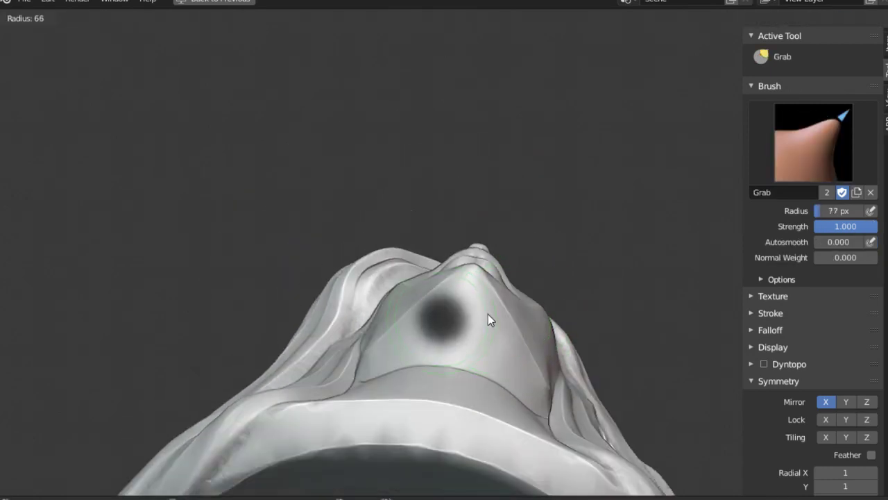
left_click(492, 299)
key("f")
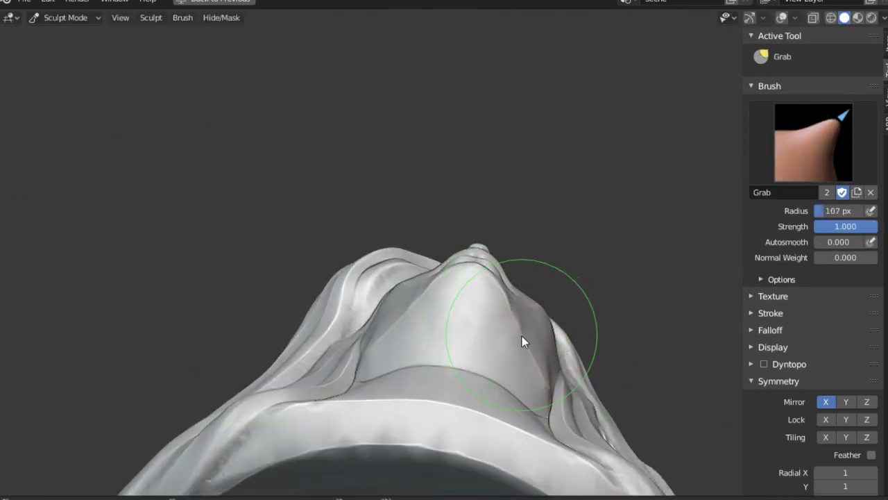
left_click(507, 322)
mouse_move(507, 322)
middle_mouse_down()
mouse_move(536, 328)
mouse_move(492, 336)
mouse_move(422, 298)
mouse_move(539, 287)
mouse_move(547, 296)
mouse_move(564, 250)
mouse_move(555, 274)
mouse_move(538, 263)
mouse_move(592, 306)
mouse_move(561, 278)
middle_mouse_up()
key("f")
left_click(423, 298)
Enlarge the brush radius to 148 px, then bring up the File > Save As dialog.
key("f")
left_click(596, 262)
key("f")
left_click(555, 268)
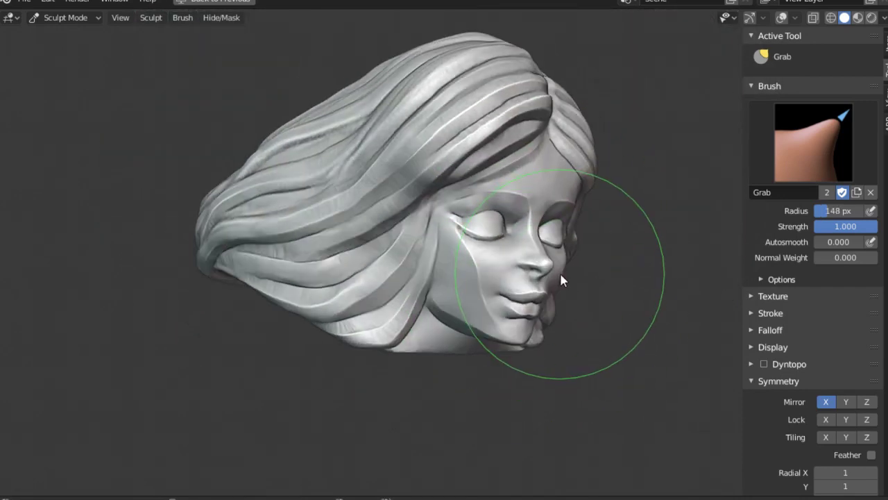
mouse_move(482, 222)
middle_mouse_down()
mouse_move(486, 234)
mouse_move(564, 240)
mouse_move(596, 229)
mouse_move(632, 190)
middle_mouse_up()
left_click(23, 3)
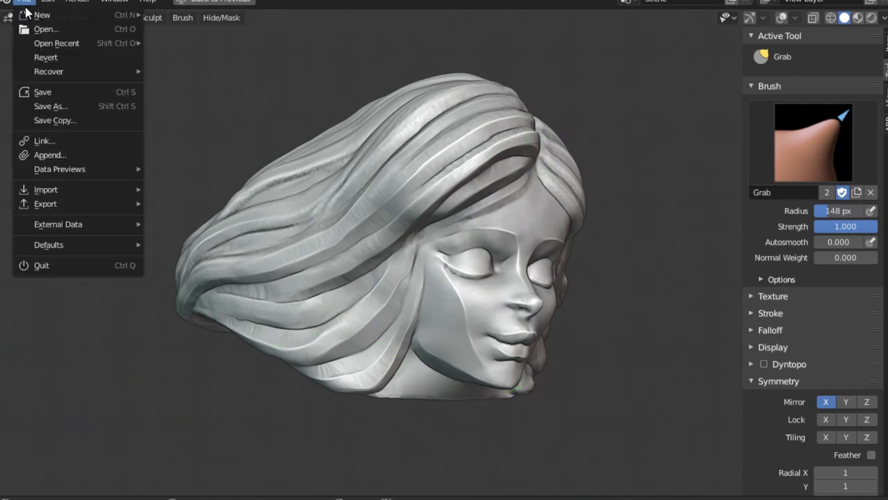
left_click(61, 95)
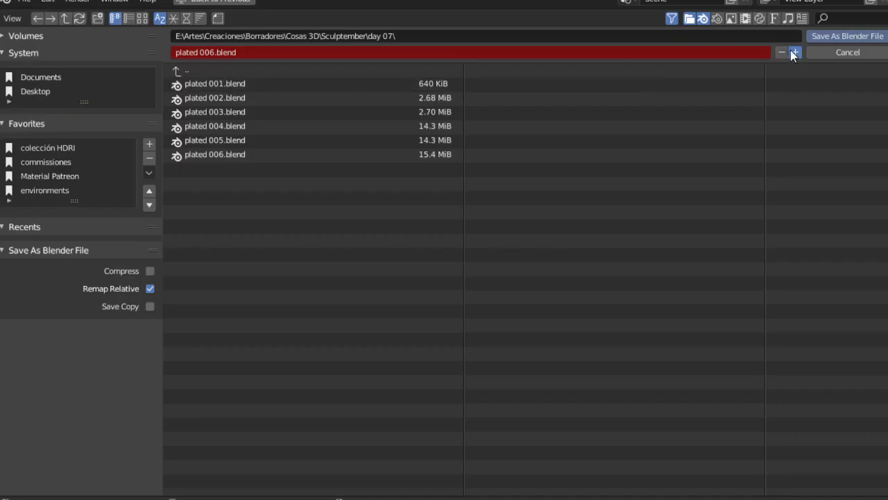